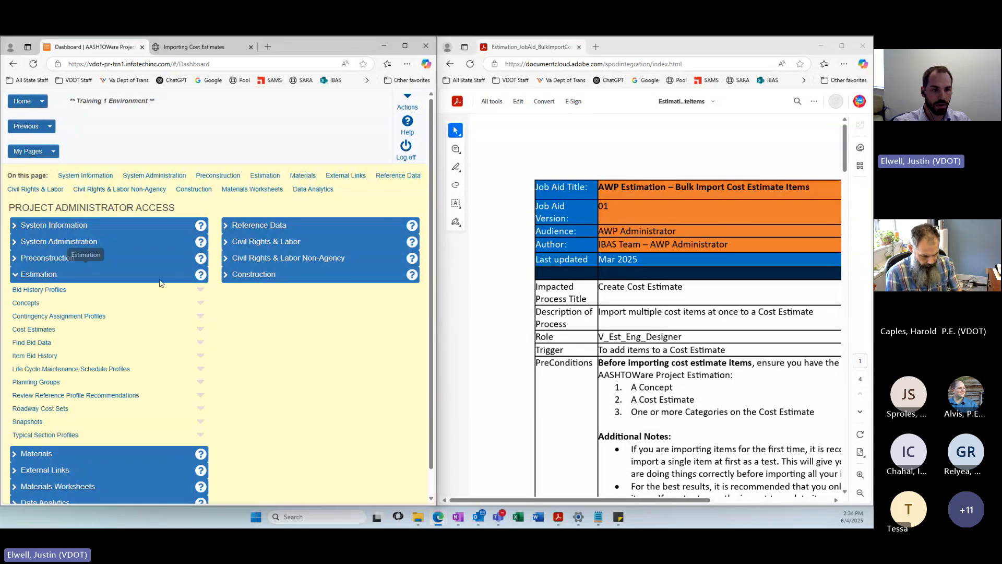
- Scroll the job aid PDF back to its title table and open a new browser tab
scroll(646, 221, "down", 2)
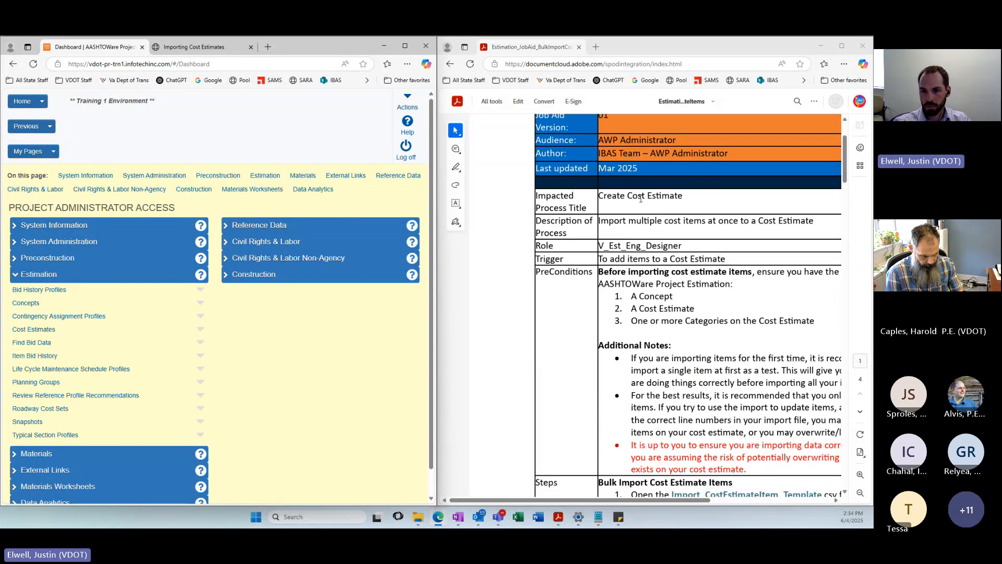
scroll(642, 201, "up", 2)
scroll(581, 188, "right", 1)
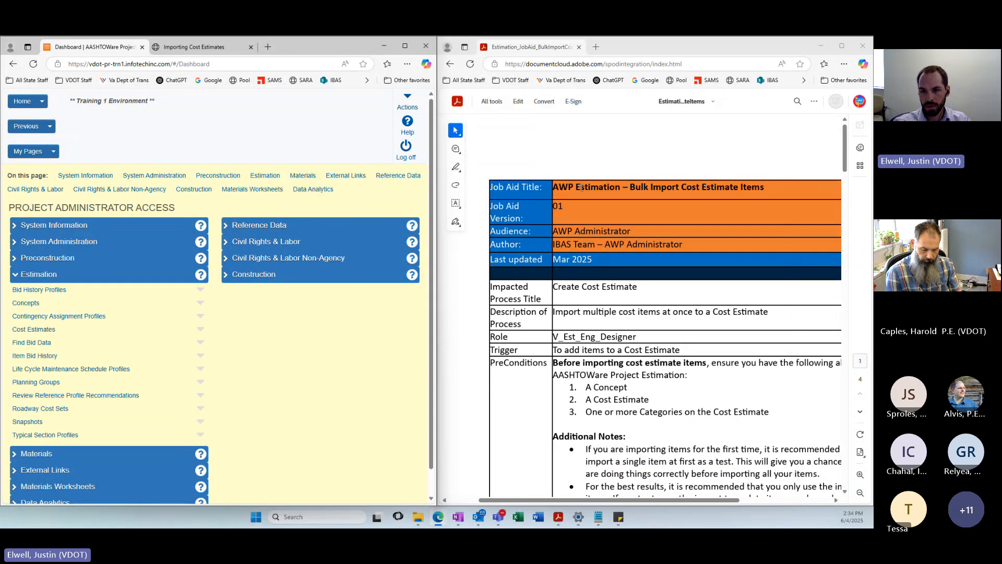
scroll(581, 188, "right", 1)
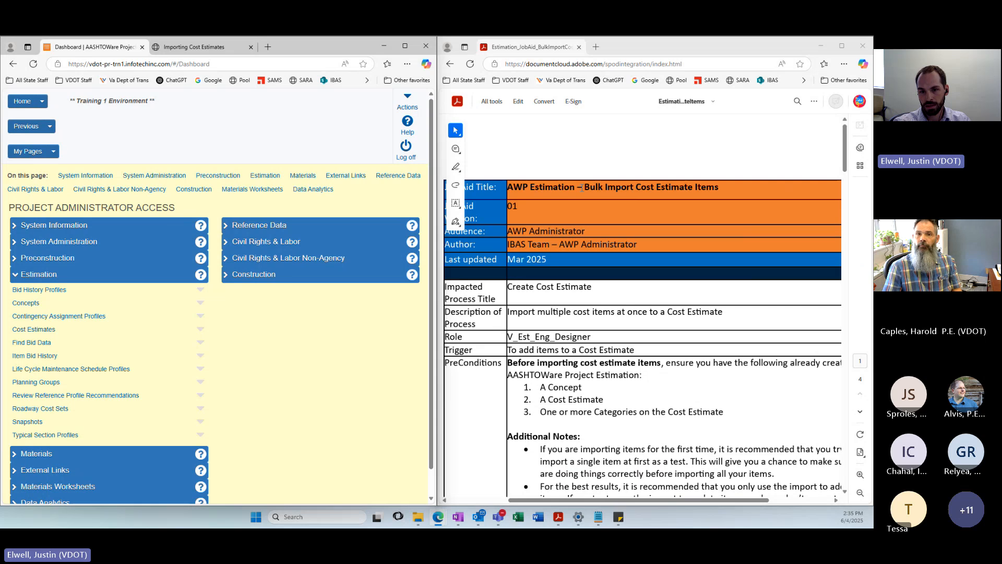
scroll(608, 193, "right", 1)
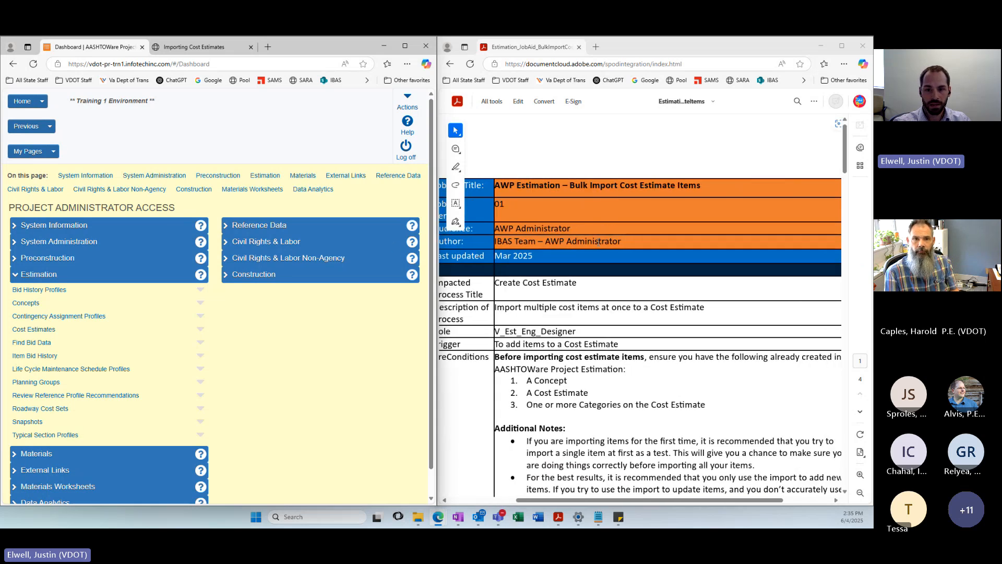
scroll(600, 240, "left", 1)
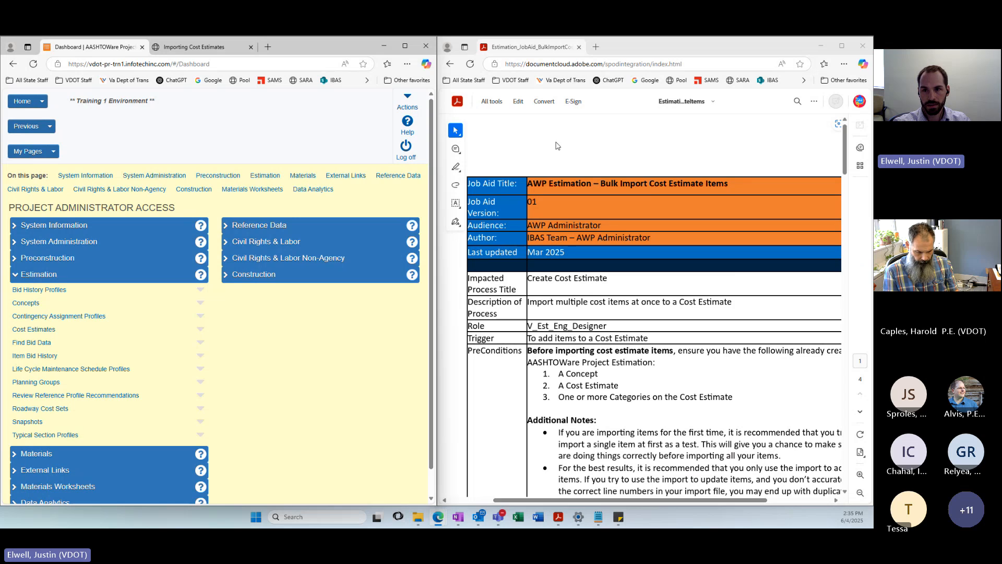
left_click(596, 47)
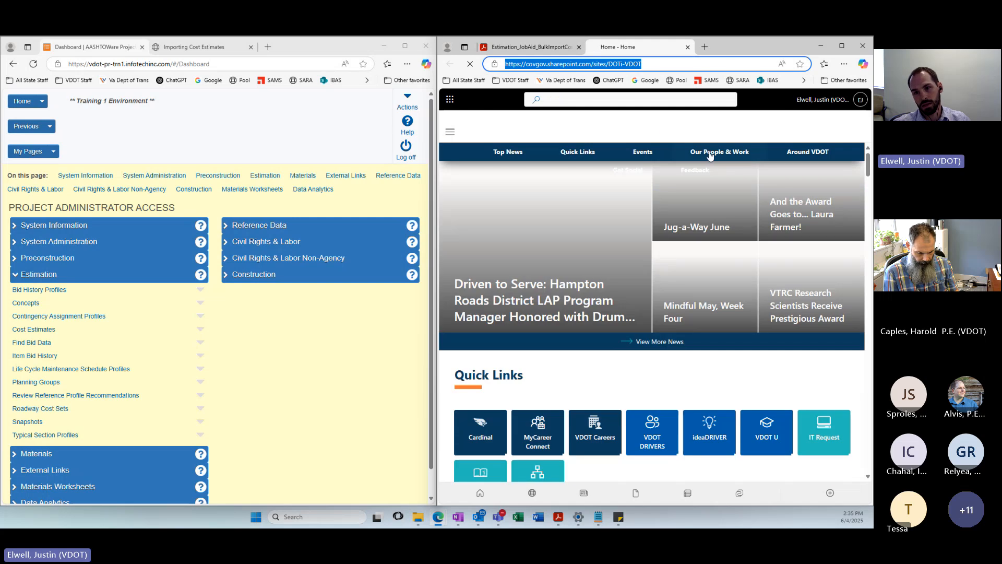
- Go to the Construction division site through Project Development in the SharePoint navigation
left_click(447, 133)
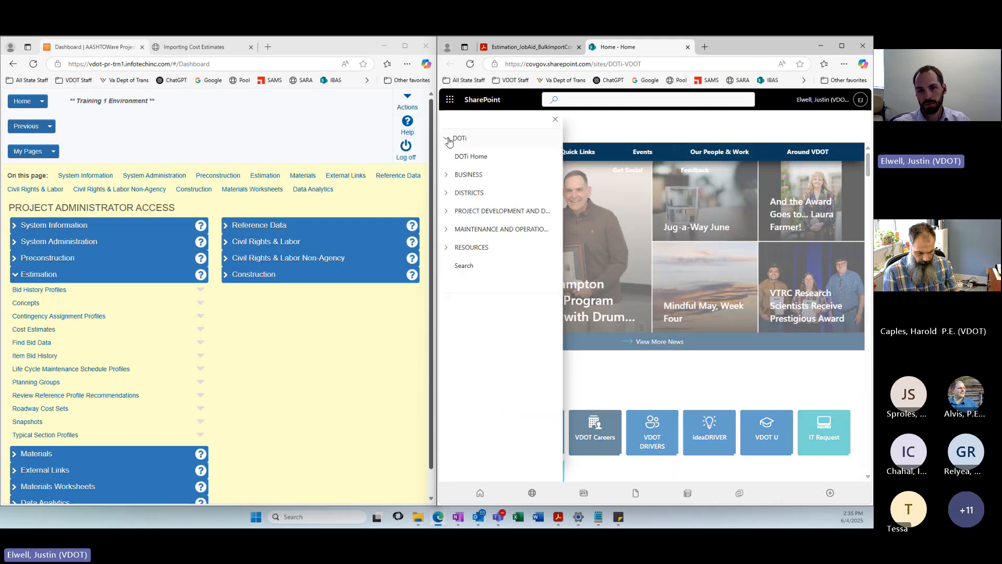
left_click(446, 174)
left_click(446, 174)
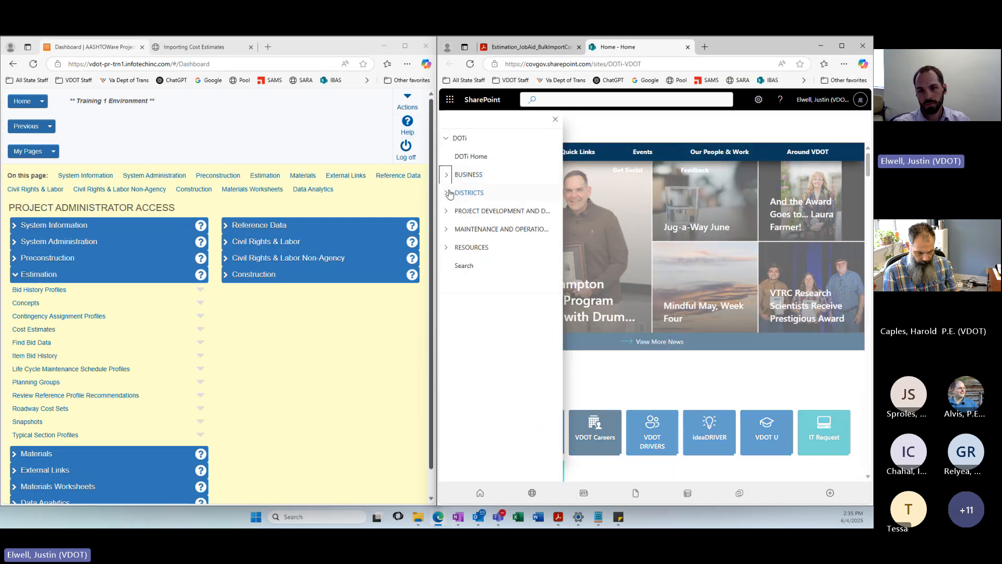
left_click(446, 211)
left_click(489, 251)
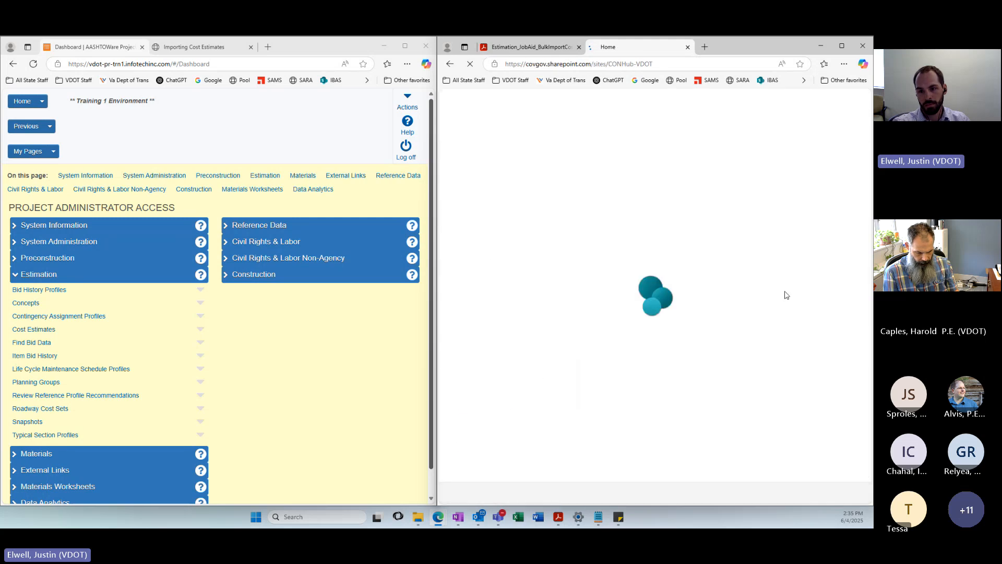
- Open the eCon Base Camp portal, maximize the window, and open its Documents library
scroll(752, 286, "down", 10)
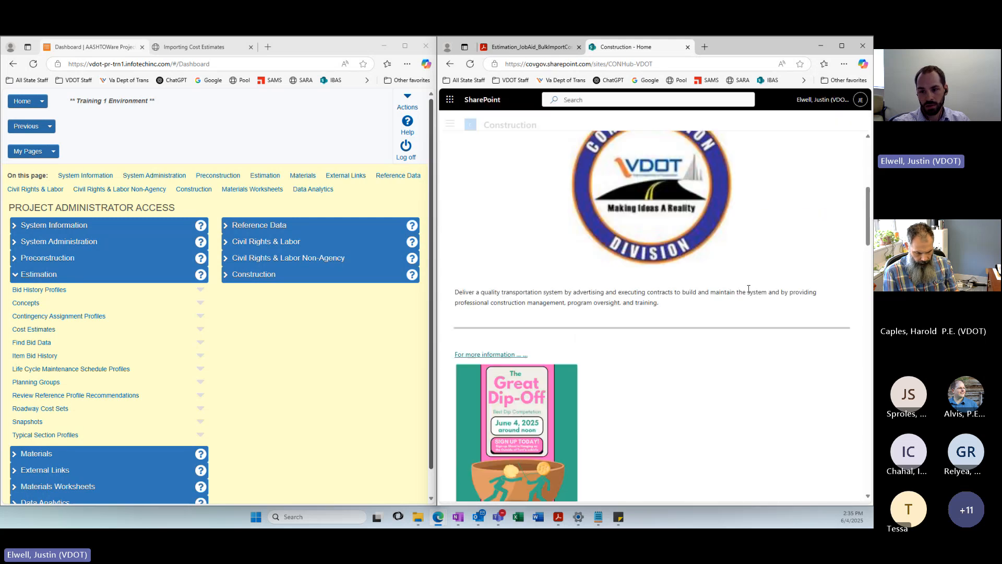
scroll(748, 283, "down", 7)
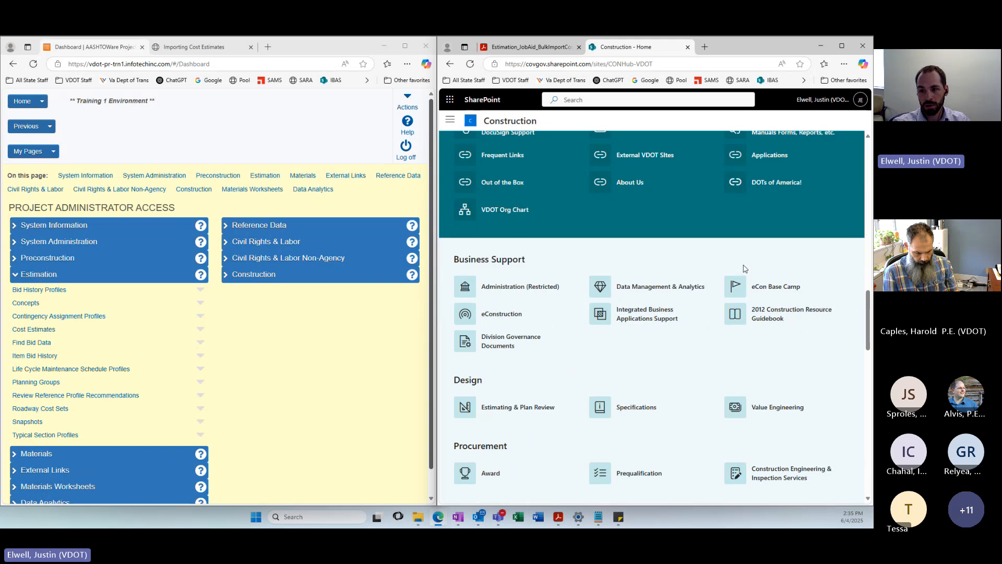
left_click(757, 290)
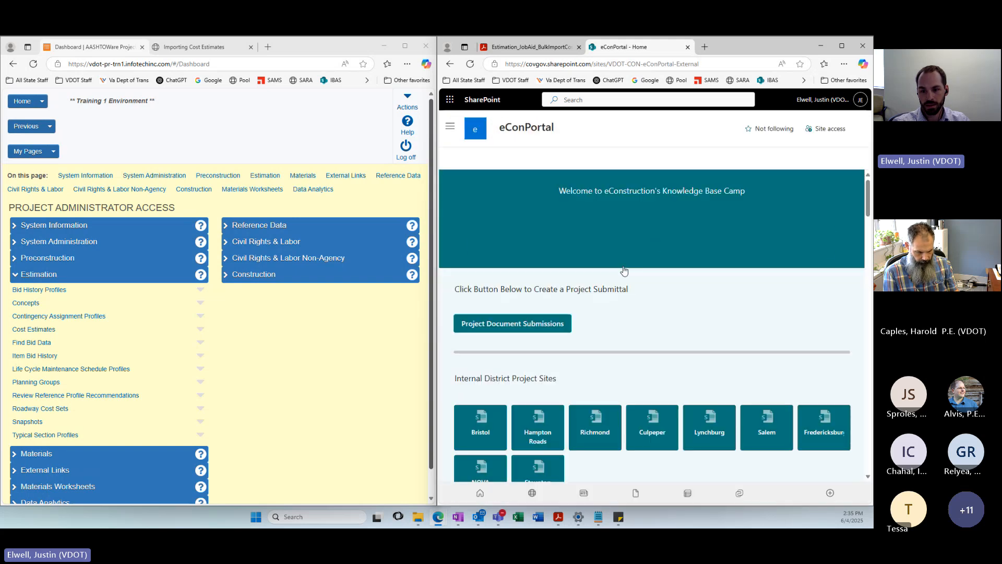
scroll(644, 312, "down", 2)
scroll(644, 312, "down", 5)
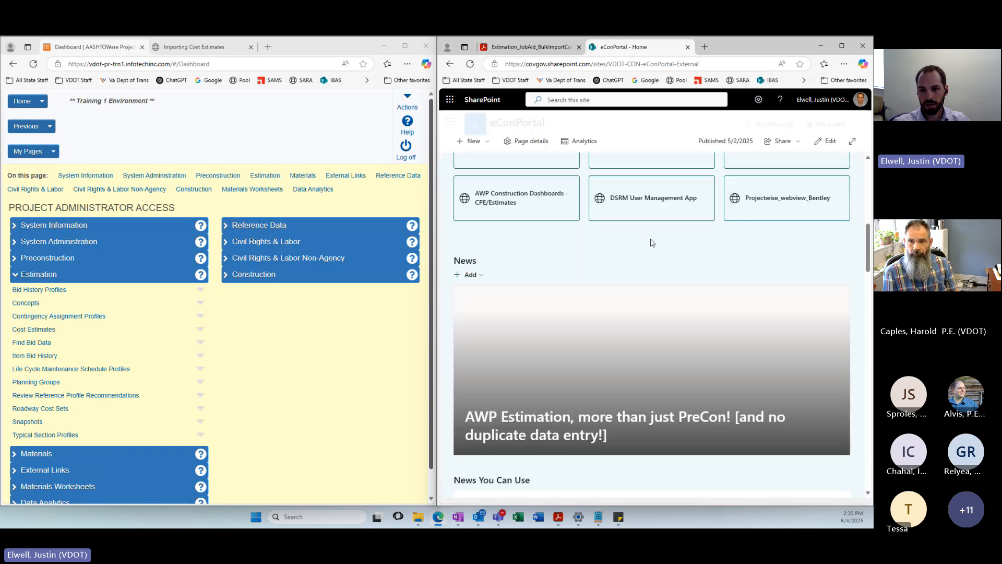
scroll(671, 274, "down", 6)
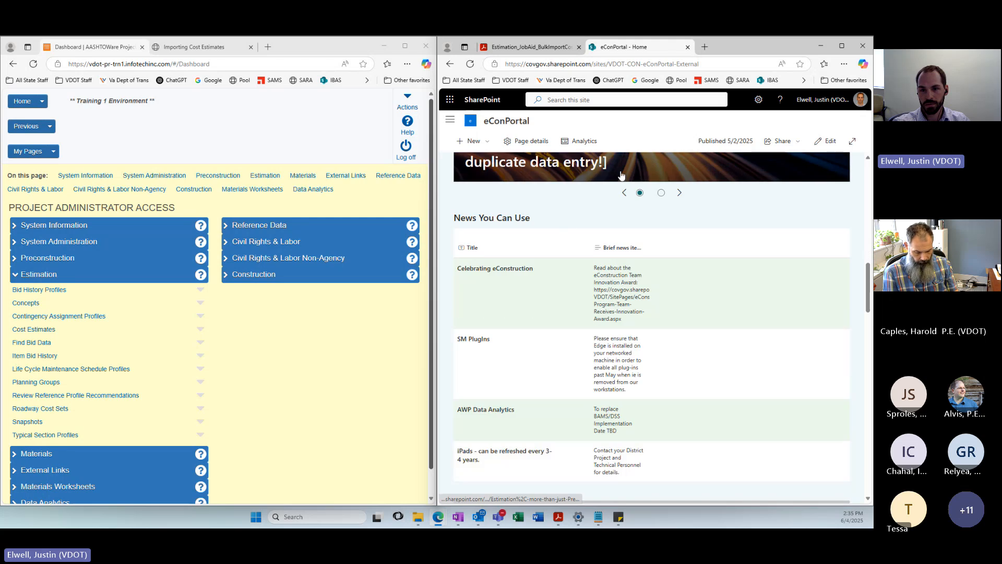
left_click_drag(730, 47, 706, 36)
scroll(533, 246, "up", 10)
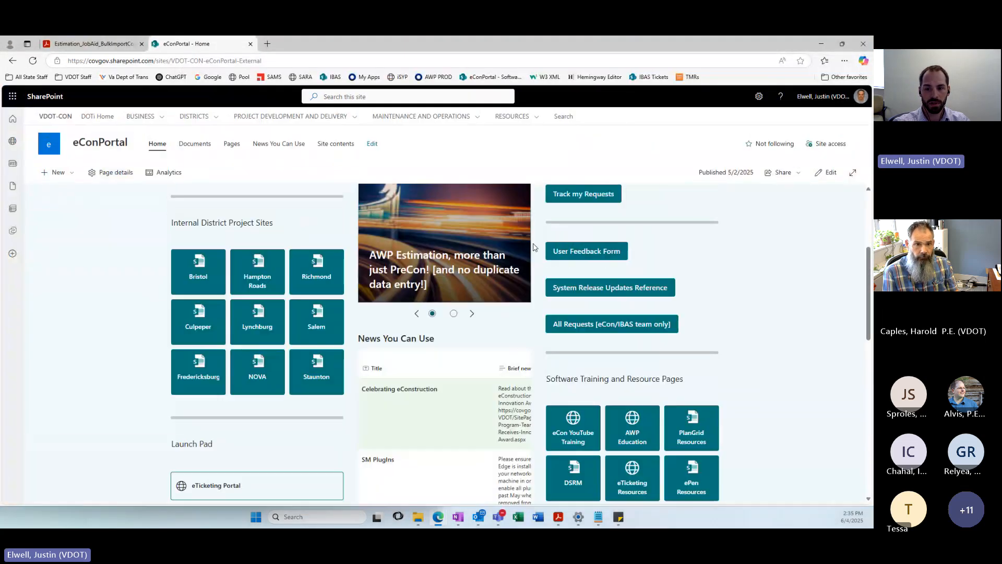
left_click(599, 287)
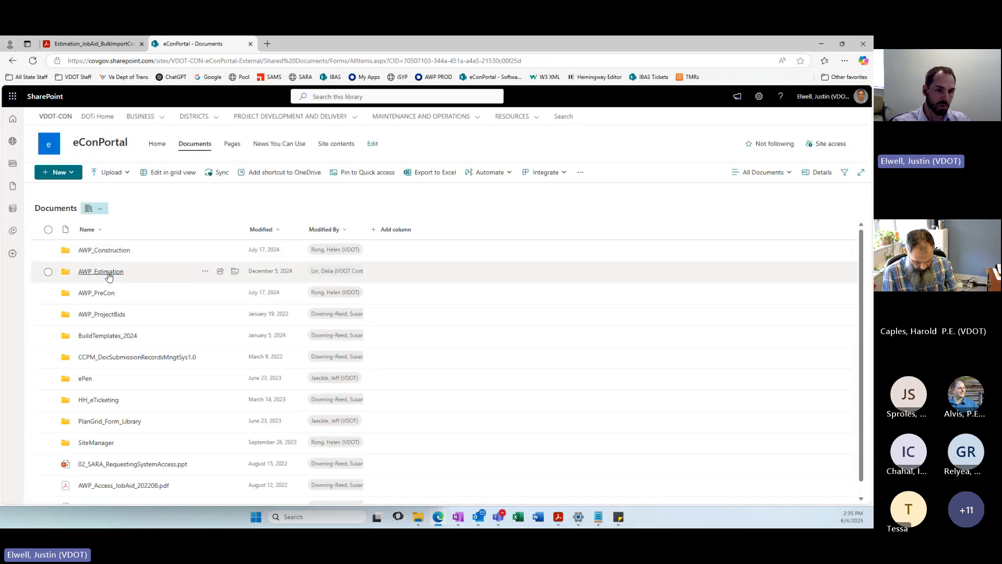
- Open AWP_Estimation > Bulk Import Cost Estimate Items, copy its URL, and restore the window to the right half
left_click(108, 273)
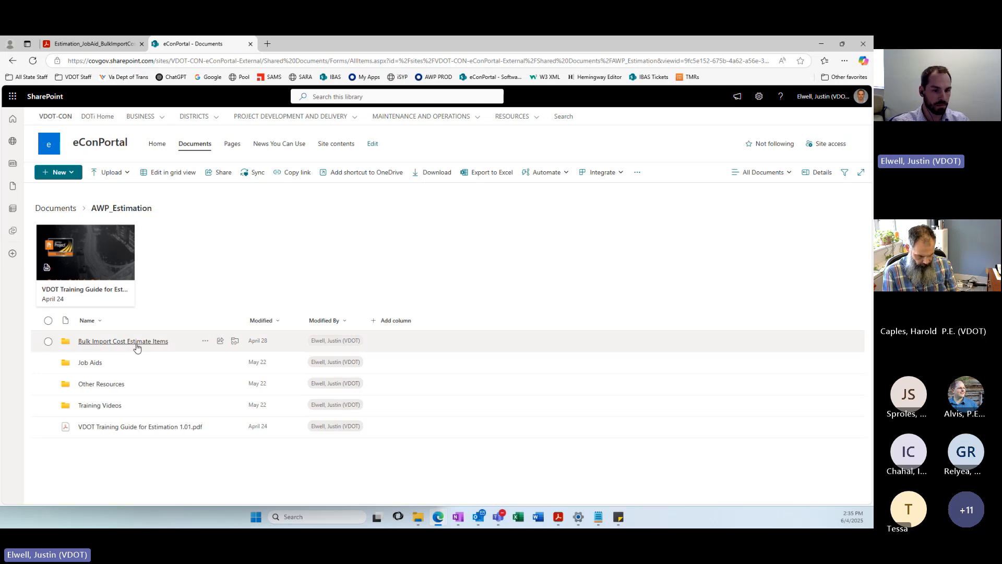
left_click(137, 342)
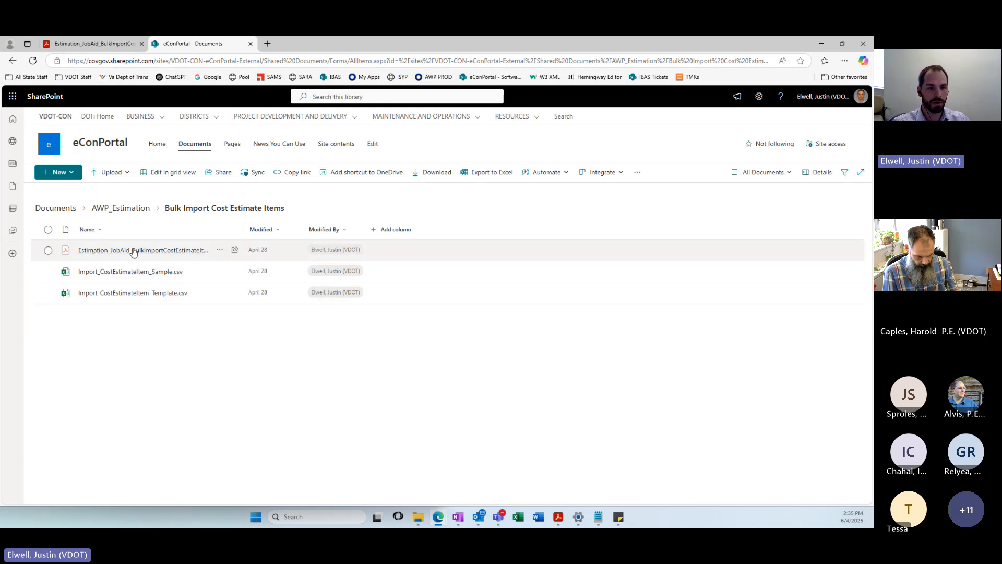
key("ctrl+l")
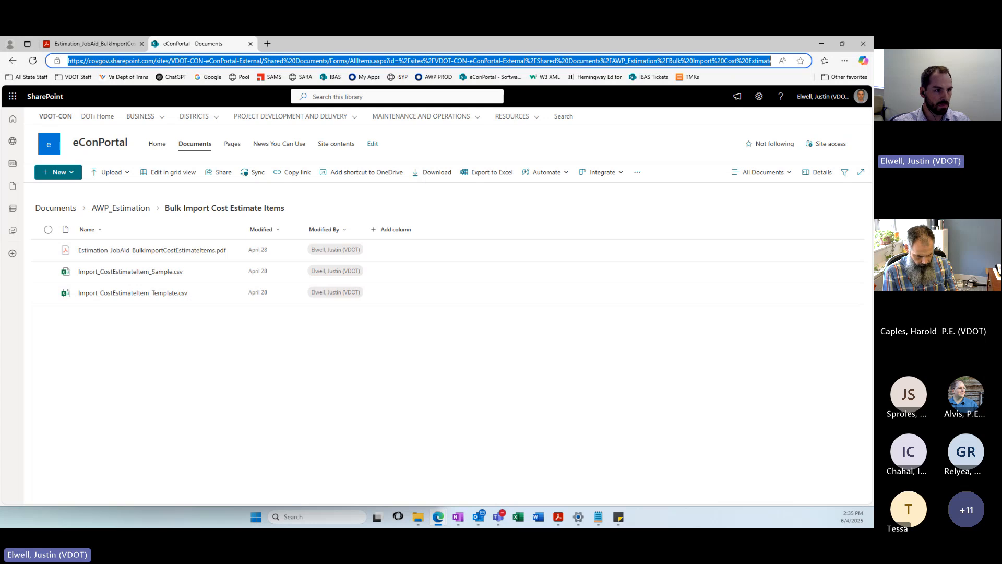
key("alt+Tab")
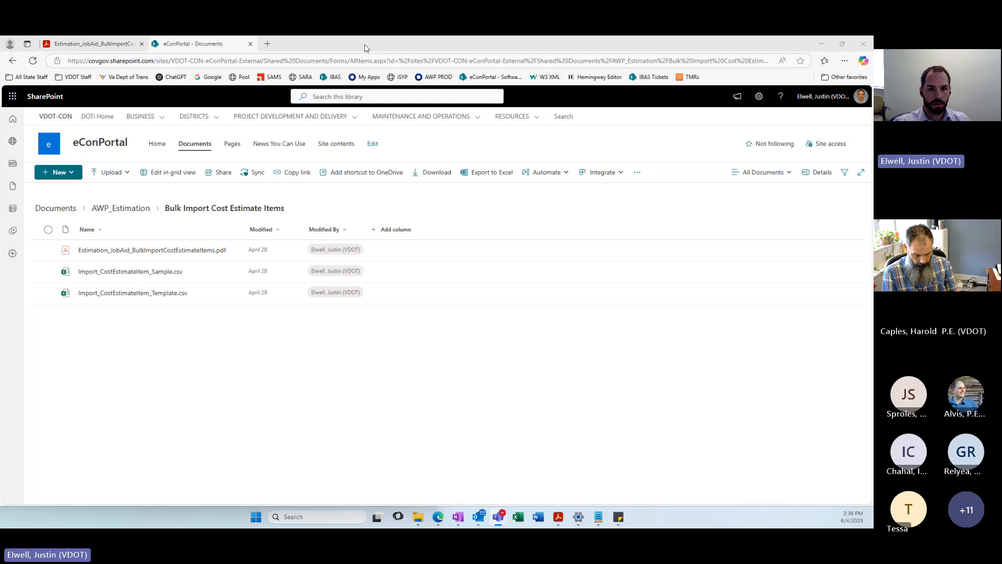
left_click(344, 47)
double_click(342, 47)
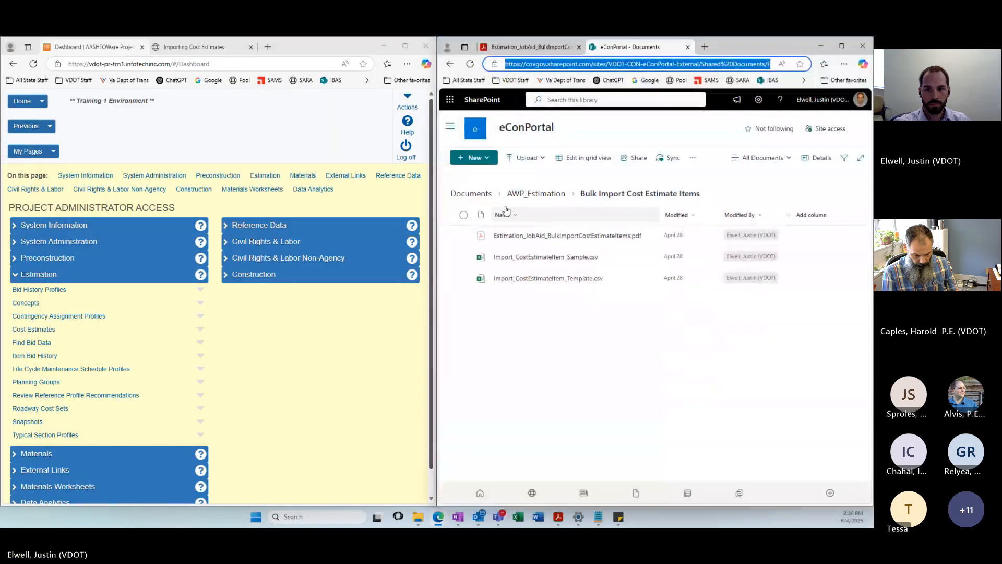
- Return to the Estimation_JobAid PDF and scroll to its preconditions and first bulk import steps
left_click(548, 47)
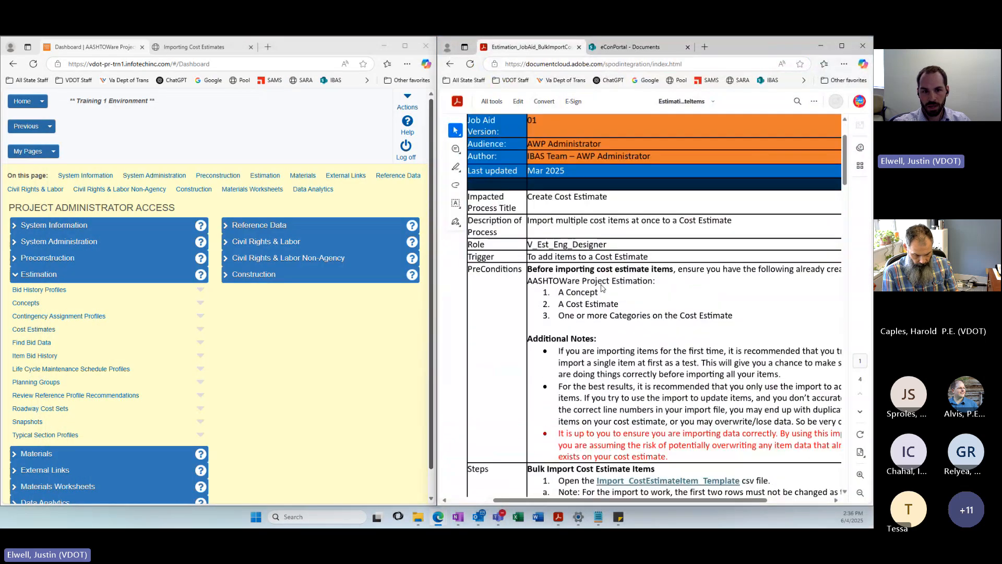
scroll(170, 304, "down", 1)
scroll(637, 255, "down", 1)
scroll(638, 255, "up", 1)
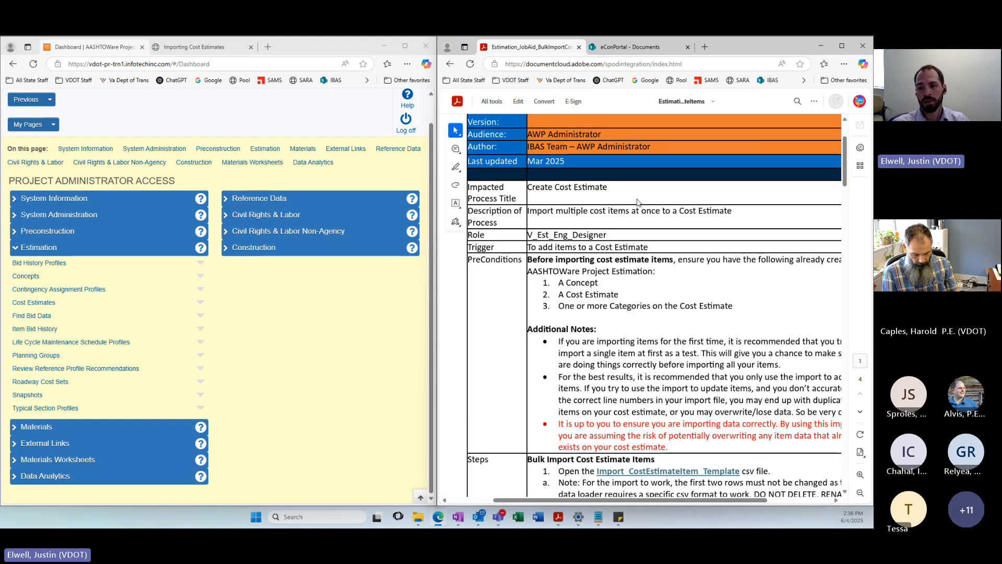
scroll(540, 244, "down", 1)
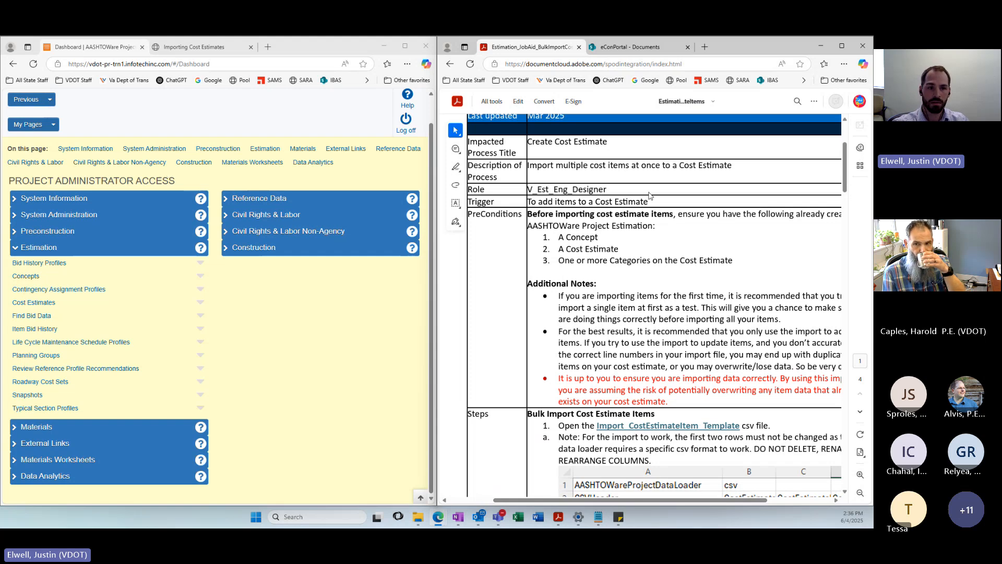
mouse_move(437, 170)
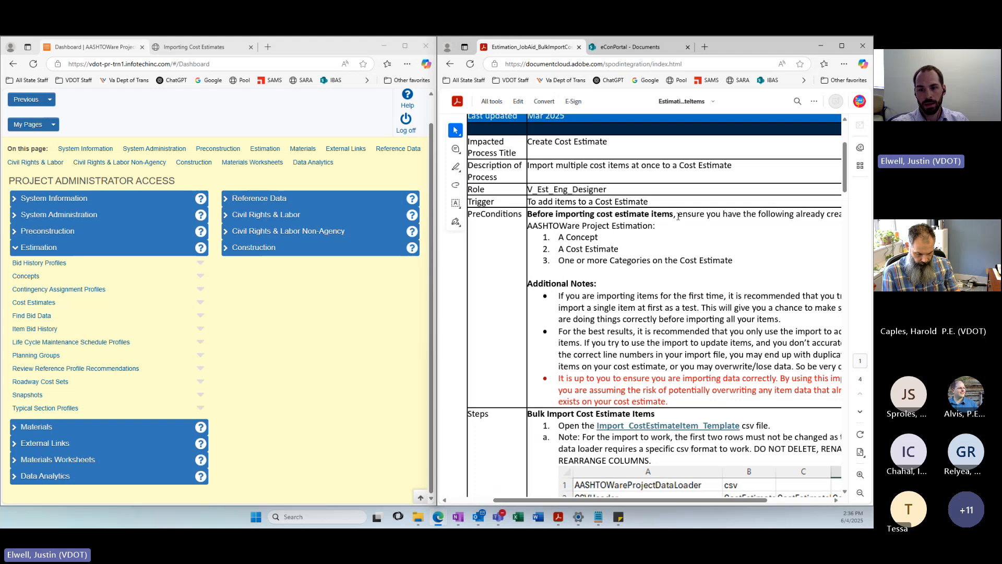
scroll(679, 218, "right", 2)
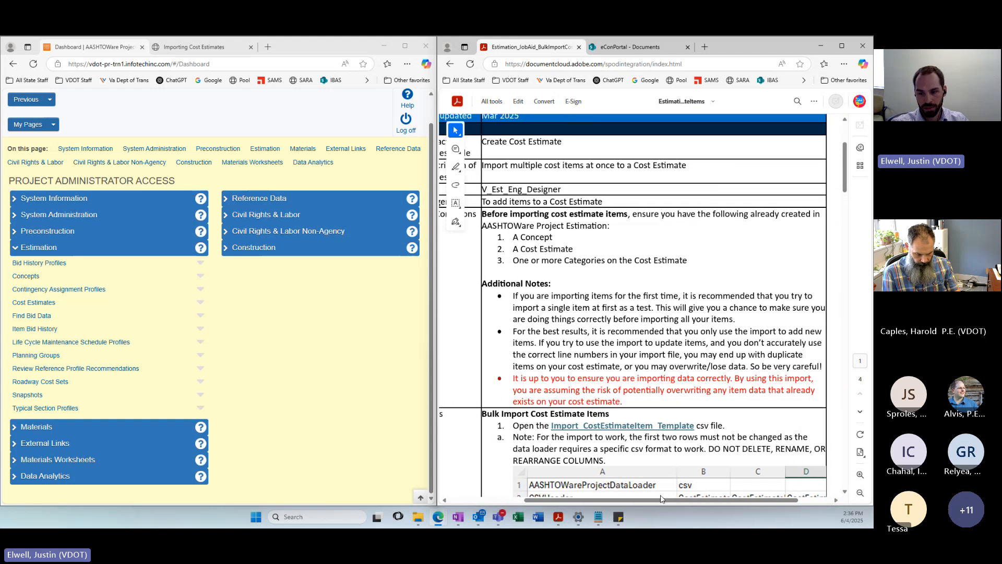
scroll(655, 499, "left", 2)
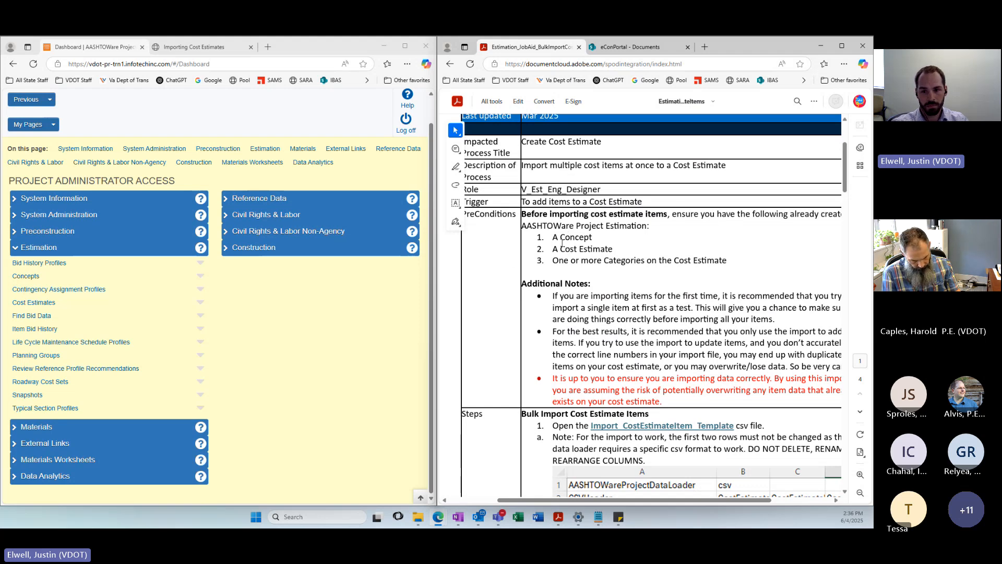
- Search Concepts for 'JOe' and open concept 250604_TRAINING_JOE – TRAINING PROJECT
left_click(26, 277)
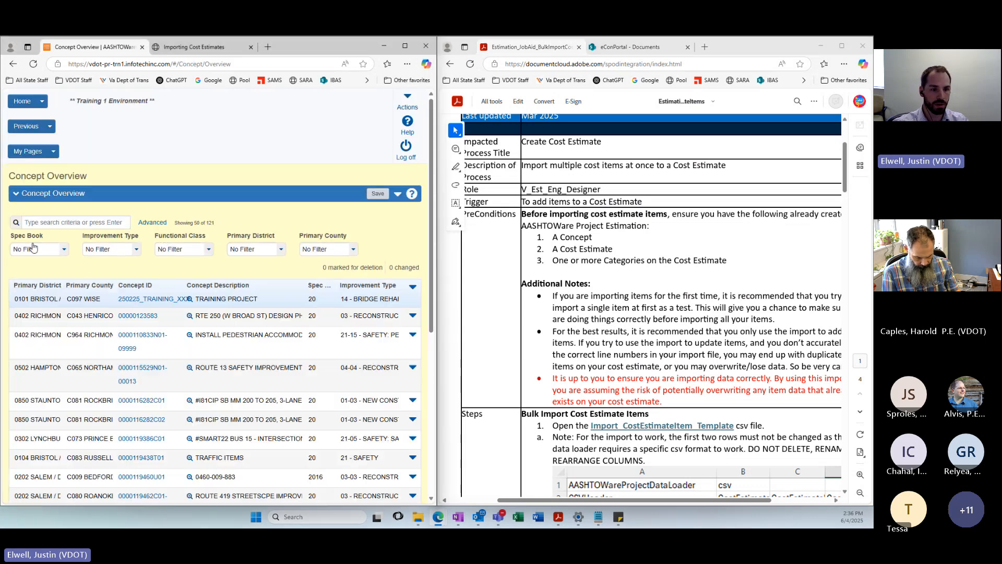
left_click(68, 219)
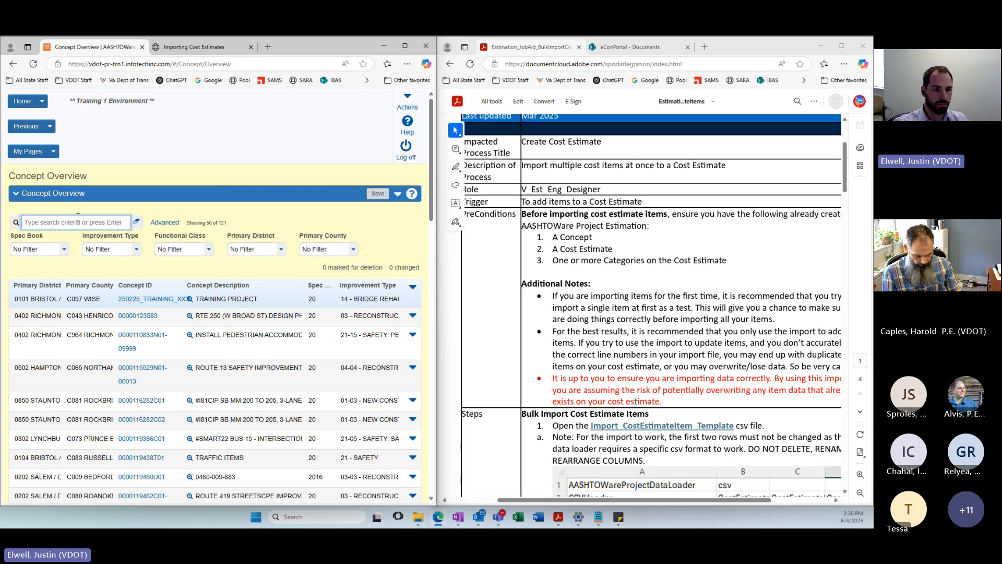
type("JOe")
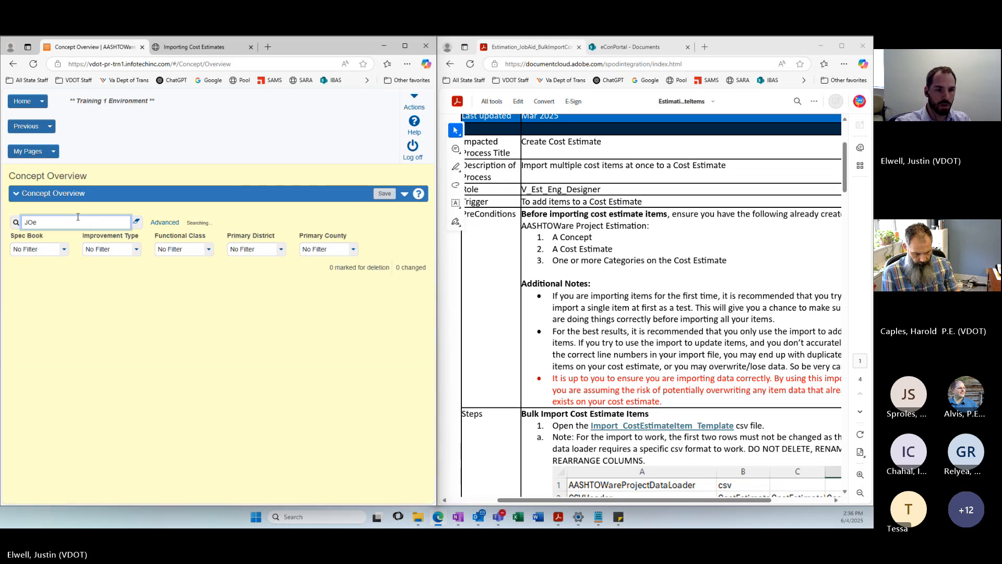
left_click(146, 302)
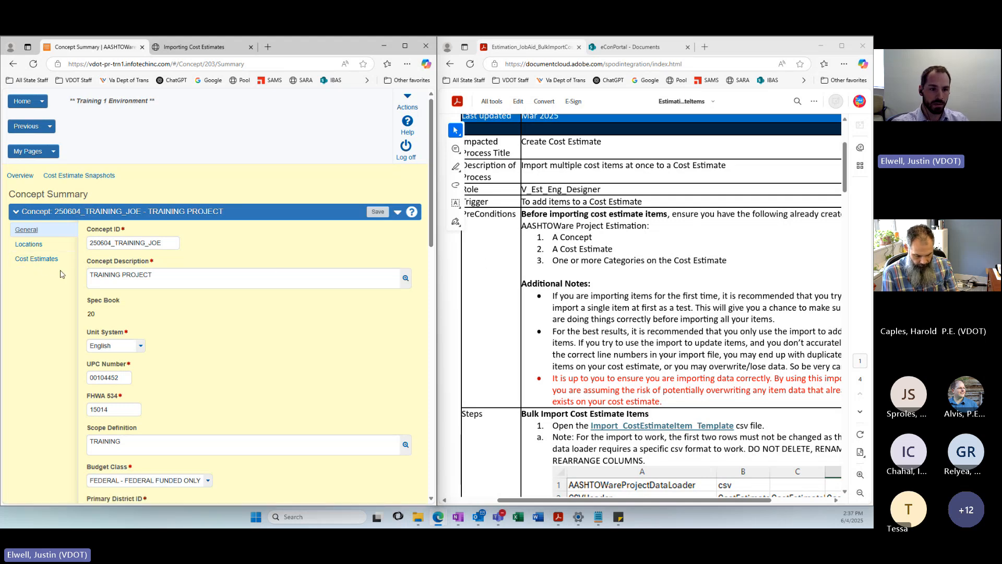
- Open the Bulk Import Training cost estimate's Categories, highlighting the matching prerequisites in the job aid
left_click(36, 259)
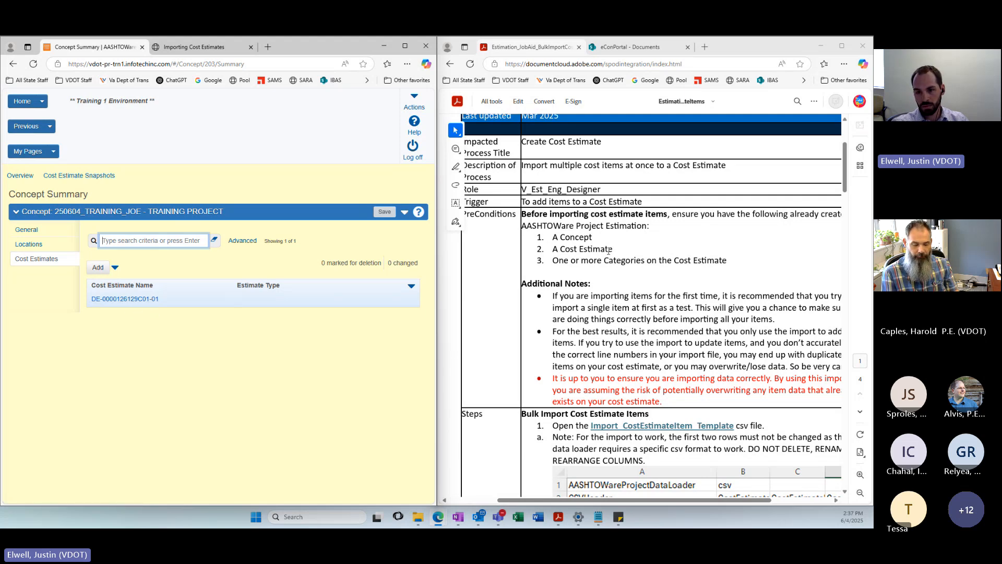
left_click_drag(609, 251, 541, 238)
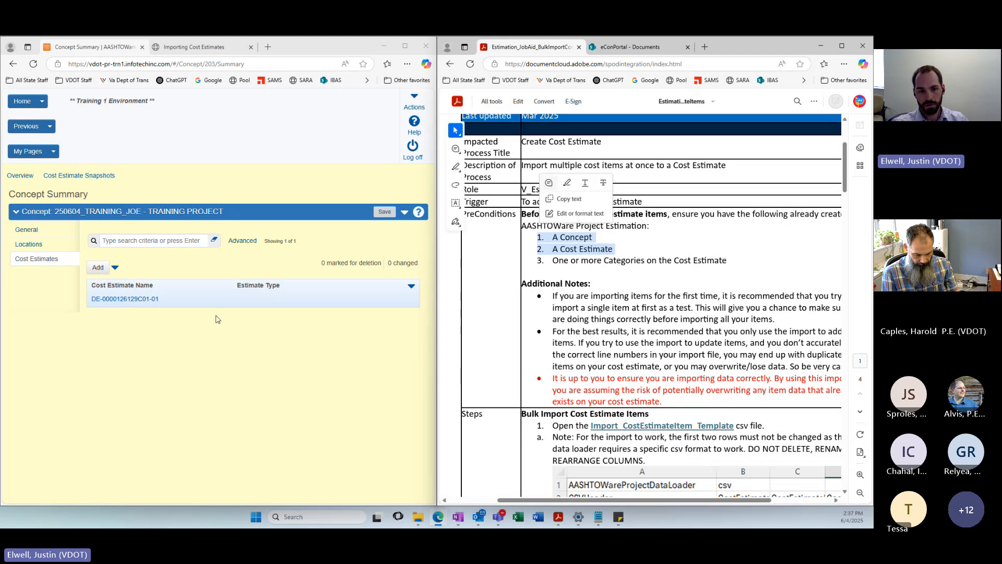
left_click(146, 299)
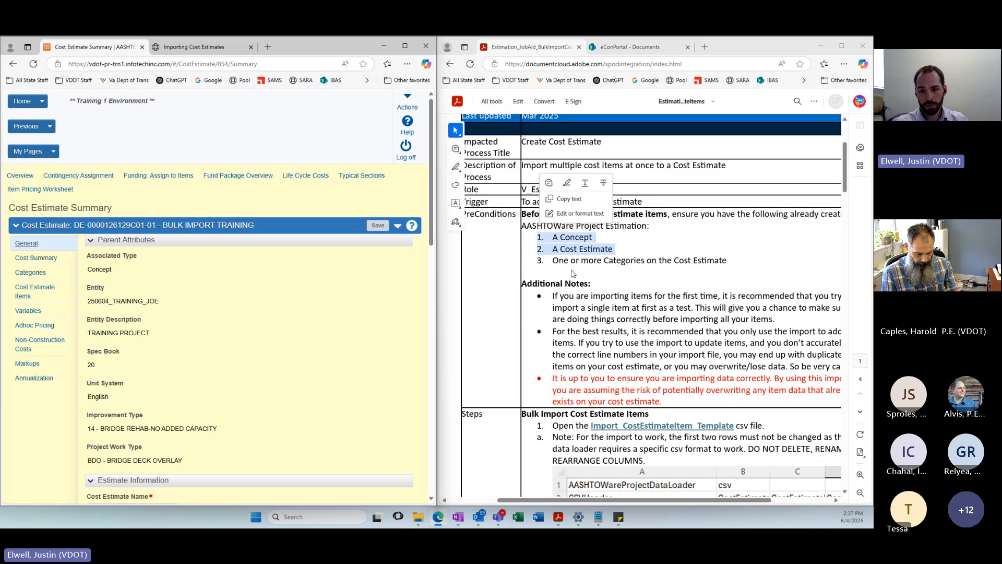
left_click_drag(546, 261, 741, 270)
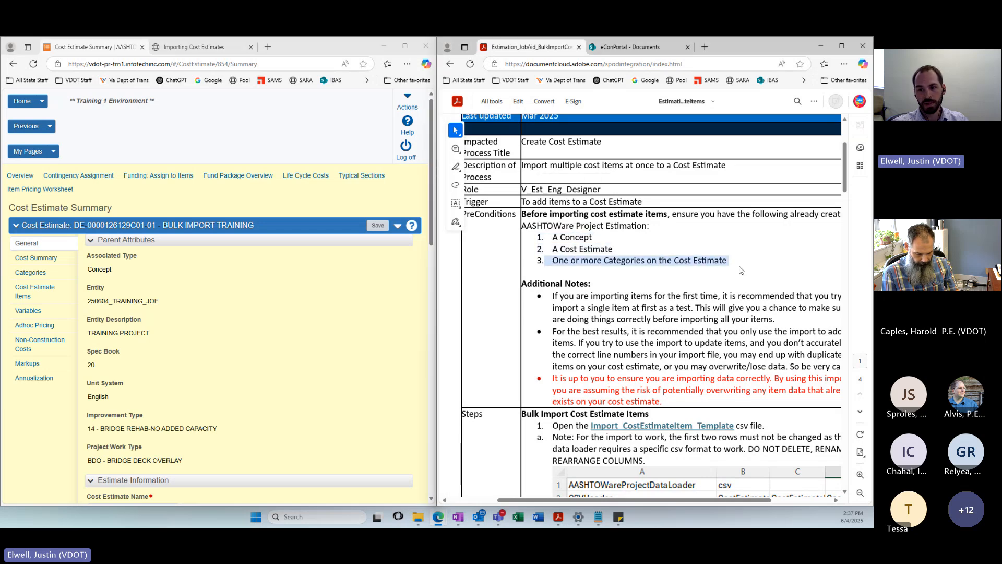
left_click(213, 294)
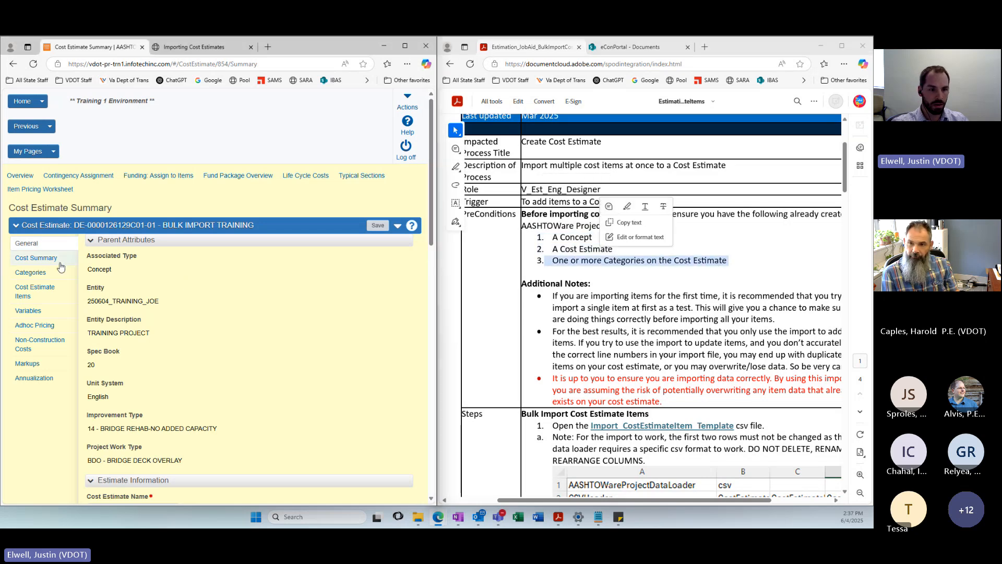
left_click(40, 271)
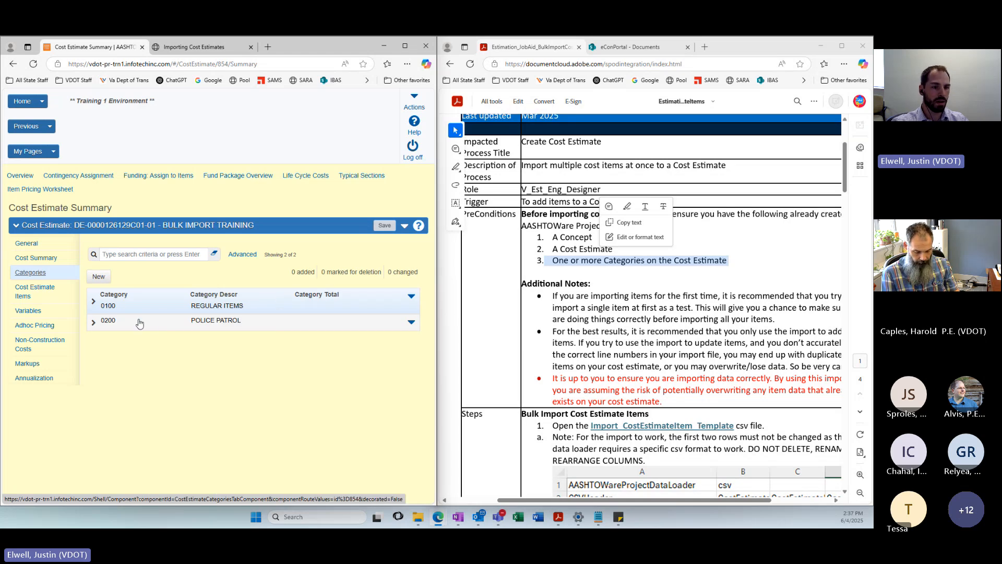
left_click(98, 279)
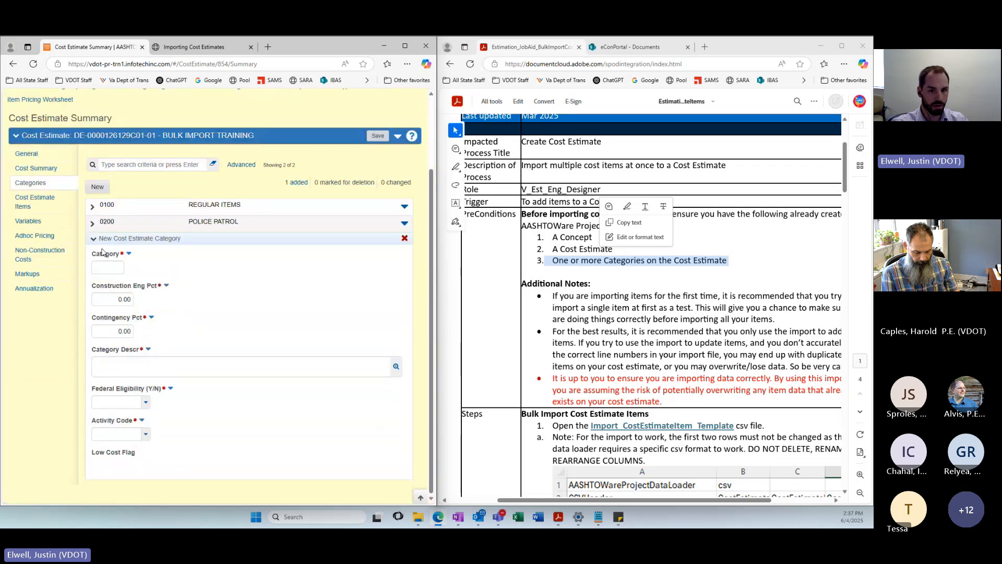
left_click(405, 238)
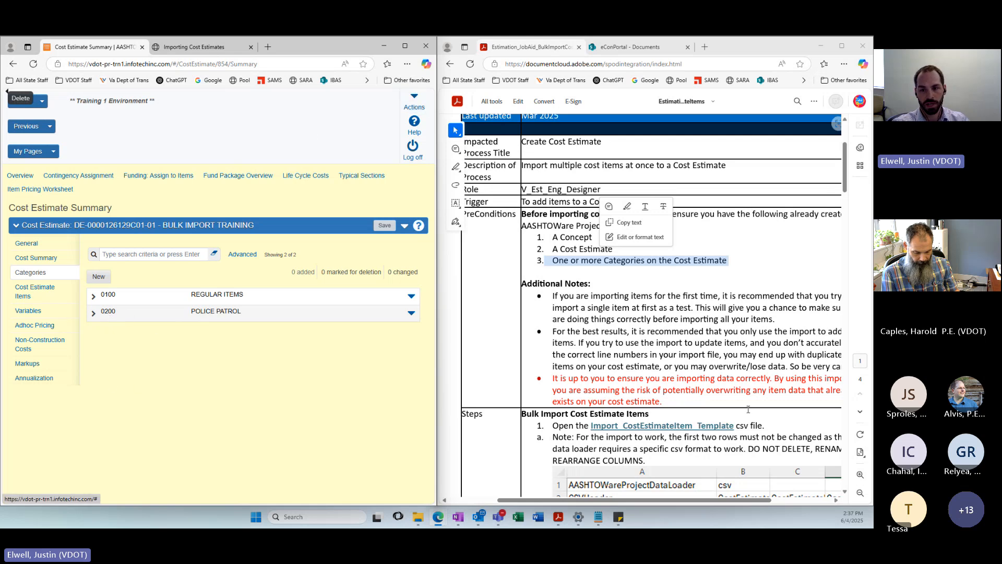
left_click(610, 262)
scroll(609, 262, "down", 1)
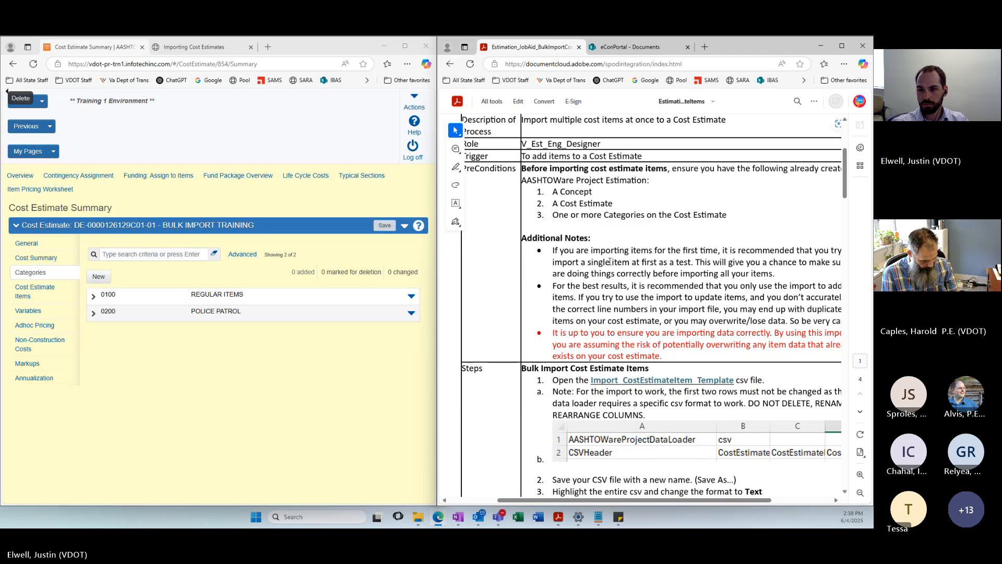
- Scroll the job aid to the bulk import steps and open the estimate's empty Cost Estimate Items page
scroll(609, 262, "right", 1)
scroll(609, 262, "left", 1)
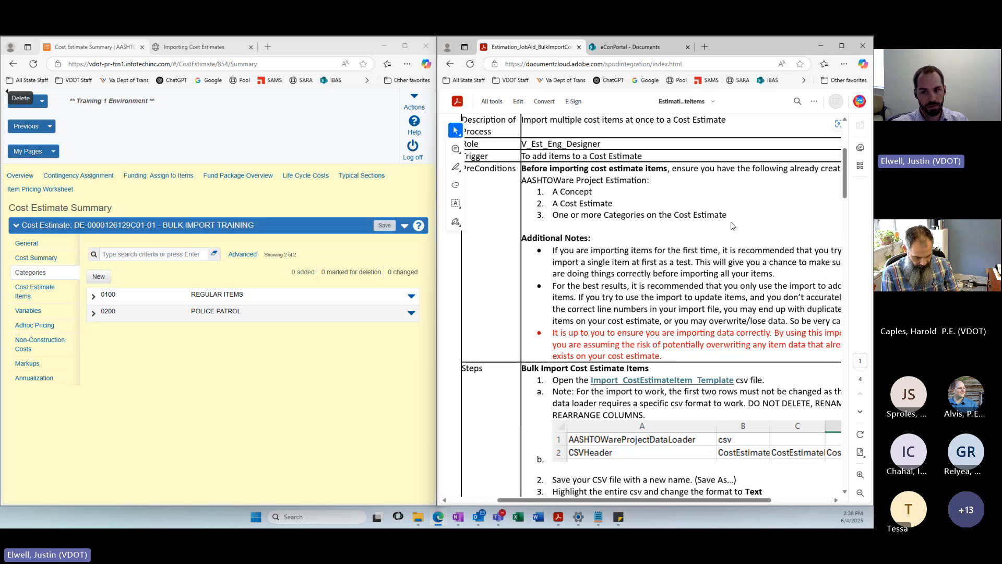
scroll(733, 226, "down", 1)
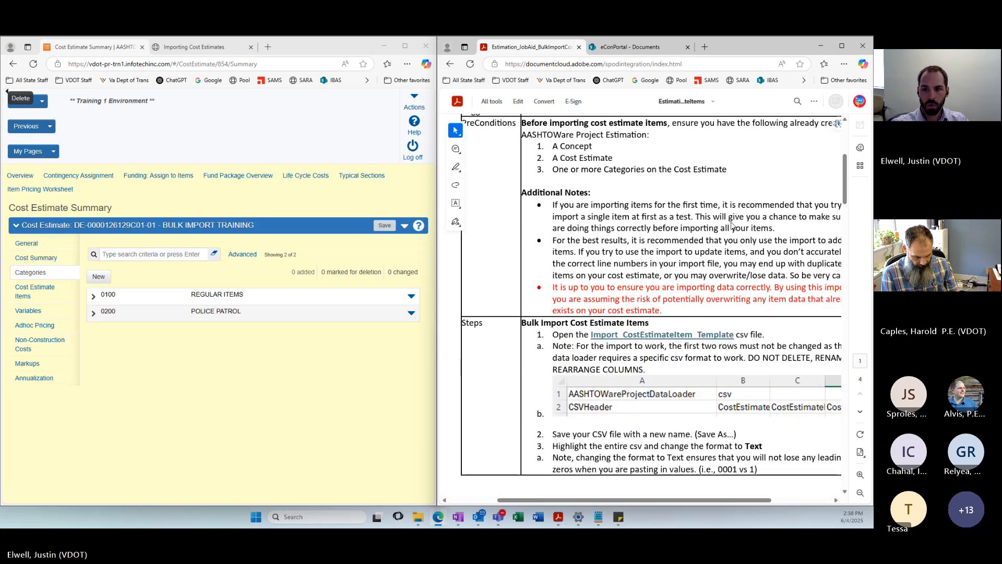
left_click_drag(697, 500, 729, 501)
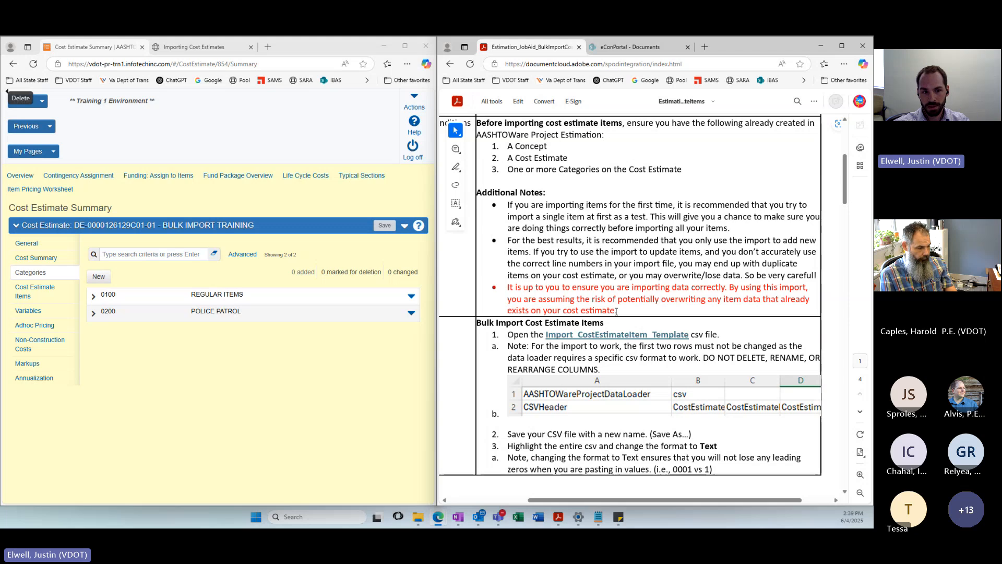
left_click(43, 292)
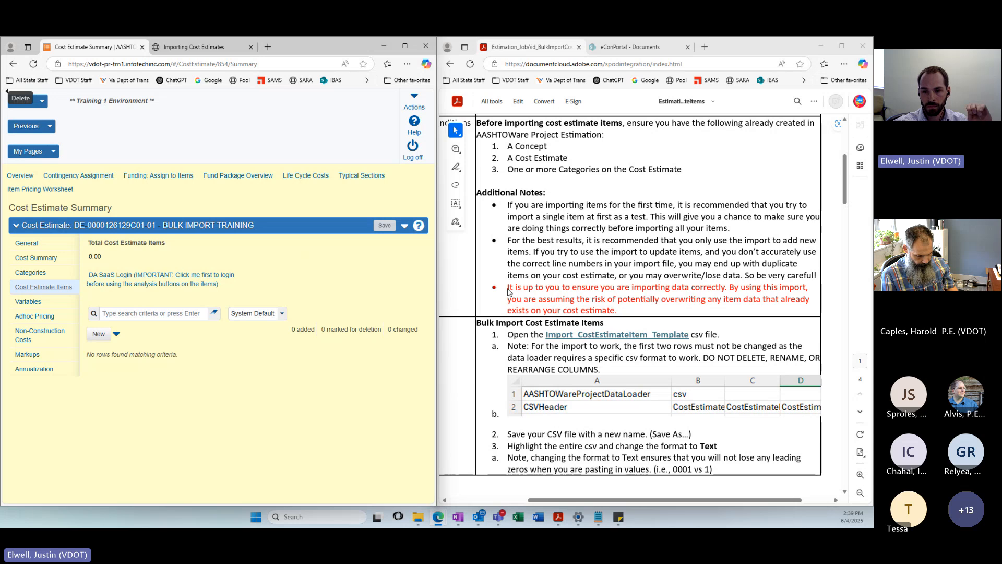
scroll(509, 292, "down", 3)
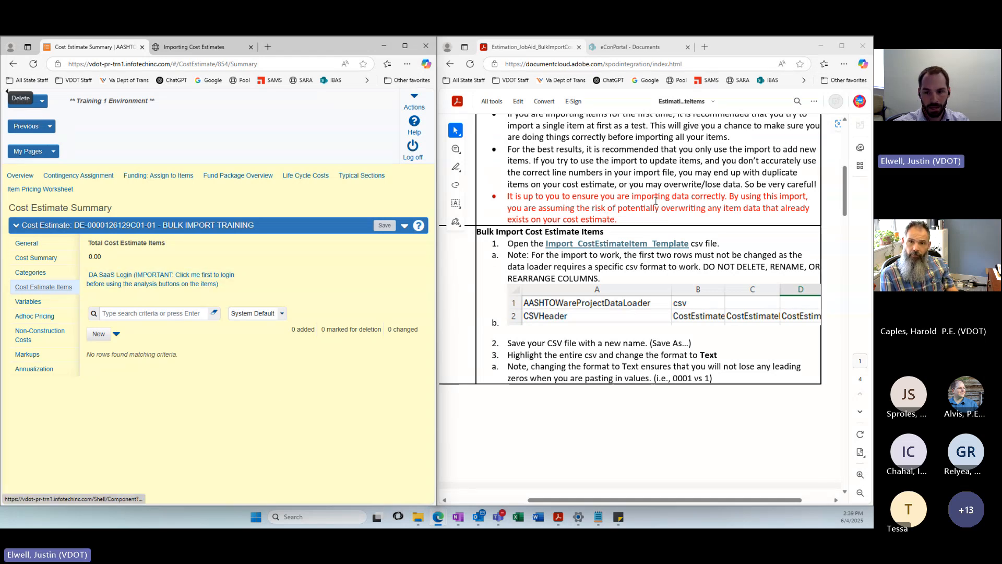
scroll(656, 201, "up", 1)
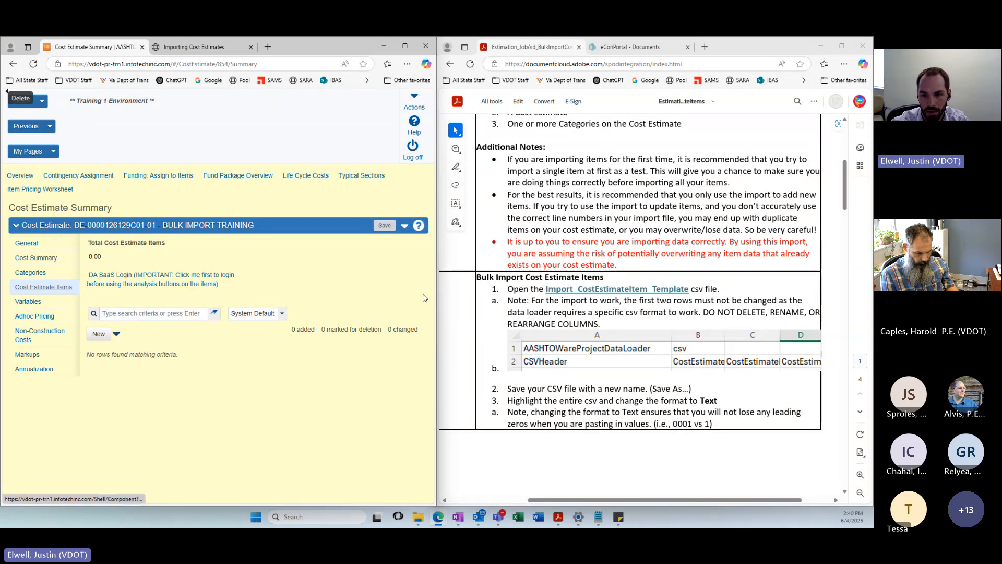
scroll(592, 267, "down", 1)
scroll(592, 267, "down", 2)
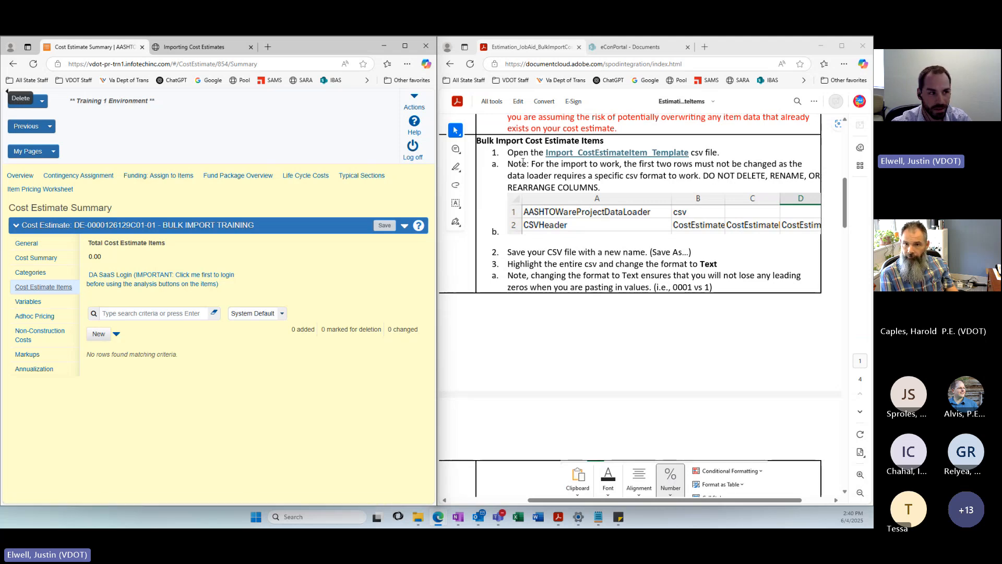
scroll(556, 259, "up", 1)
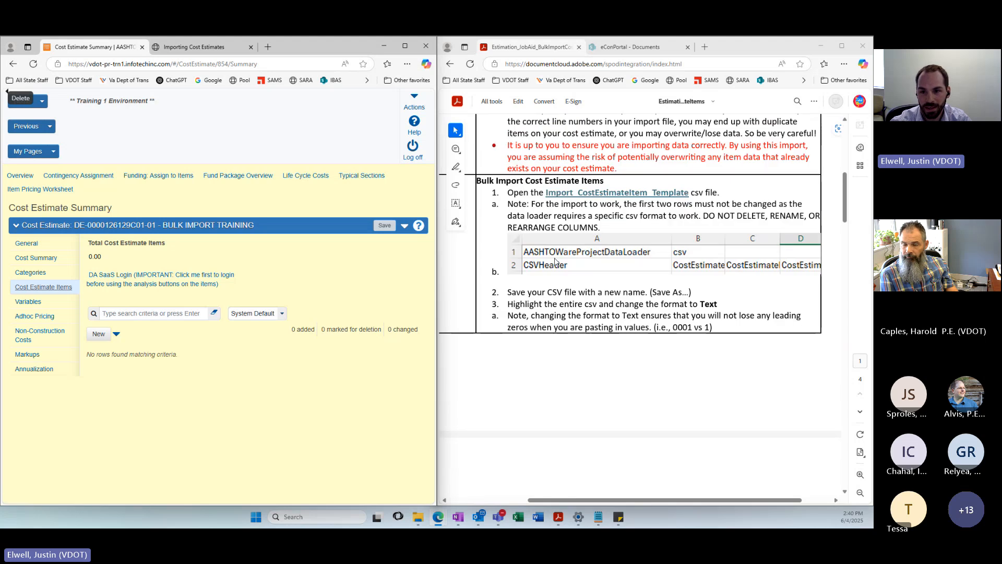
scroll(556, 260, "down", 1)
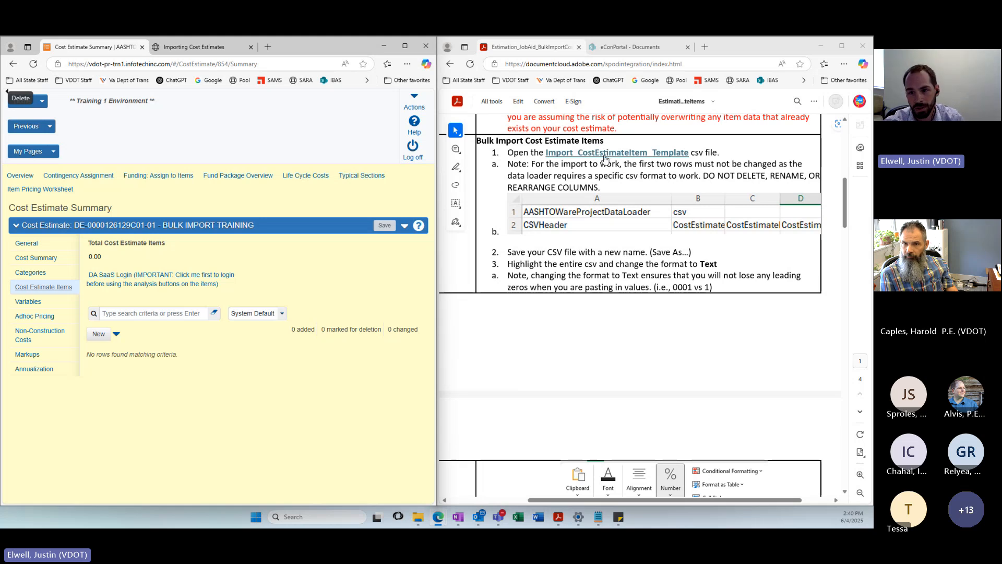
left_click(657, 48)
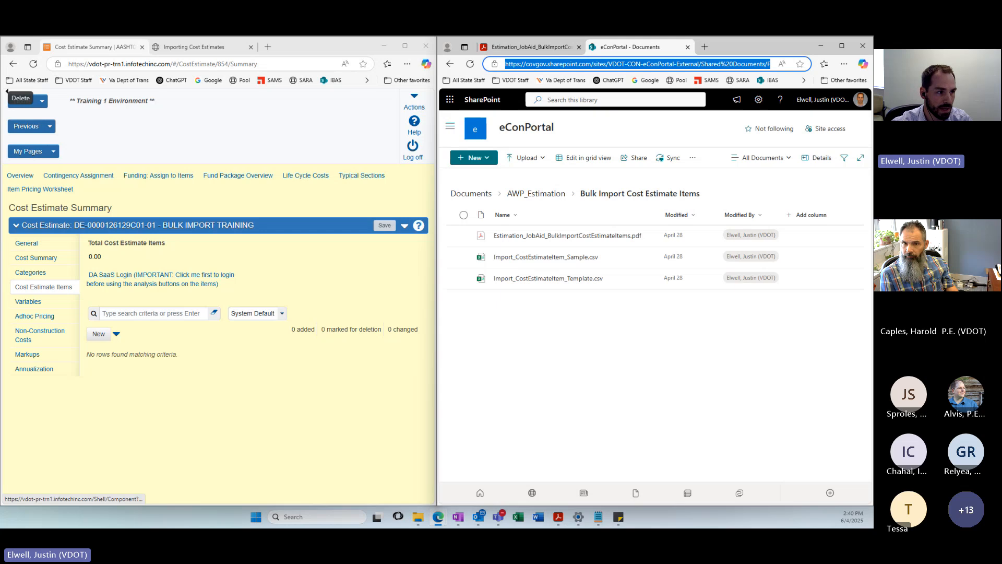
key("alt+Tab")
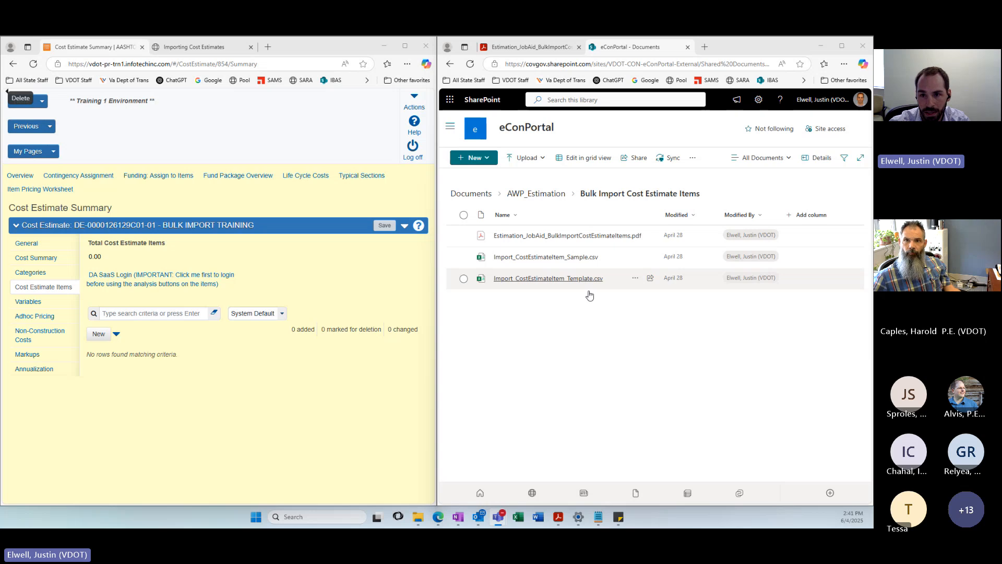
left_click(529, 49)
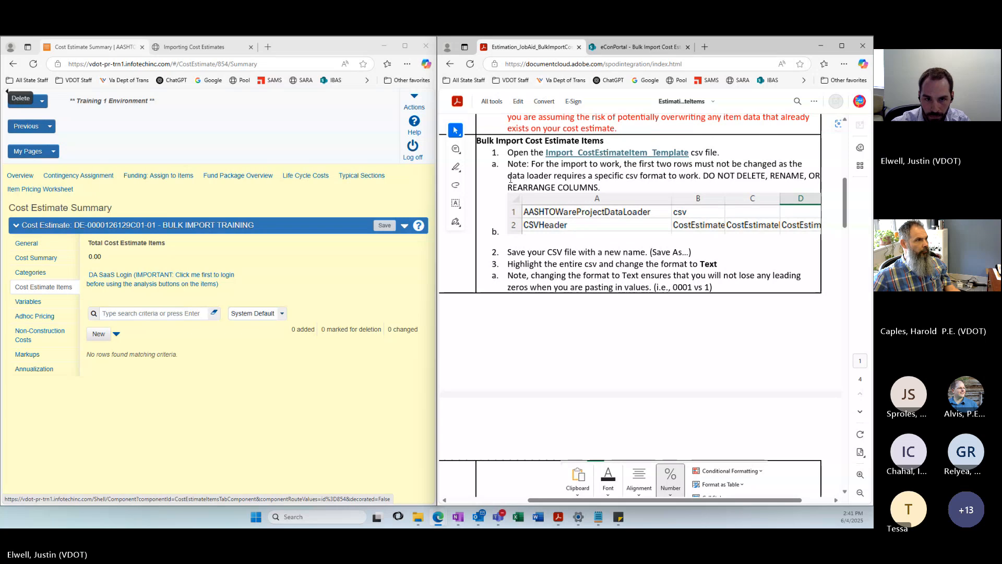
- Open Import_CostEstimateItem_Template.csv in Excel with Don't Convert, snapped to the left half of the screen
left_click(418, 517)
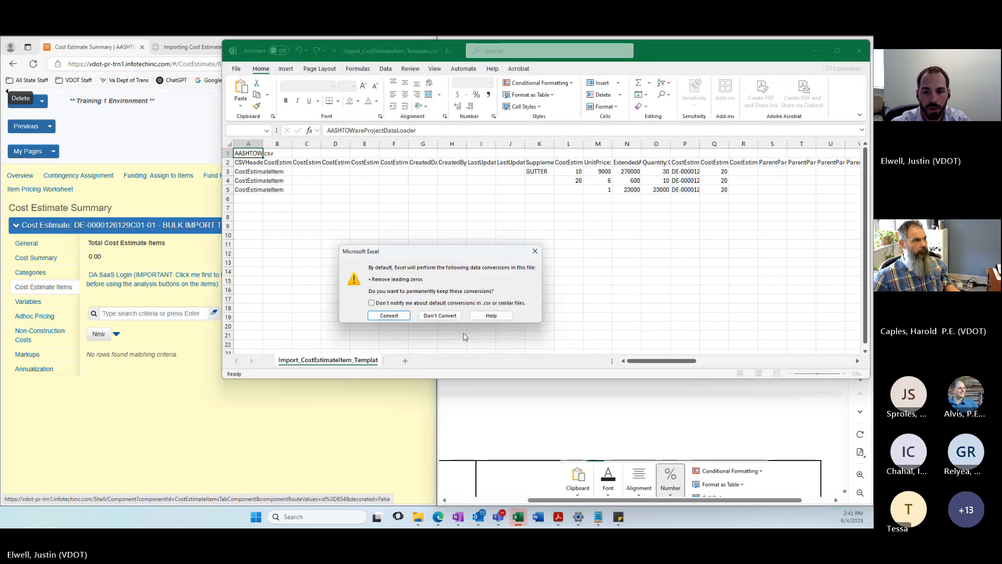
left_click(440, 316)
left_click_drag(620, 37, 1, 209)
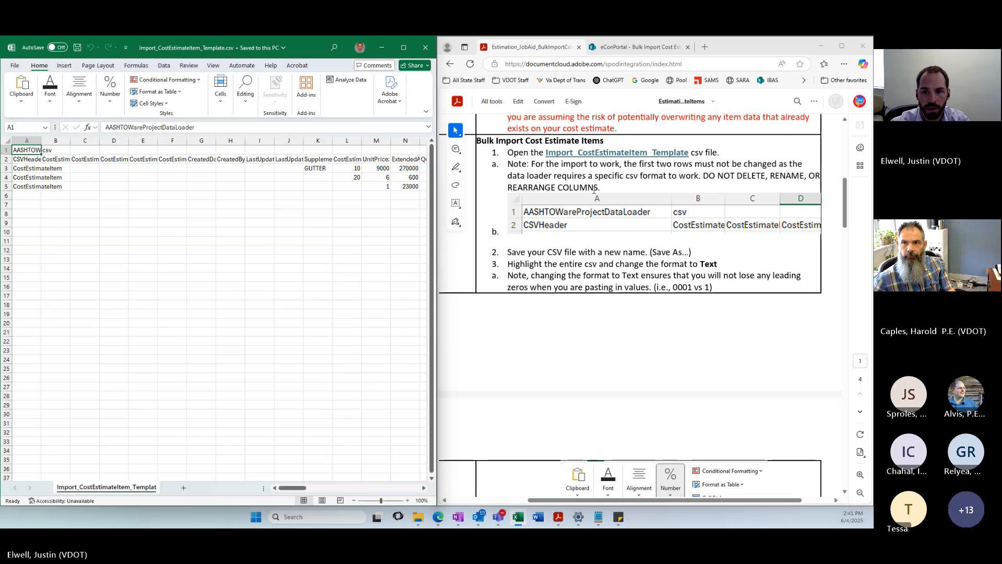
scroll(505, 210, "up", 1)
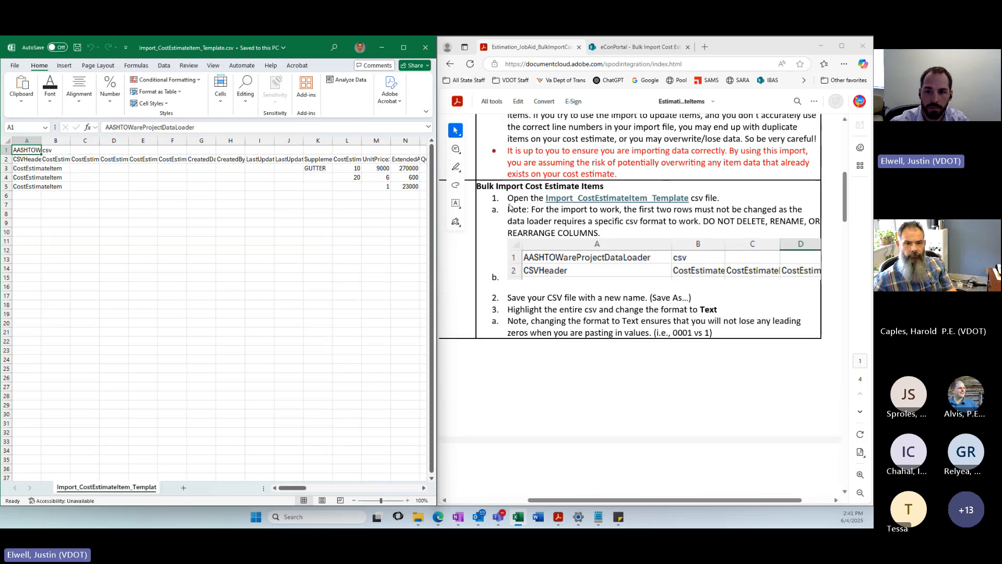
scroll(727, 201, "down", 1)
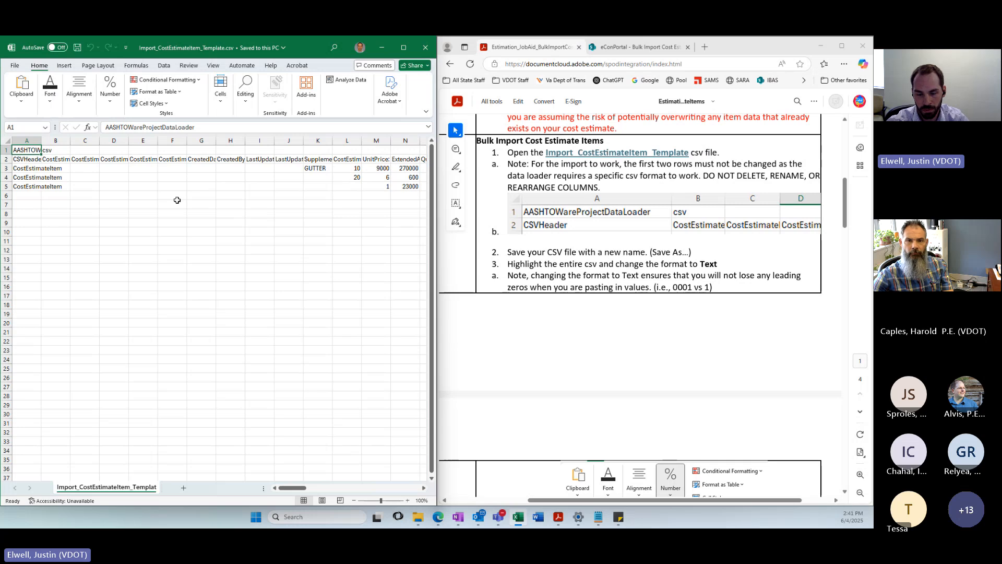
left_click(27, 161)
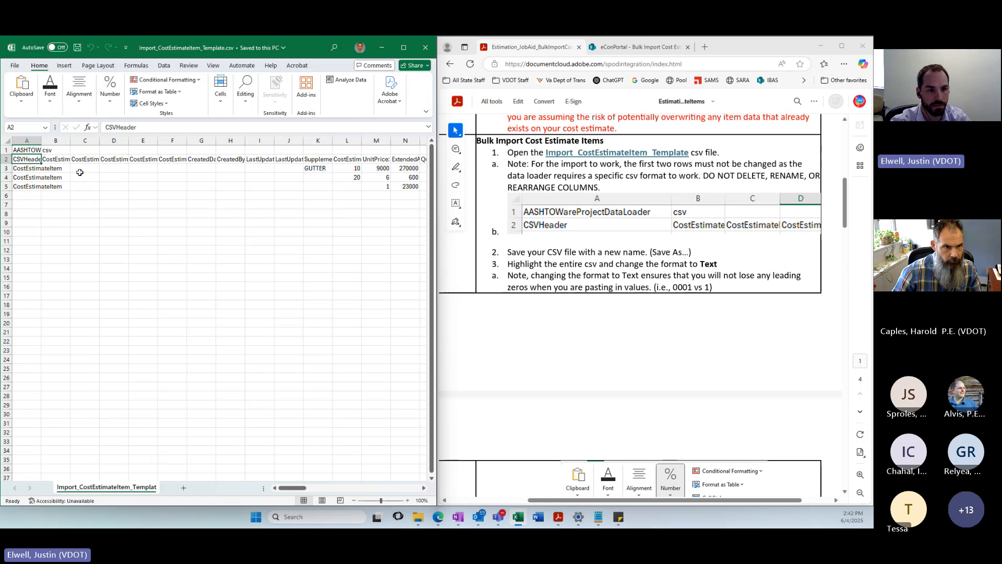
scroll(235, 198, "right", 3)
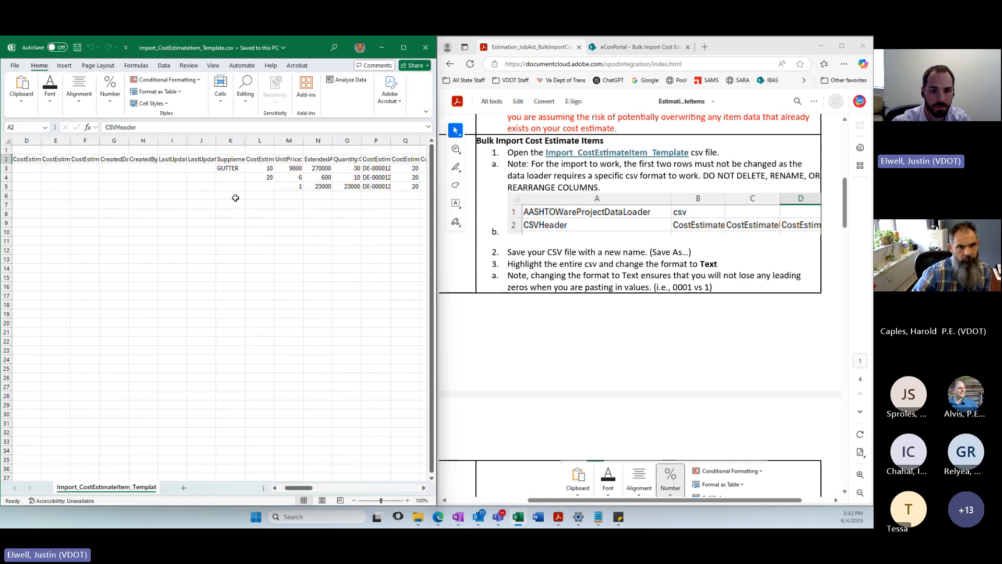
scroll(231, 160, "left", 3)
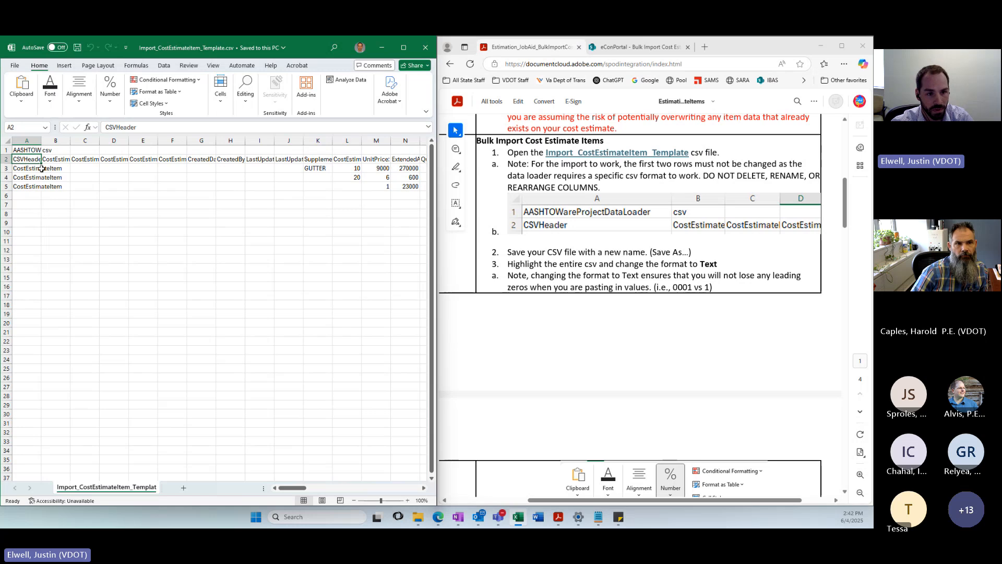
left_click_drag(7, 149, 9, 160)
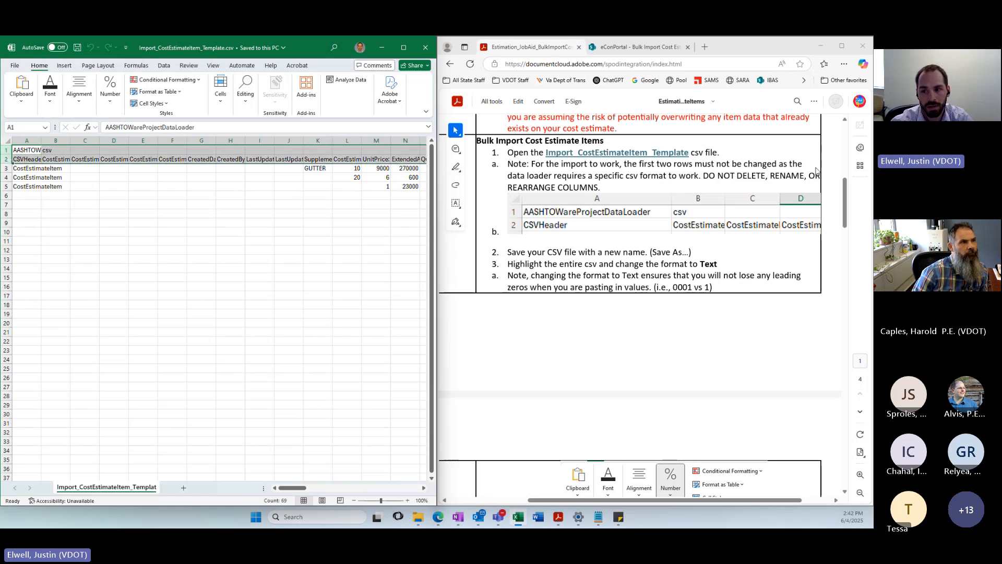
left_click(715, 176)
scroll(684, 220, "up", 2)
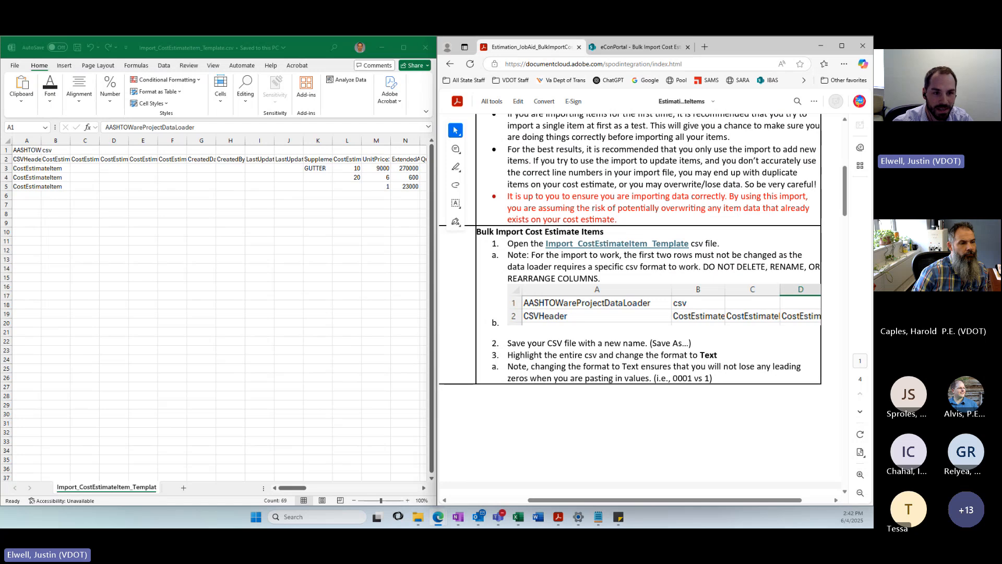
left_click(135, 258)
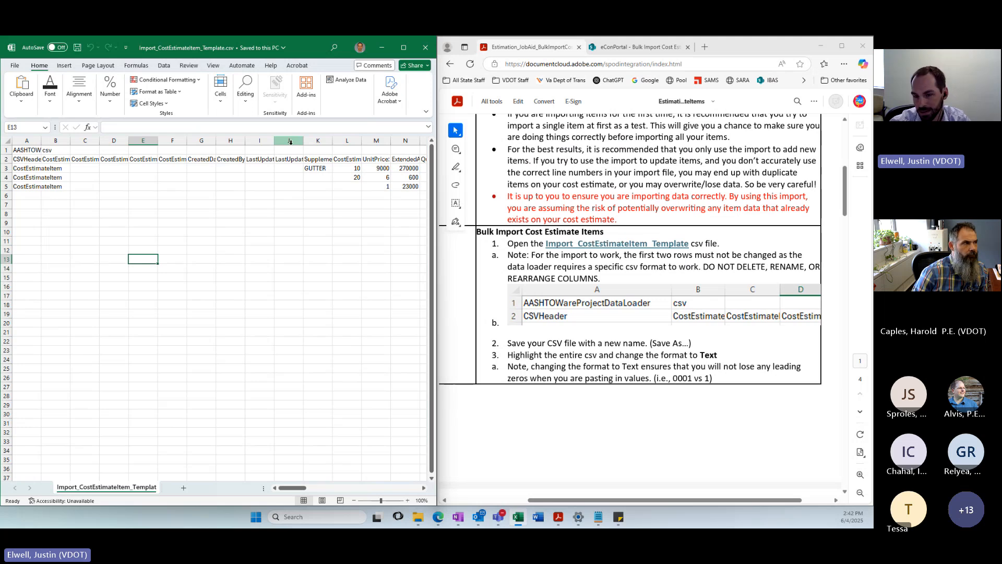
left_click(697, 348)
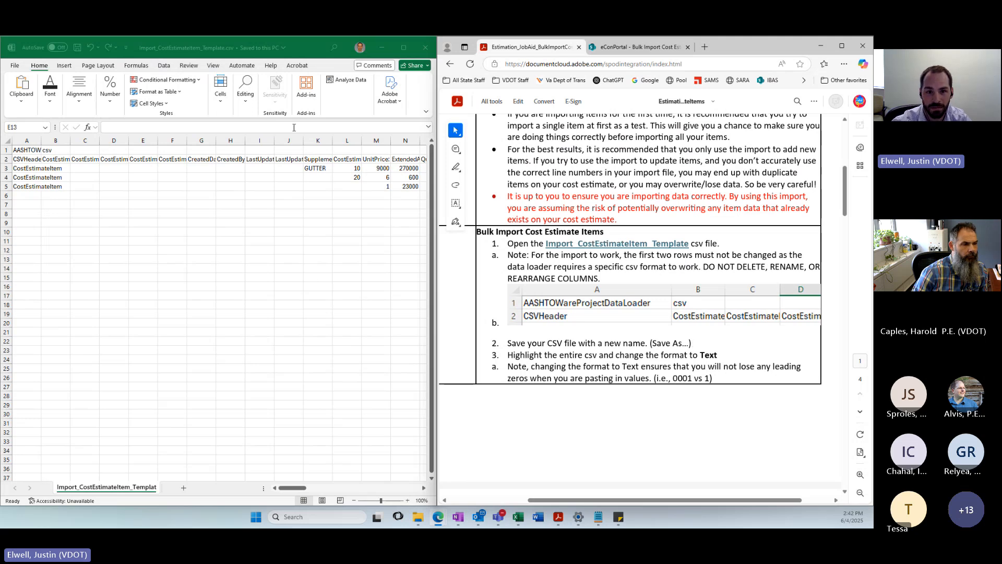
- Hide columns B through J of the import template and deselect
left_click_drag(291, 144, 55, 143)
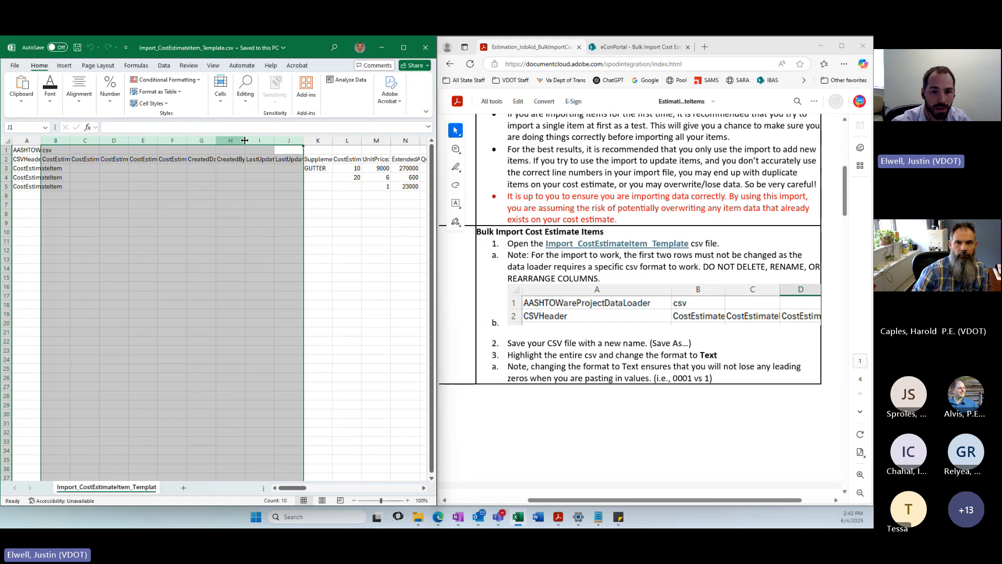
right_click(286, 140)
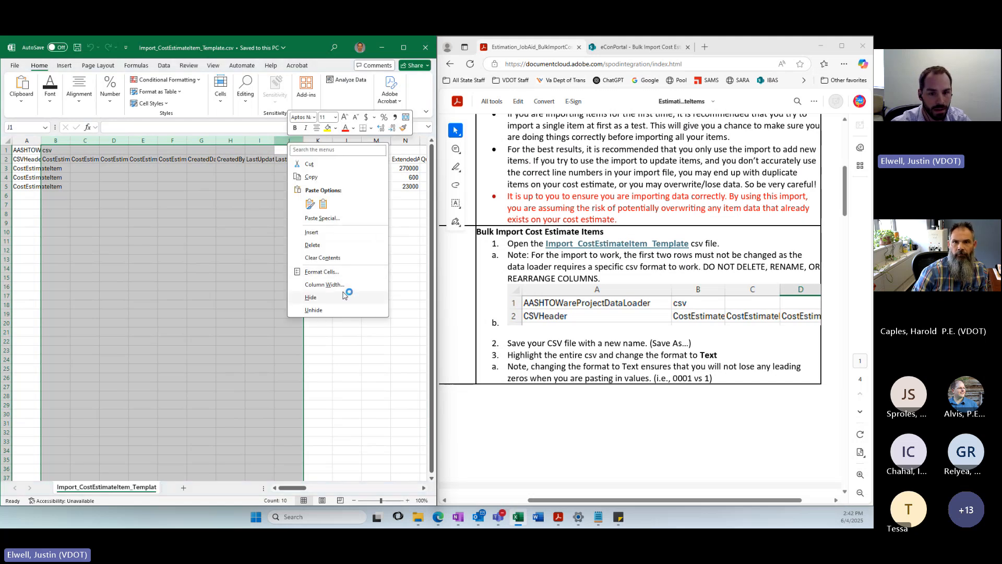
left_click(321, 296)
left_click(143, 240)
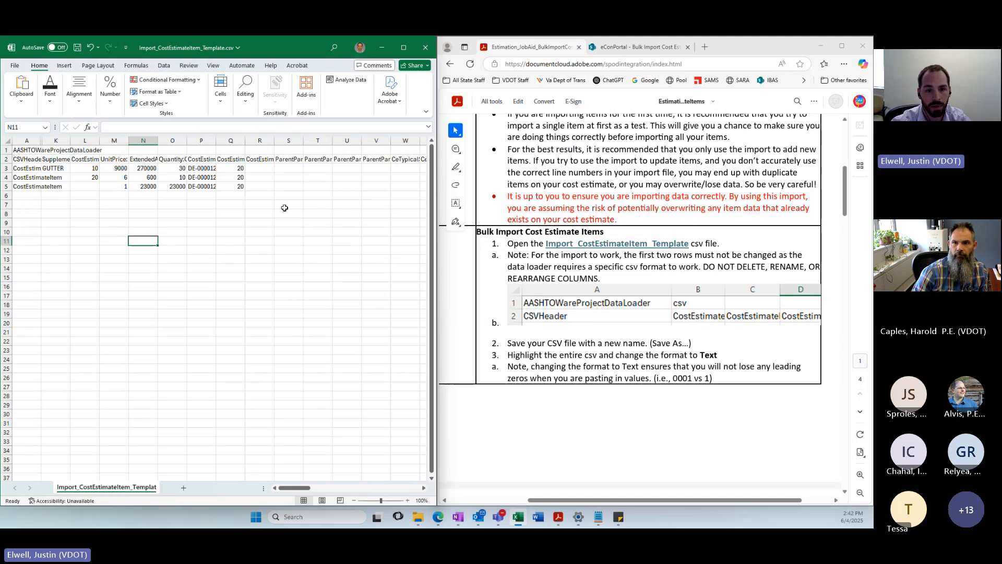
left_click(153, 202)
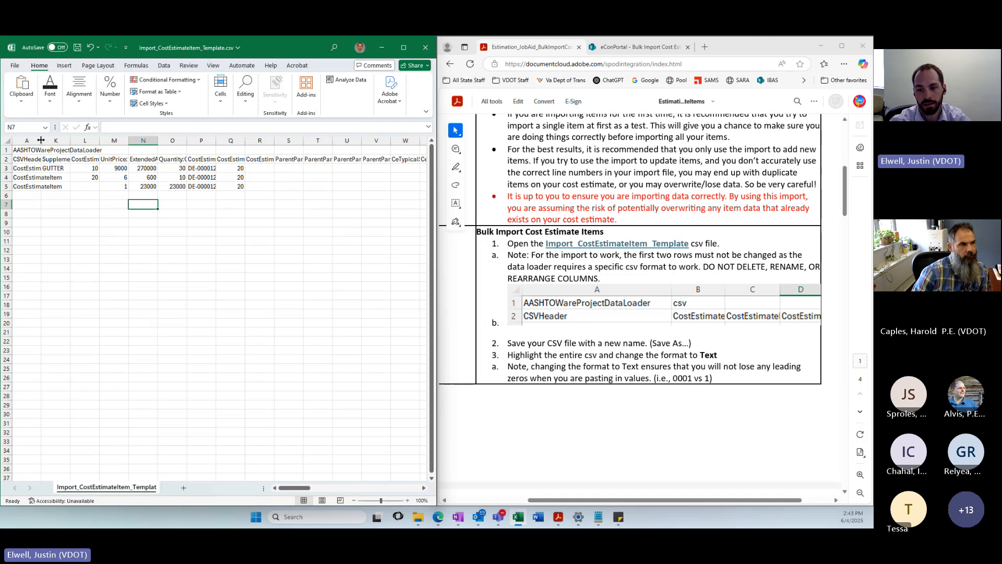
scroll(600, 296, "down", 2)
scroll(586, 298, "up", 1)
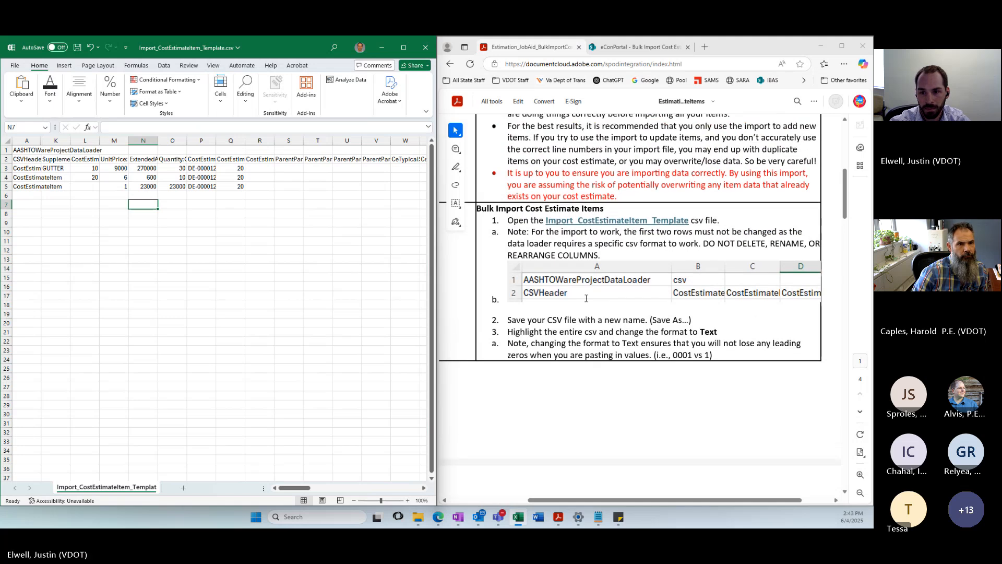
scroll(586, 298, "up", 3)
- Highlight the job aid's warning not to delete or rearrange columns, then scroll the spreadsheet right
left_click(704, 312)
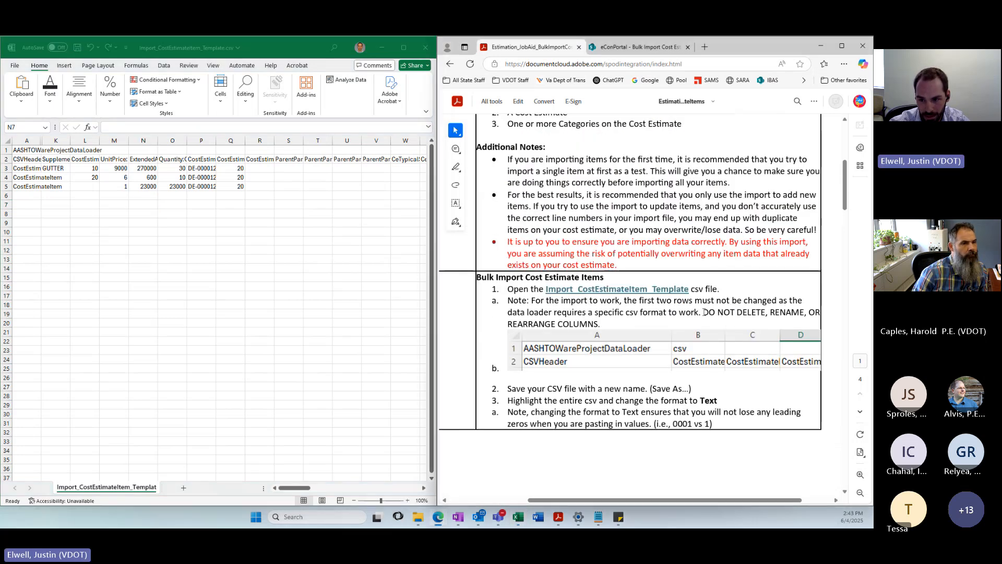
left_click_drag(703, 312, 605, 334)
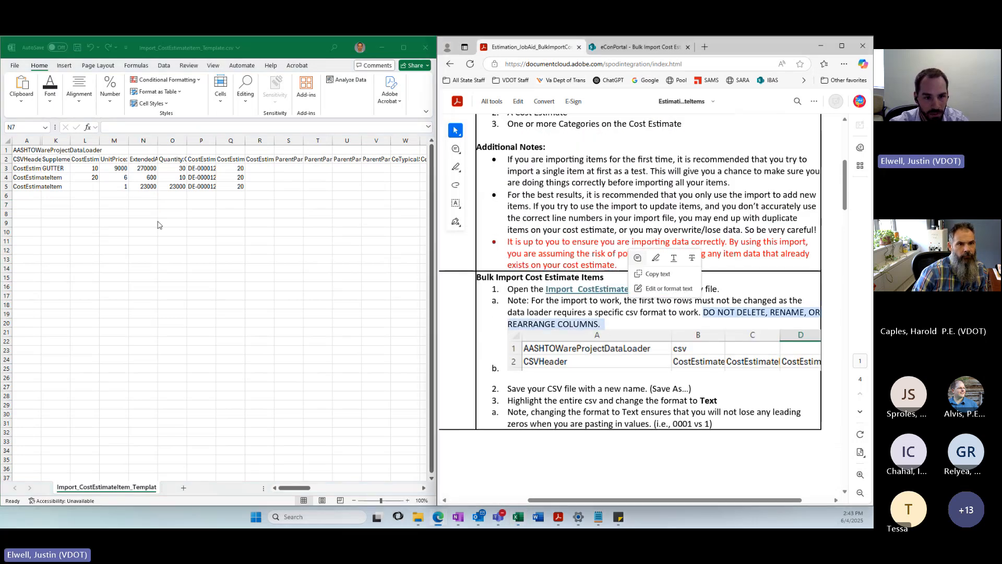
left_click(268, 143)
scroll(335, 216, "right", 1)
scroll(335, 216, "right", 1)
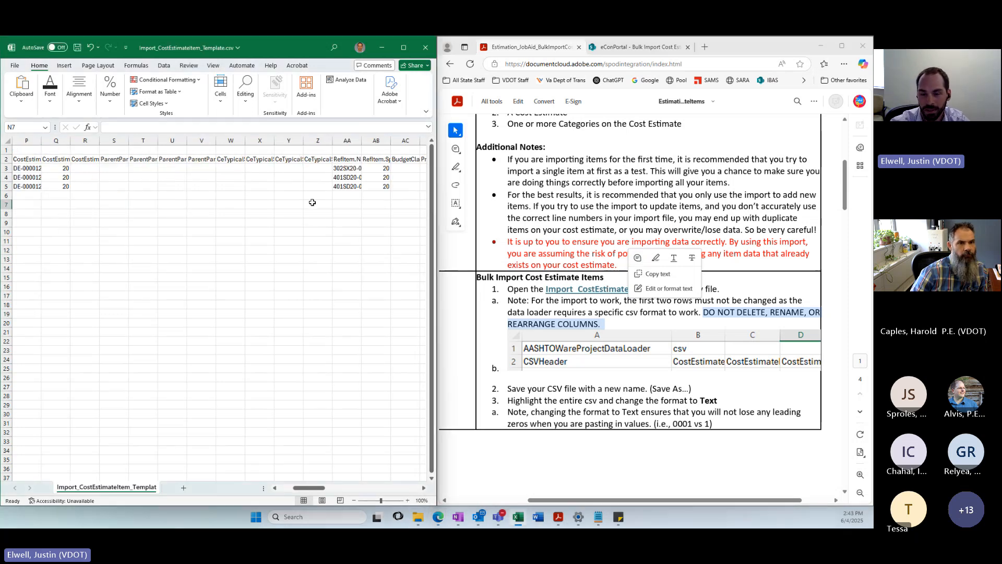
left_click(551, 358)
- Hide the empty columns R through Z
scroll(553, 355, "down", 10)
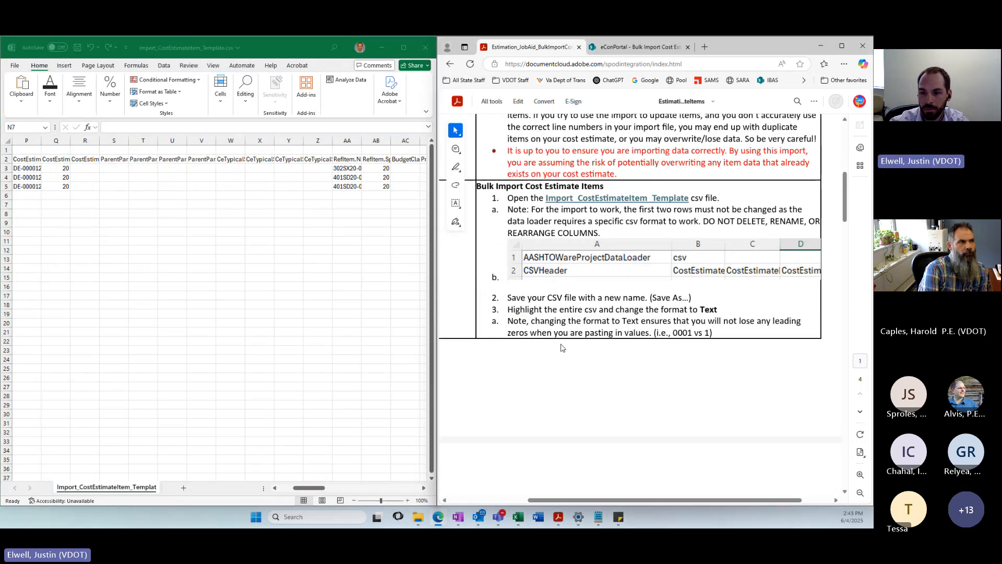
scroll(562, 342, "down", 1)
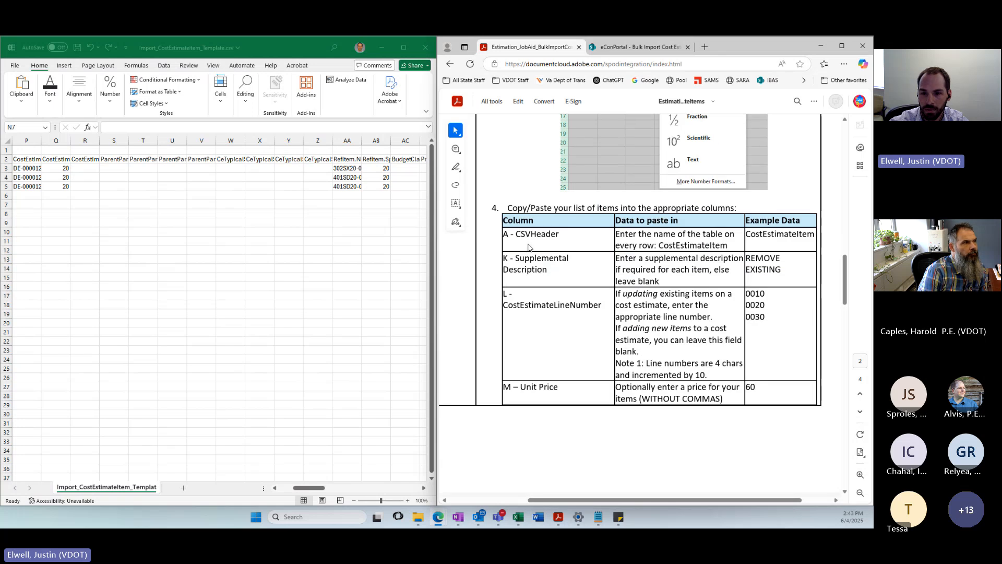
scroll(538, 256, "up", 1)
scroll(584, 318, "down", 1)
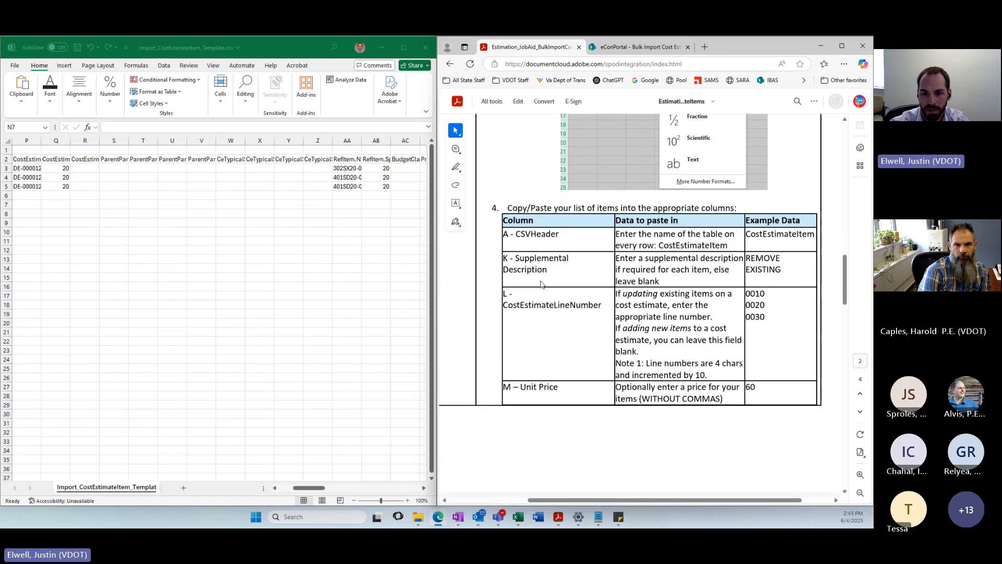
left_click(87, 142)
left_click_drag(298, 141, 97, 136)
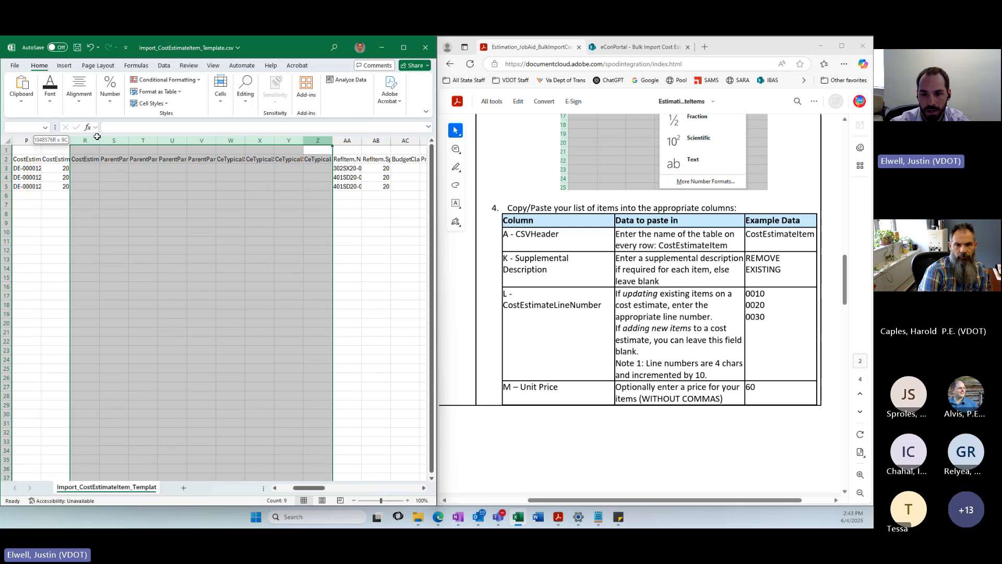
scroll(660, 229, "down", 8)
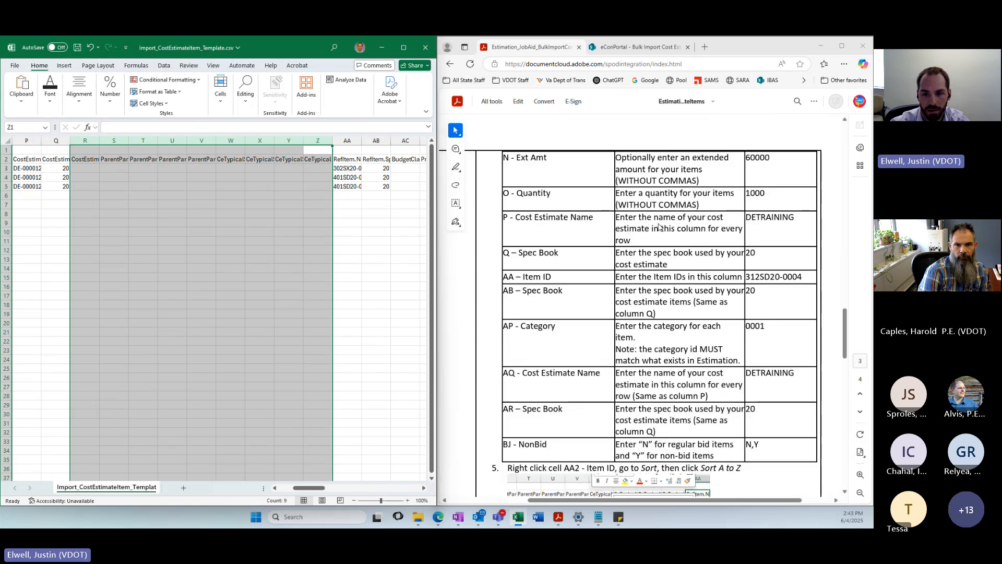
right_click(172, 141)
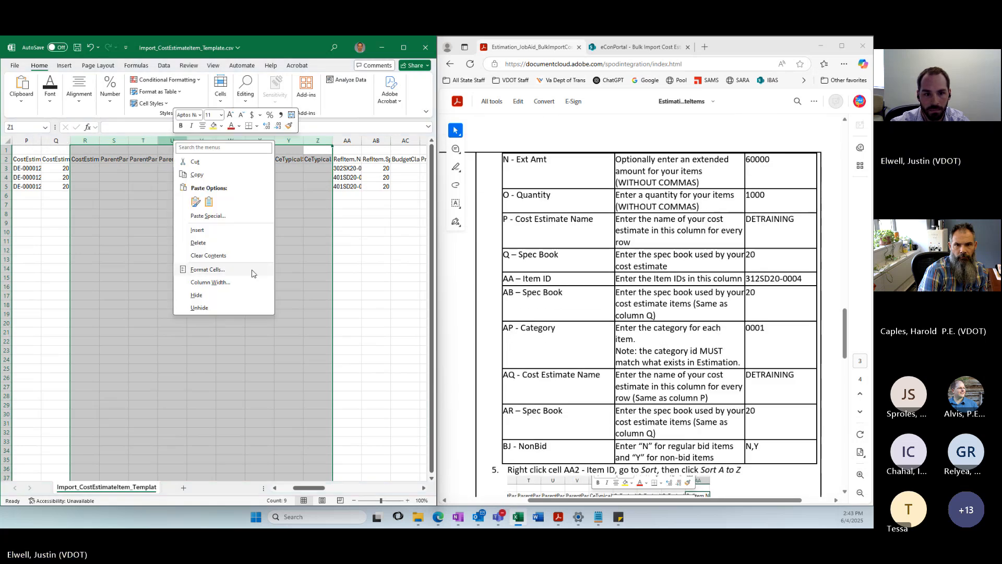
left_click(222, 295)
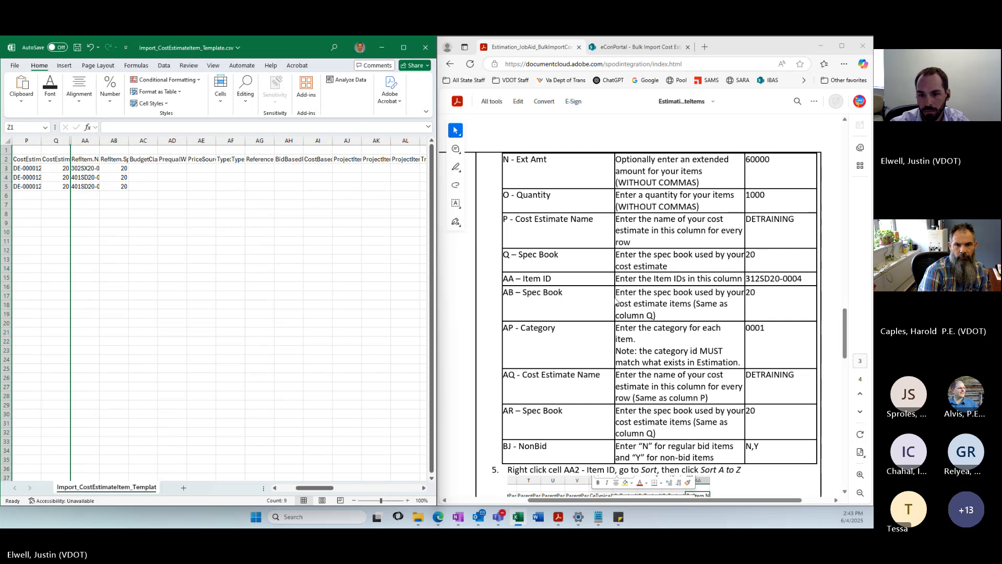
scroll(615, 300, "down", 2)
scroll(616, 300, "down", 1)
scroll(616, 301, "up", 1)
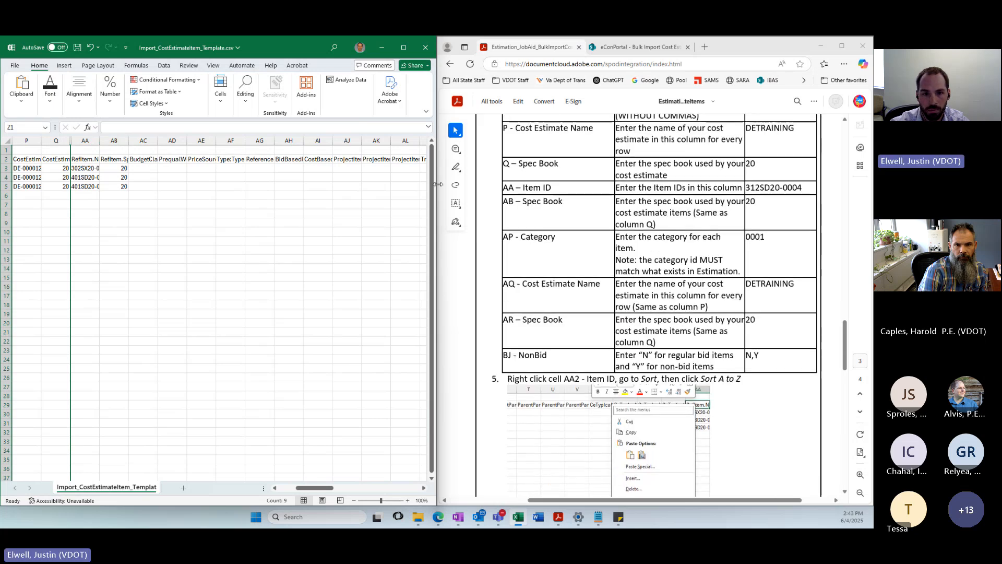
- Hide the empty columns AC through AO
left_click_drag(158, 140, 347, 140)
right_click(348, 141)
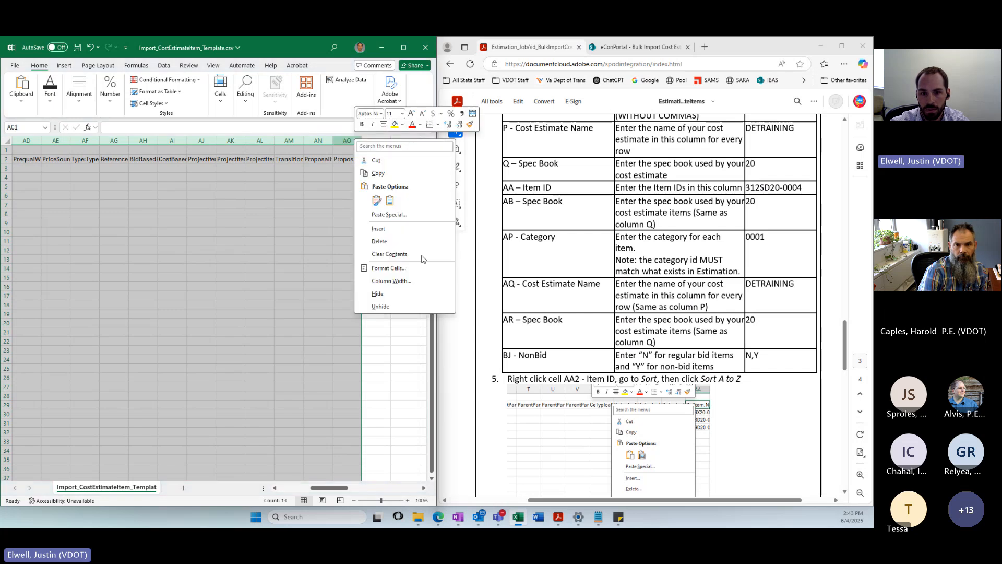
left_click(402, 293)
scroll(353, 260, "right", 4)
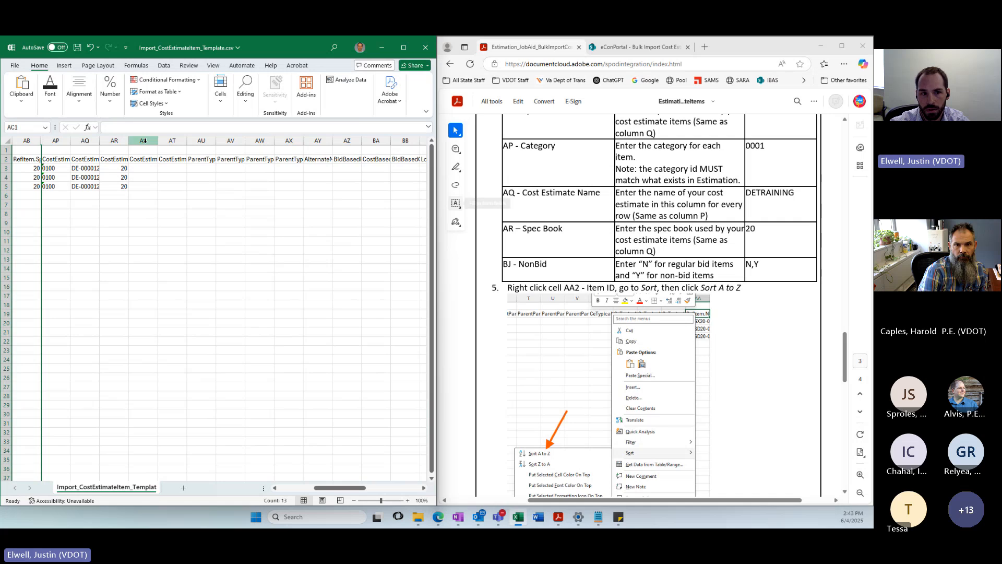
- Hide the empty columns AS through BI and deselect
left_click_drag(143, 141, 322, 149)
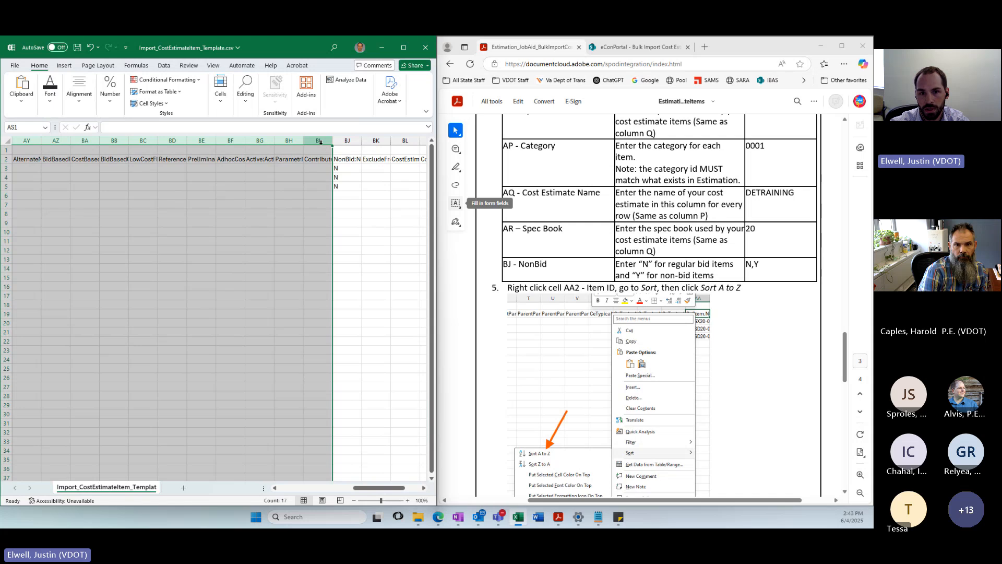
right_click(322, 148)
left_click(344, 298)
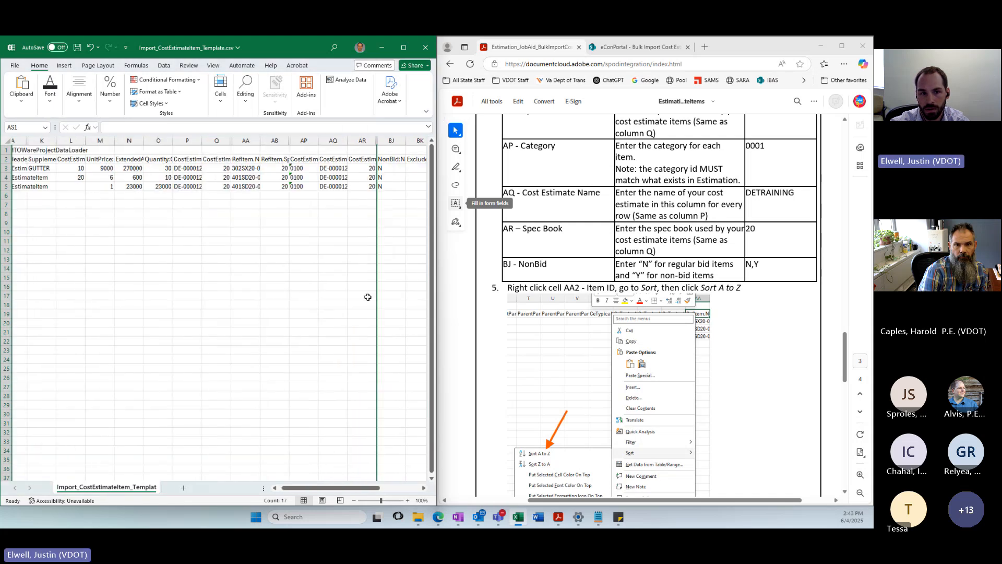
scroll(778, 266, "up", 15)
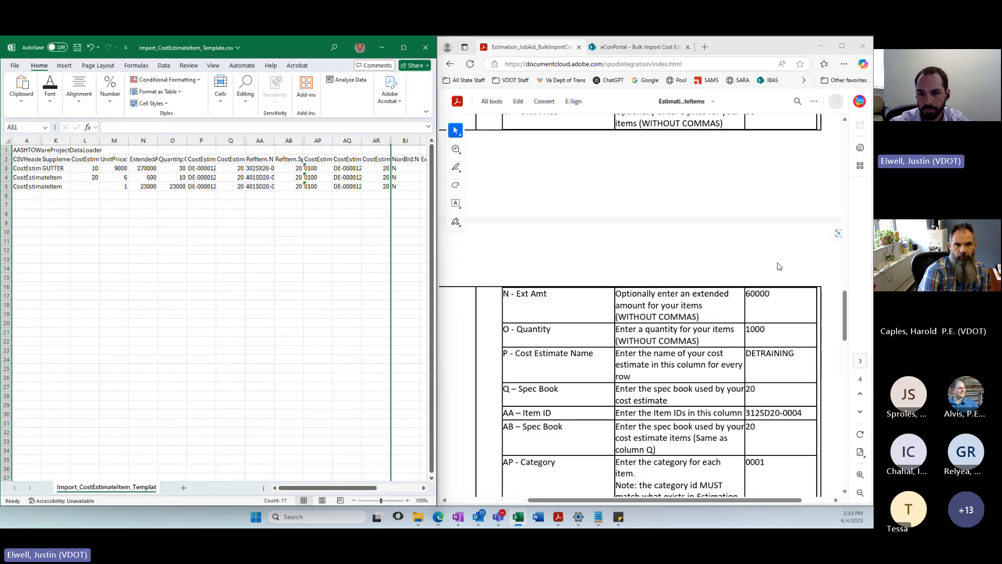
scroll(778, 266, "down", 2)
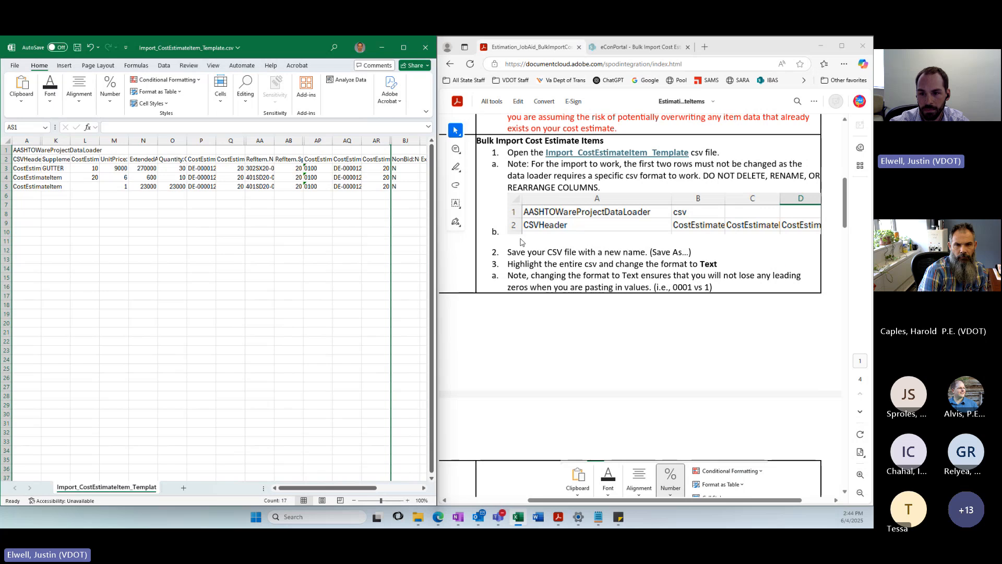
left_click(288, 250)
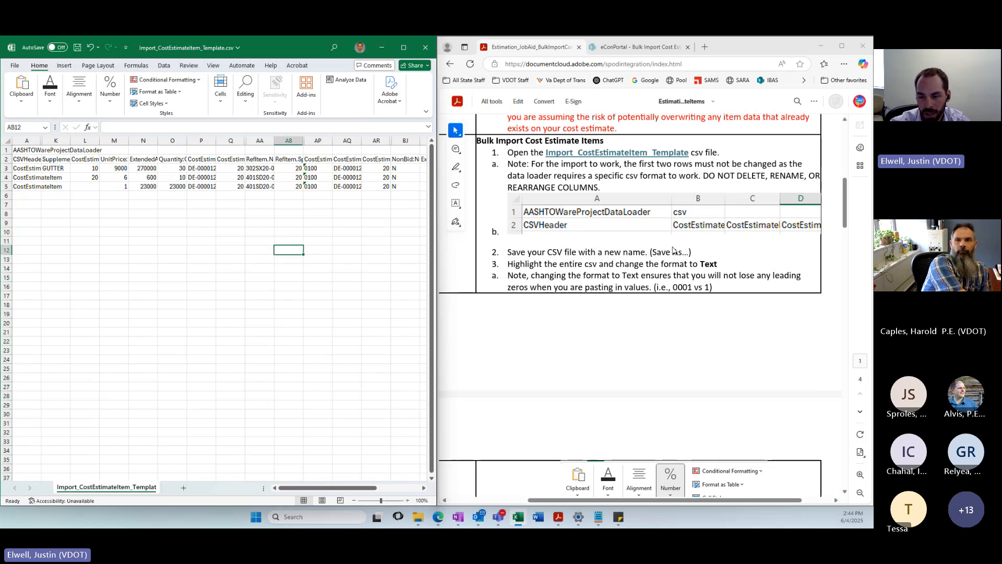
left_click(15, 65)
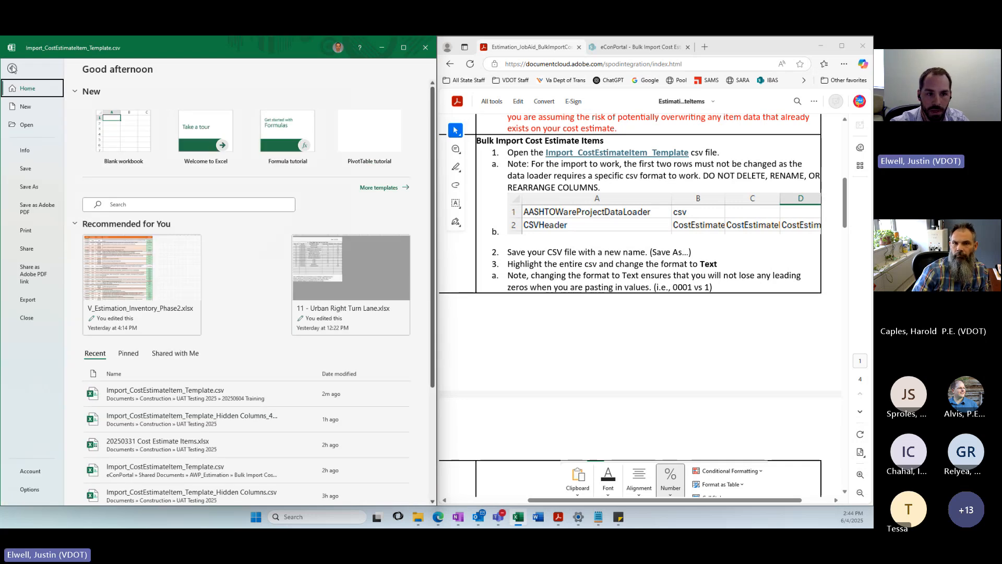
left_click(12, 68)
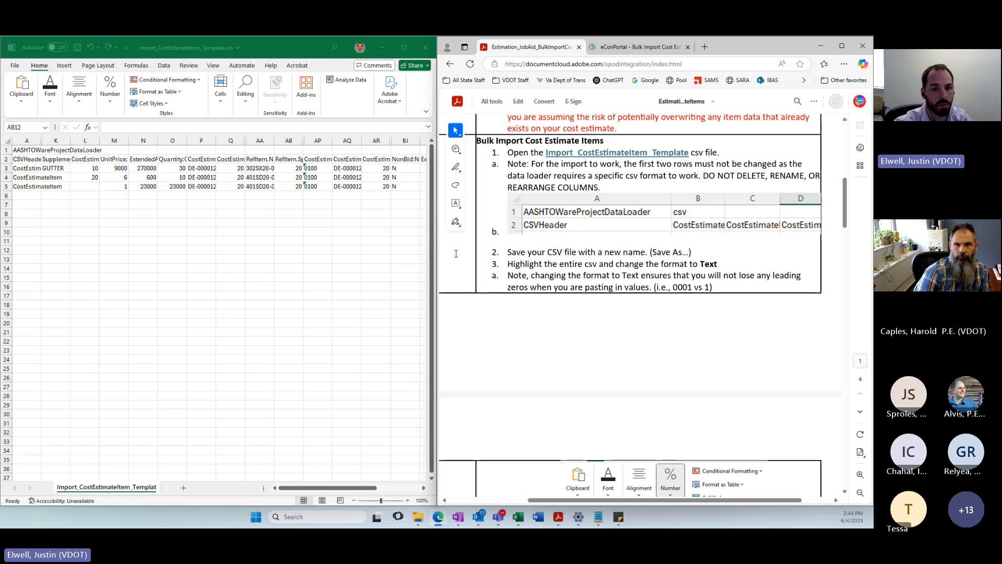
- Select the whole import template worksheet after checking the category value in cell AP3
left_click(7, 141)
left_click(8, 141)
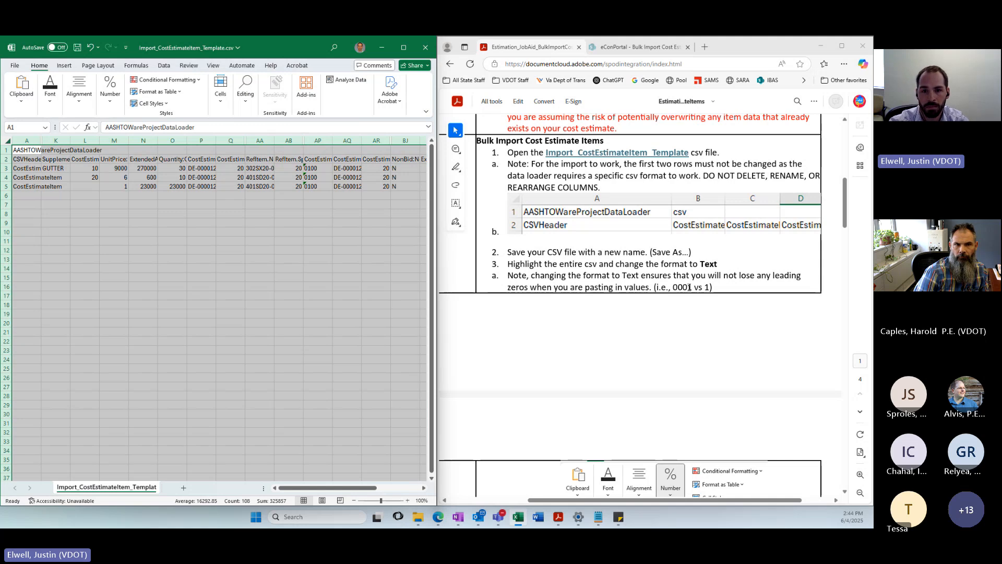
left_click(316, 166)
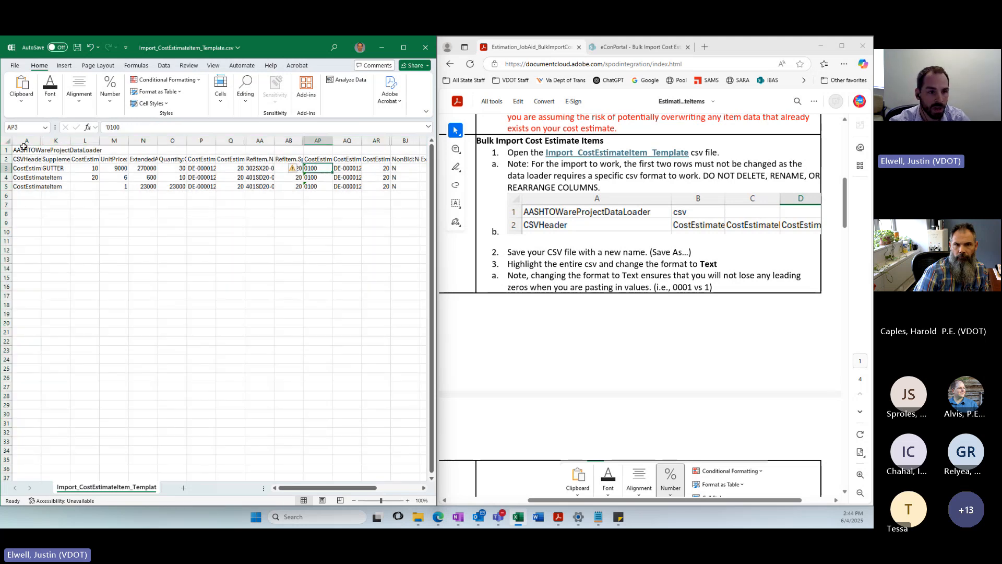
left_click(7, 140)
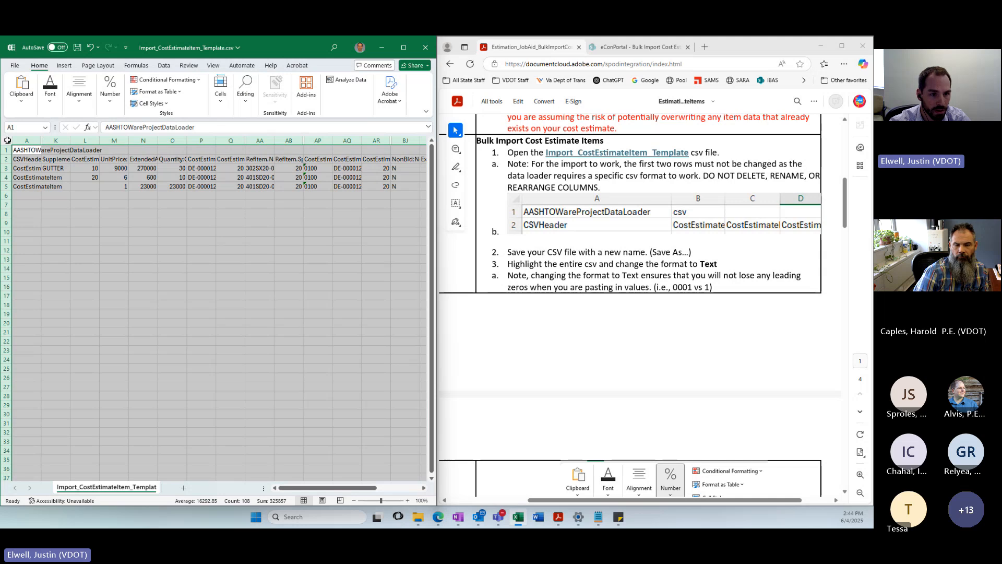
- Format every cell of the worksheet as Text, then deselect the sheet
right_click(7, 140)
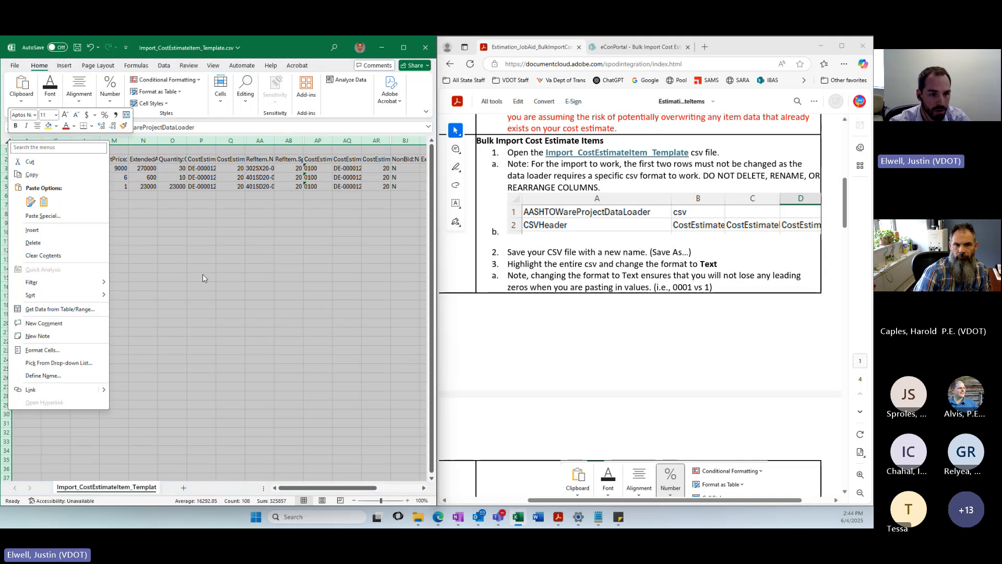
left_click(83, 350)
left_click_drag(102, 249, 398, 215)
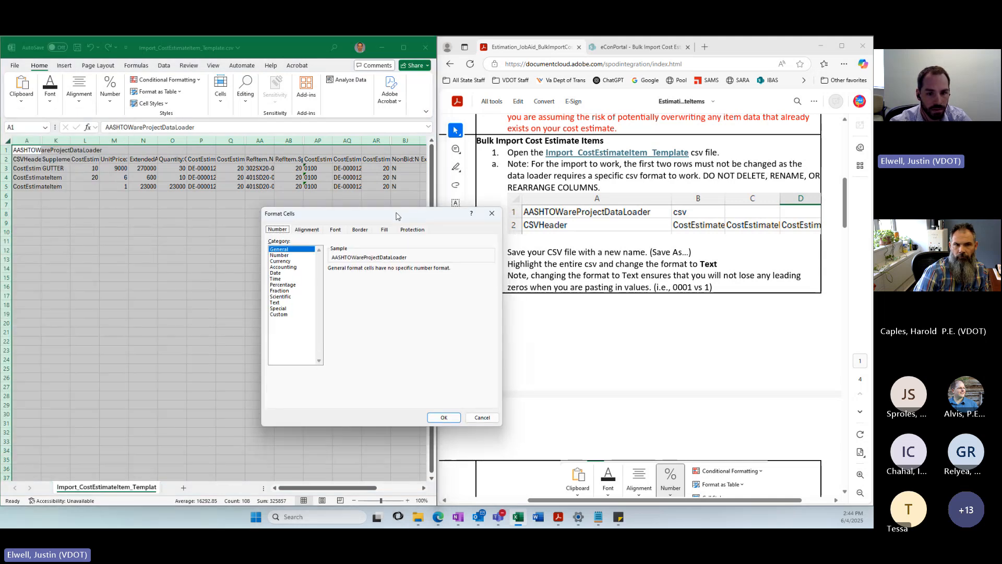
left_click(445, 417)
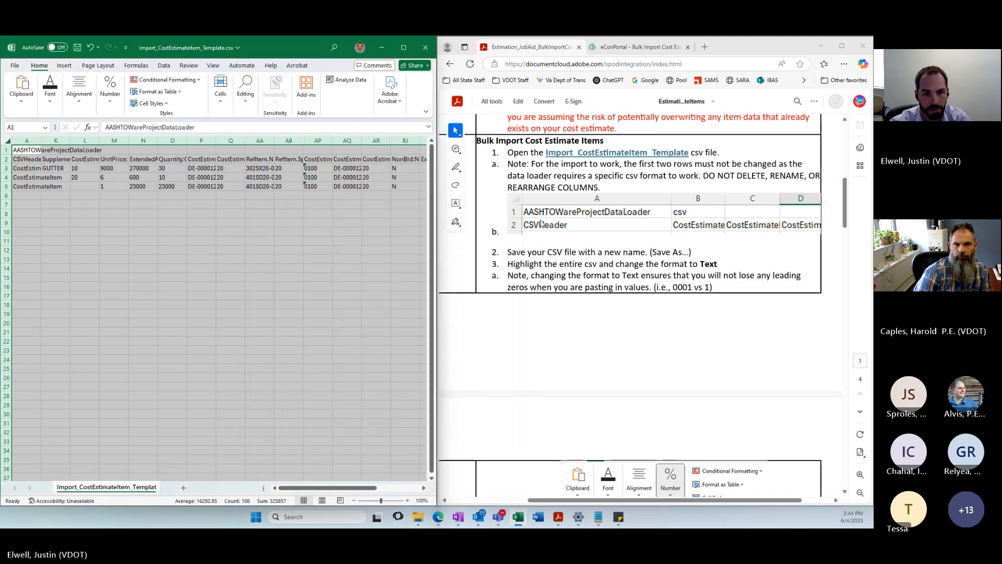
left_click(317, 259)
- Scroll the job aid back to step 3 and select the entire worksheet again
scroll(640, 248, "down", 2)
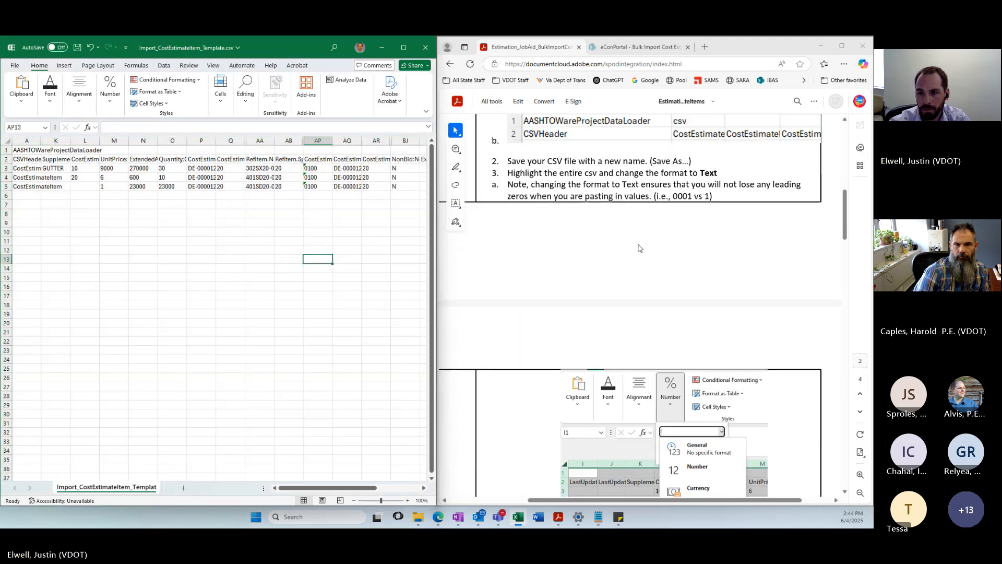
scroll(558, 192, "down", 6)
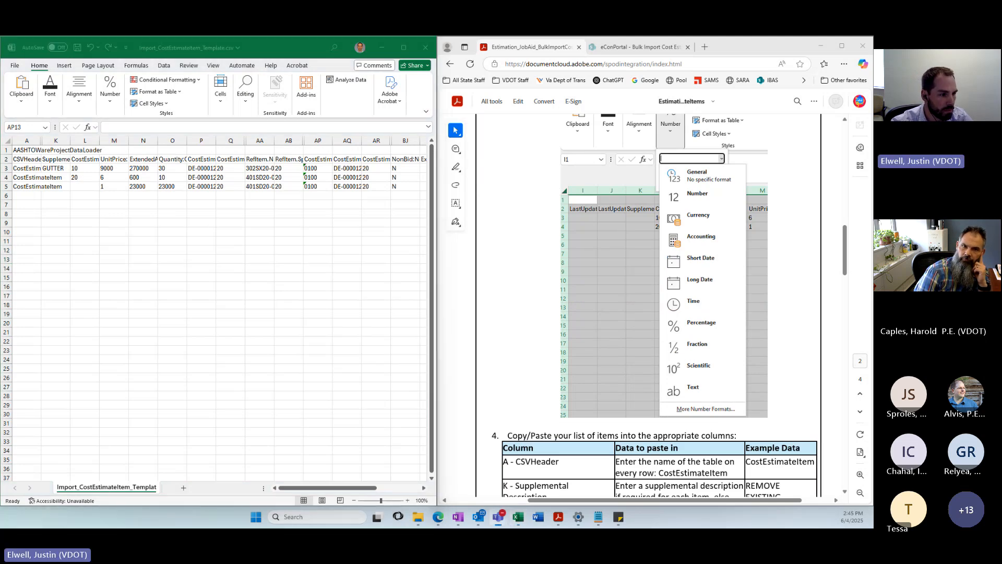
scroll(641, 260, "up", 7)
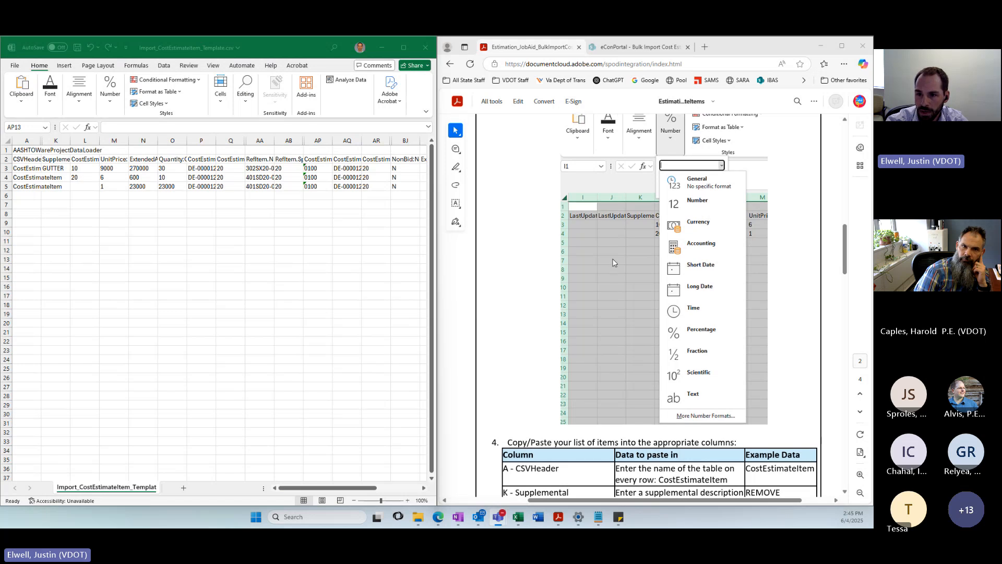
scroll(614, 263, "up", 1)
scroll(679, 251, "down", 8)
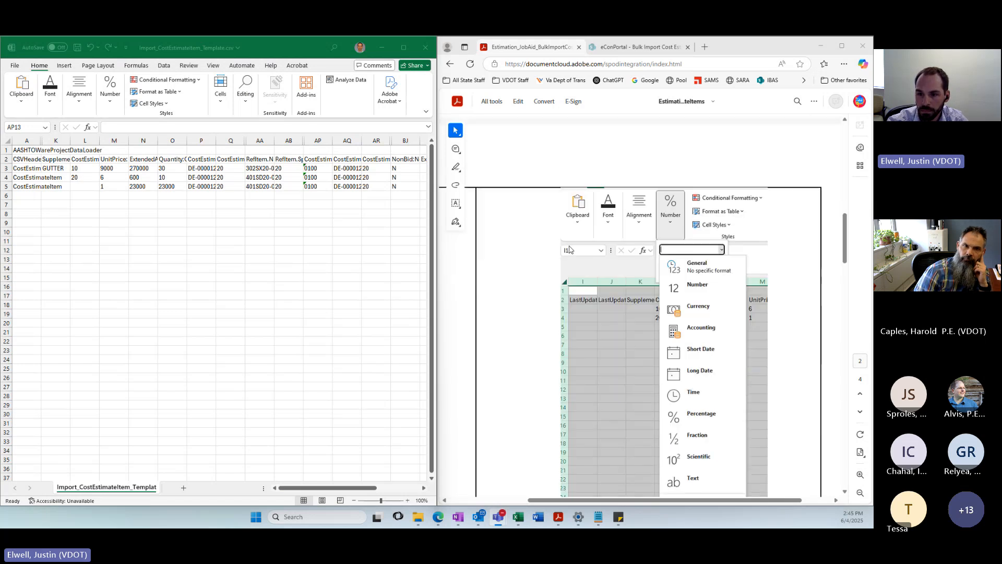
scroll(730, 235, "up", 3)
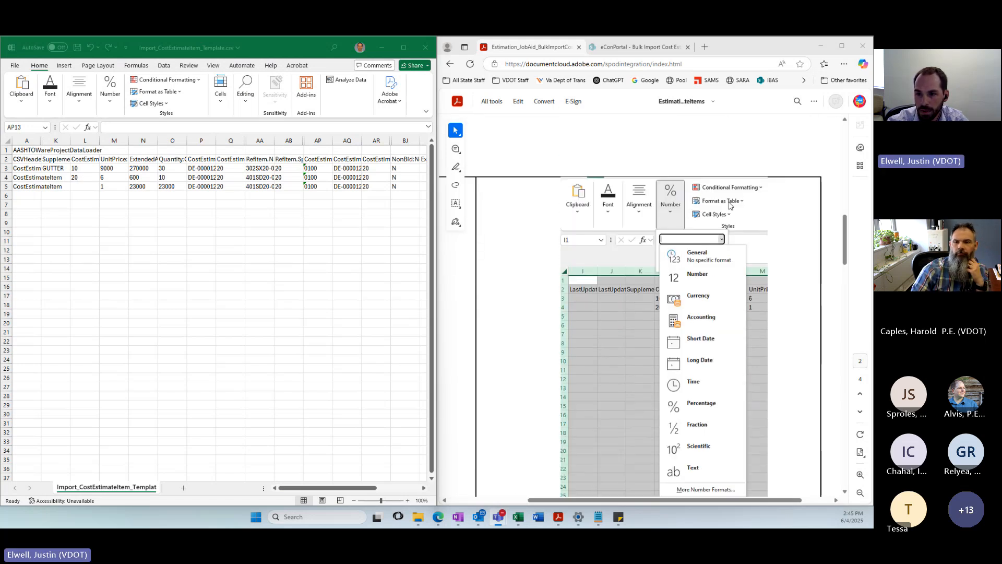
scroll(715, 224, "down", 1)
scroll(712, 223, "up", 6)
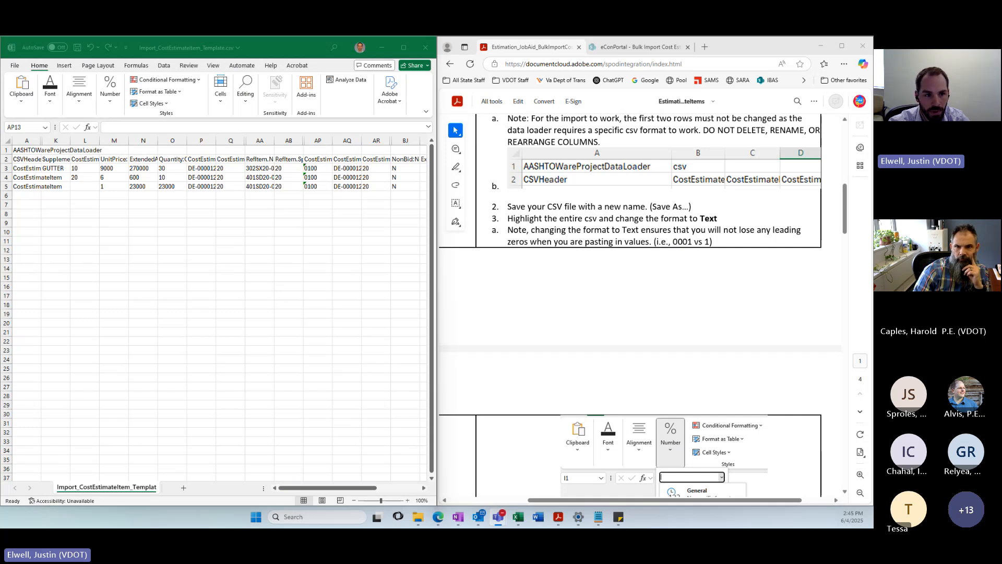
left_click(7, 142)
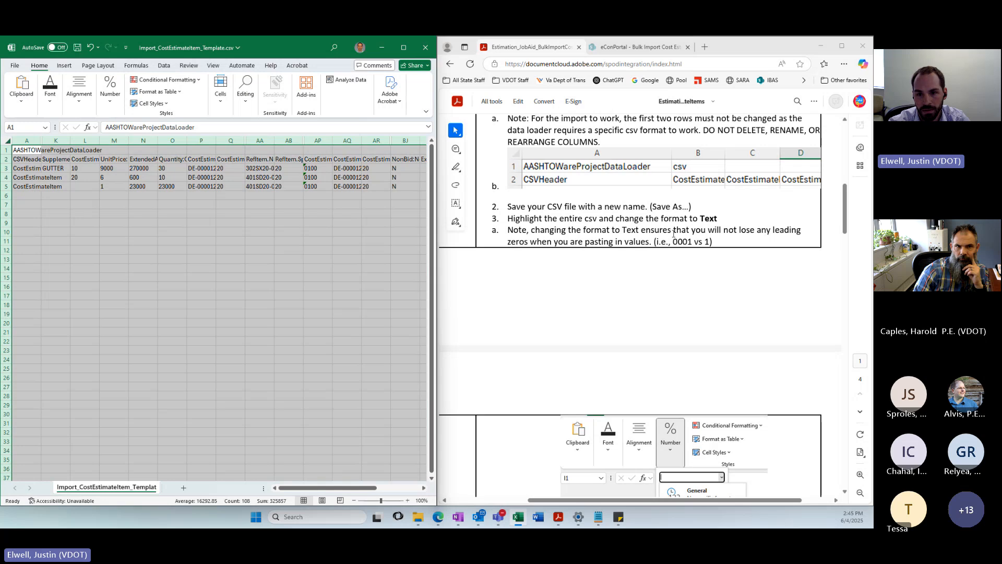
scroll(673, 233, "down", 10)
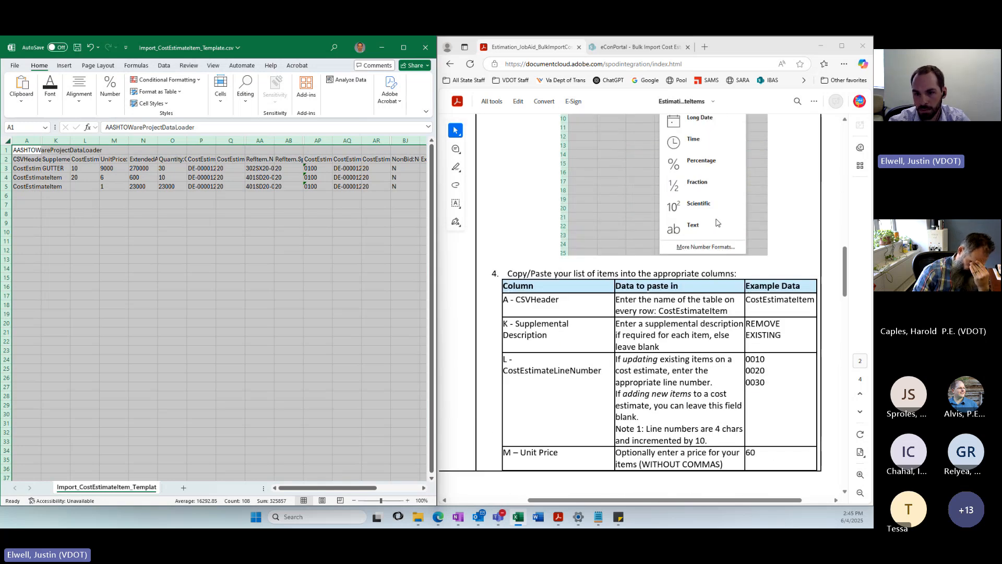
scroll(717, 223, "down", 2)
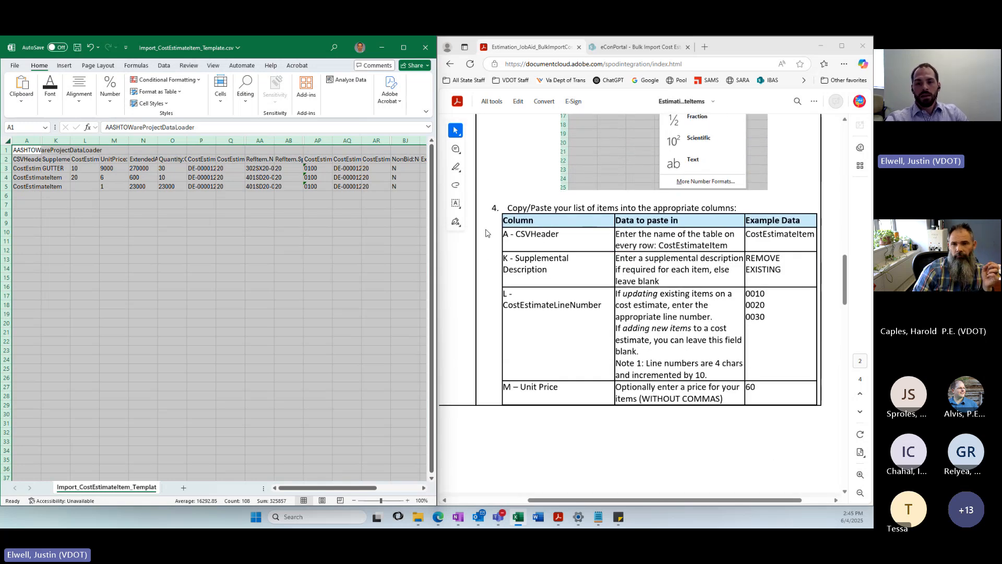
left_click(567, 222)
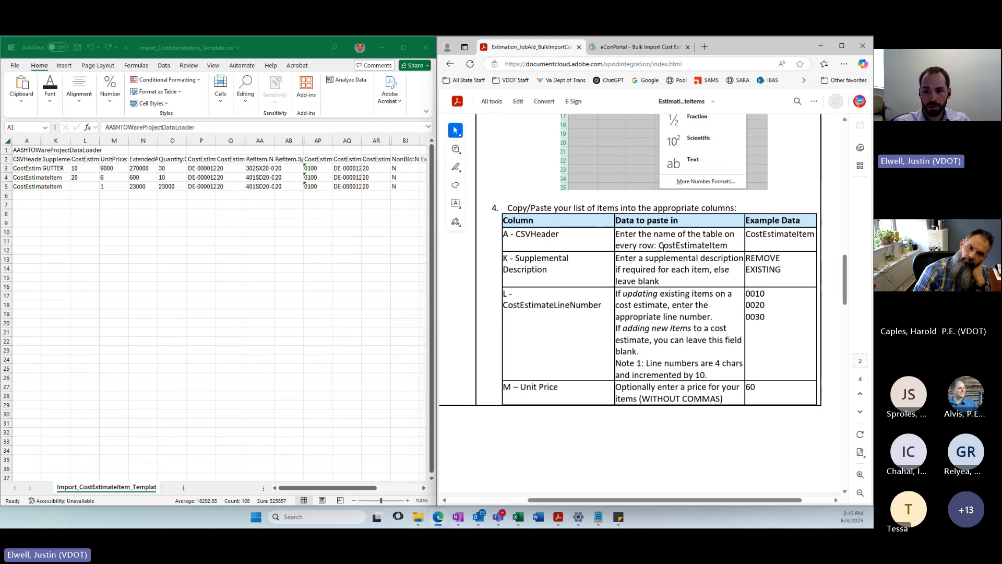
double_click(704, 246)
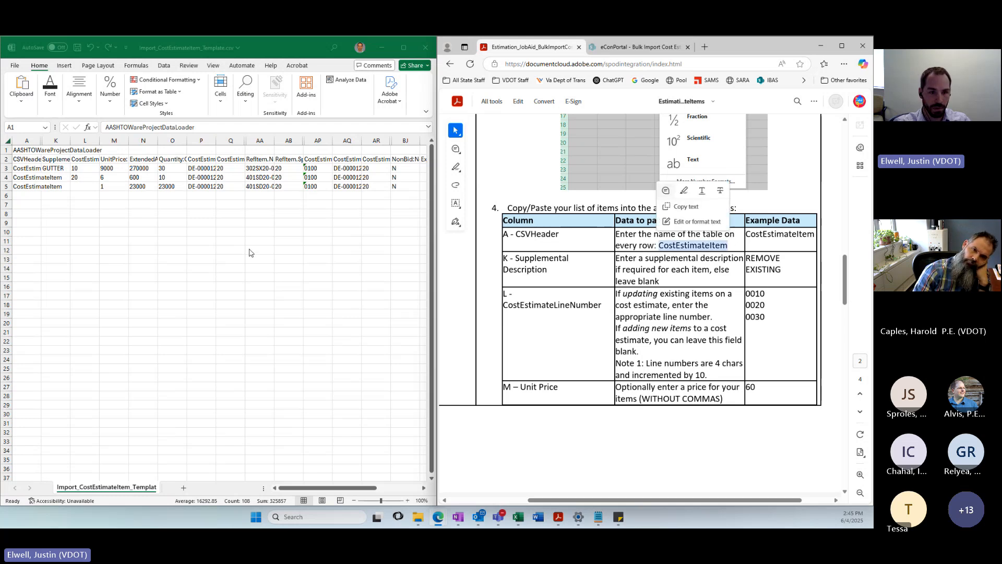
left_click(31, 167)
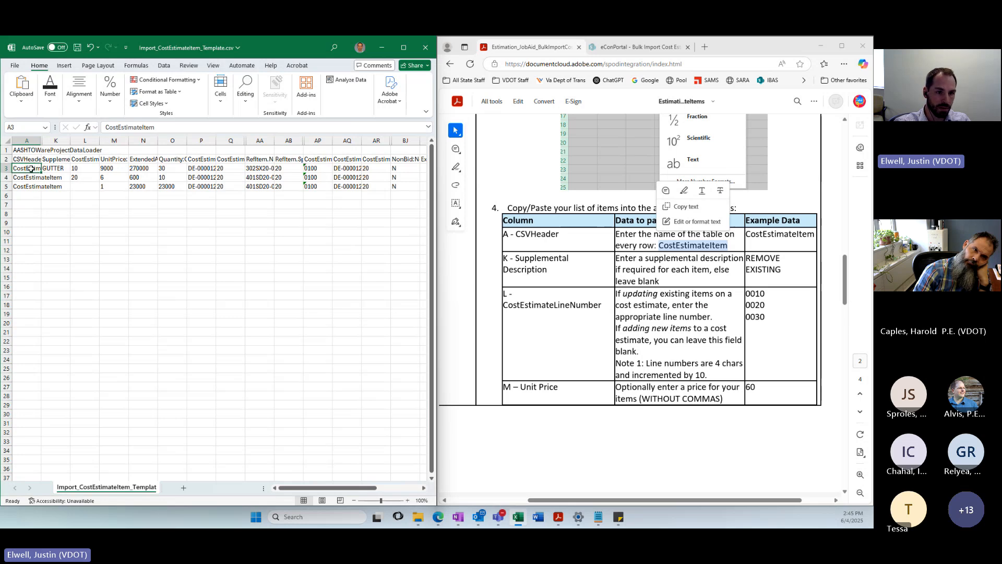
left_click_drag(26, 169, 28, 186)
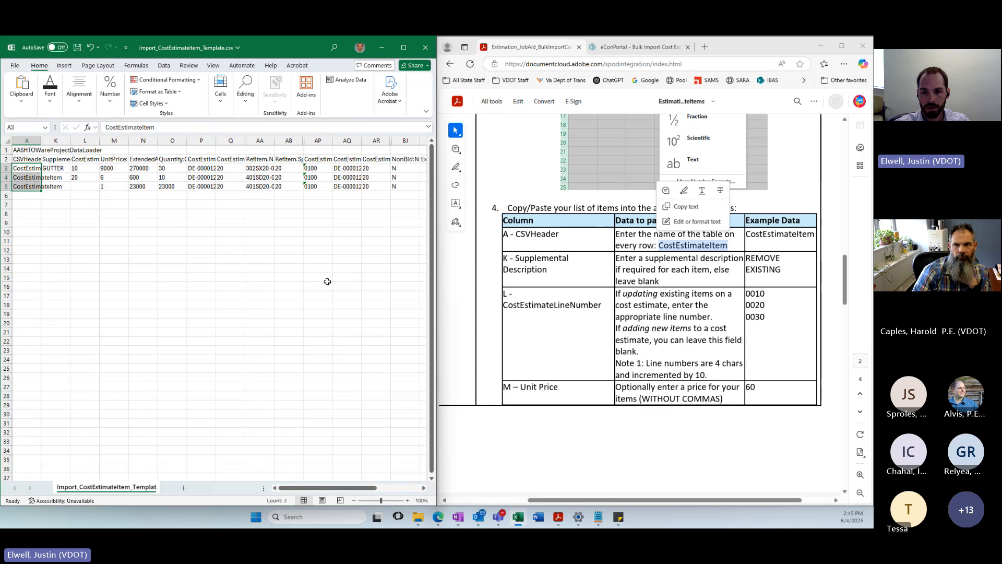
left_click(26, 186)
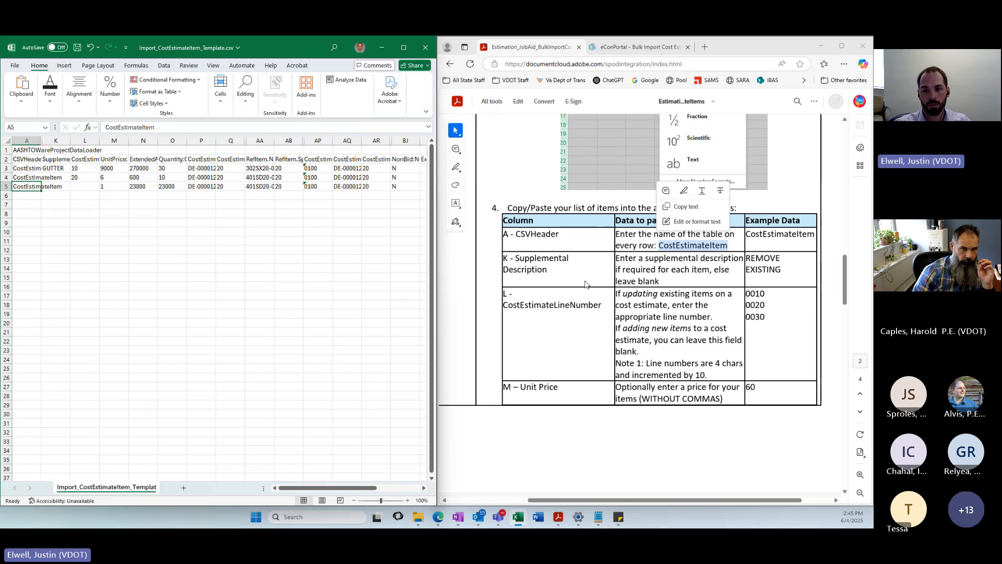
left_click(636, 260)
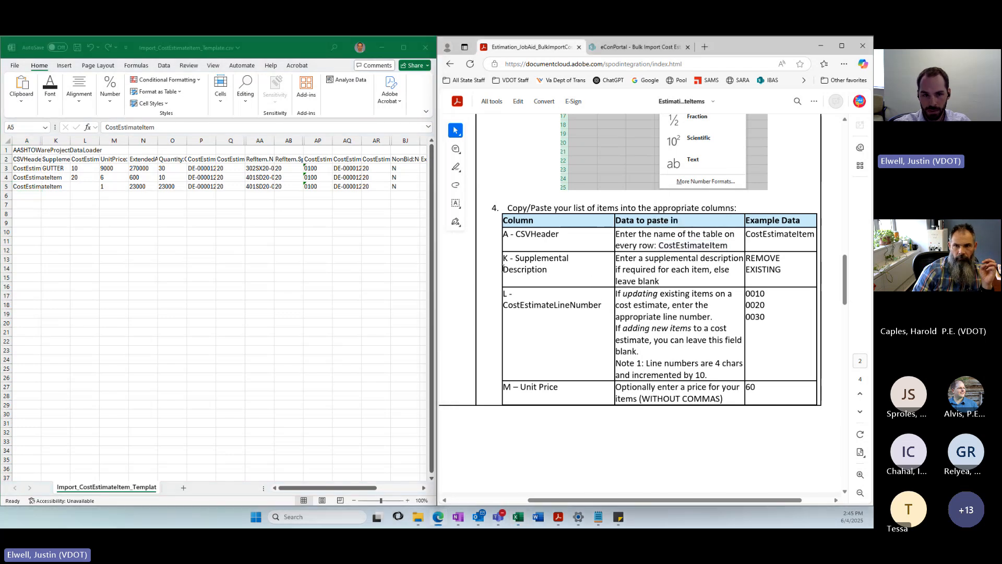
left_click(56, 140)
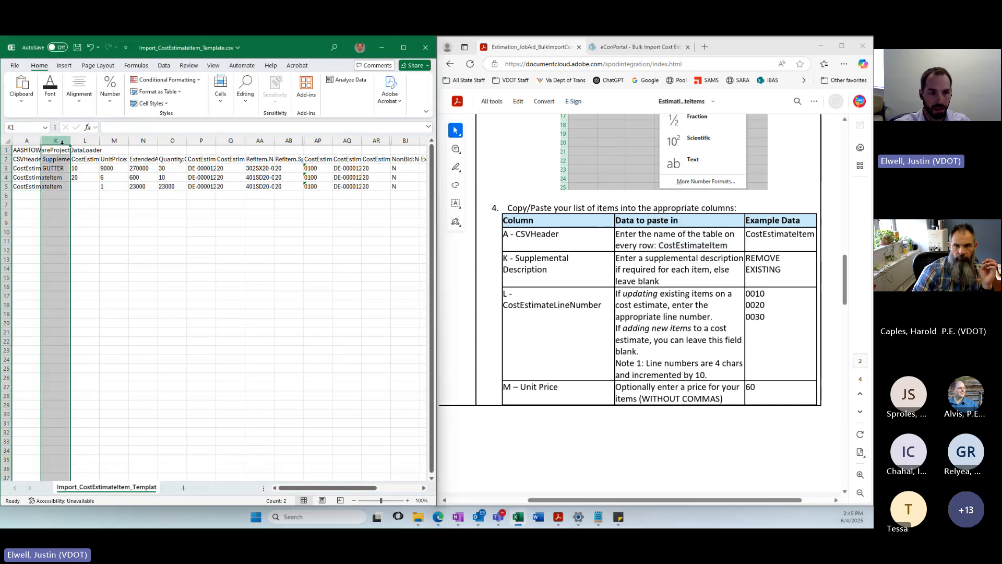
- Widen column A so 'CostEstimateItem' fits, and inspect the description cells K3:K5
left_click_drag(41, 139, 68, 146)
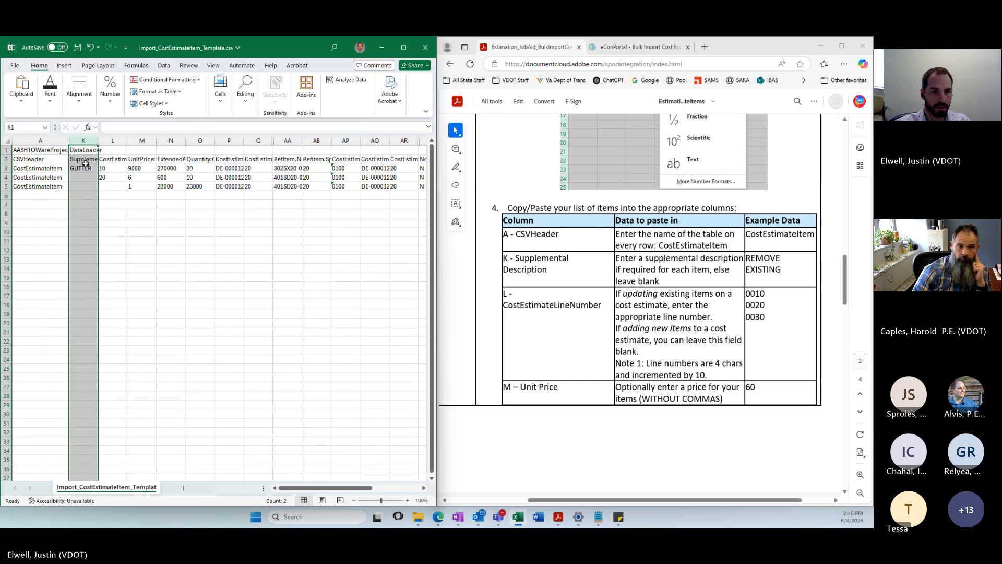
left_click(141, 195)
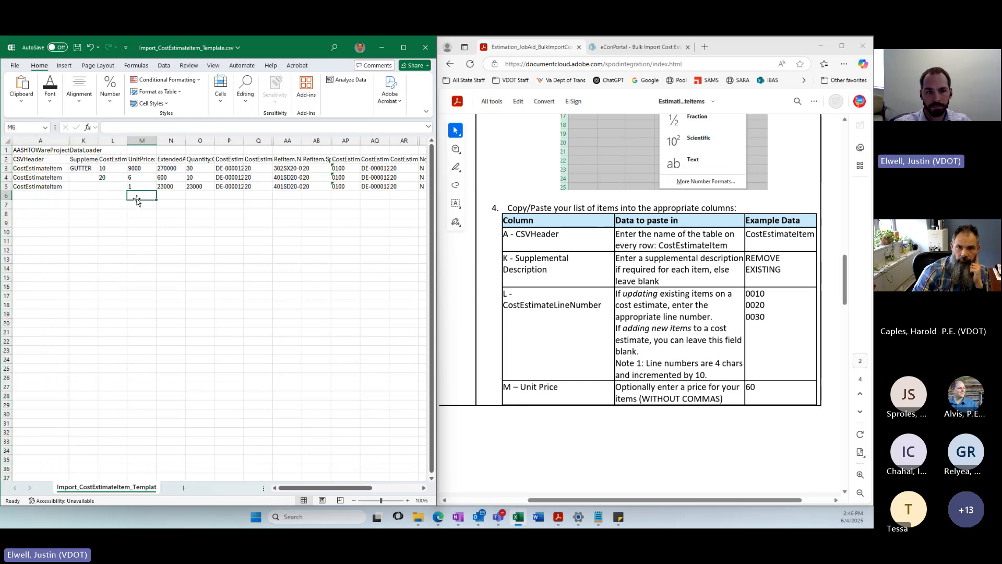
left_click(91, 167)
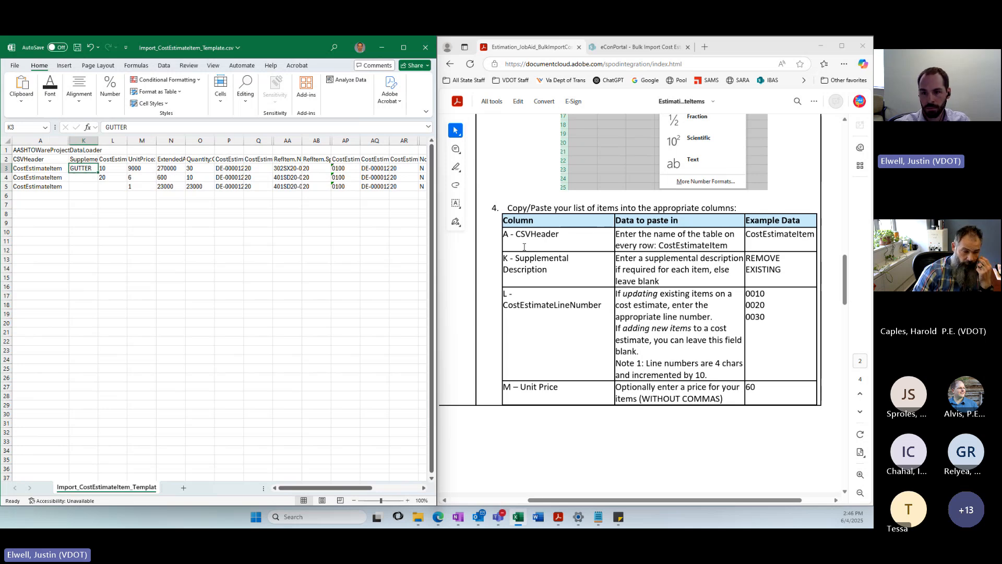
scroll(671, 285, "down", 3)
scroll(731, 250, "up", 1)
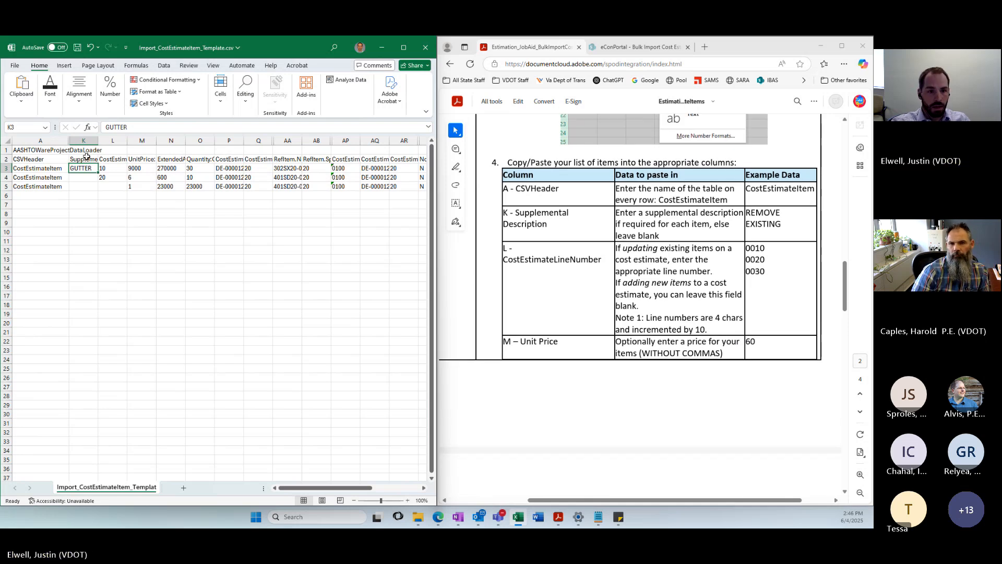
left_click_drag(72, 182, 83, 184)
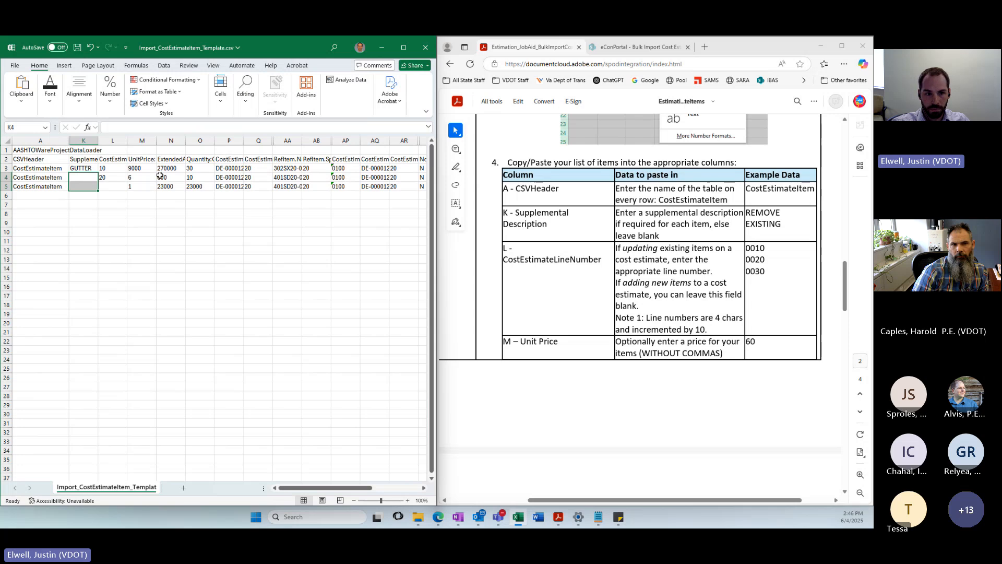
- Clear line numbers 10 and 20 from L3:L4 and save the CSV
left_click_drag(110, 170, 110, 179)
right_click(110, 178)
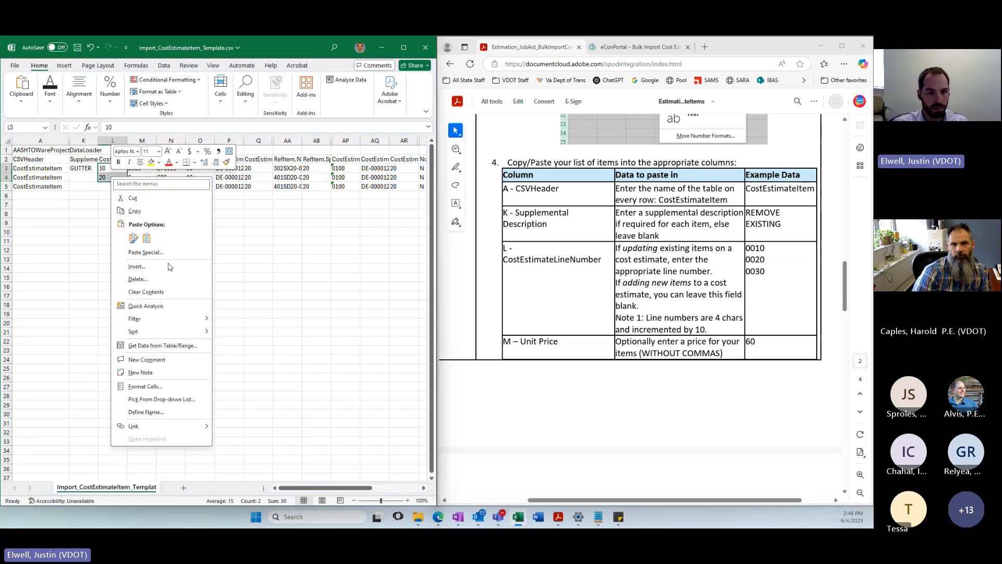
left_click(160, 289)
left_click(160, 278)
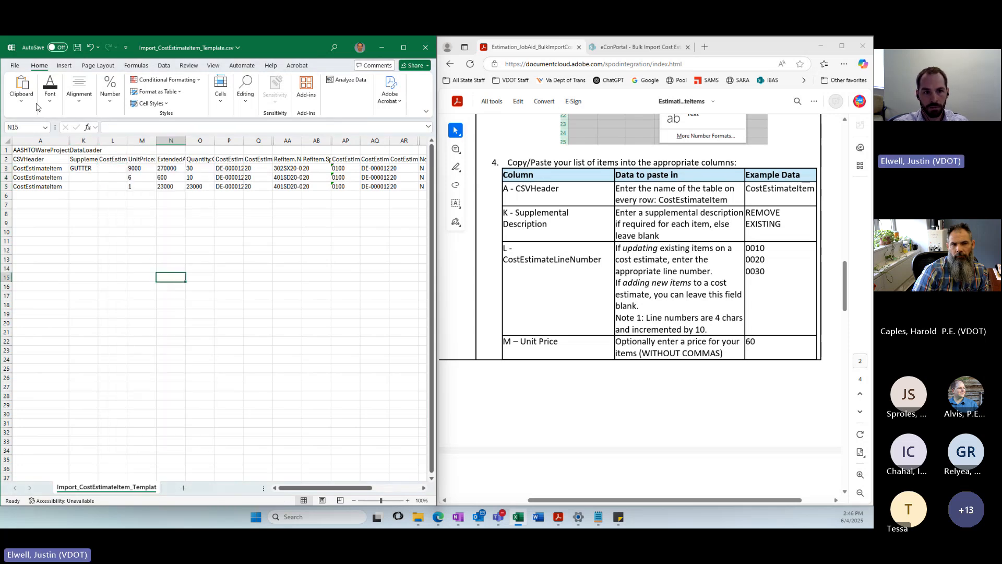
left_click(77, 48)
- Bring the Bulk Import Training cost estimate back in place of Excel
left_click(730, 320)
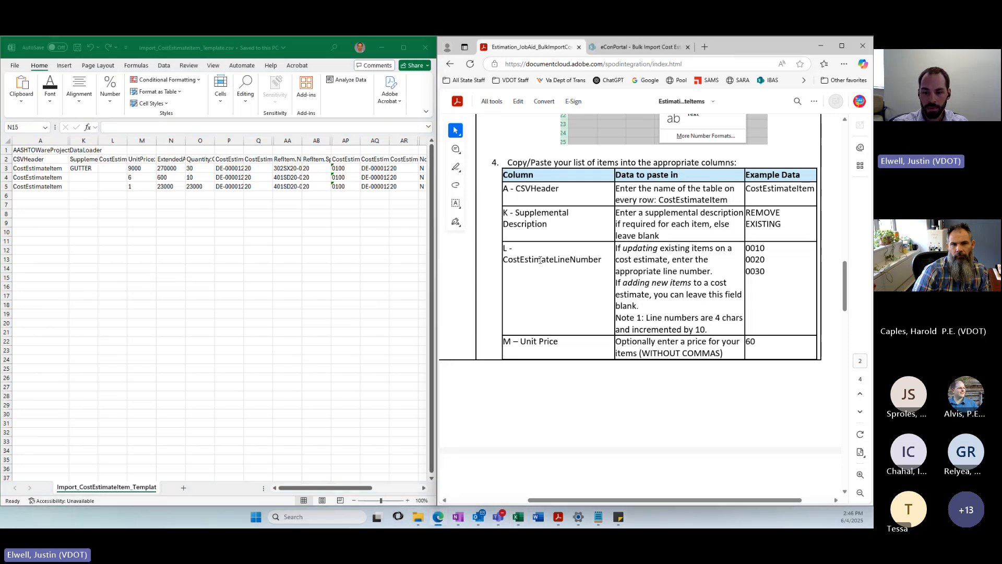
mouse_move(438, 519)
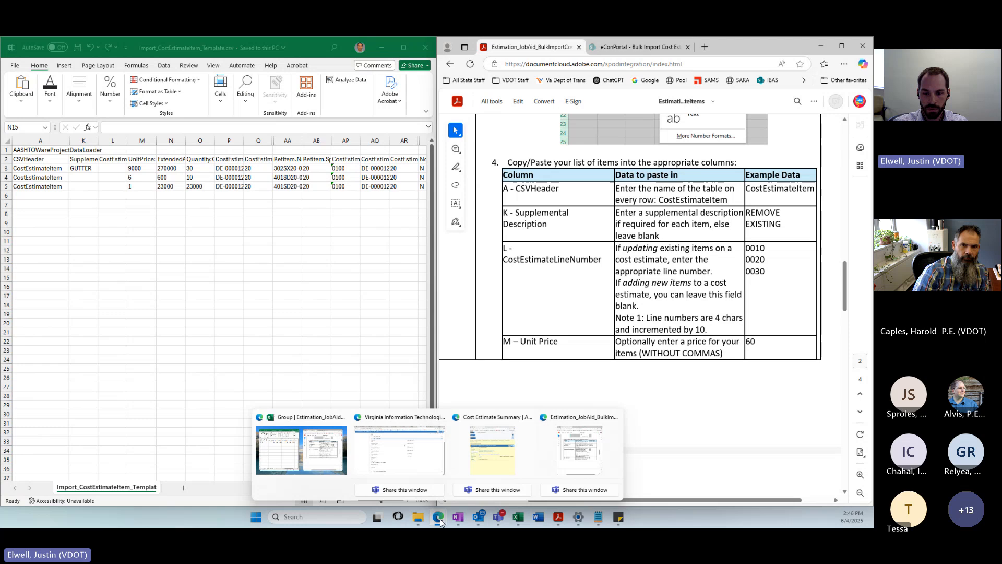
left_click(491, 460)
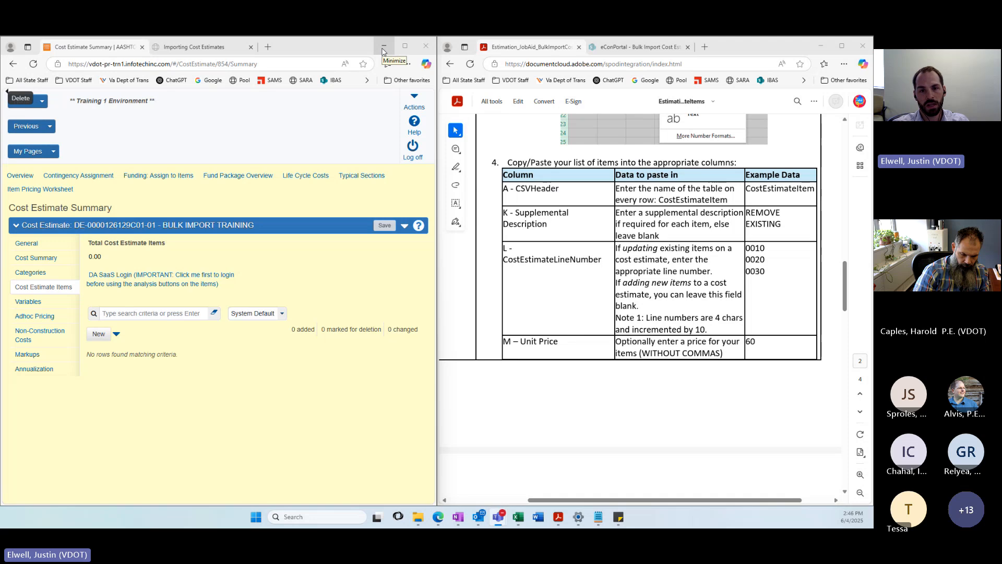
left_click(383, 51)
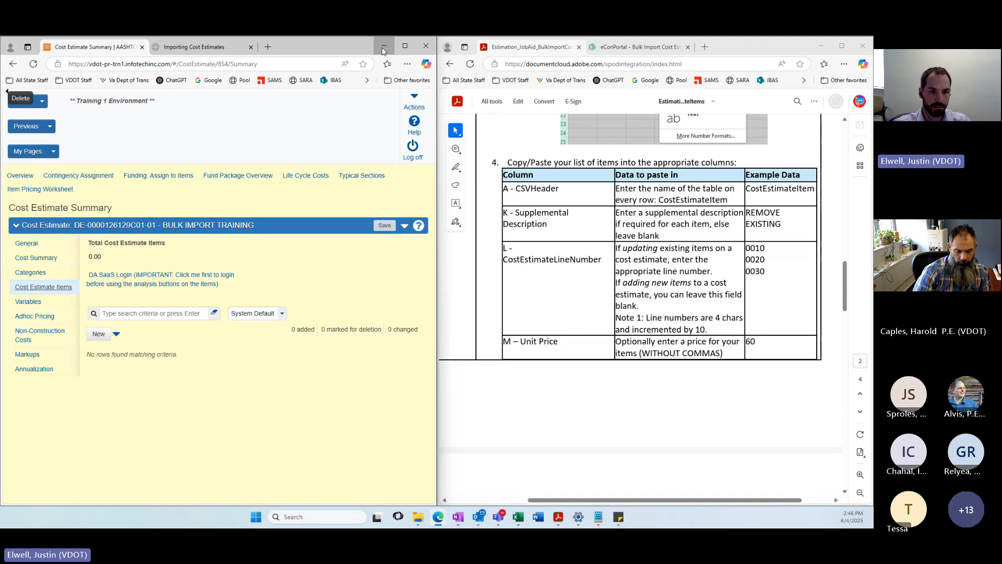
left_click(383, 51)
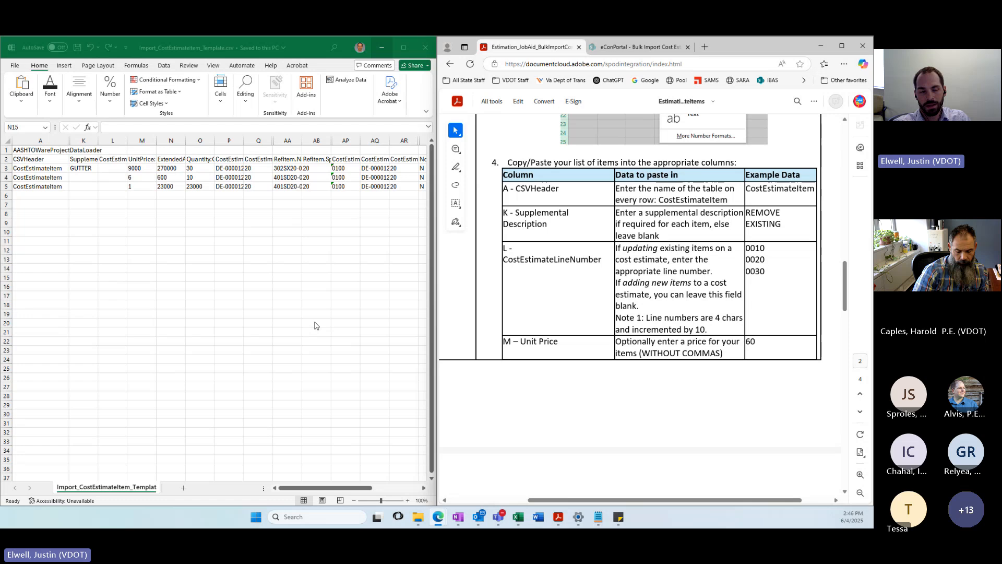
left_click(117, 172)
left_click_drag(112, 168, 115, 187)
scroll(641, 217, "down", 2)
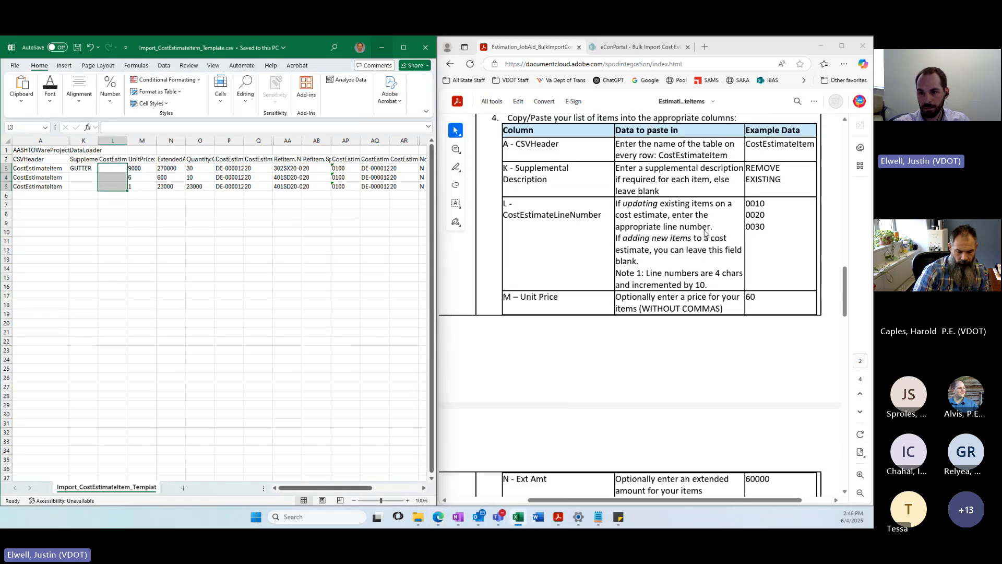
left_click(747, 156)
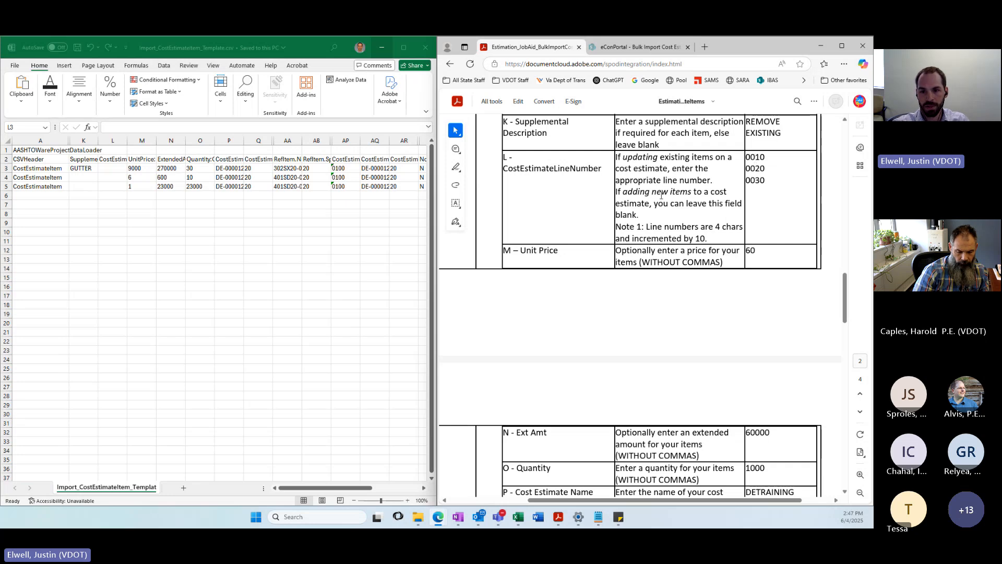
scroll(661, 194, "down", 2)
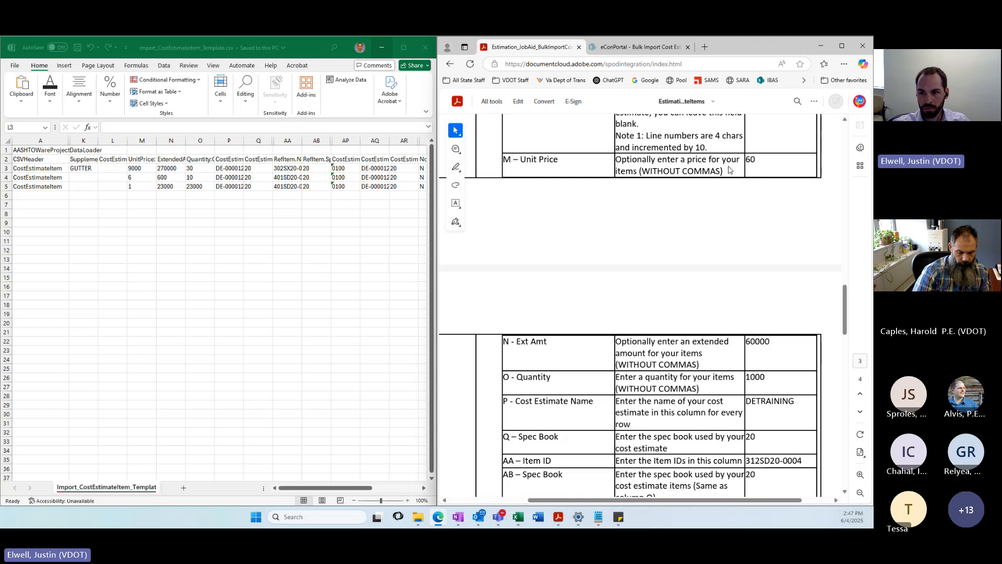
double_click(694, 172)
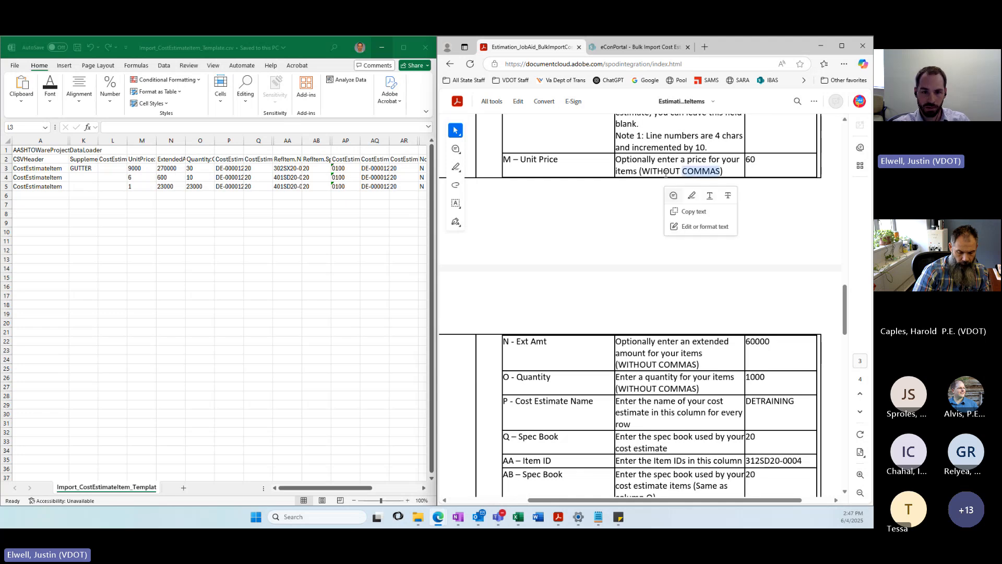
left_click(194, 174)
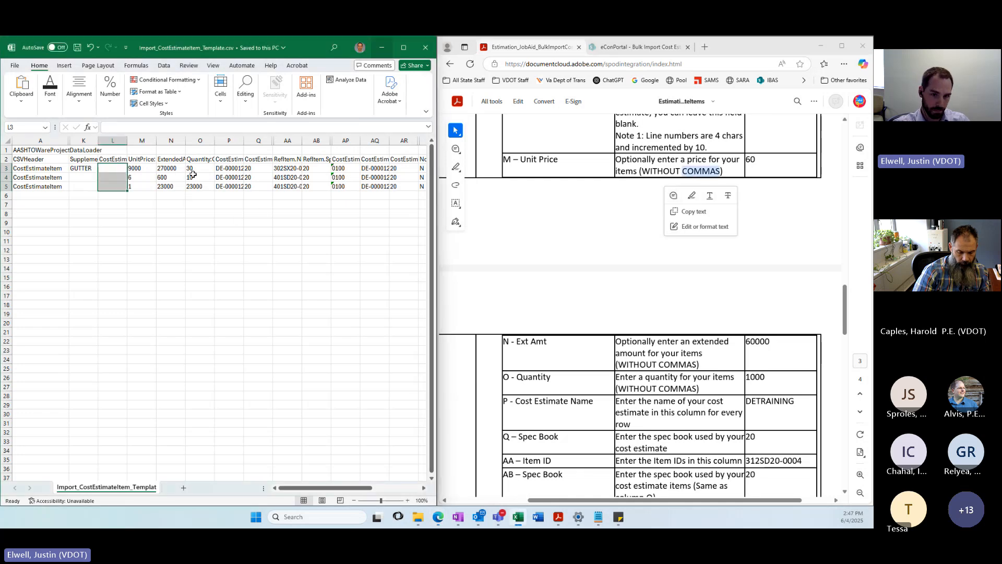
left_click(135, 167)
left_click(137, 159)
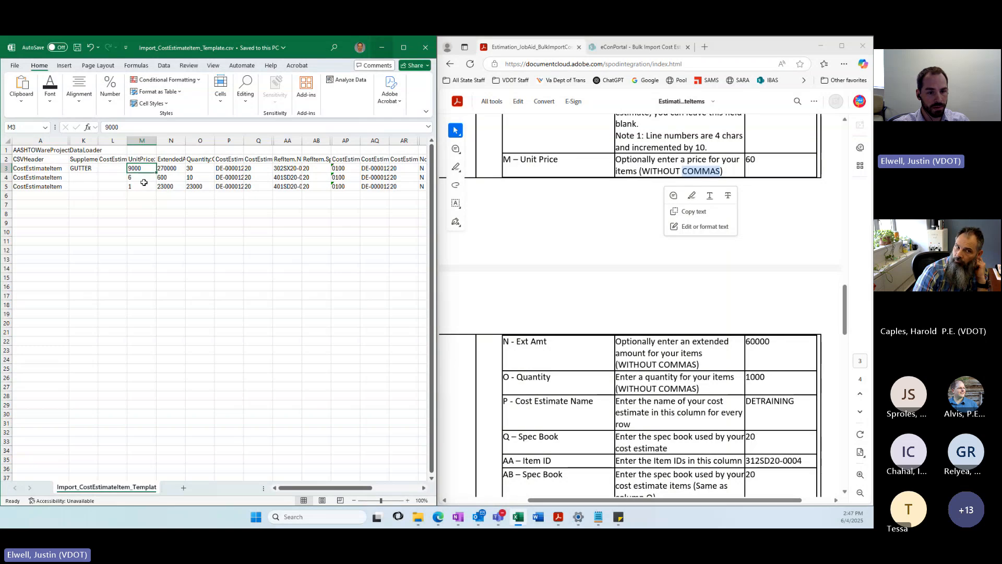
left_click(142, 178)
left_click(142, 187)
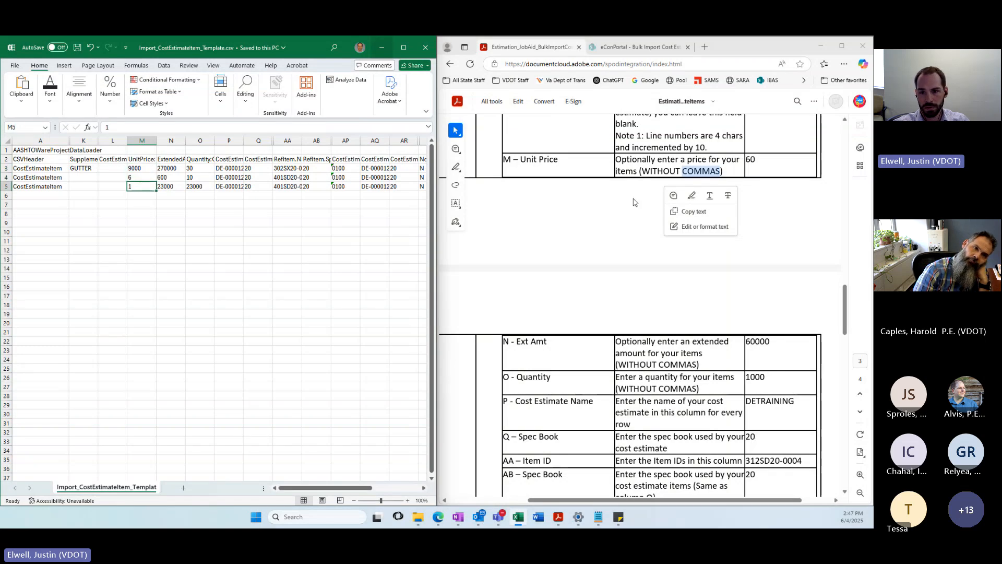
scroll(644, 195, "down", 3)
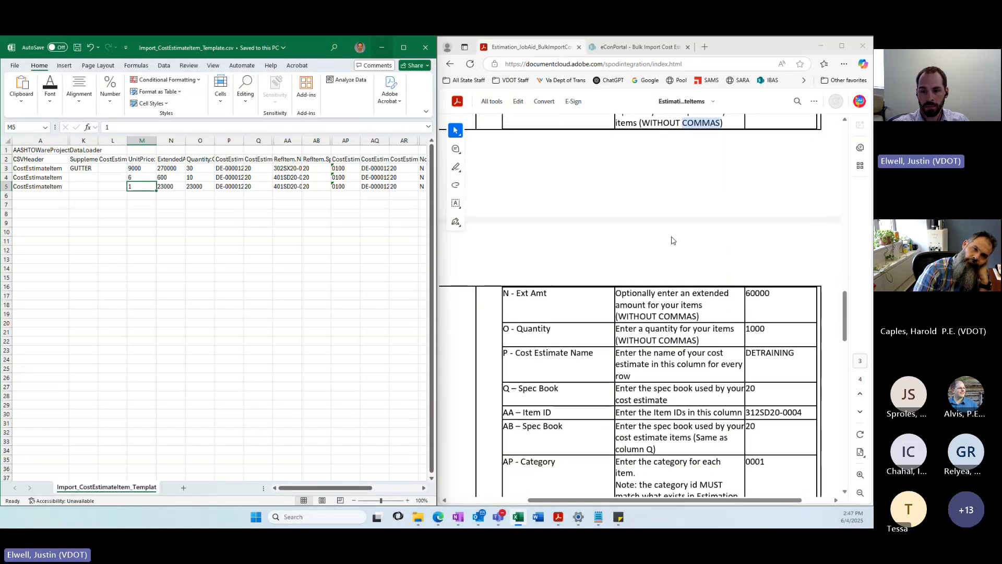
scroll(662, 219, "down", 1)
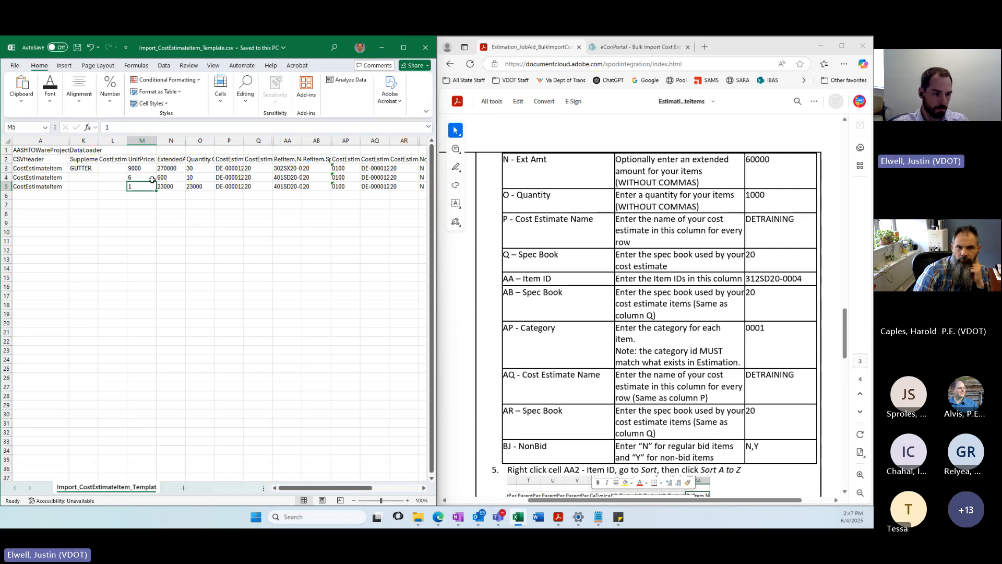
left_click_drag(141, 171, 141, 187)
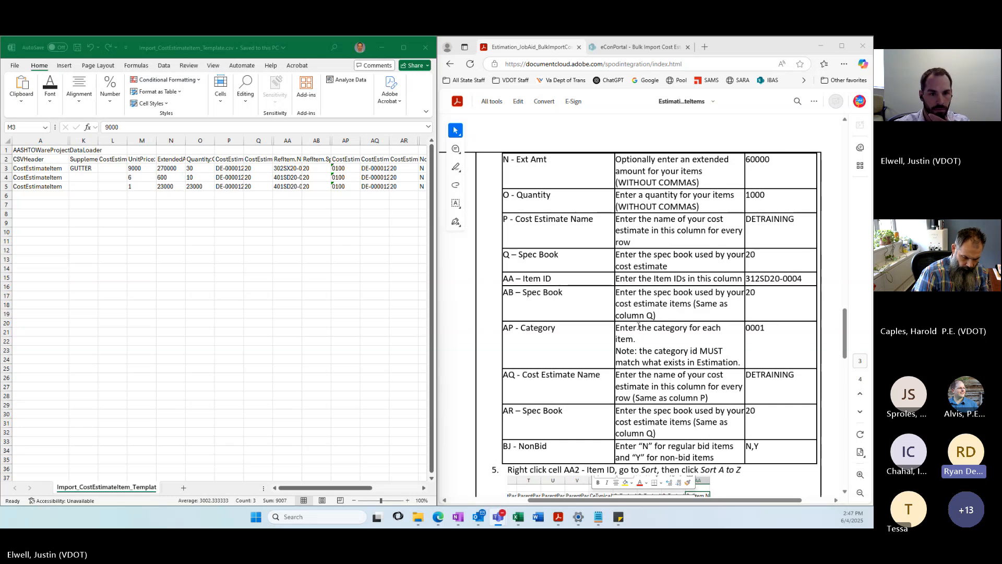
scroll(563, 280, "up", 1)
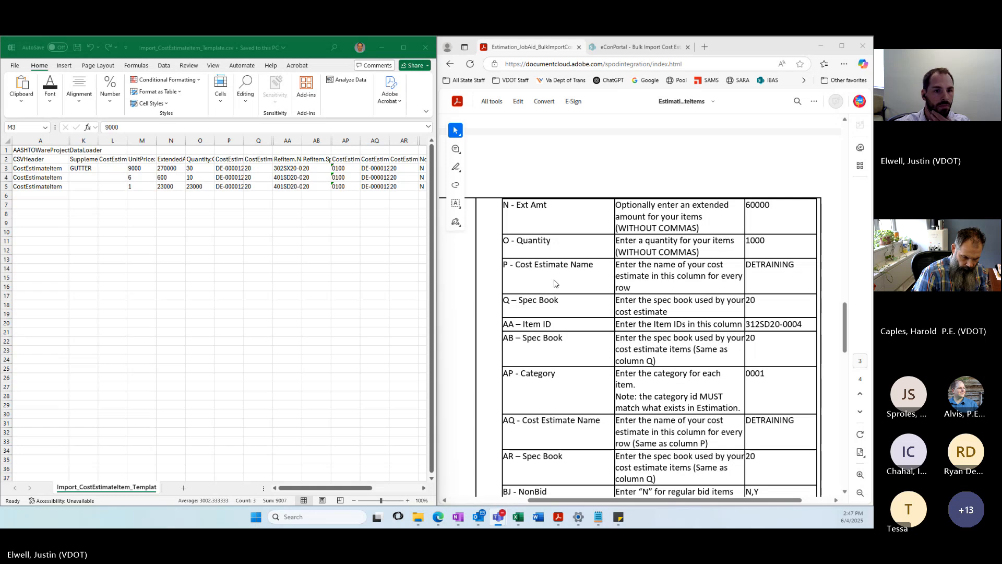
left_click(117, 168)
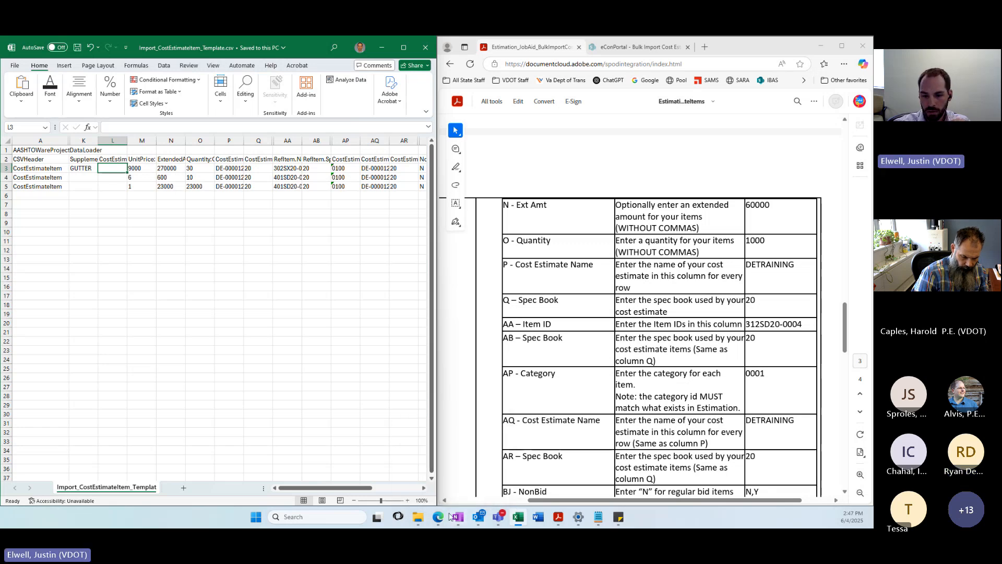
left_click(482, 468)
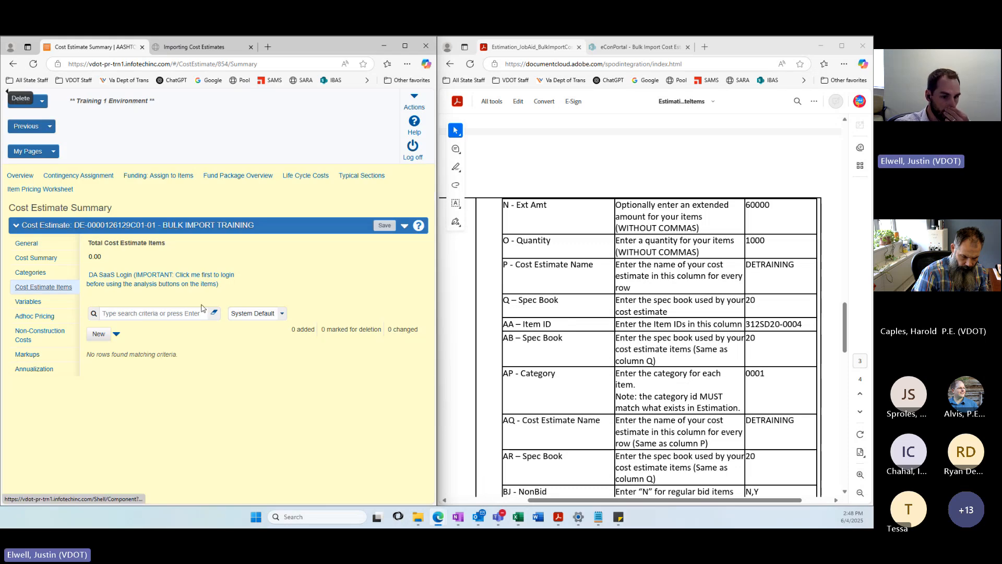
left_click(109, 335)
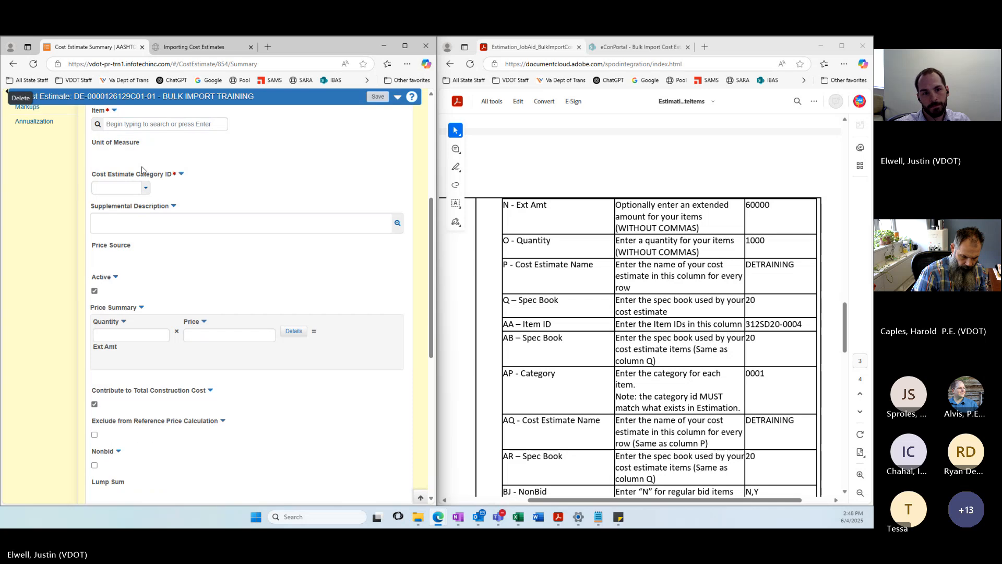
scroll(242, 274, "up", 3)
scroll(172, 216, "down", 6)
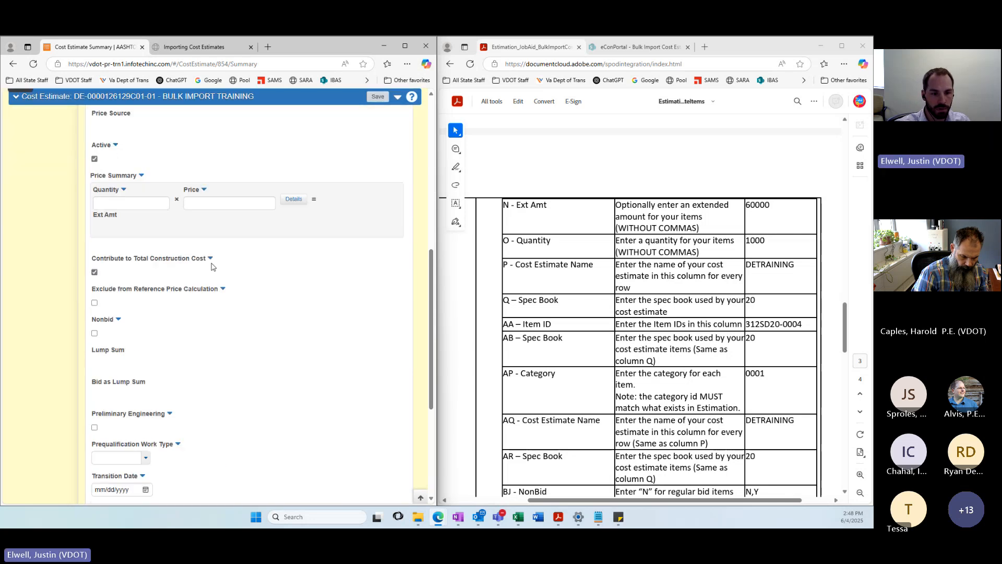
scroll(213, 267, "down", 4)
scroll(234, 257, "up", 9)
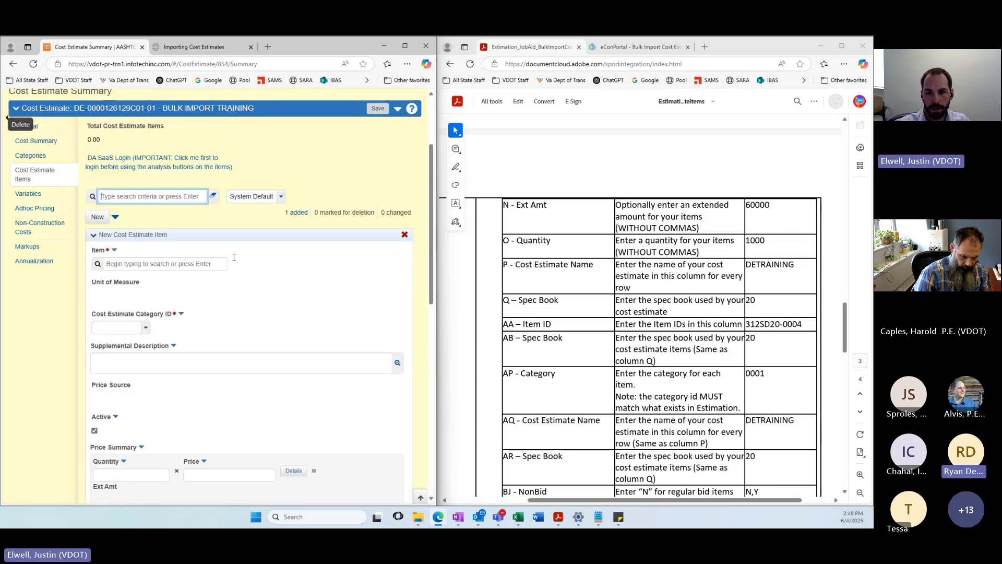
scroll(234, 257, "up", 2)
left_click(405, 351)
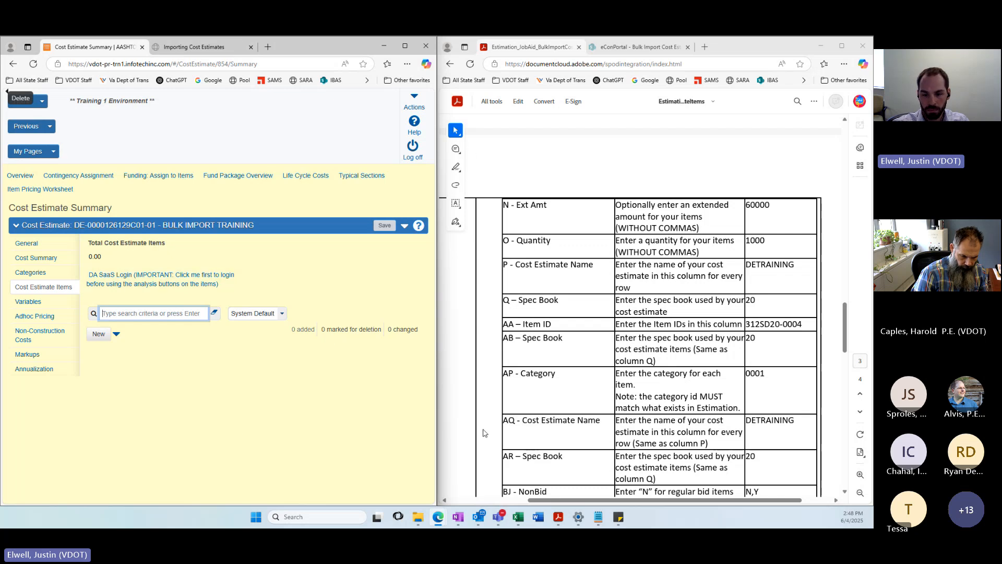
left_click(518, 516)
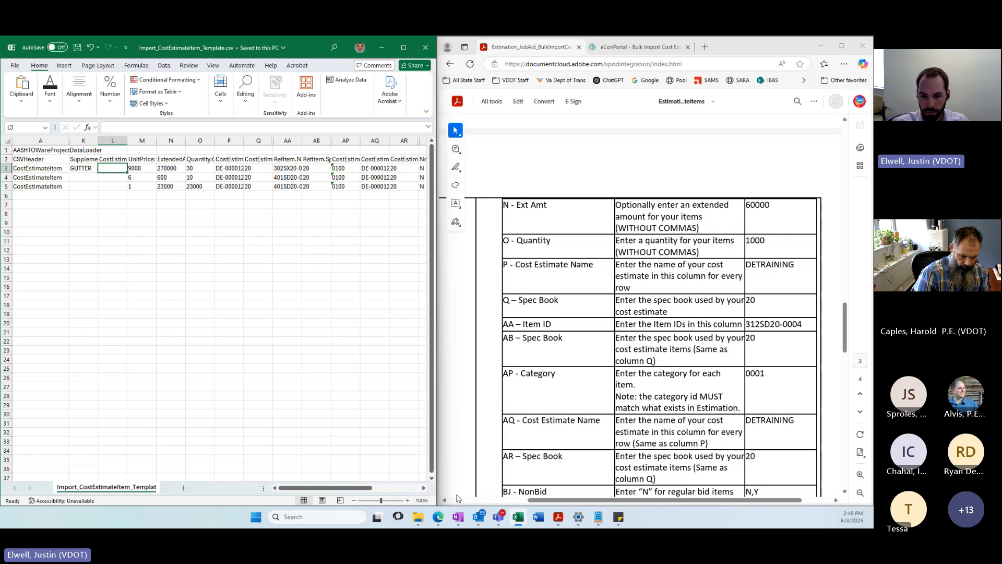
left_click(418, 517)
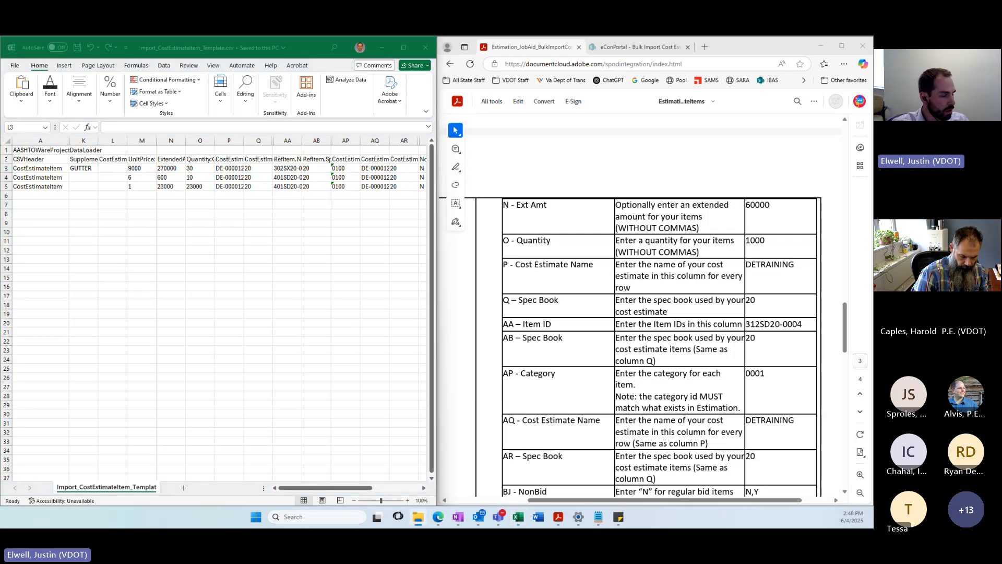
key("alt+Tab")
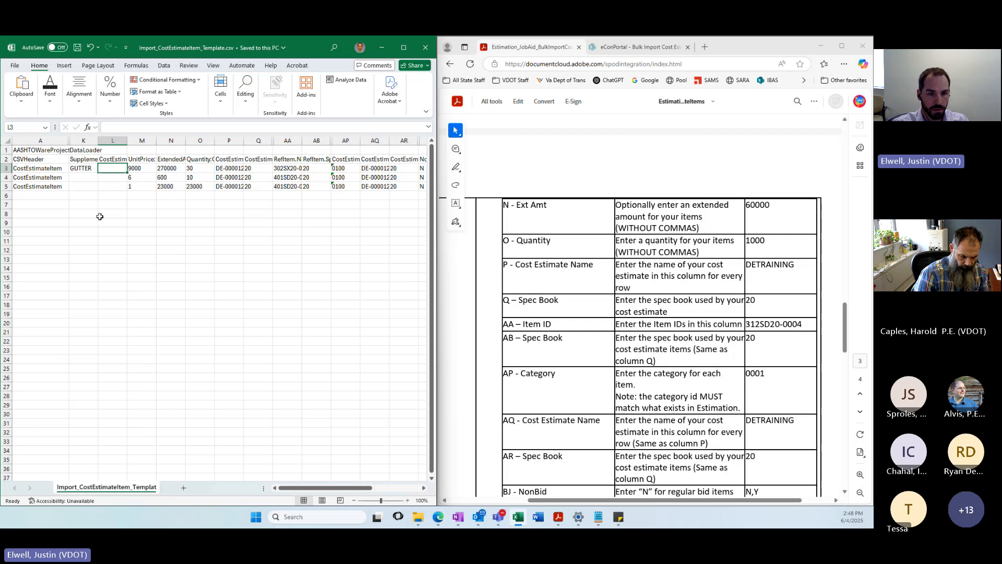
key("alt+Tab")
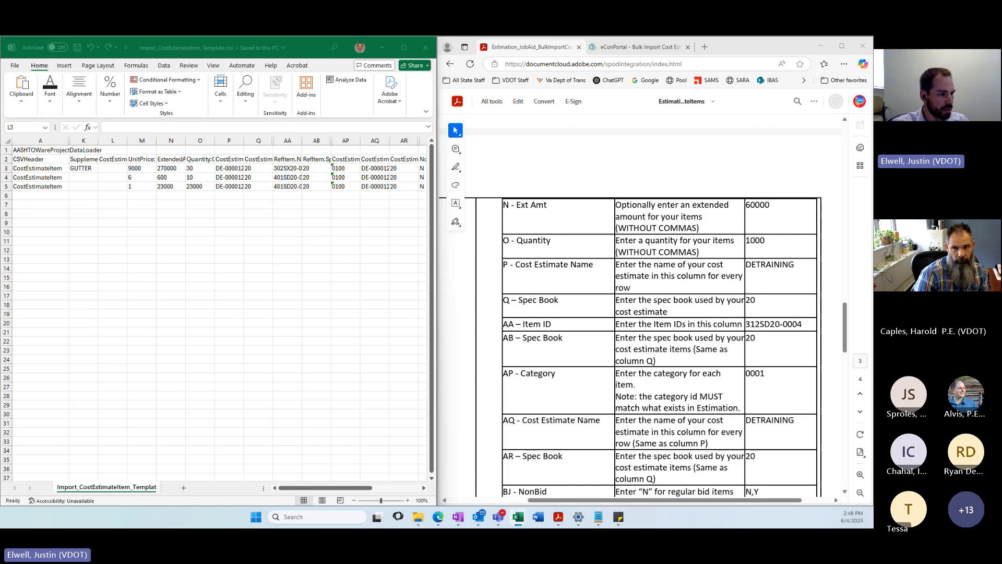
key("Escape")
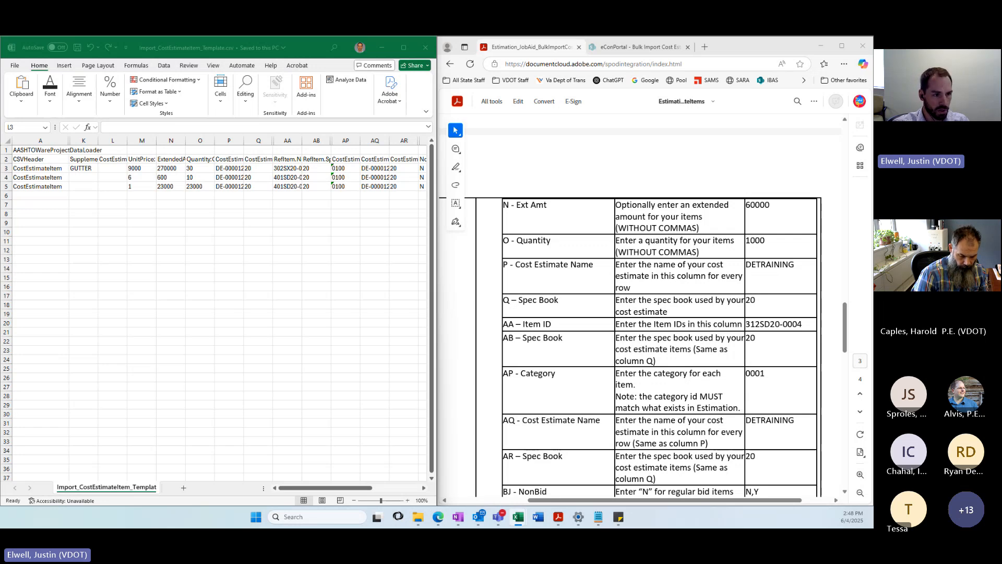
key("alt+Tab")
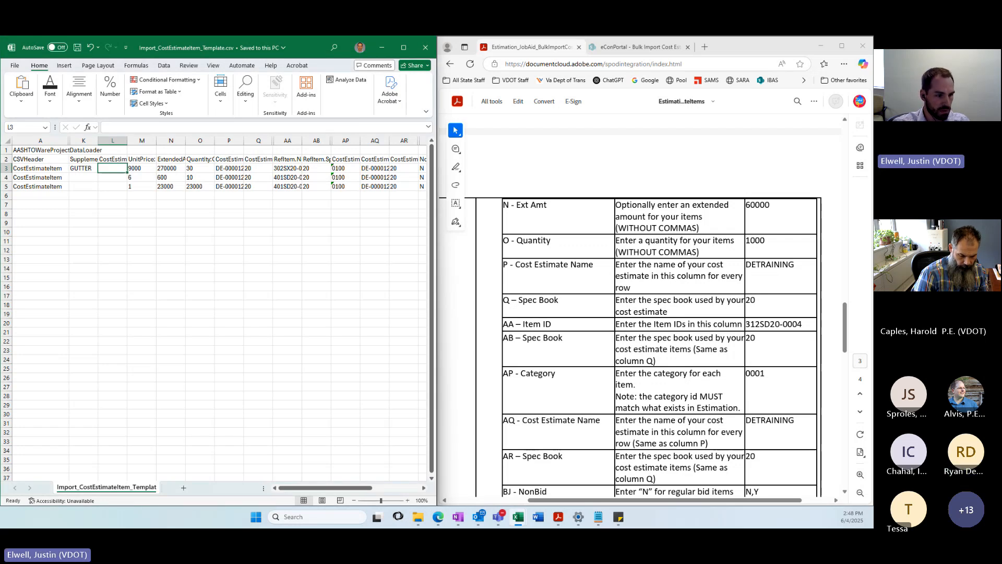
key("alt+Tab")
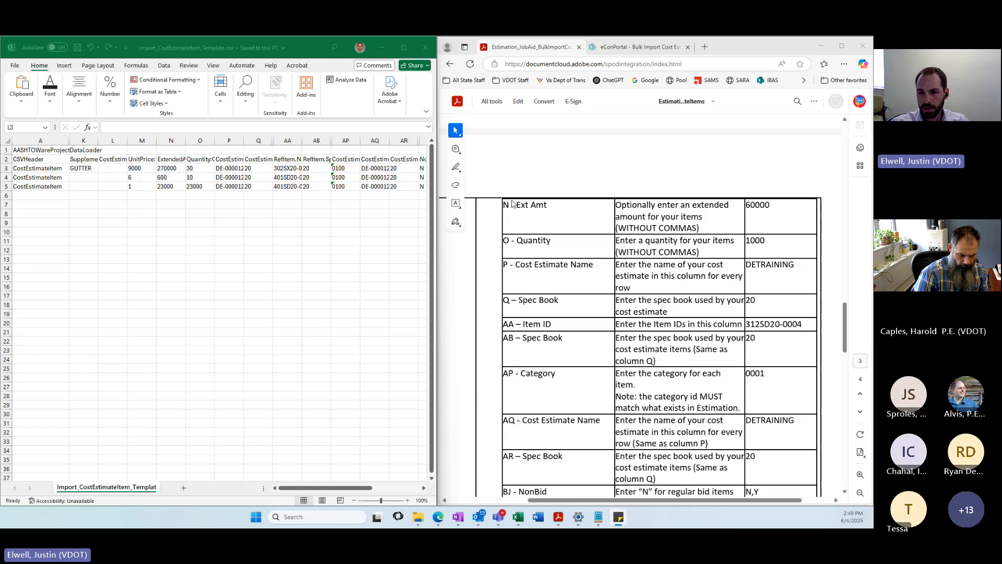
left_click(158, 173)
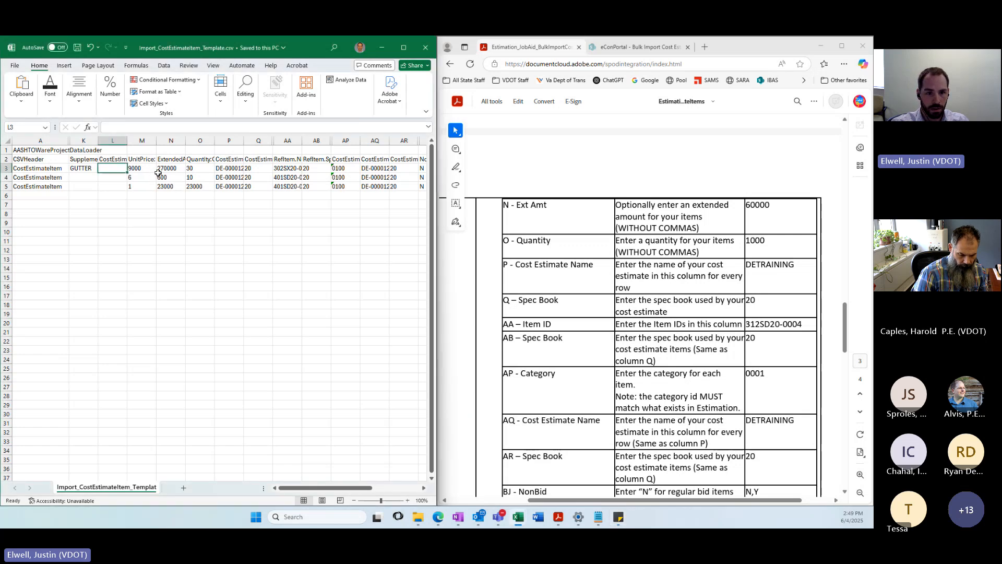
scroll(580, 148, "down", 2)
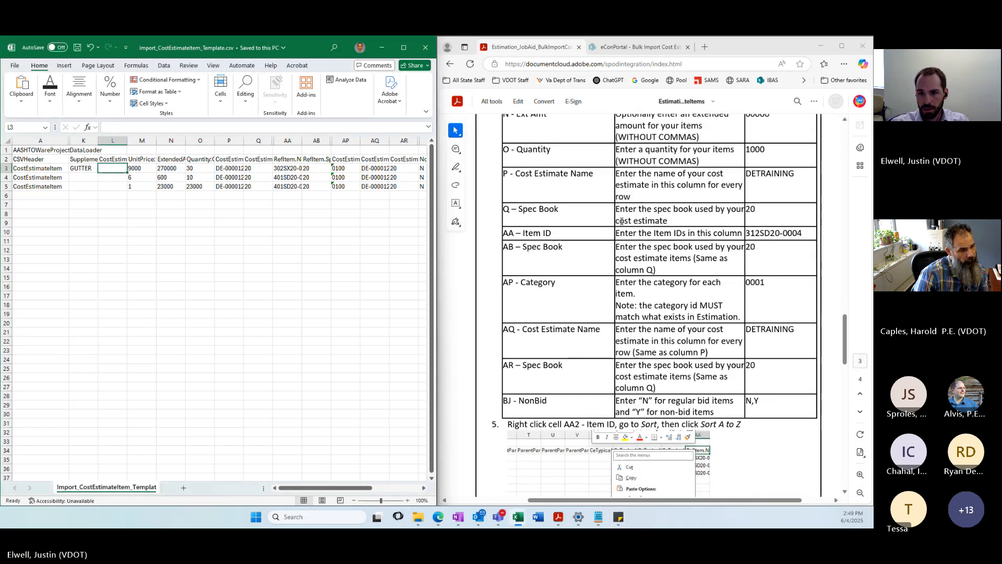
scroll(581, 148, "up", 5)
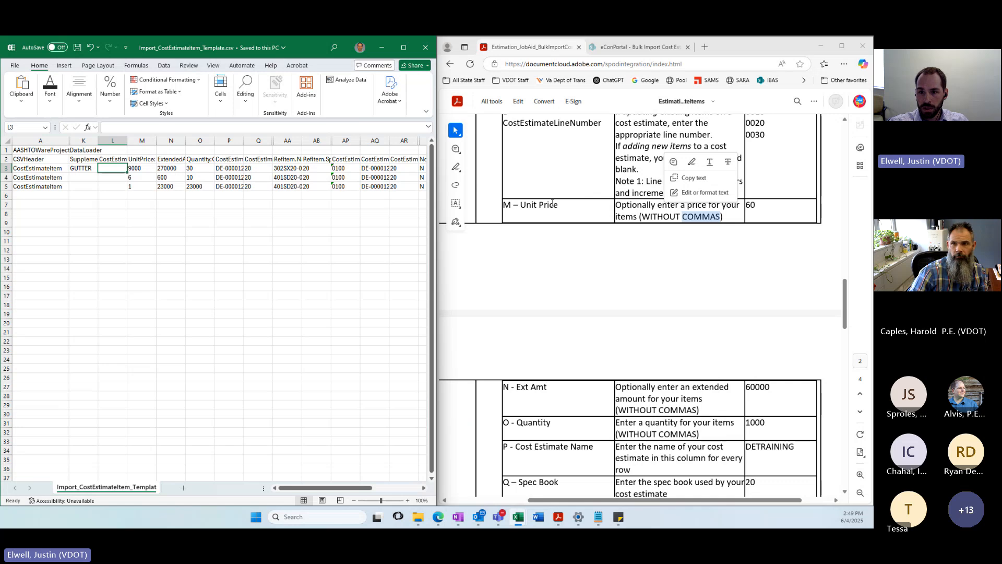
left_click_drag(143, 169, 143, 179)
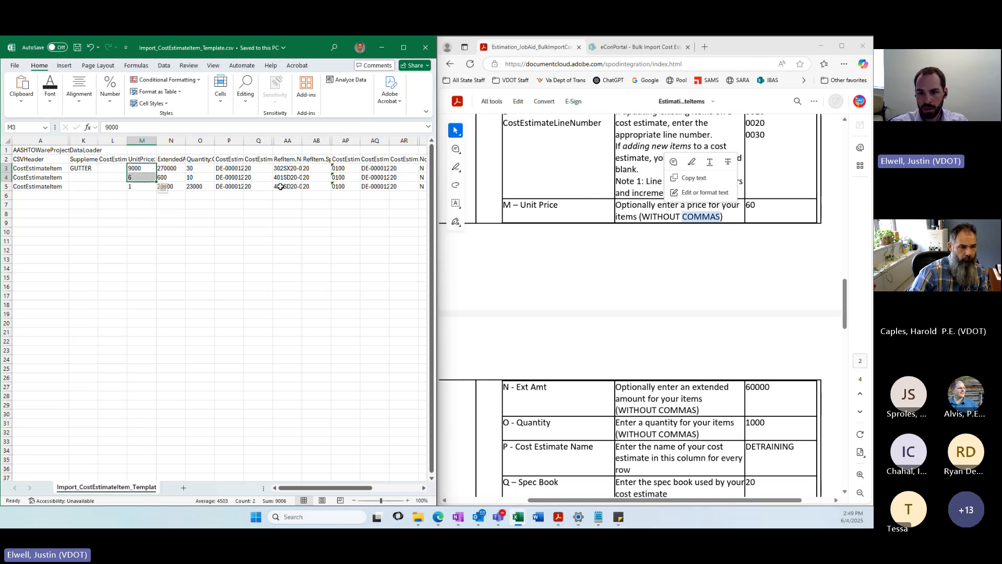
left_click(648, 327)
scroll(637, 345, "down", 2)
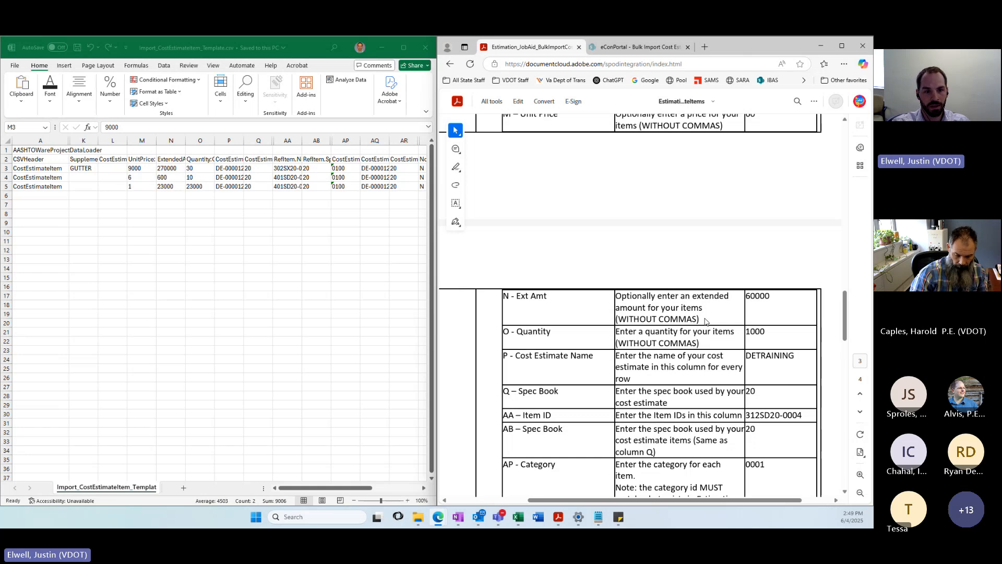
left_click(166, 167)
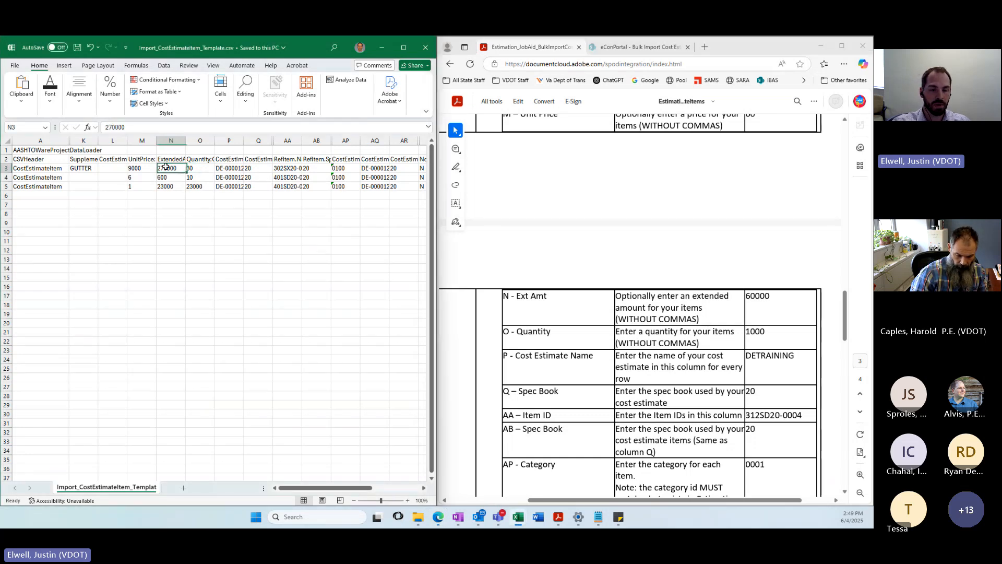
left_click(8, 141)
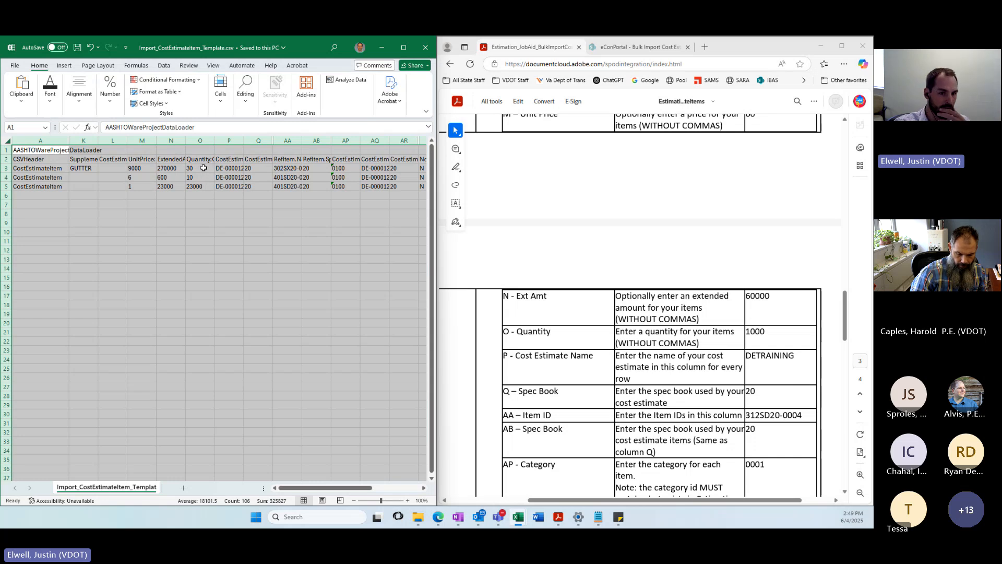
left_click(203, 167)
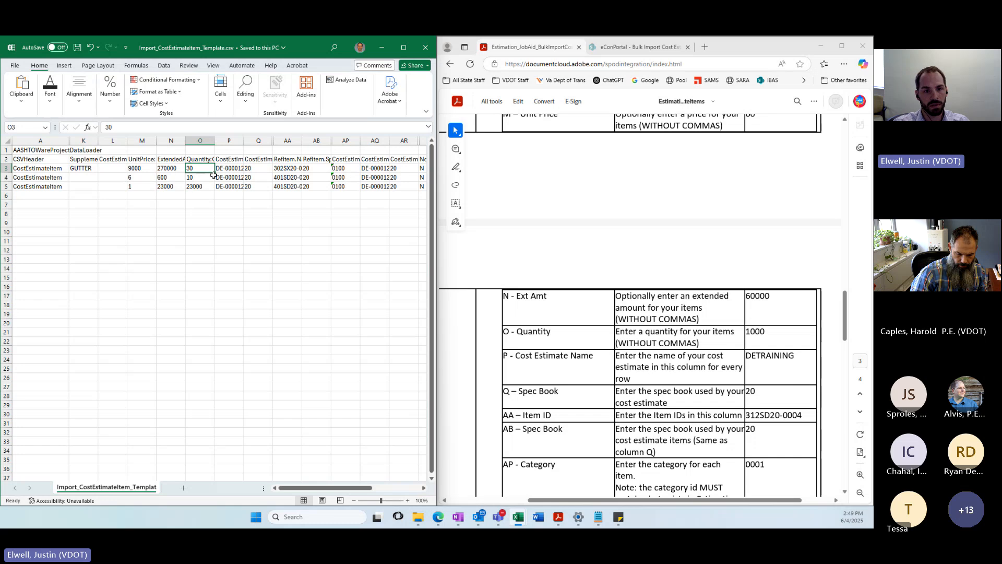
scroll(659, 262, "down", 2)
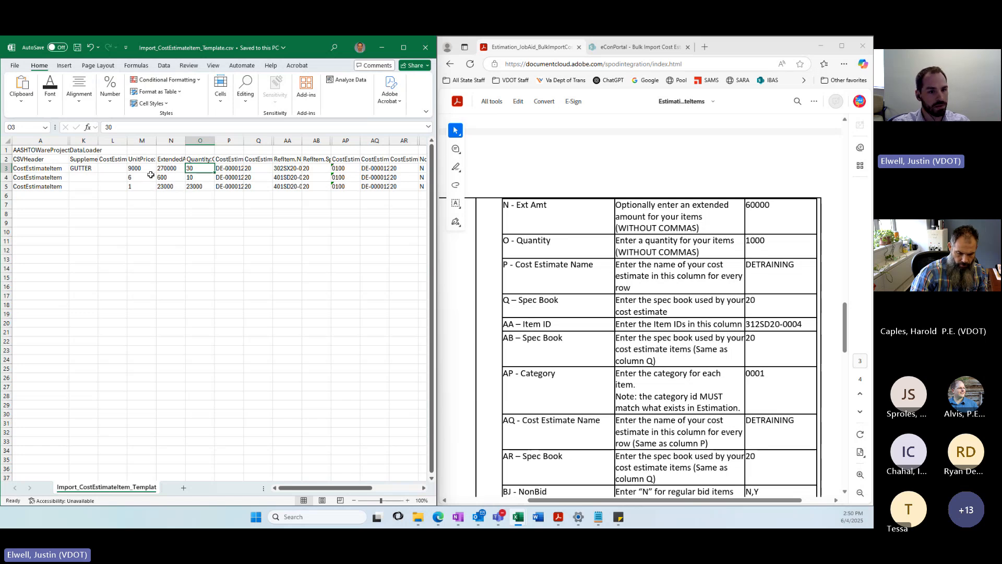
left_click(133, 169)
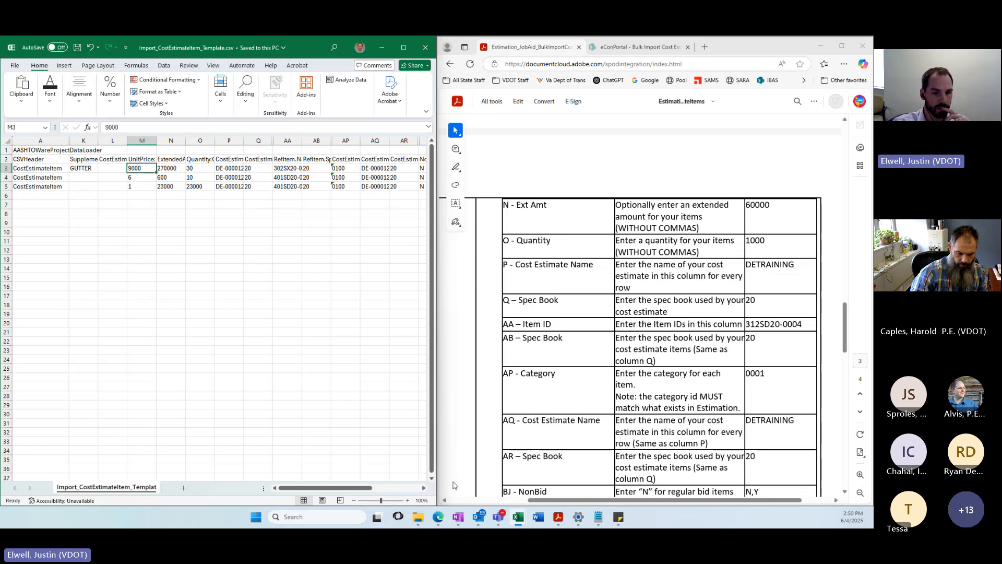
left_click(176, 173)
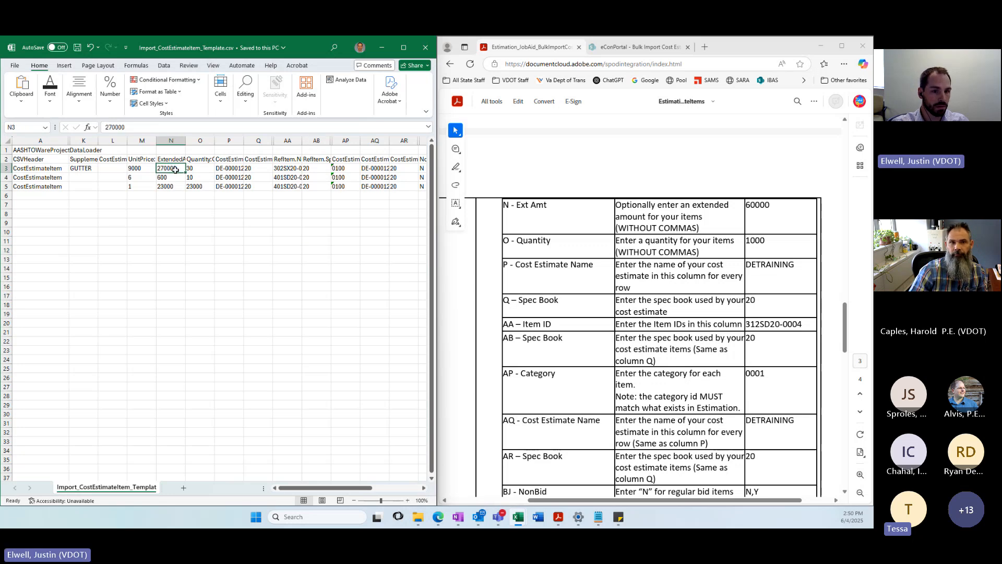
- Clear the extended amounts in N3 and N4 (600) and save the template CSV
left_click_drag(172, 168, 173, 190)
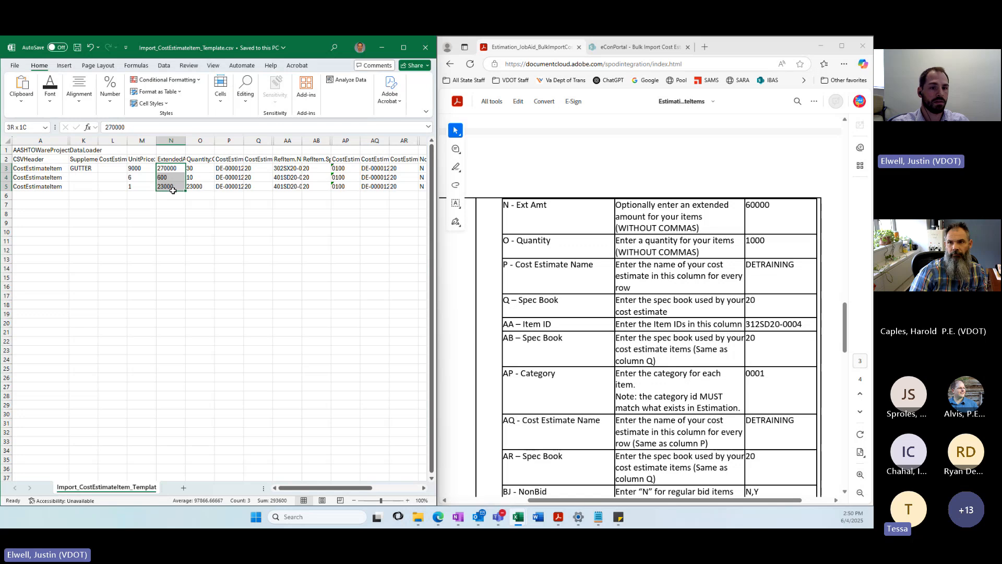
left_click(172, 168)
key("BackSpace")
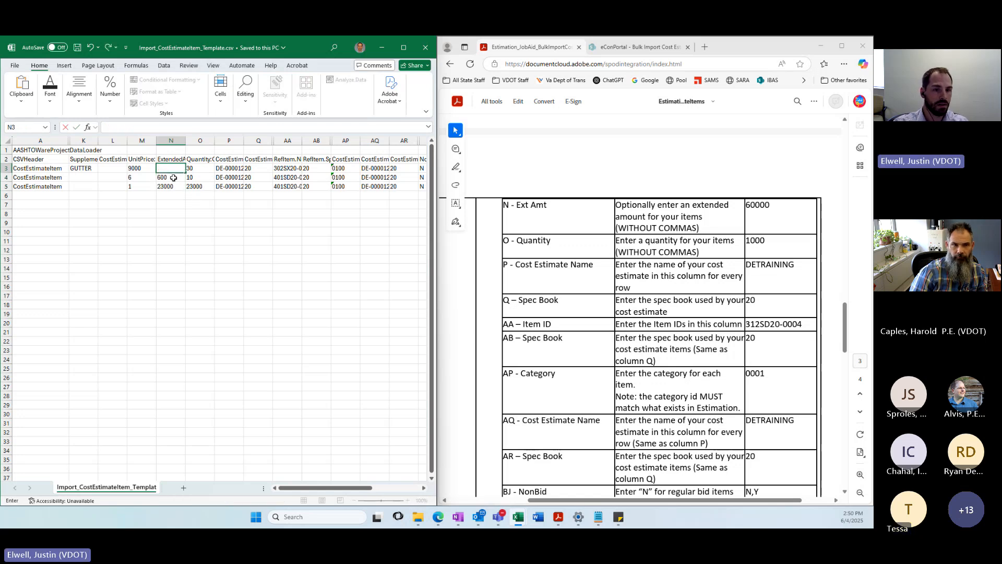
left_click(174, 177)
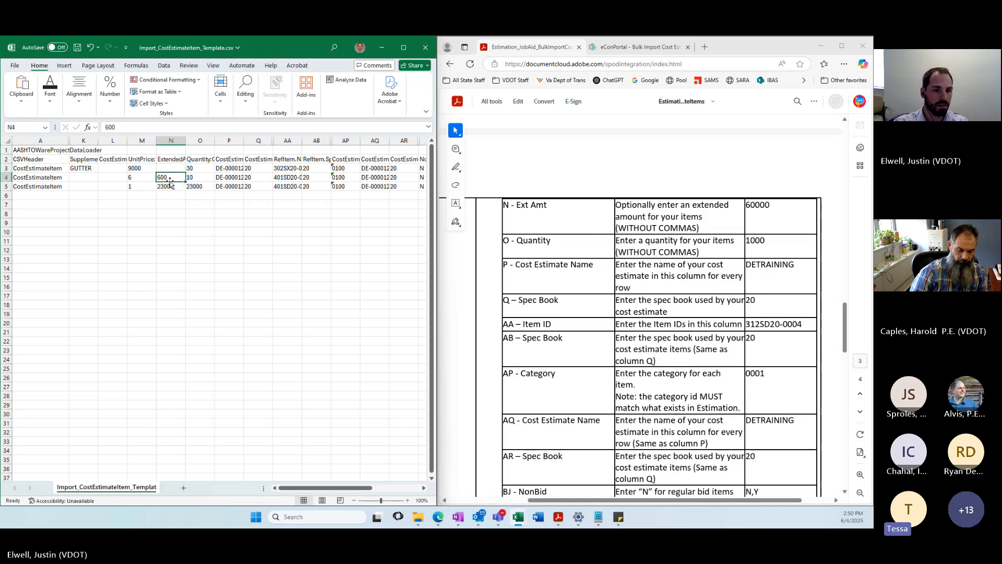
key("BackSpace")
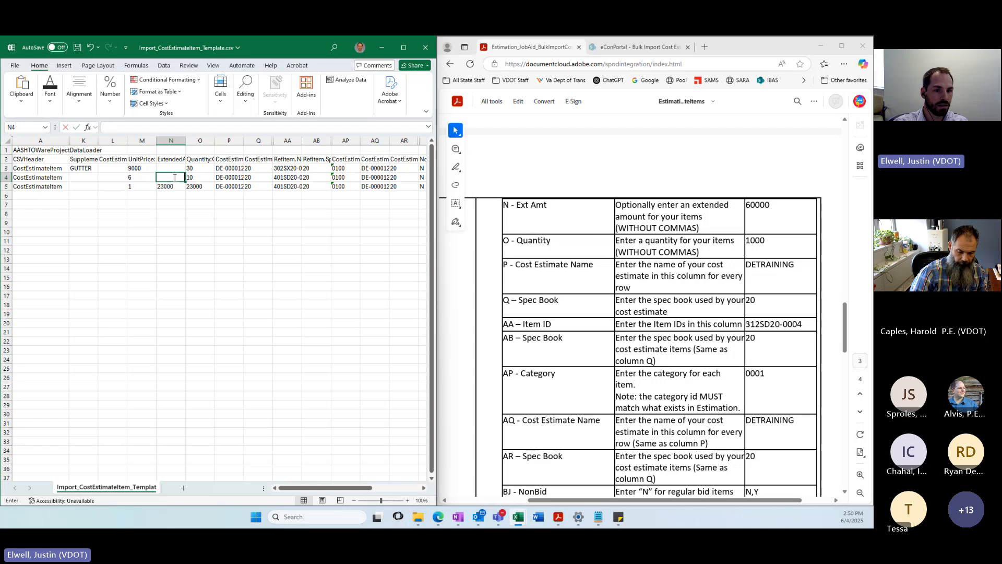
left_click(204, 233)
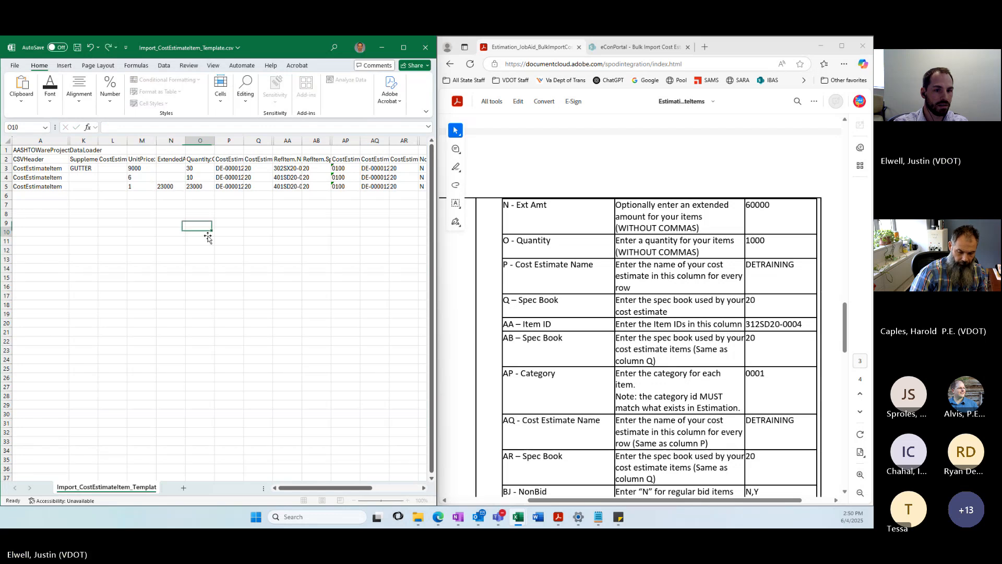
left_click(81, 52)
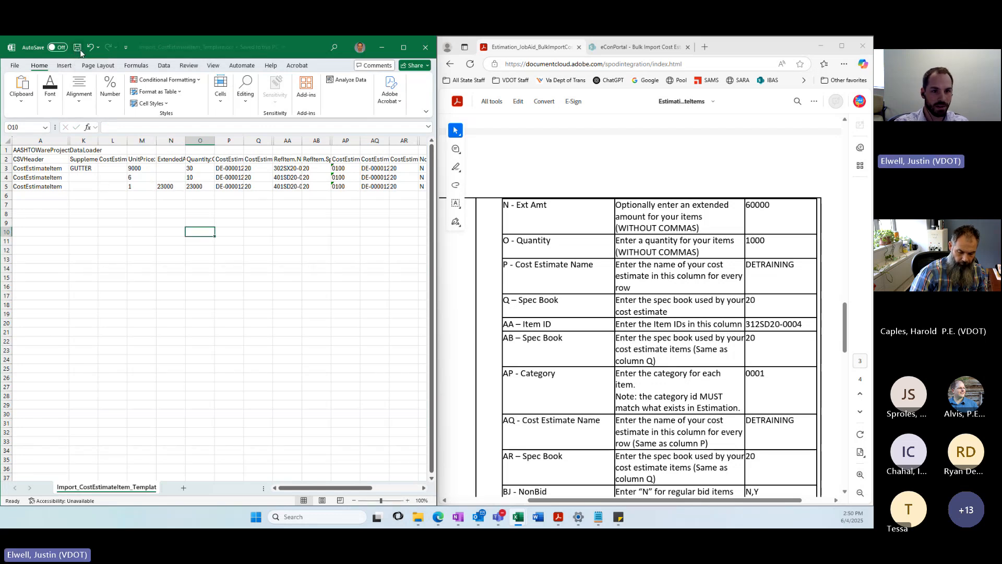
- Confirm N3 is empty and N5 keeps 23000, then read the job aid's column rules
left_click(175, 278)
left_click(168, 168)
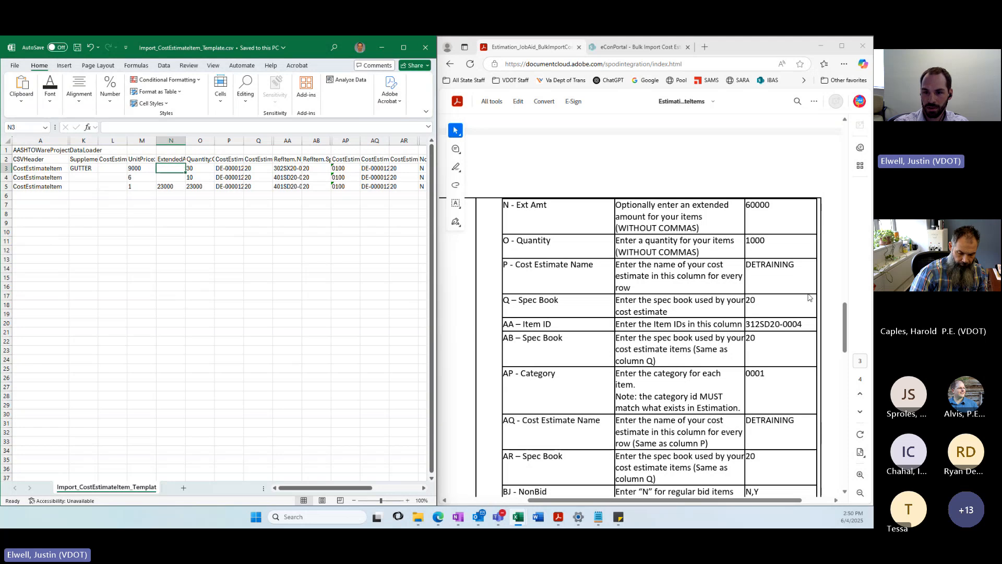
left_click(166, 187)
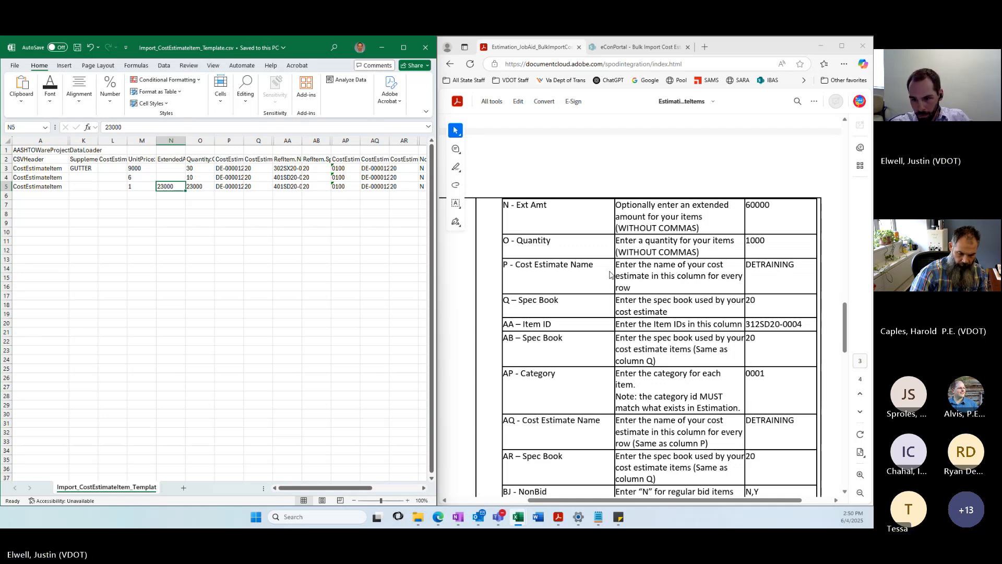
left_click(639, 227)
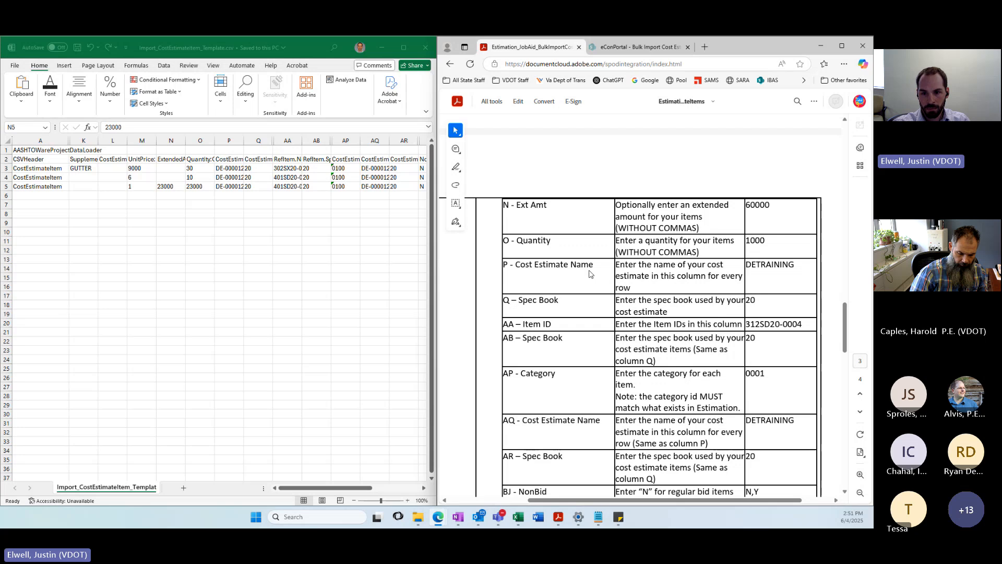
scroll(566, 270, "down", 1)
scroll(566, 271, "down", 1)
- Widen column P so the full cost estimate names in P3:P5 are readable
left_click(232, 169)
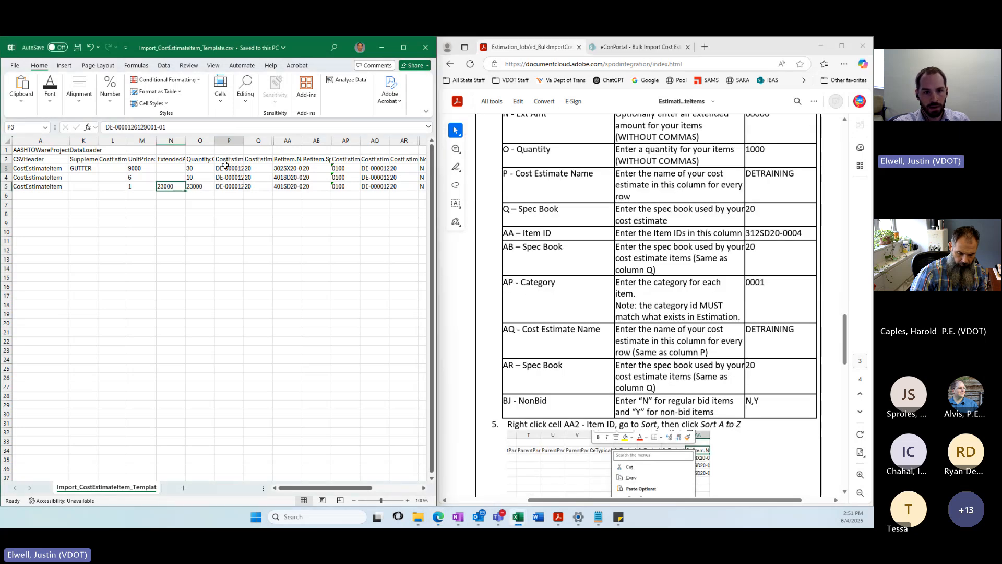
left_click_drag(243, 140, 278, 141)
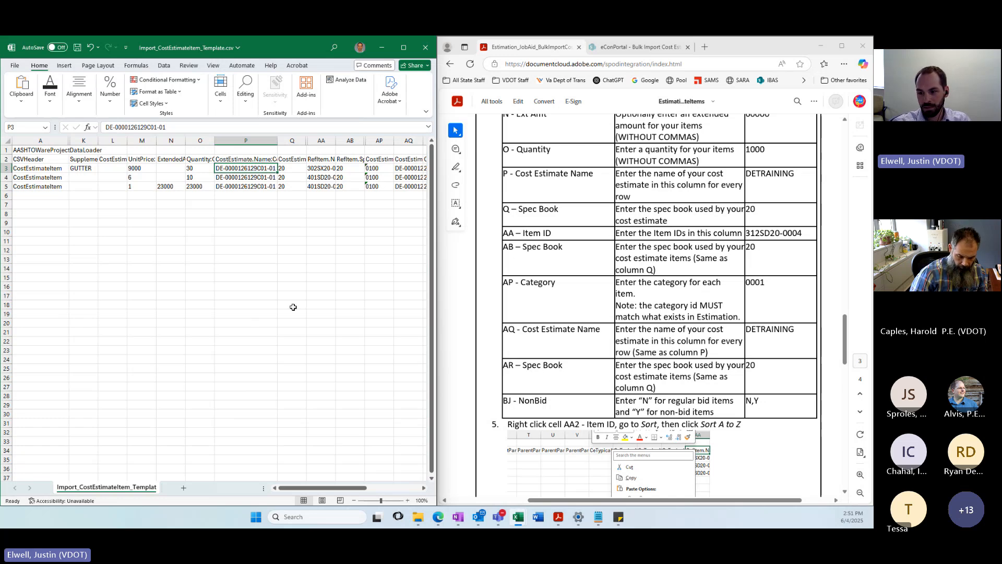
left_click_drag(258, 169, 268, 187)
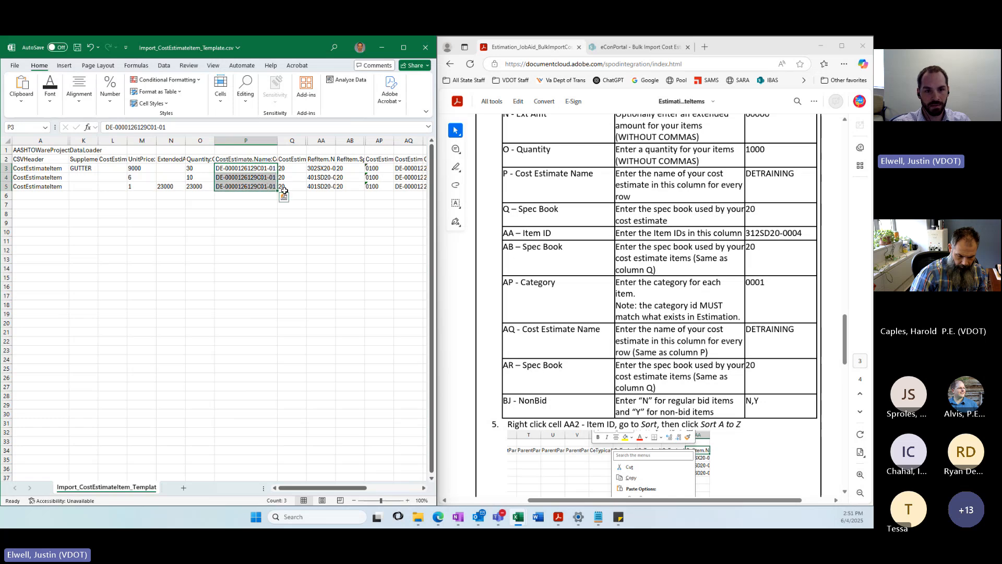
scroll(284, 192, "right", 3)
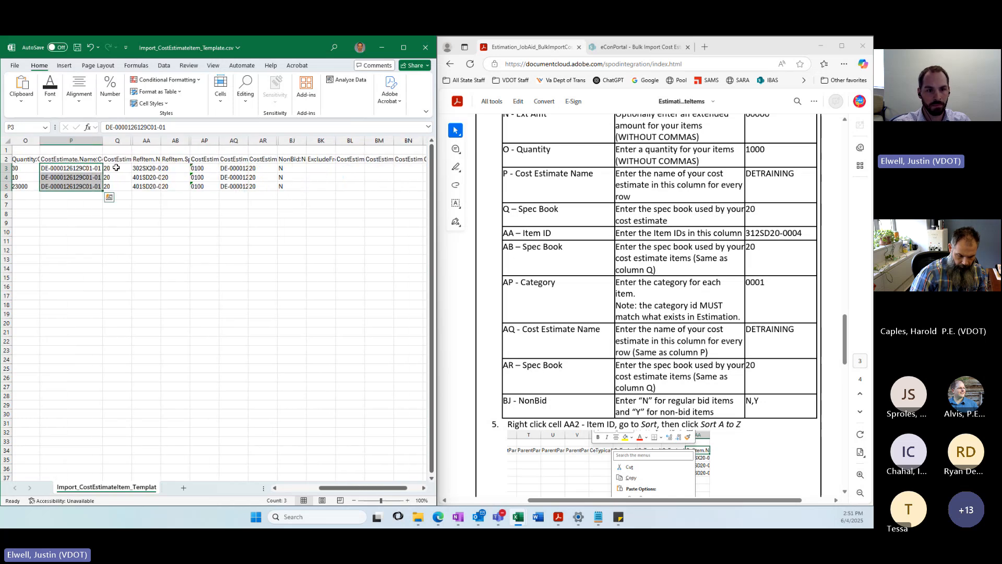
- Widen column AA to fully show item IDs such as 302SX20-0022, then check spec book values AB3:AB5
left_click(545, 232)
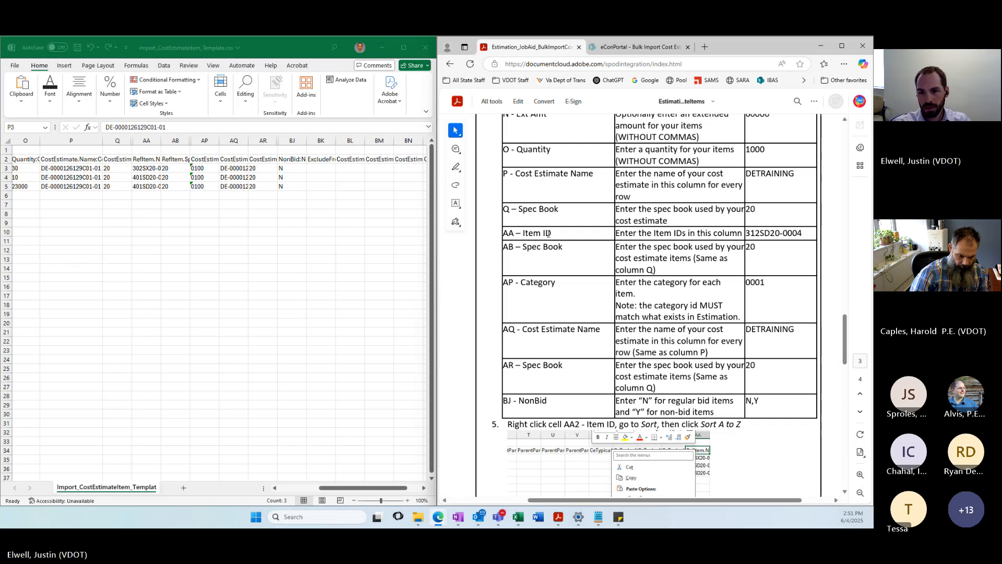
key("alt+Tab")
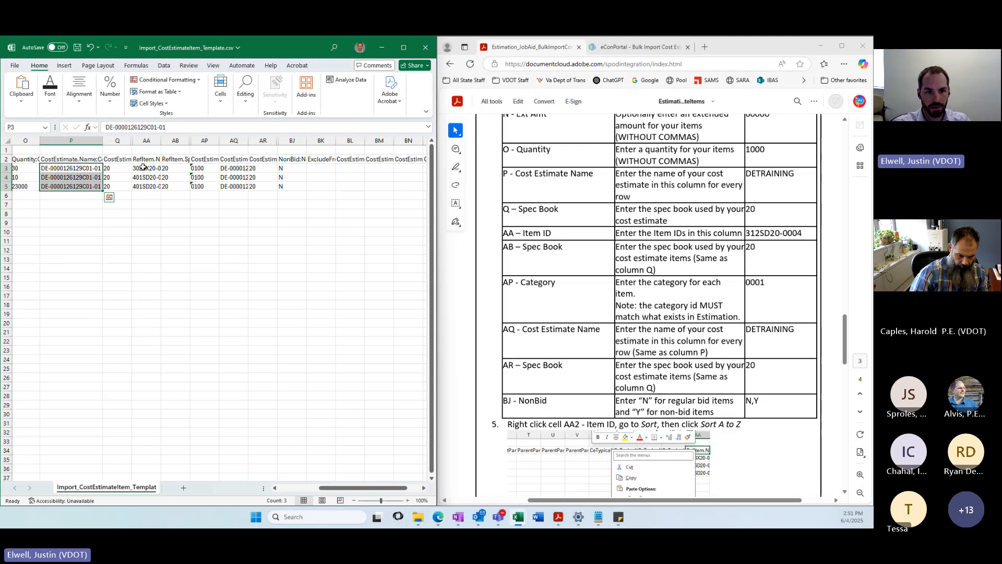
left_click_drag(143, 167, 146, 186)
key("ctrl+v")
left_click_drag(161, 141, 196, 144)
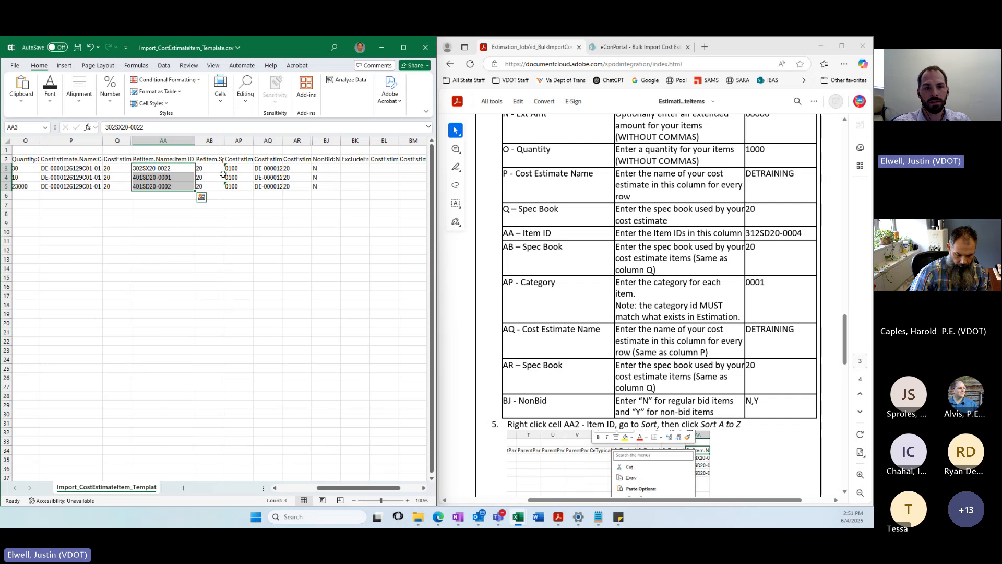
scroll(555, 225, "down", 2)
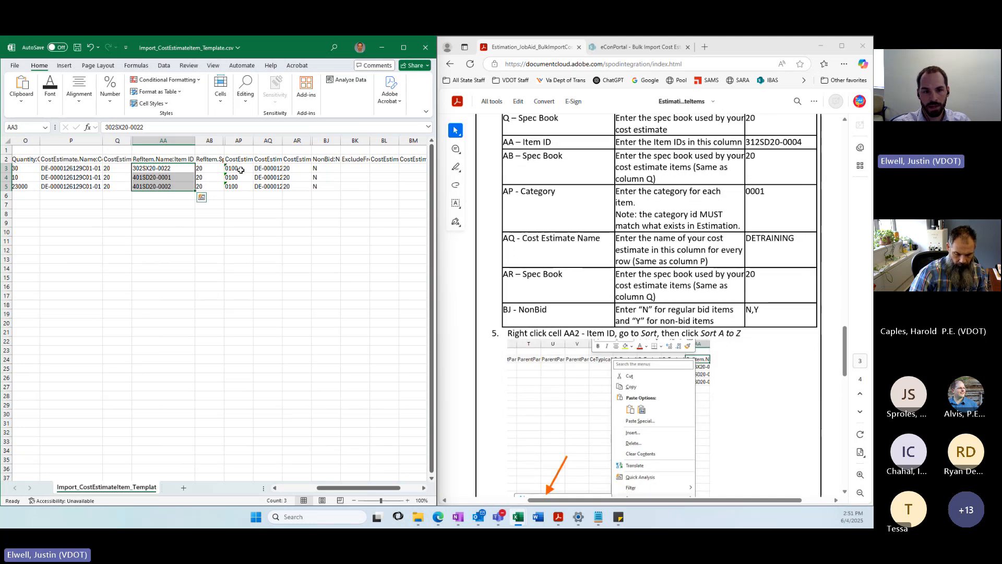
left_click(552, 157)
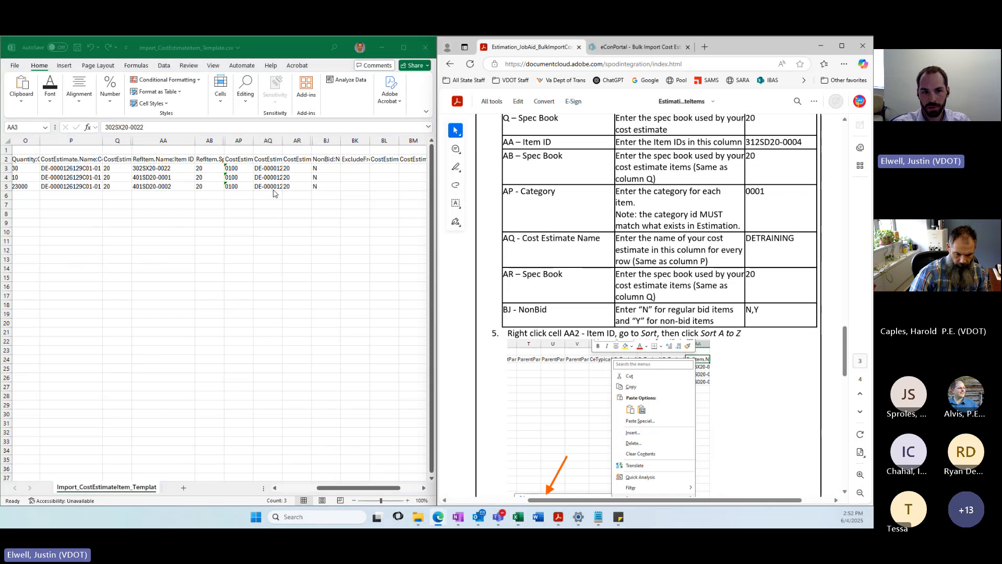
left_click_drag(218, 167, 214, 186)
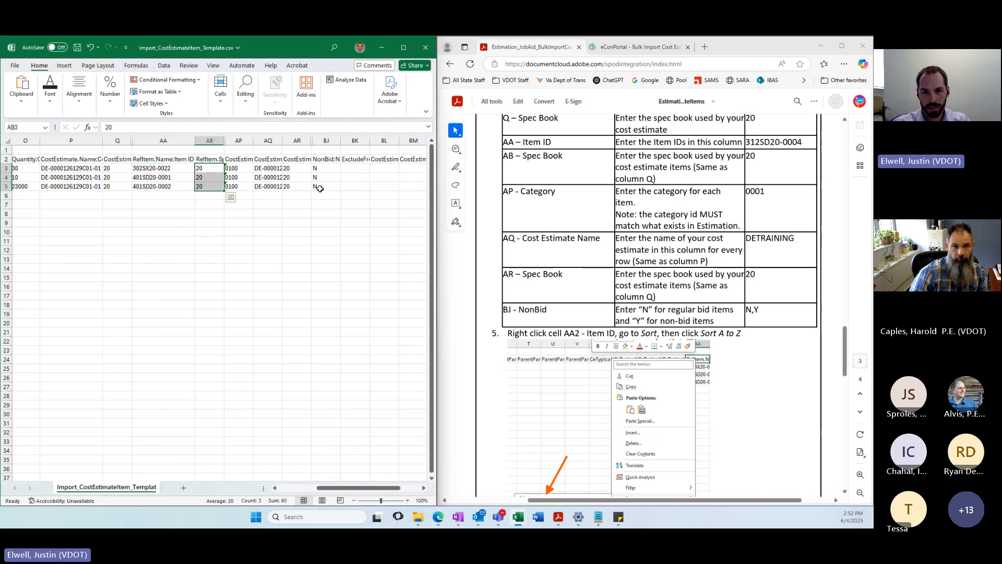
left_click(245, 169)
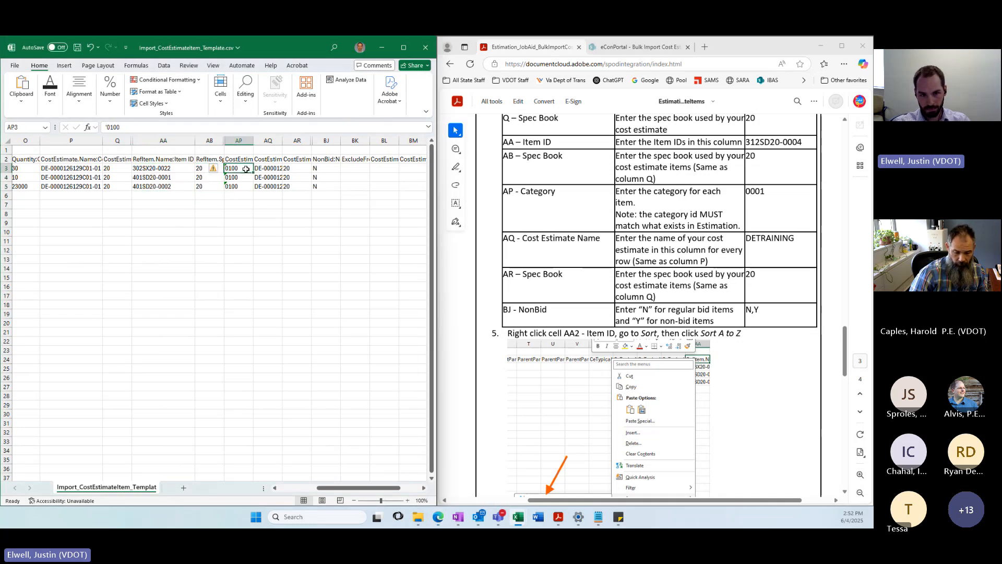
left_click_drag(245, 168, 244, 186)
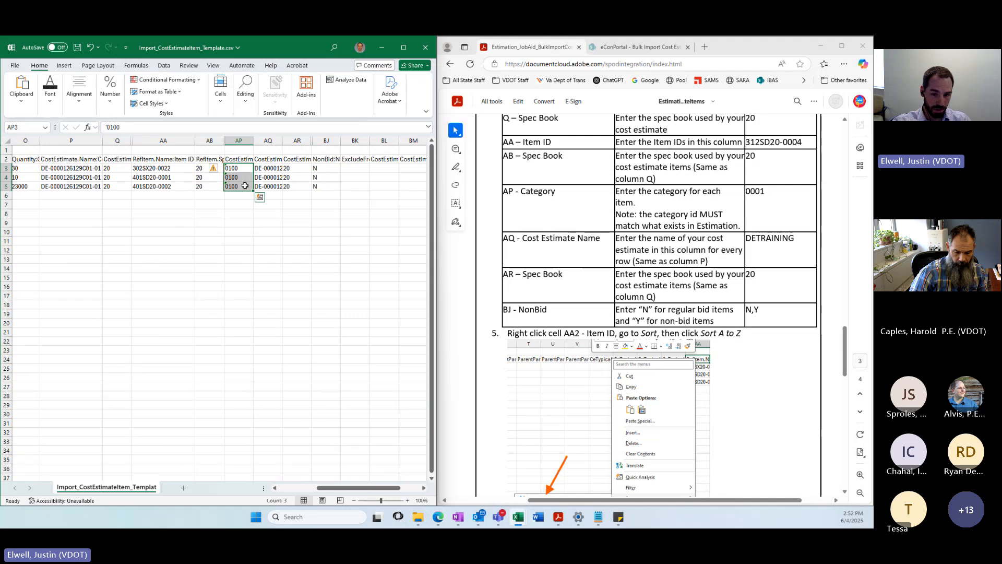
left_click(438, 517)
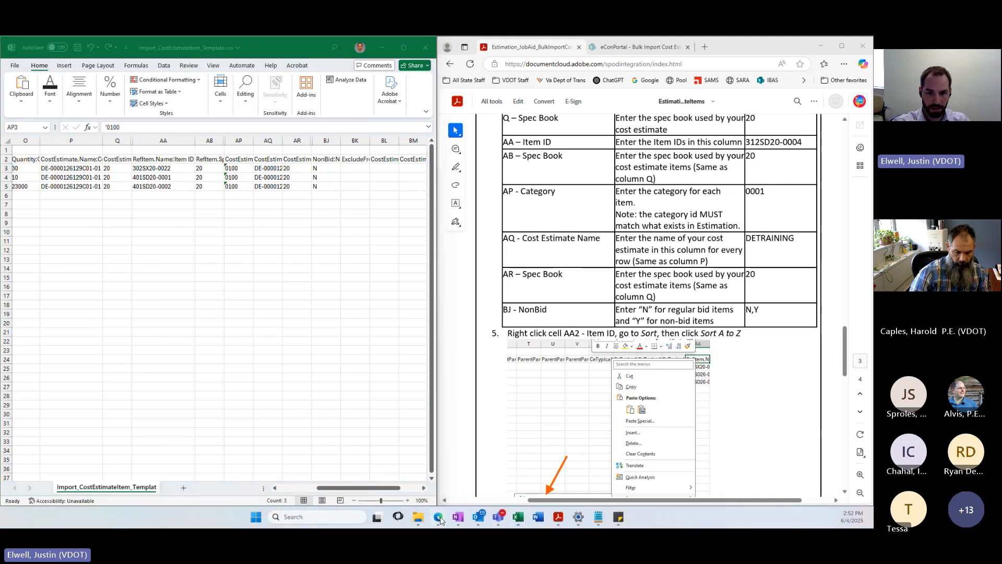
left_click(488, 454)
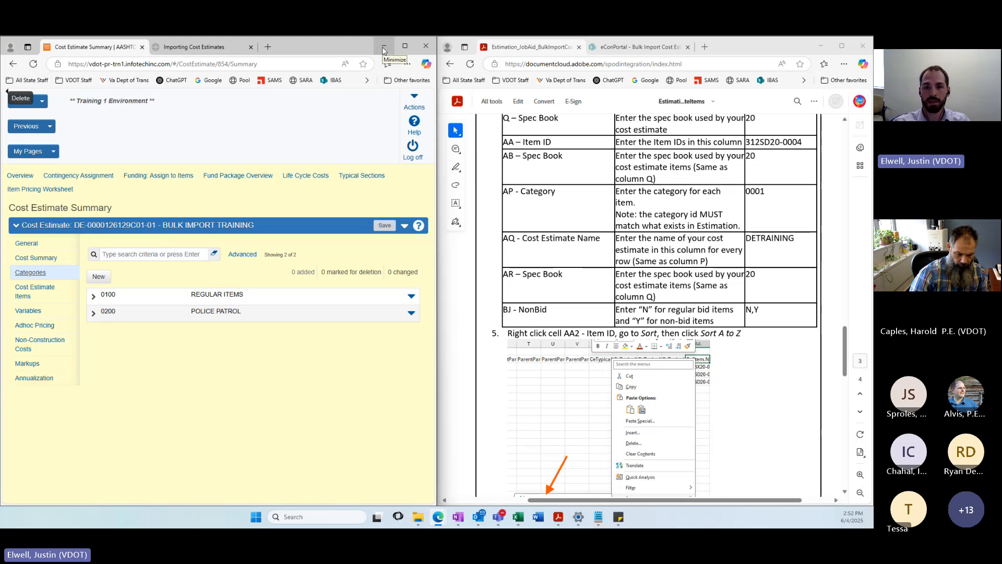
left_click(384, 49)
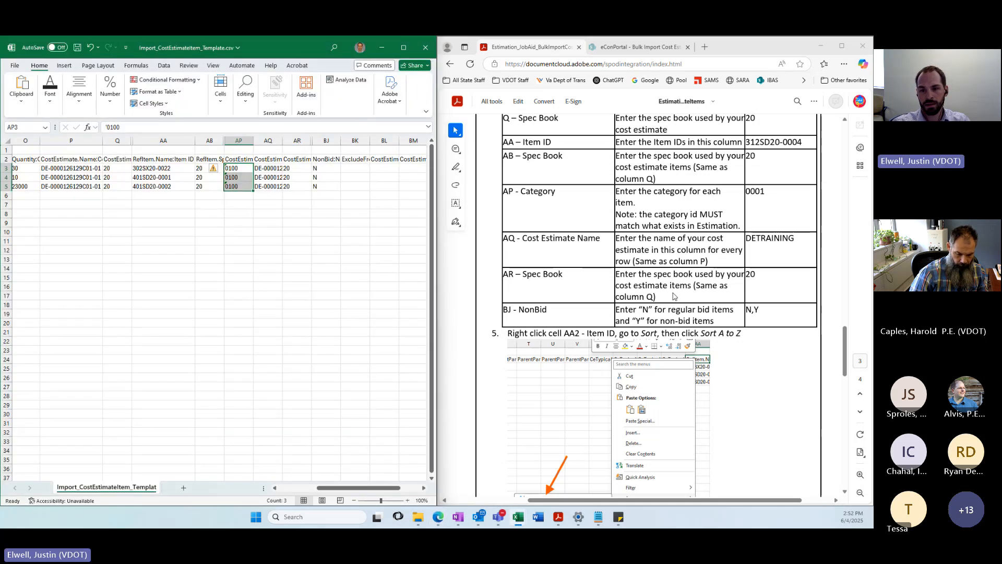
left_click(573, 256)
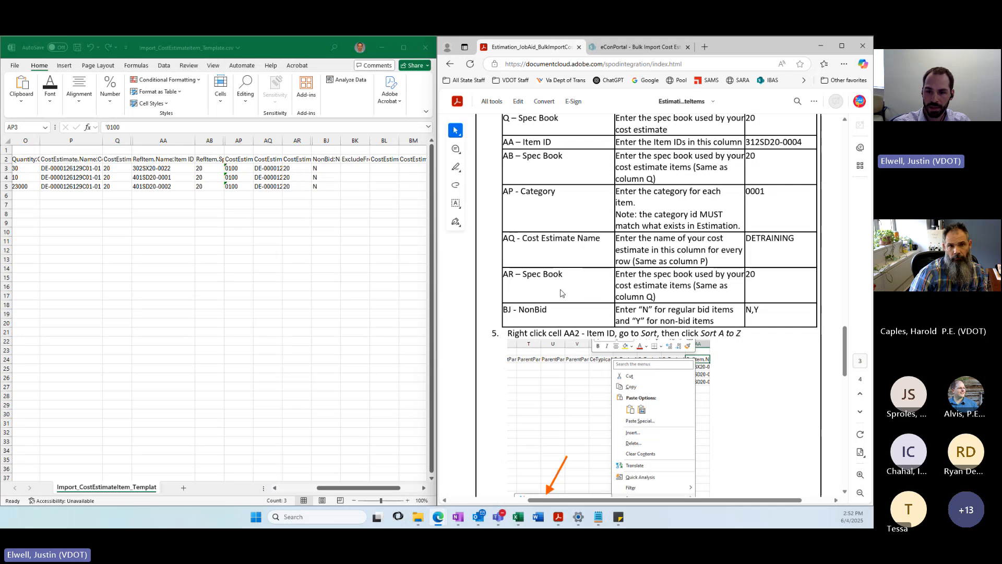
scroll(490, 215, "down", 2)
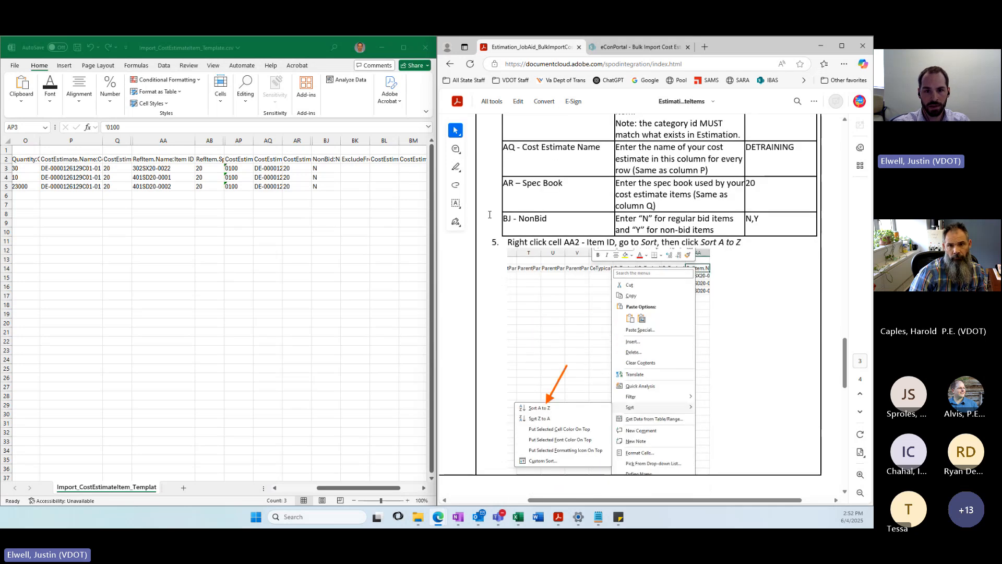
left_click(338, 174)
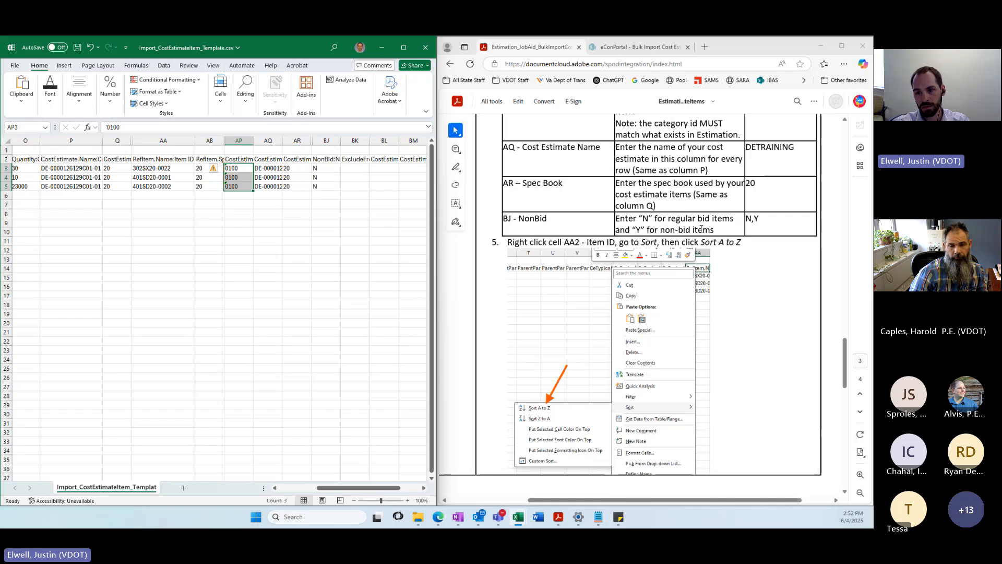
left_click(714, 202)
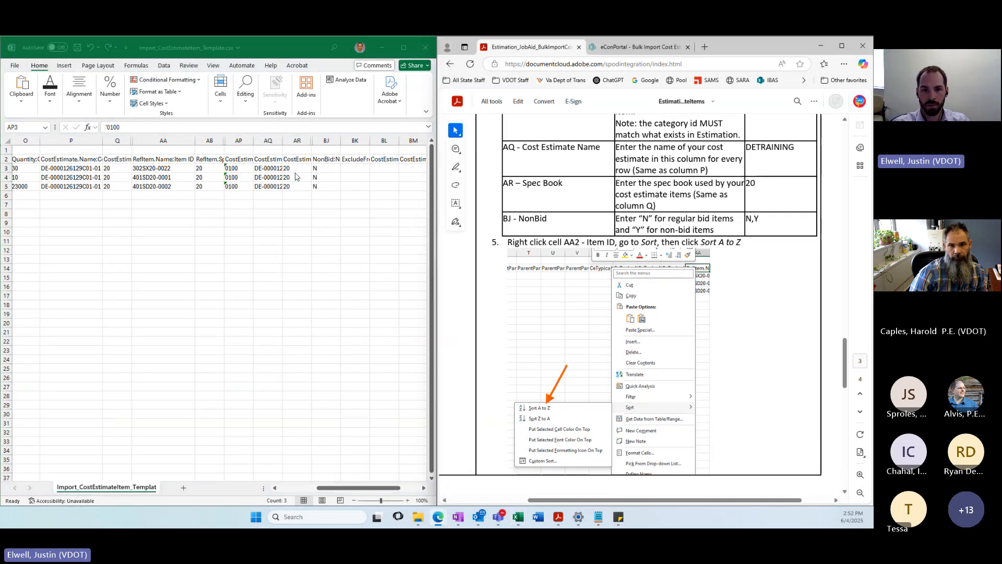
left_click(323, 168)
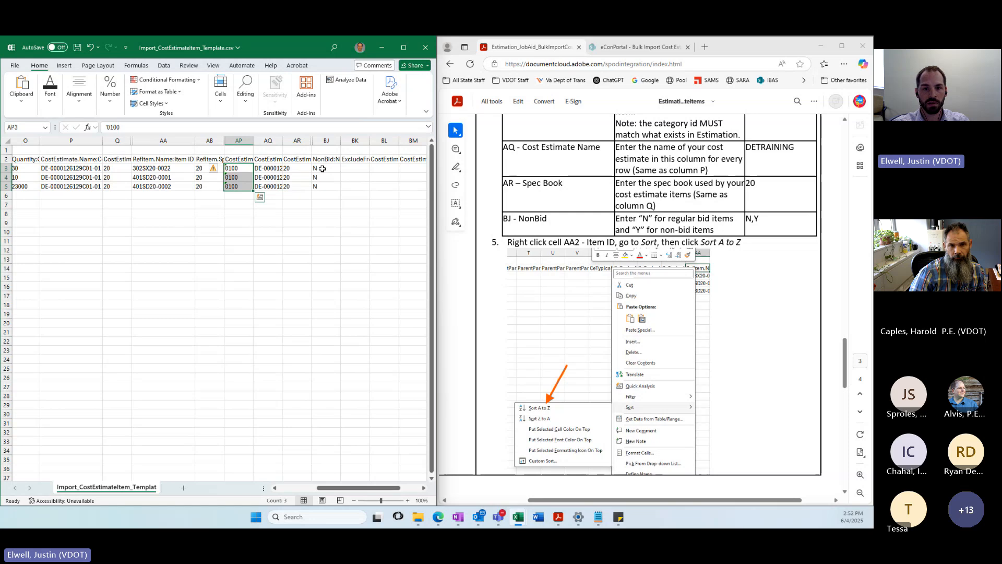
left_click(322, 168)
- Compare the job aid's instructions with the spreadsheet before sorting
scroll(730, 241, "down", 2)
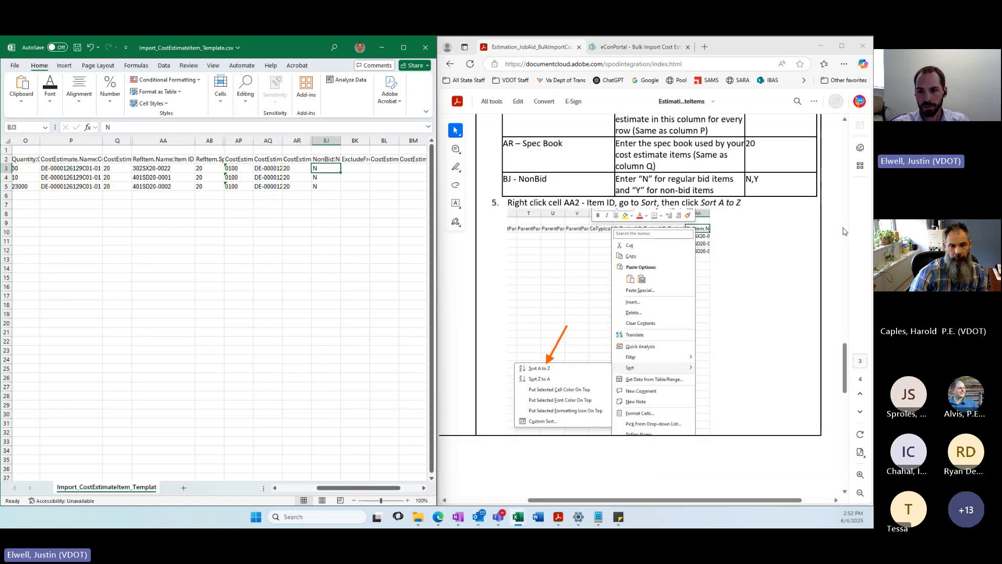
left_click(711, 246)
scroll(183, 188, "left", 2)
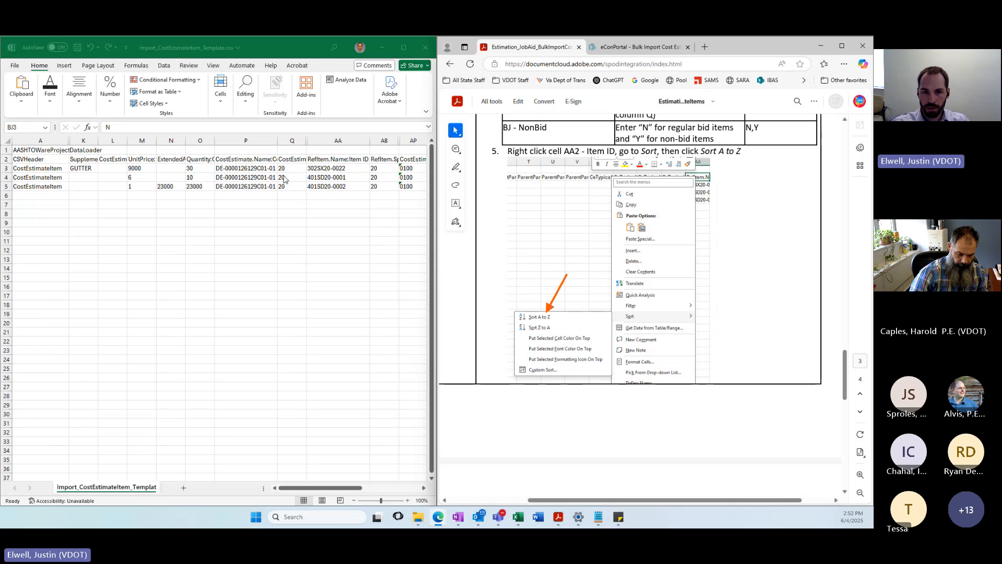
left_click(348, 158)
scroll(752, 242, "up", 2)
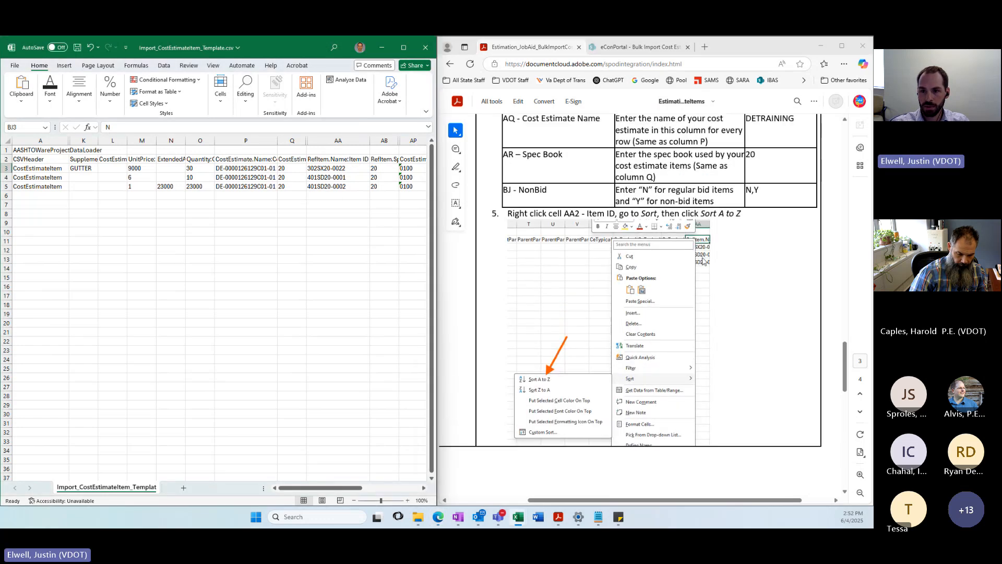
left_click(697, 242)
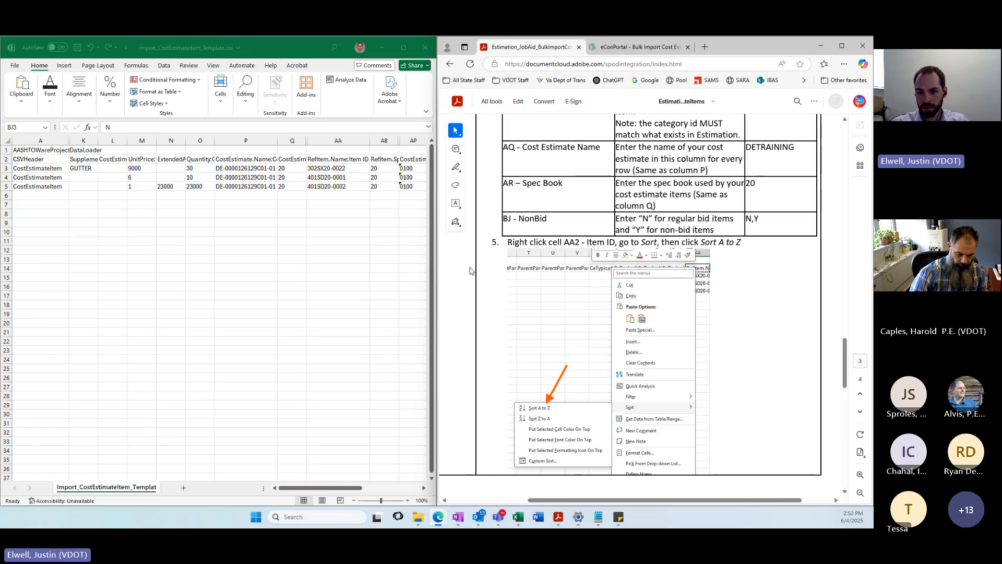
scroll(599, 350, "up", 2)
scroll(616, 292, "down", 2)
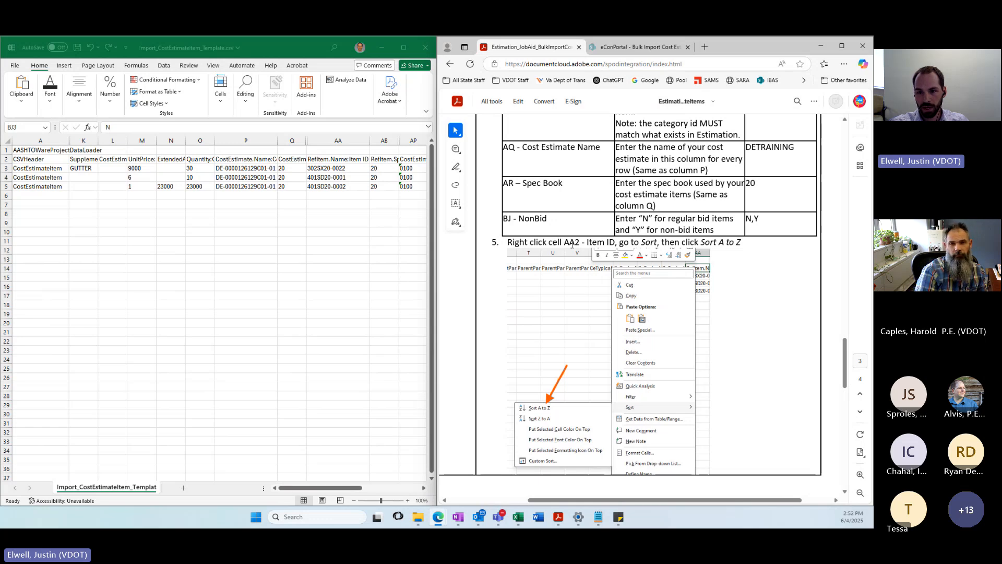
left_click(342, 159)
- Sort the item rows A to Z by Item ID from header cell AA2
left_click(342, 159)
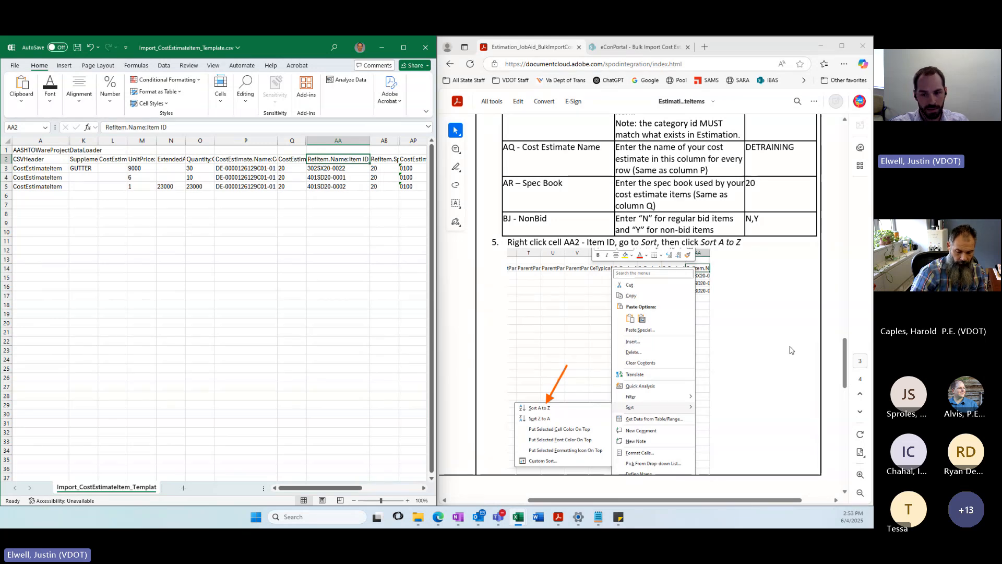
right_click(331, 162)
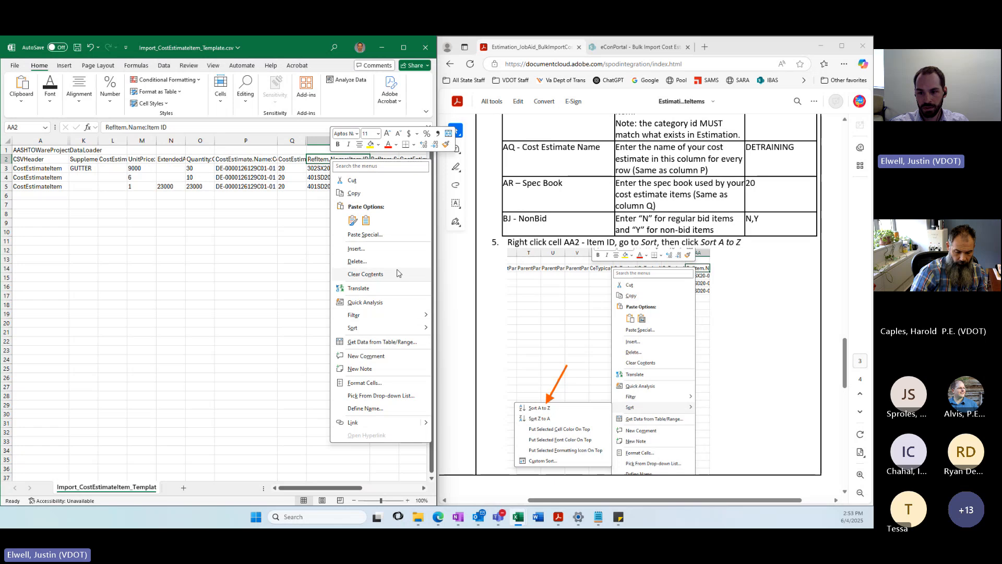
mouse_move(380, 329)
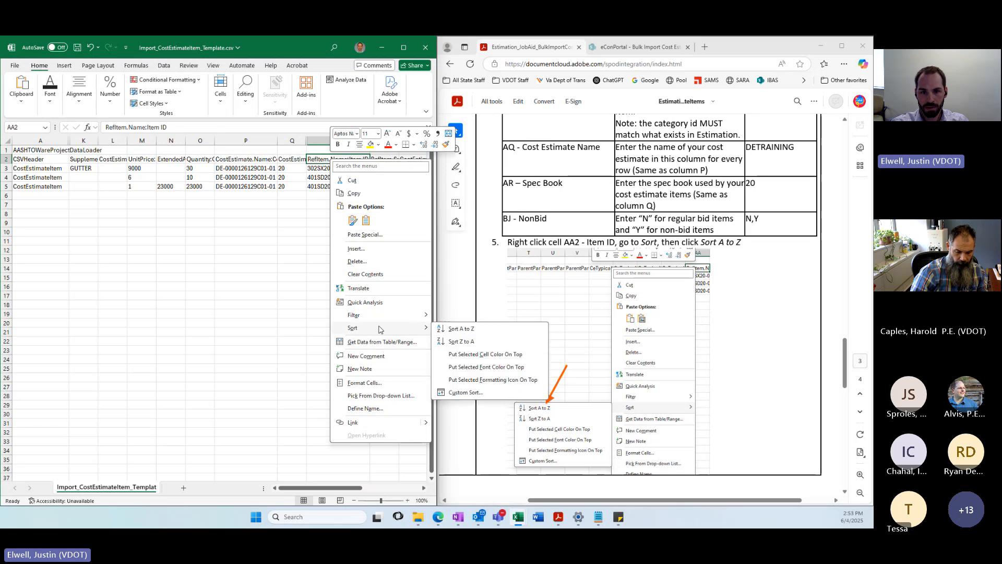
left_click(459, 333)
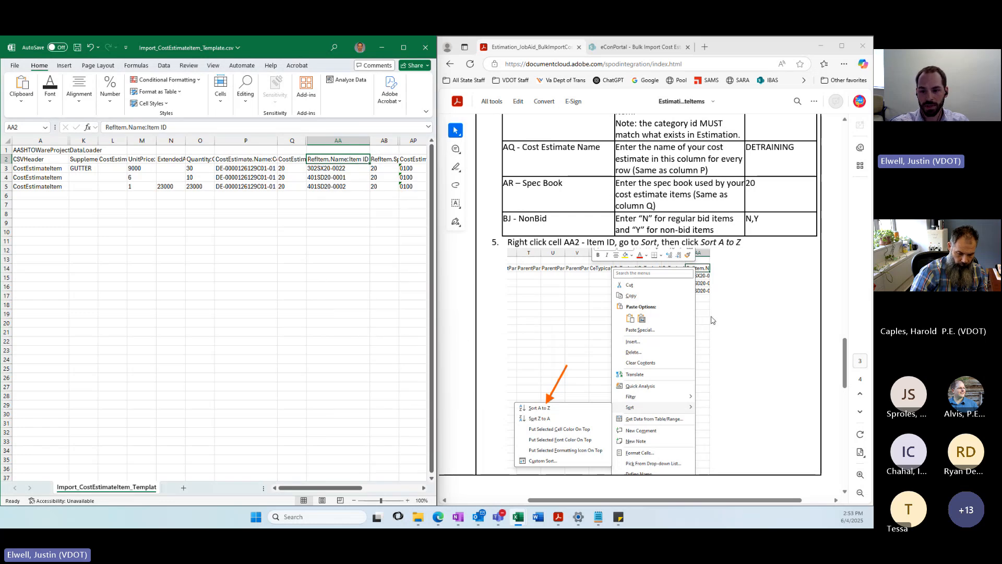
scroll(713, 319, "down", 5)
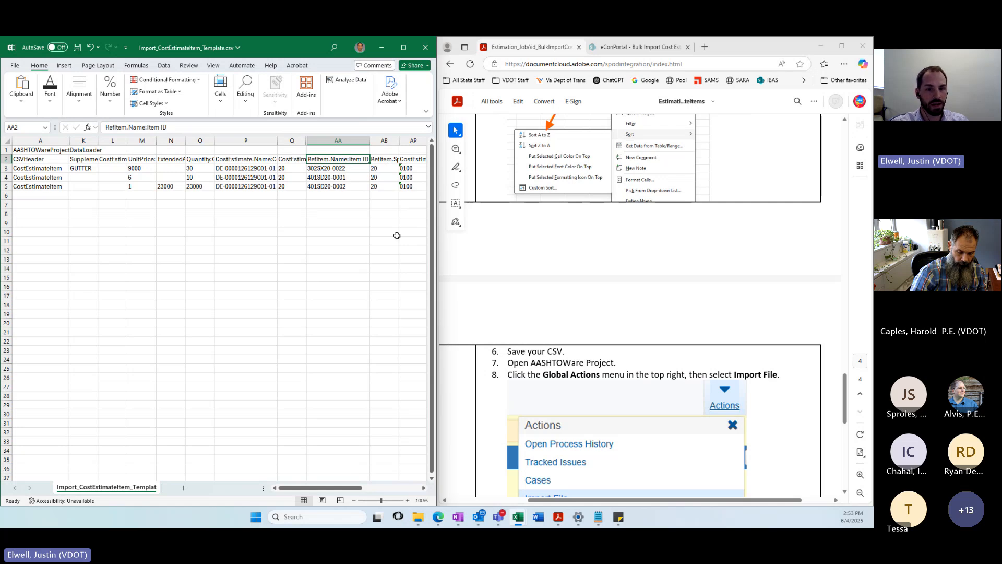
scroll(730, 247, "up", 3)
scroll(725, 248, "down", 6)
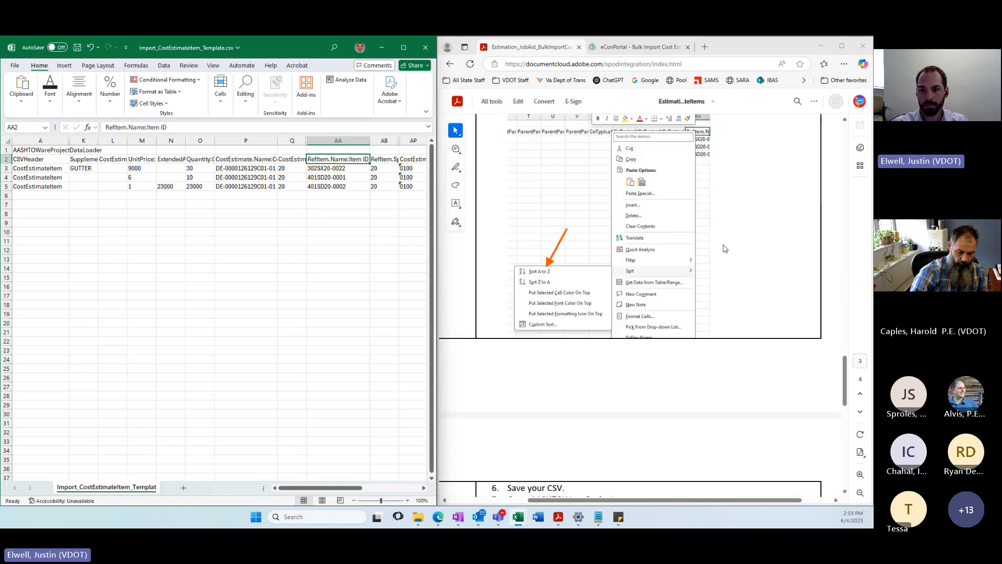
scroll(725, 246, "down", 1)
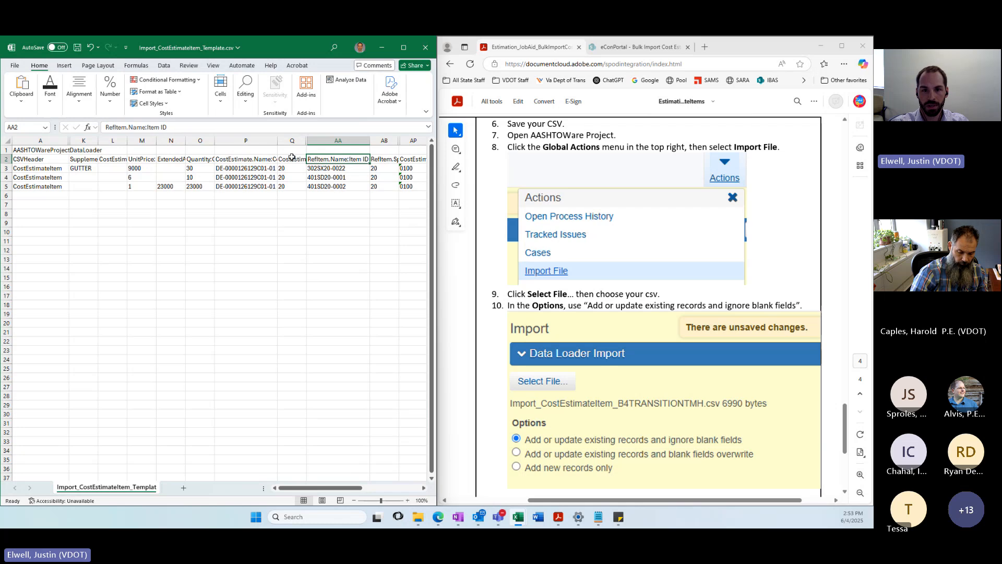
- Save the CSV template and bring up the Bulk Import Training cost estimate summary in Excel's place
left_click(78, 49)
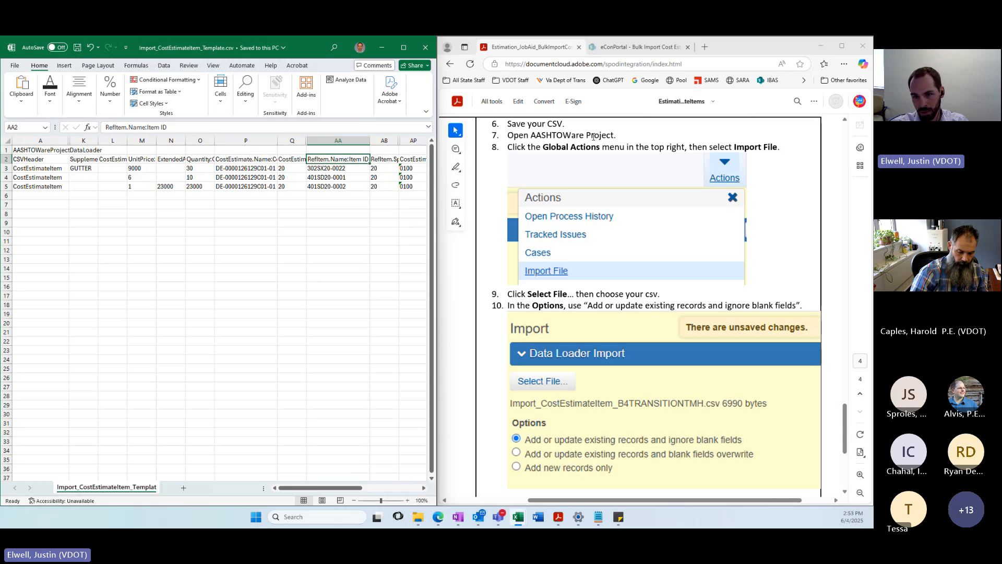
mouse_move(437, 516)
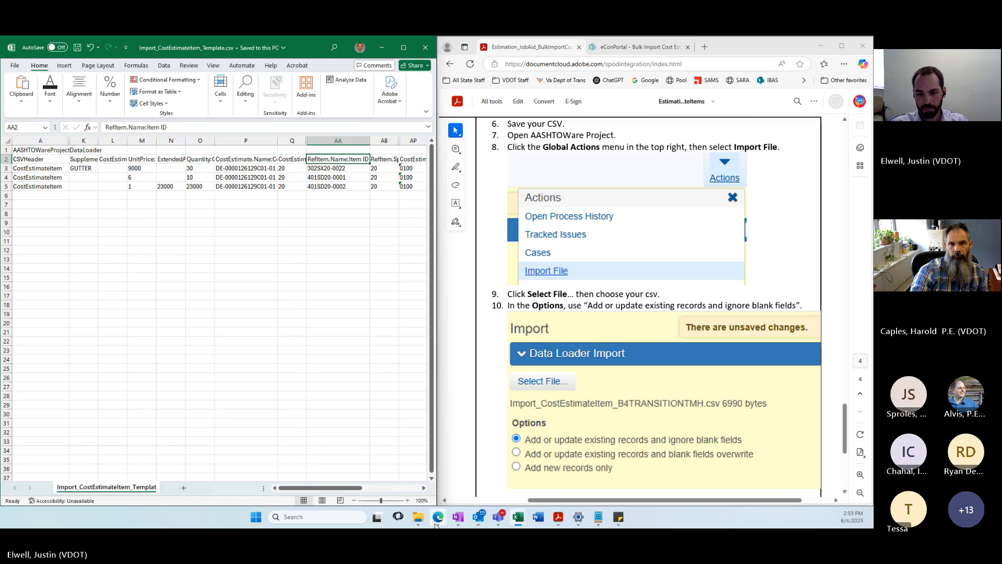
left_click(492, 450)
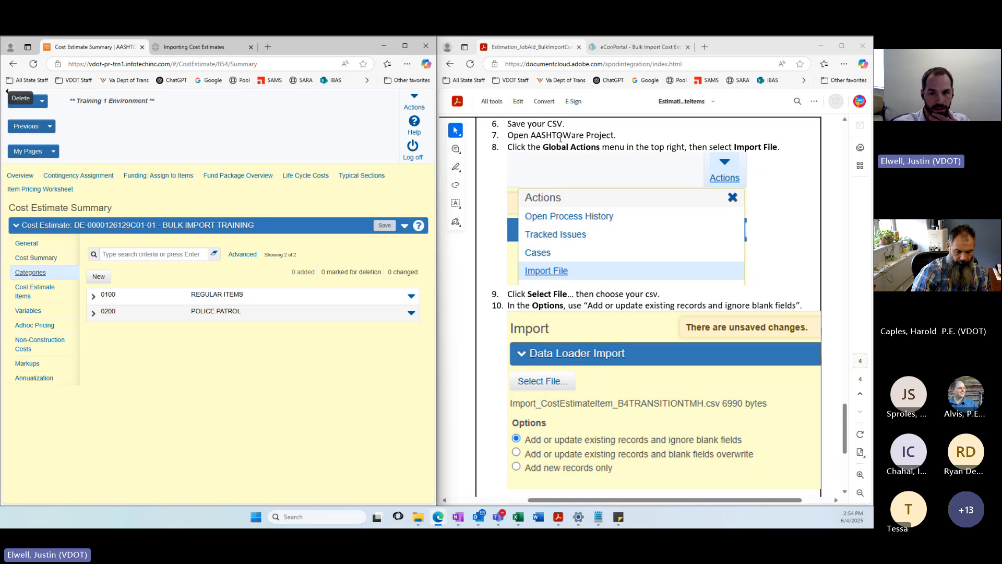
- Choose Import File from the Actions menu and snap the browser back beside the job aid
left_click(422, 103)
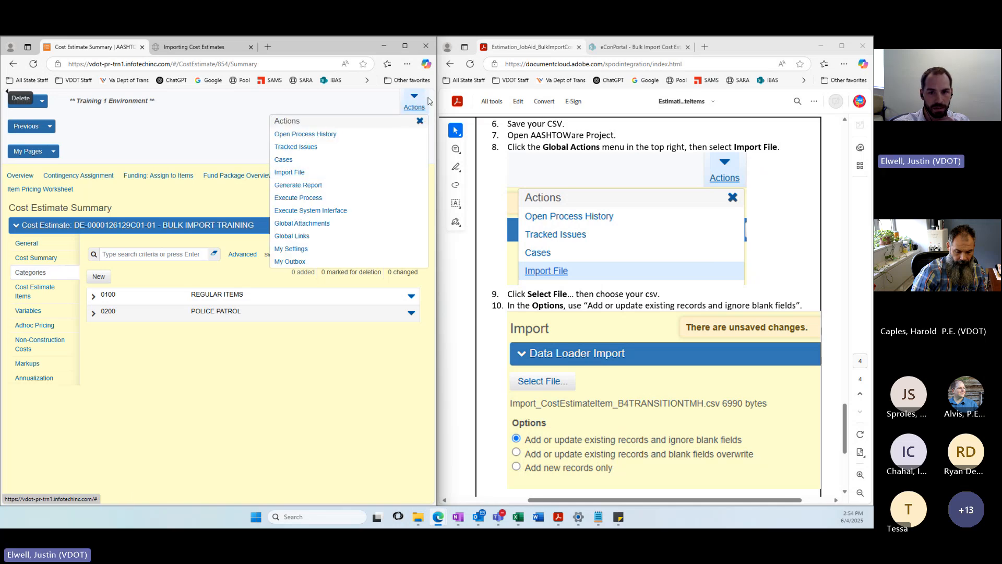
left_click(265, 108)
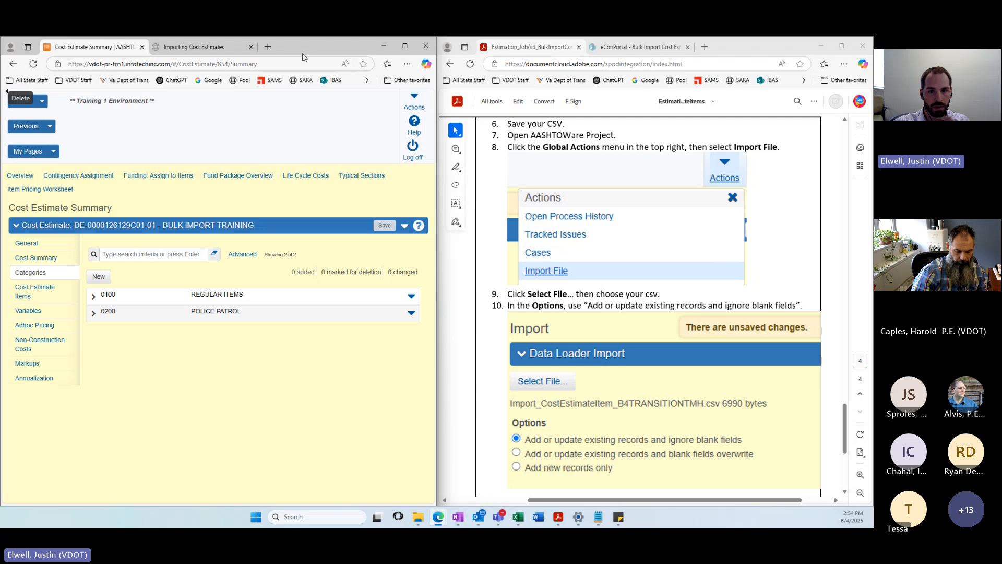
double_click(308, 42)
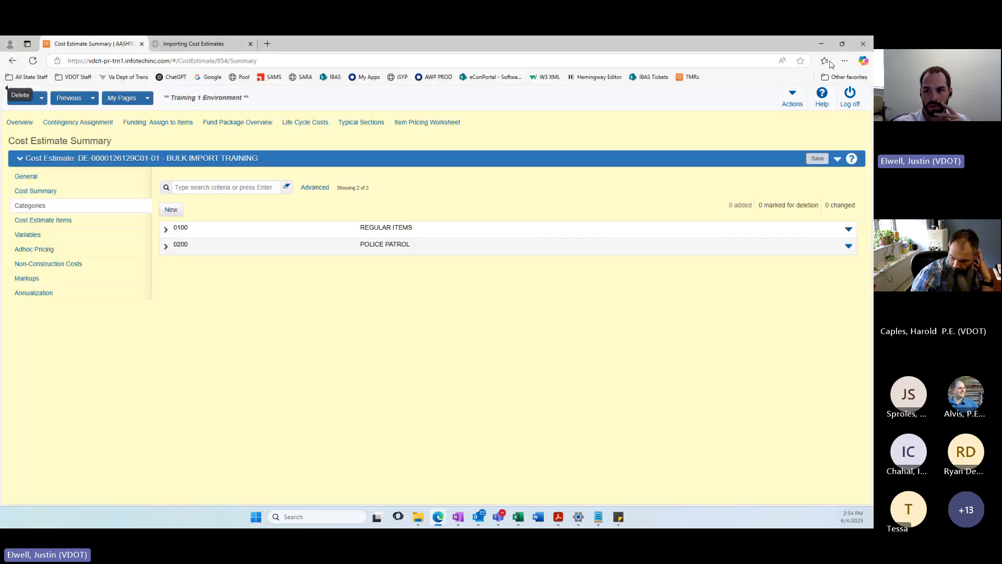
left_click(792, 99)
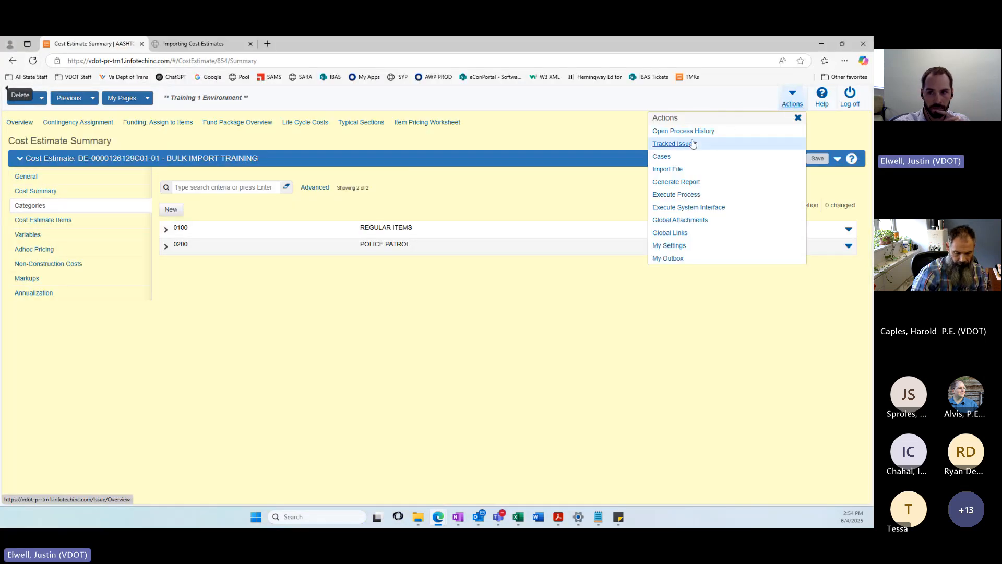
left_click(698, 171)
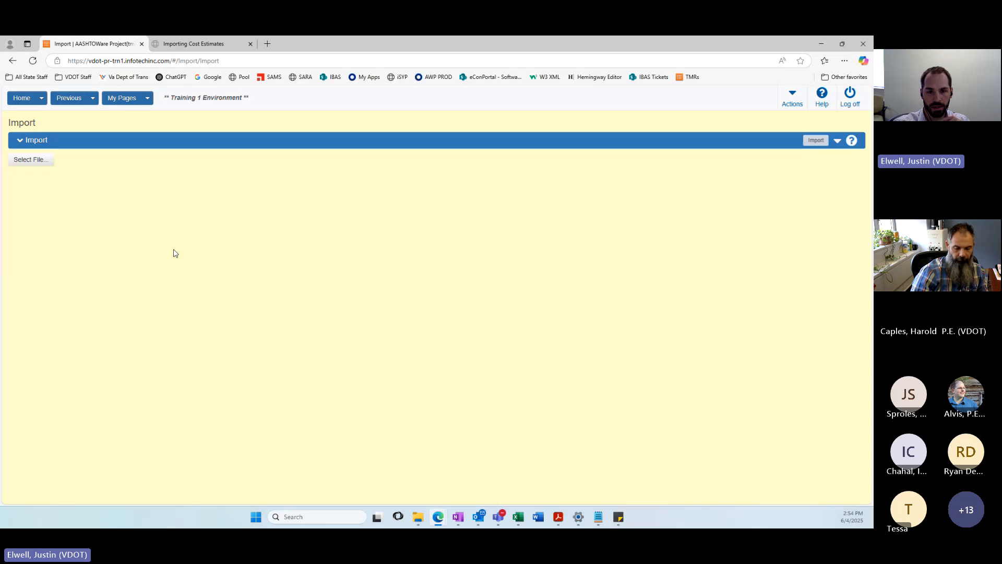
left_click_drag(353, 42, 2, 162)
scroll(700, 221, "down", 1)
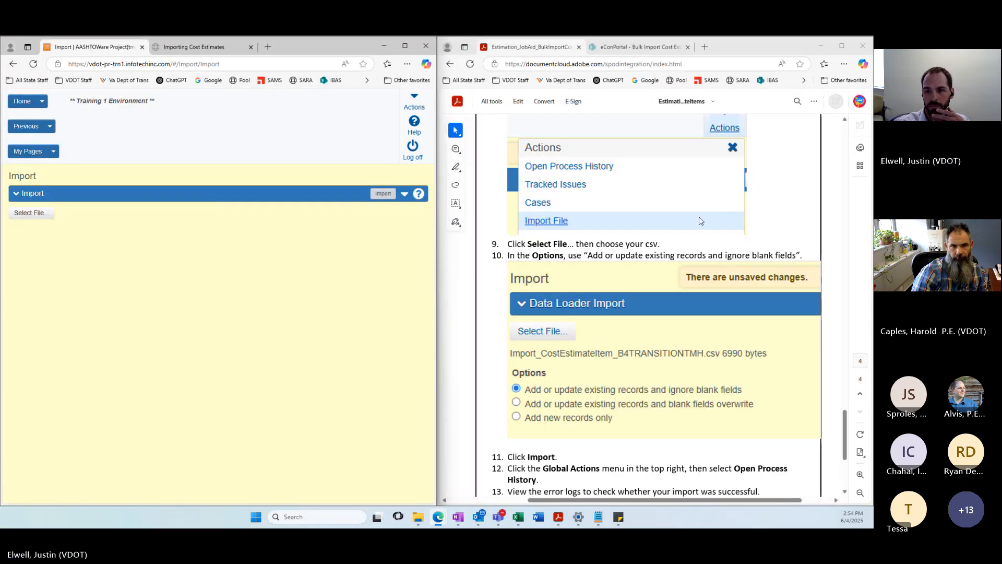
scroll(700, 221, "down", 2)
- Load Import_CostEstimateItem_Template.csv from the 20250604 Training folder for import
left_click(41, 218)
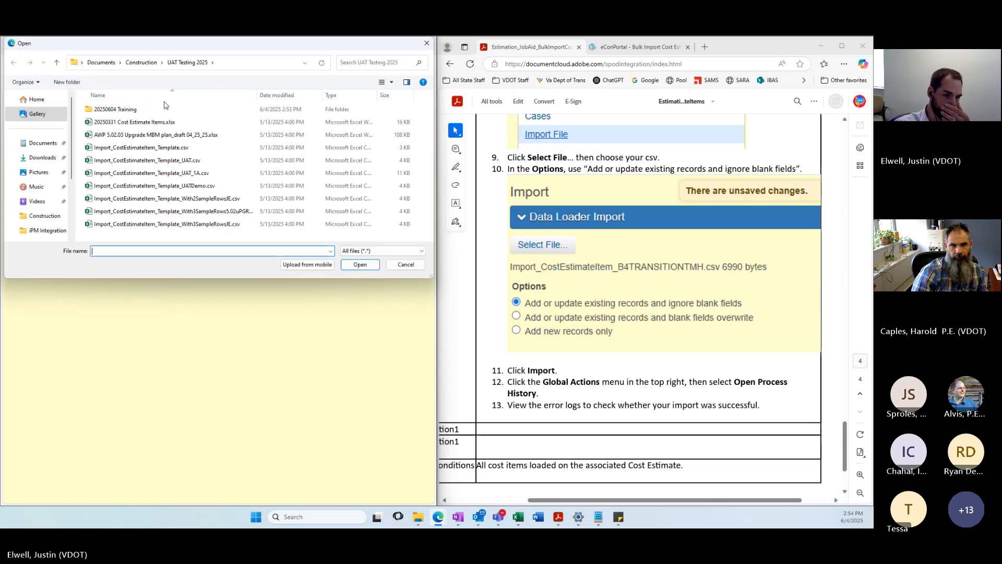
double_click(165, 107)
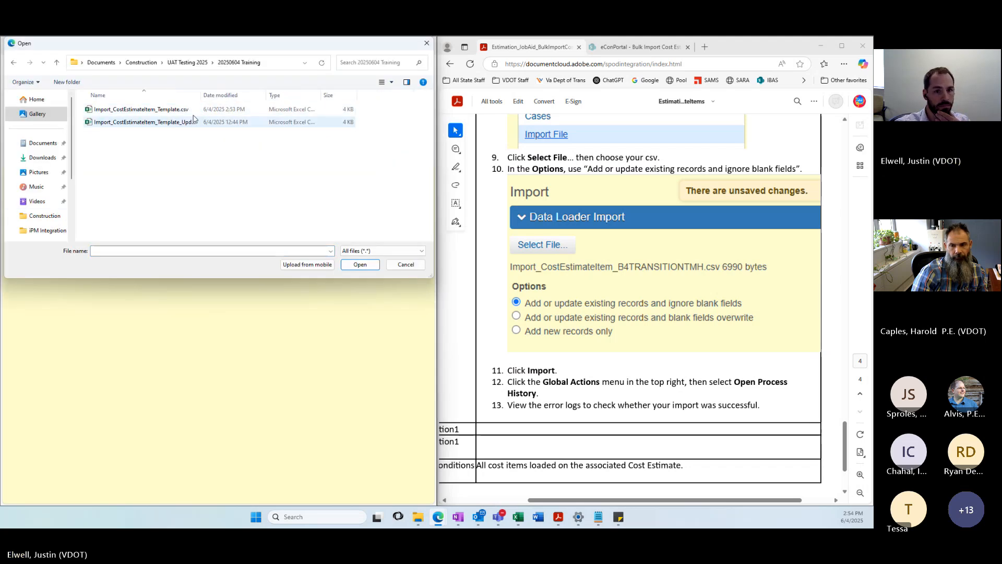
double_click(141, 109)
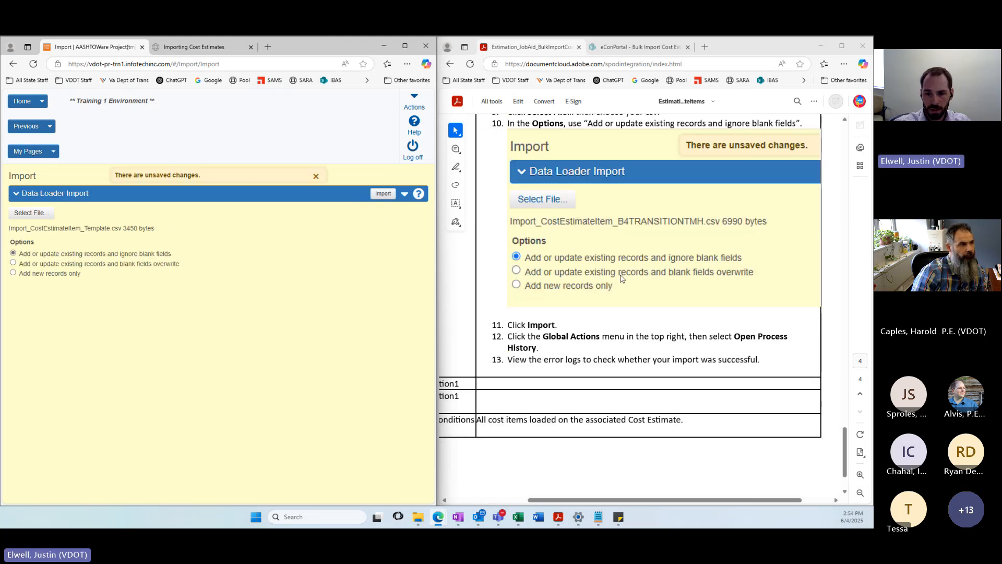
scroll(621, 278, "down", 1)
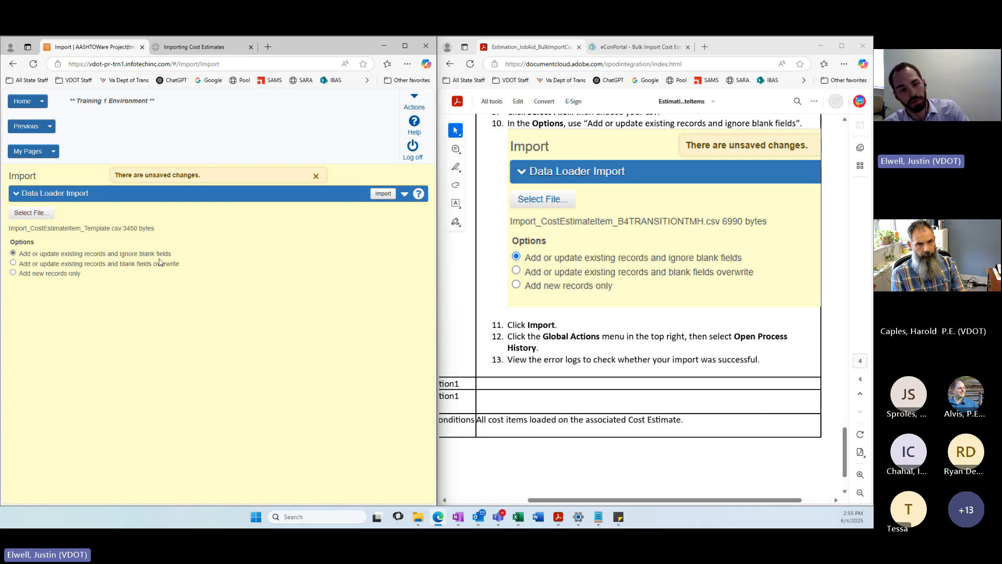
- Read step 4 of the Importing Cost Estimates help topic, highlighting its two import option bullets
left_click(198, 50)
left_click(91, 47)
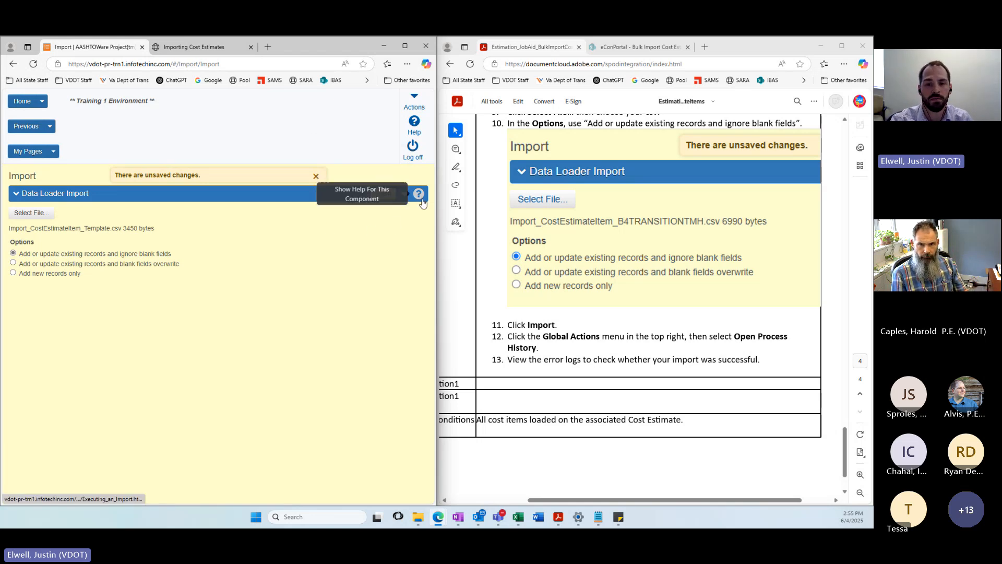
left_click(169, 48)
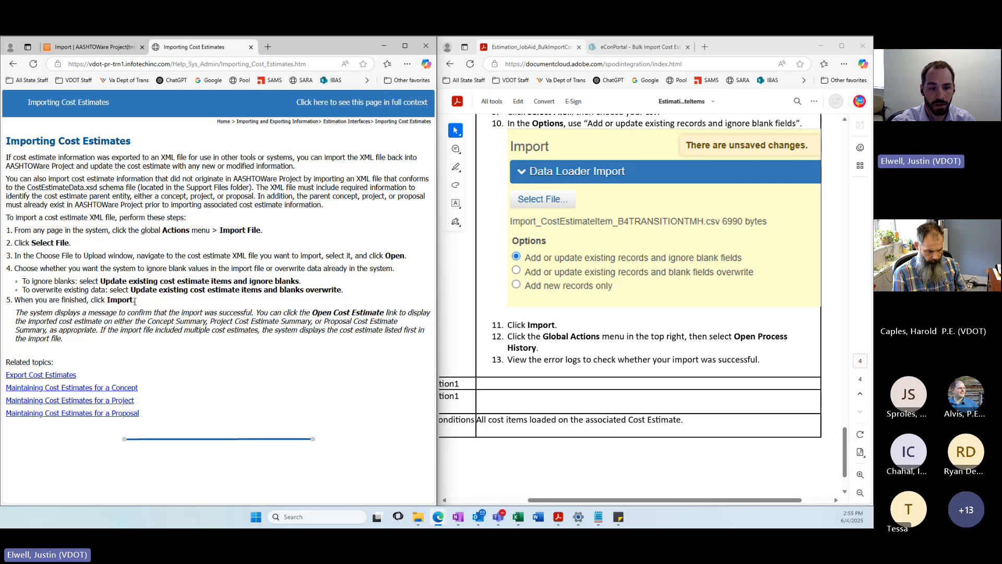
left_click_drag(353, 294, 14, 282)
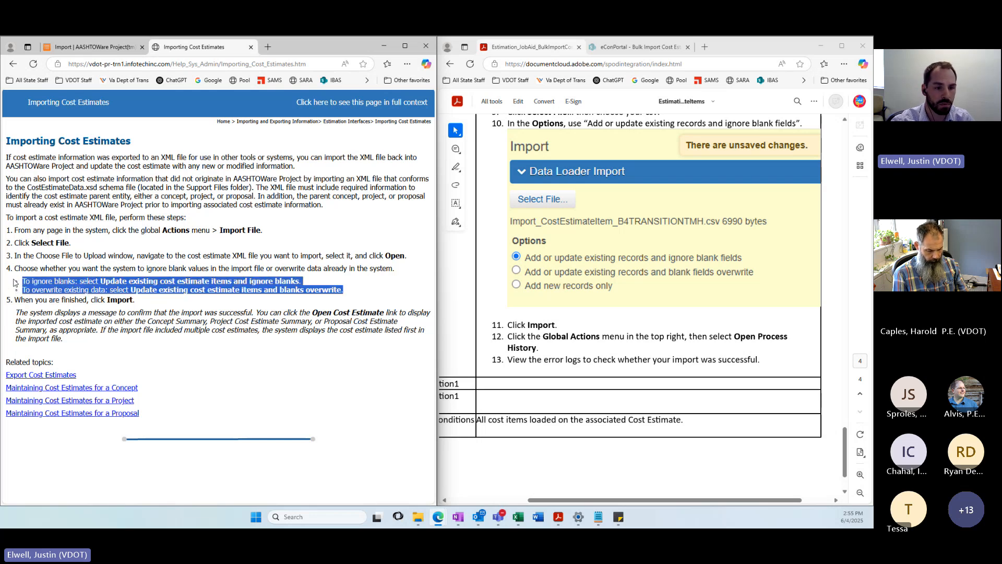
left_click(57, 285)
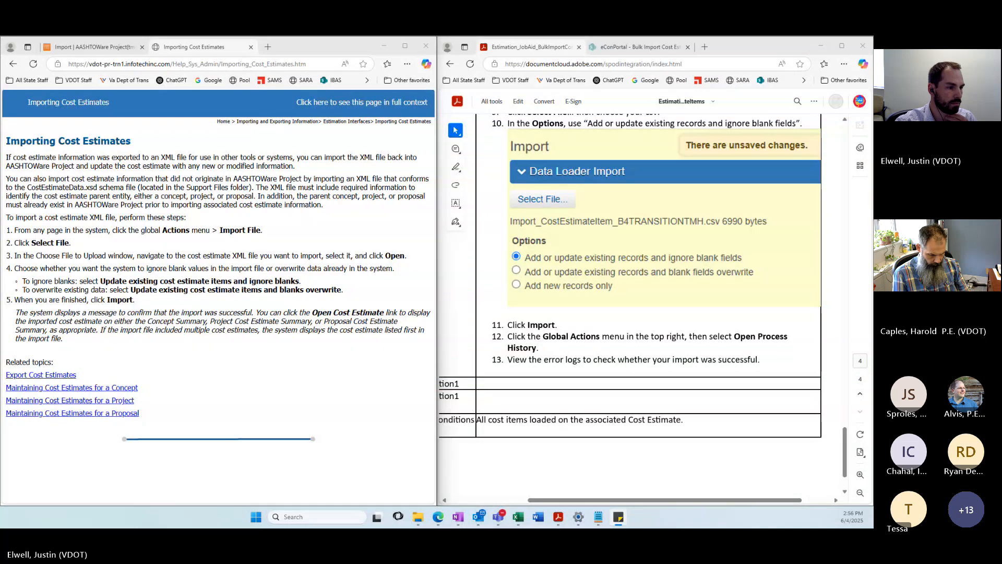
- Return to the Import page with Import_CostEstimateItem_Template.csv loaded and check its import and actions menus
left_click(110, 48)
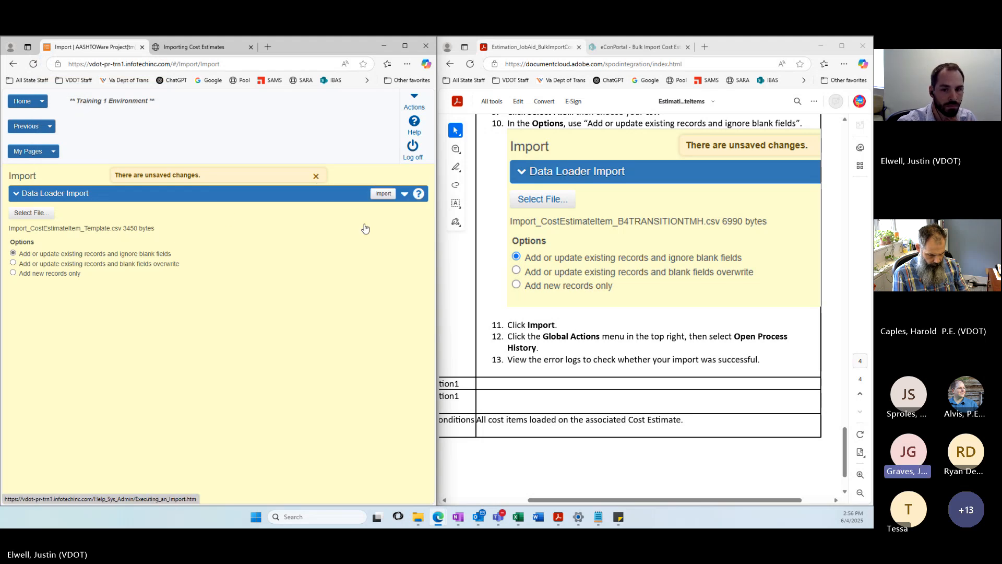
left_click(404, 197)
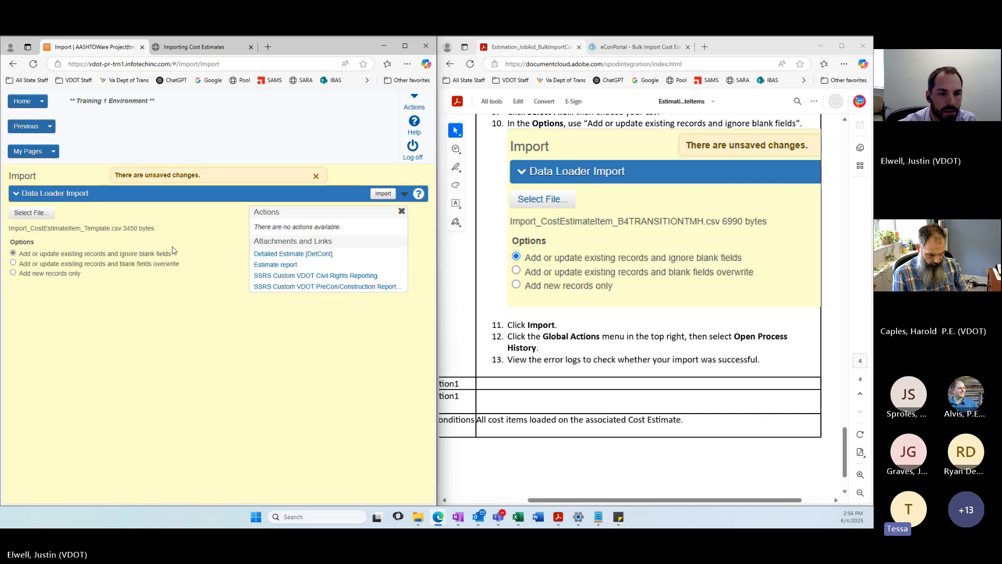
left_click(415, 106)
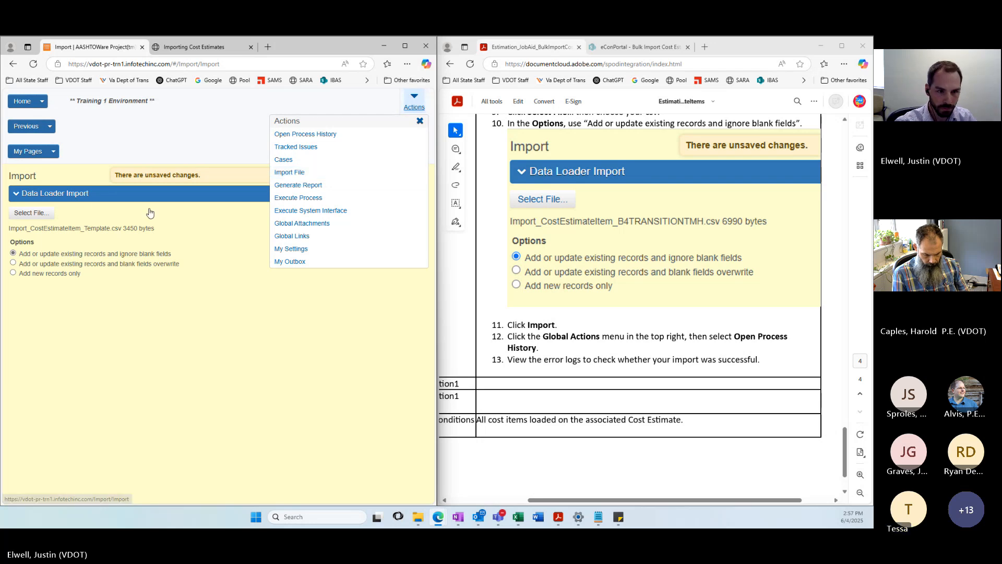
left_click(204, 224)
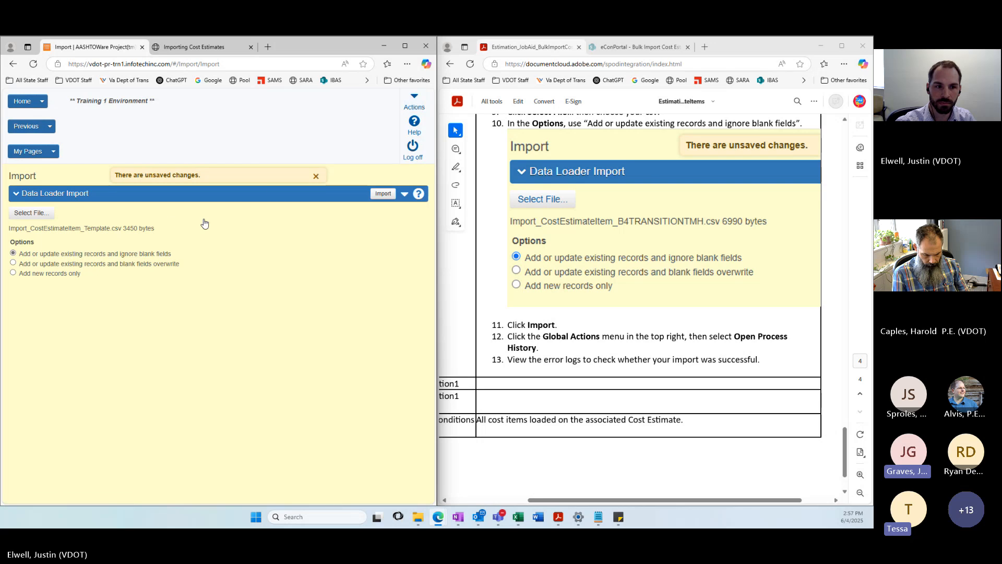
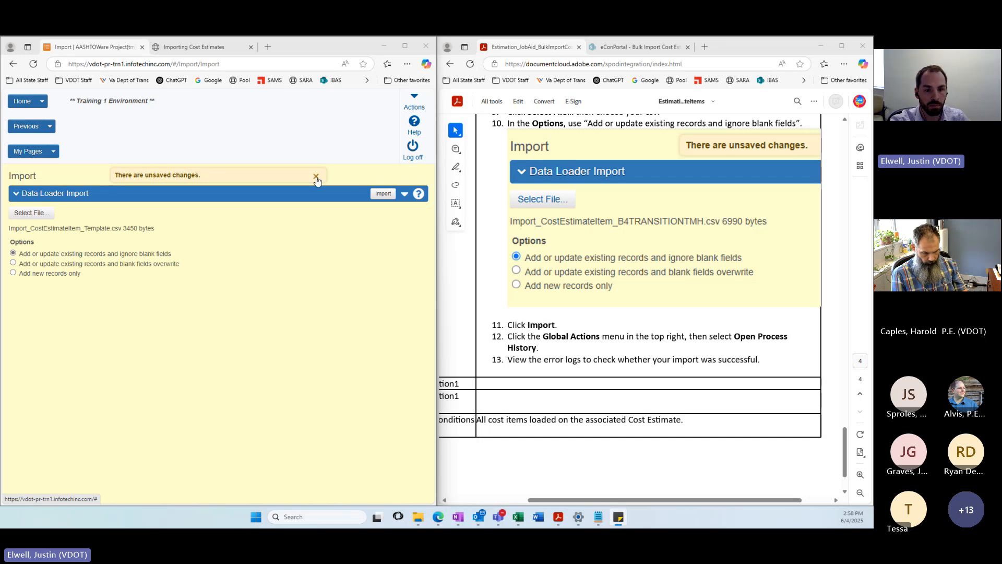
- Dismiss the unsaved-changes notice, then glance at the eConPortal document library and close it
left_click(316, 177)
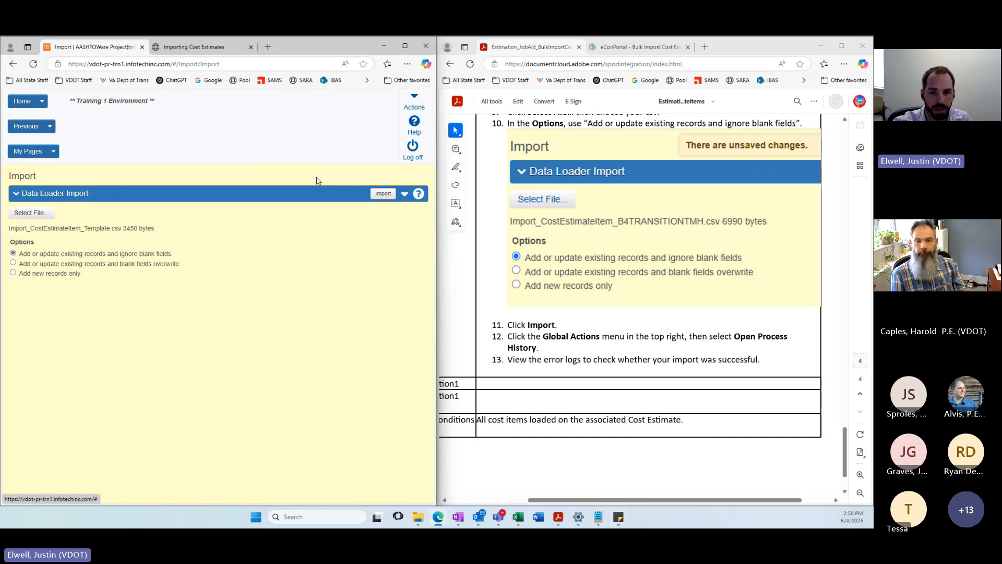
scroll(626, 277, "down", 1)
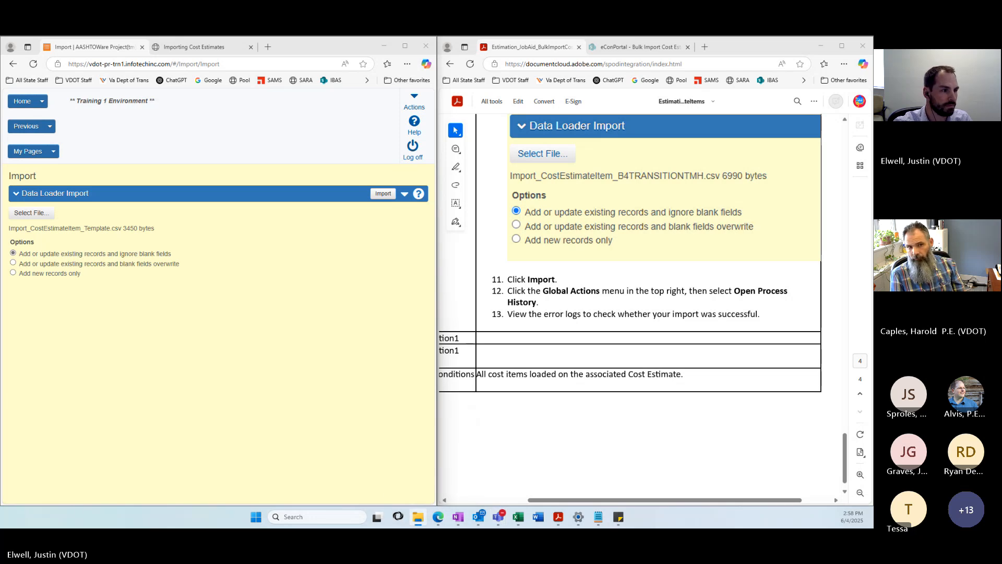
left_click(634, 46)
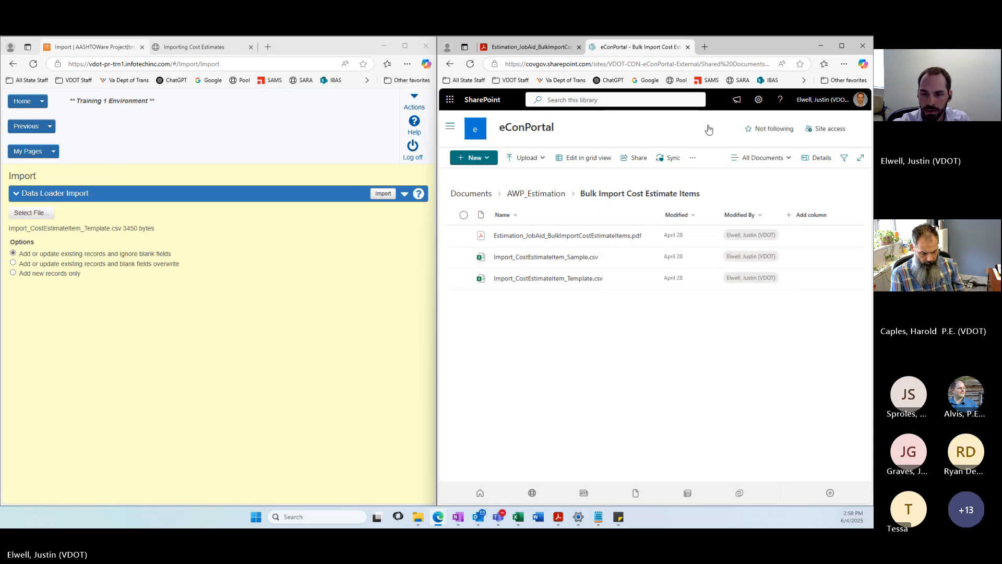
left_click(687, 47)
- Review the job aid's import steps, pointing out Save in step 6
scroll(634, 291, "up", 5)
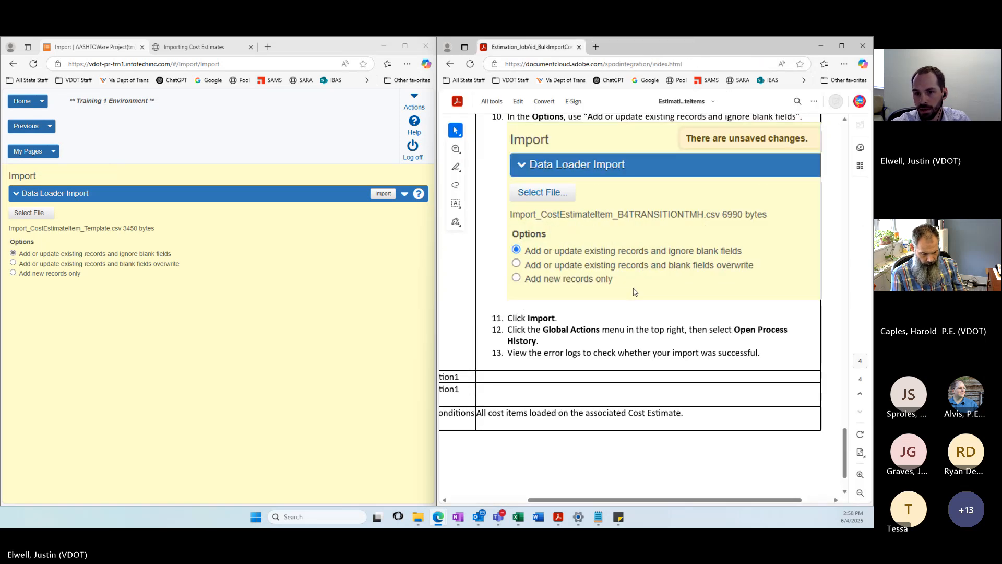
scroll(634, 291, "up", 3)
scroll(631, 292, "down", 3)
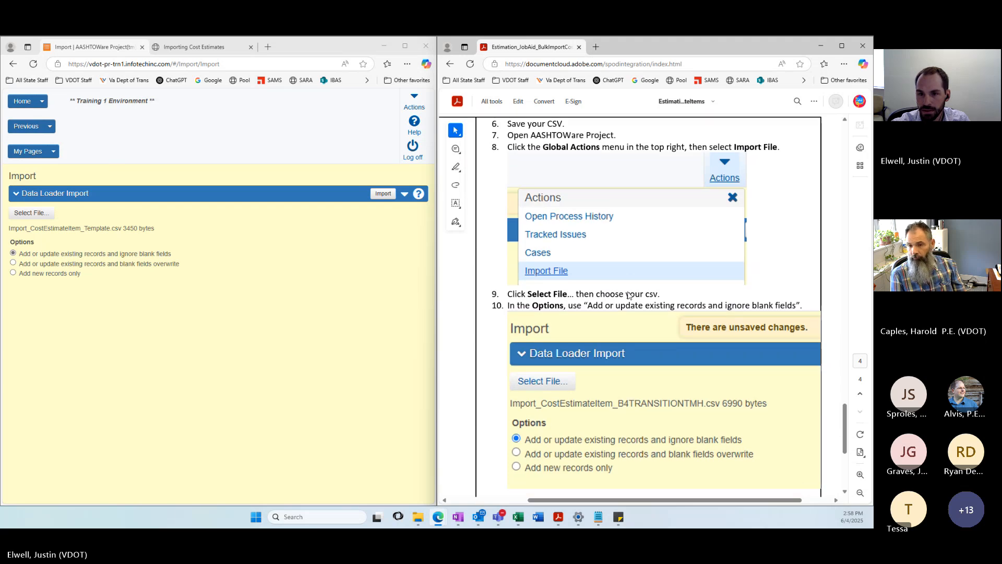
scroll(629, 294, "up", 3)
scroll(628, 295, "down", 1)
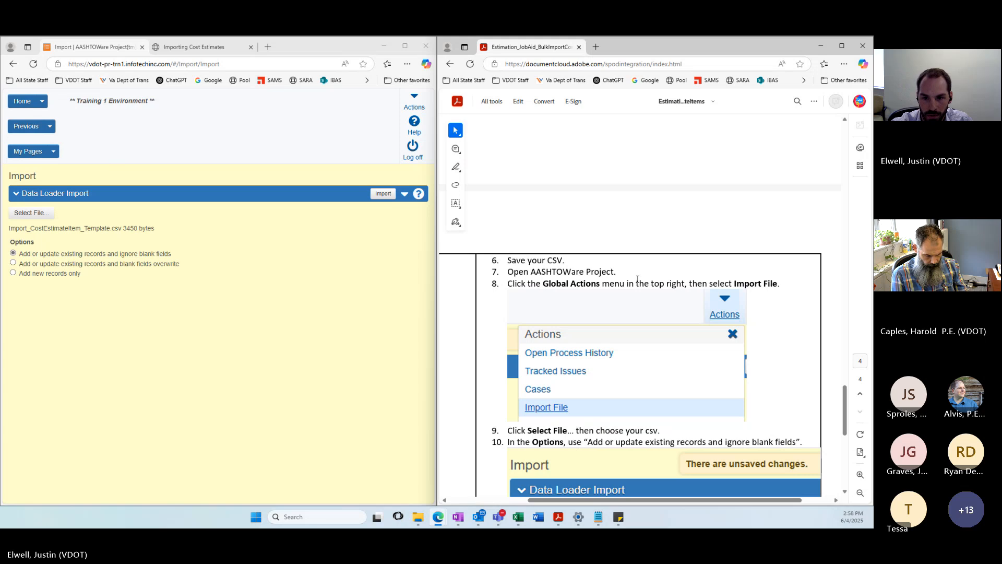
scroll(632, 277, "down", 1)
double_click(517, 216)
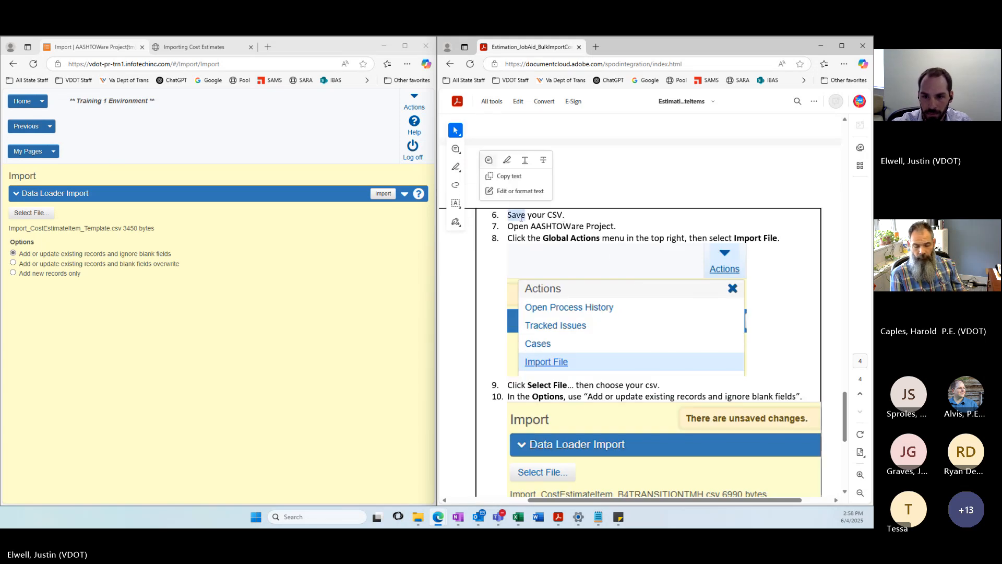
left_click(549, 216)
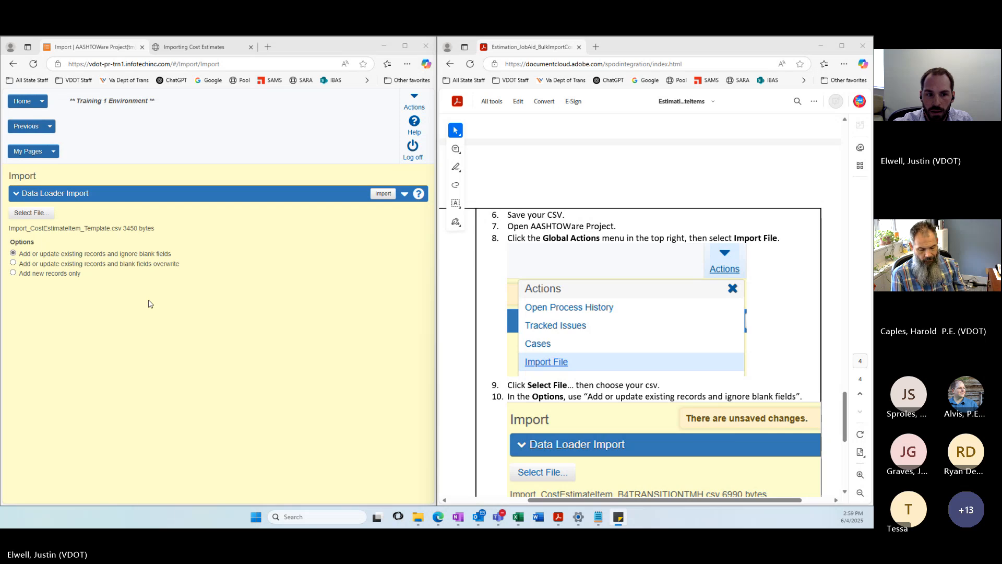
scroll(705, 293, "down", 5)
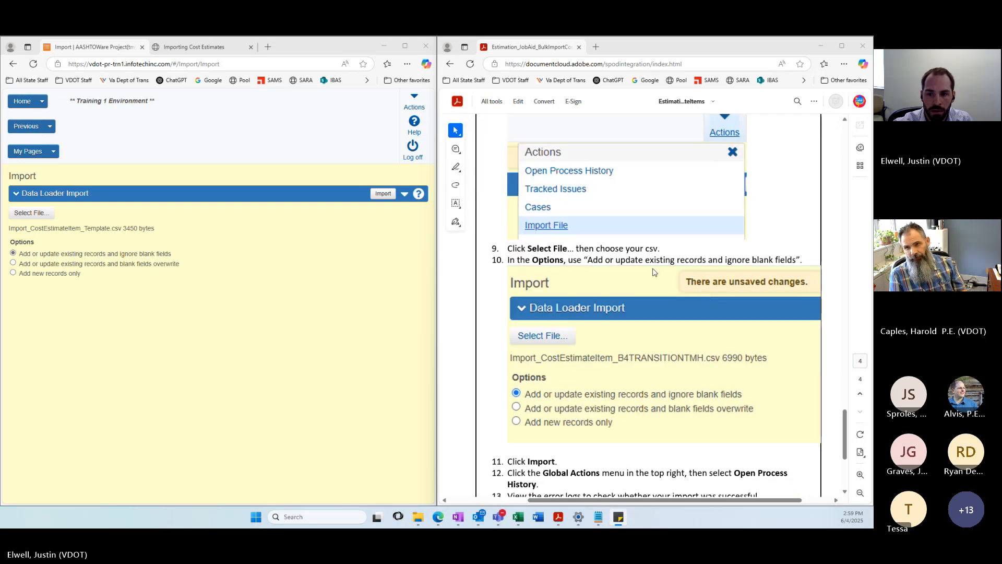
scroll(488, 209, "down", 2)
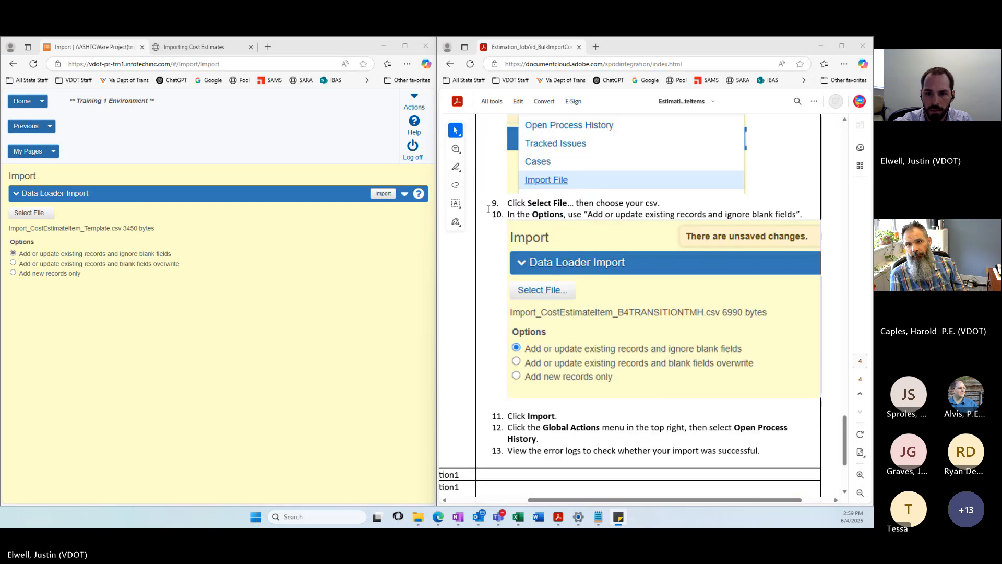
scroll(488, 209, "down", 4)
scroll(569, 318, "up", 2)
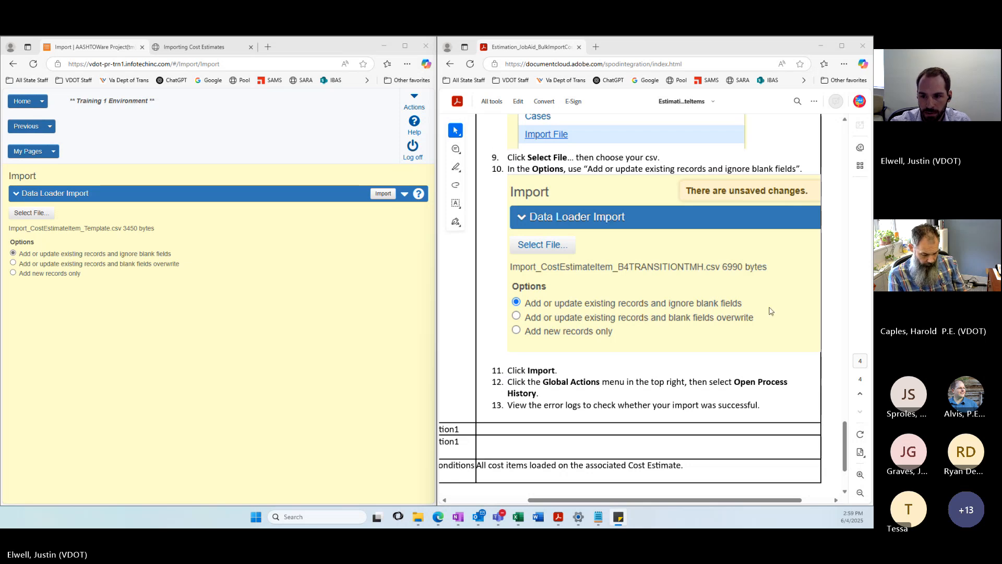
- Submit the template CSV import, confirmed as process 214419, and open the global Actions list
left_click(383, 194)
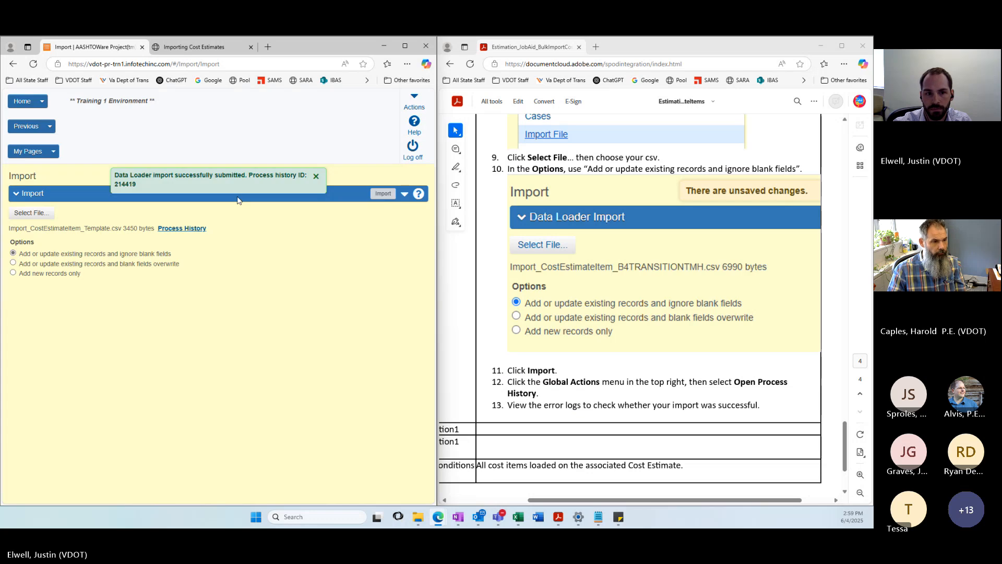
scroll(716, 314, "down", 2)
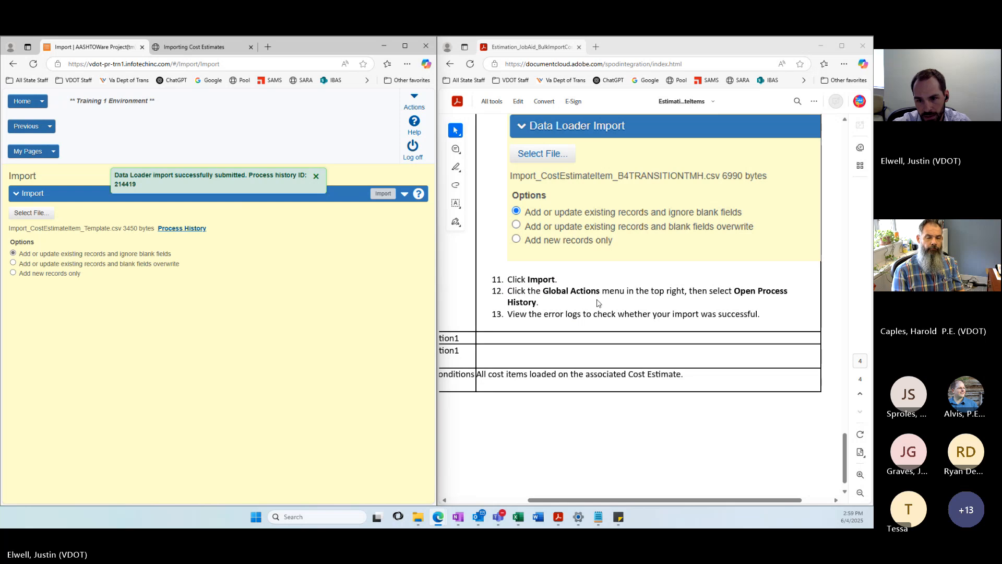
left_click(414, 102)
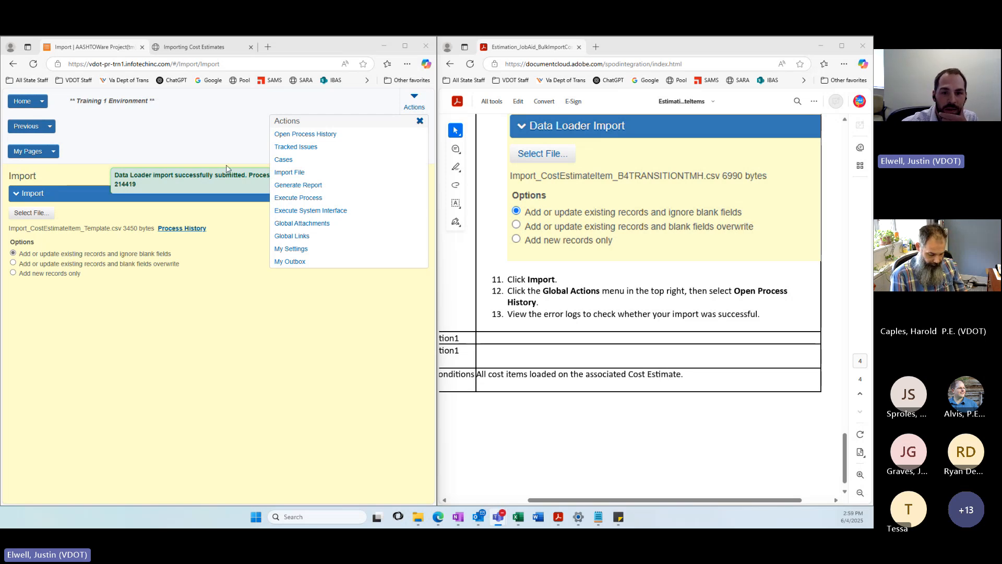
- Open Process History and download the DataLoadSummary log of the successful 2:59 PM import
left_click(302, 137)
left_click(301, 136)
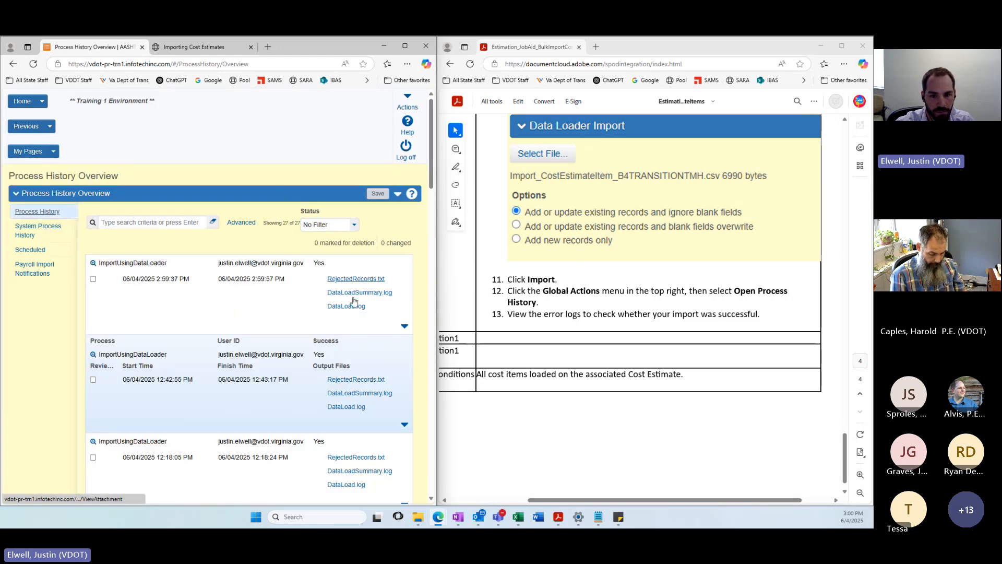
left_click(382, 295)
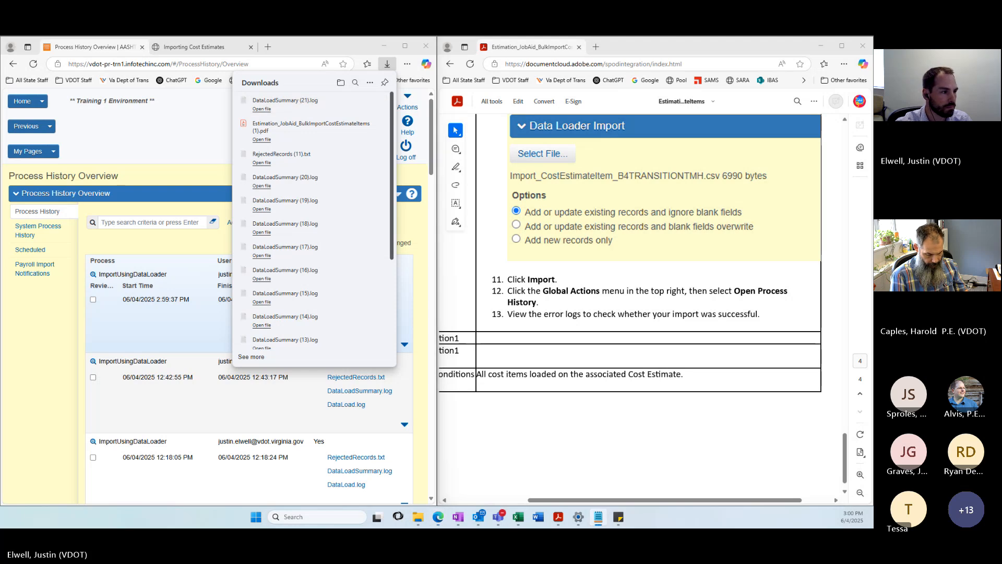
- Show DataLoadSummary (21).log's CostEstimateItem counts: 3 processed, 0 updated, 0 rejected
left_click_drag(1, 49, 685, 105)
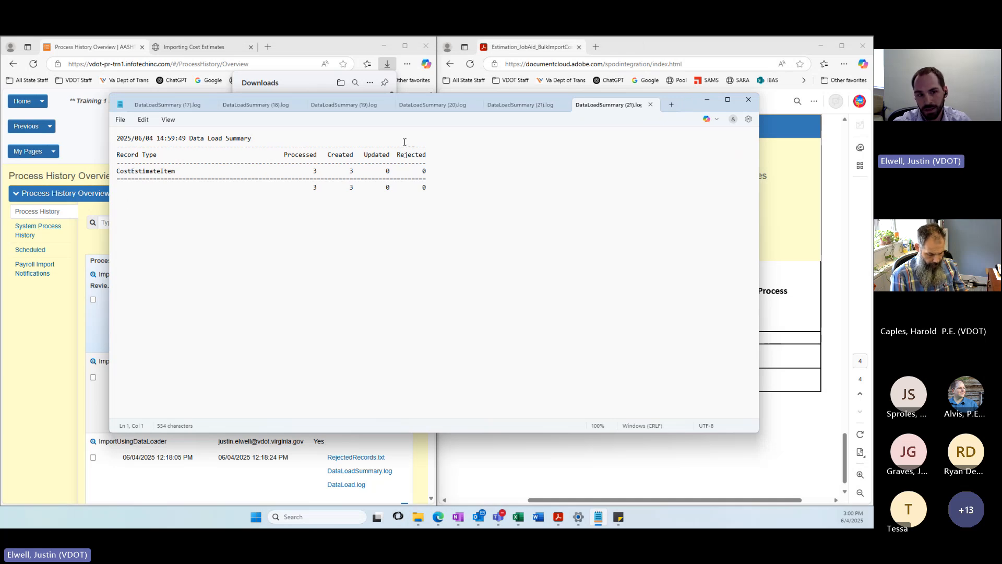
double_click(149, 178)
double_click(149, 172)
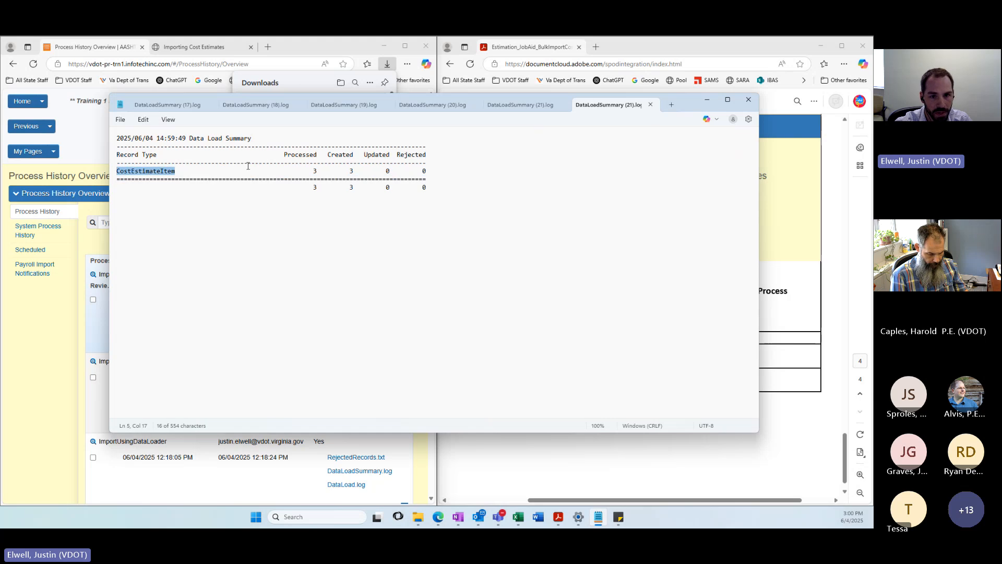
left_click(312, 170)
left_click_drag(316, 172, 351, 173)
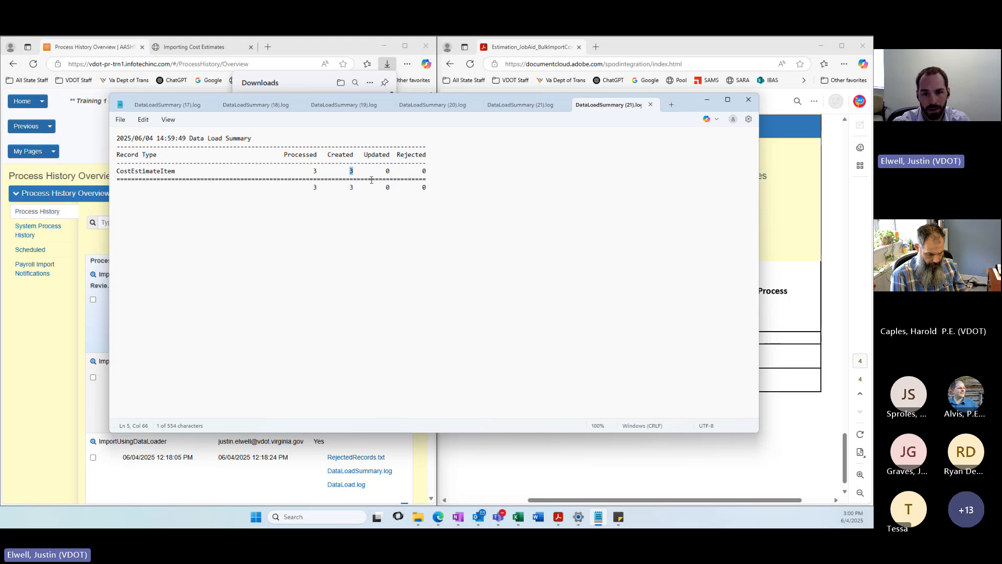
left_click(392, 171)
left_click(426, 171)
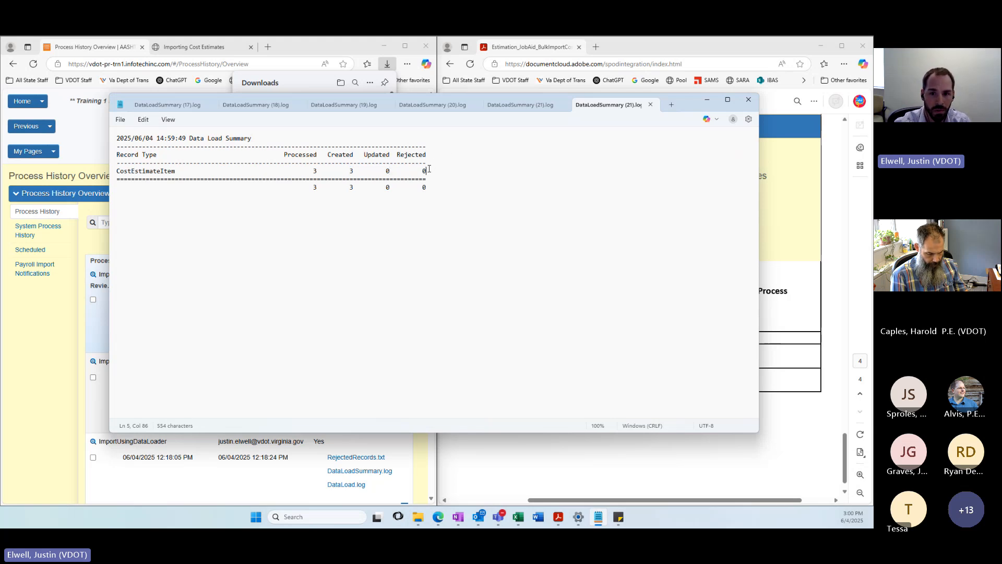
- Compare with the earlier (20) log's 2 rejected records, then return to the (21) log
left_click(445, 106)
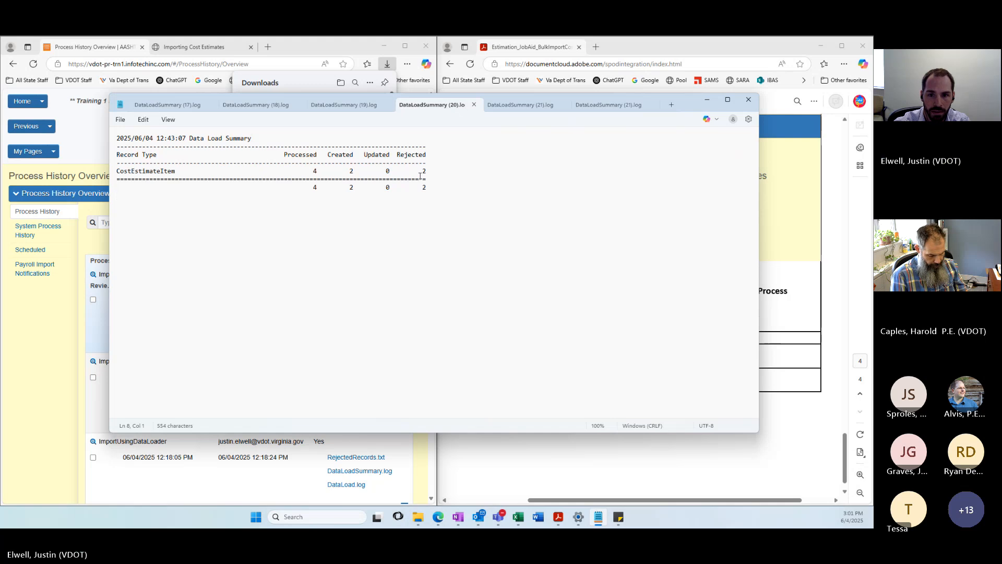
left_click_drag(427, 172, 268, 172)
left_click(365, 171)
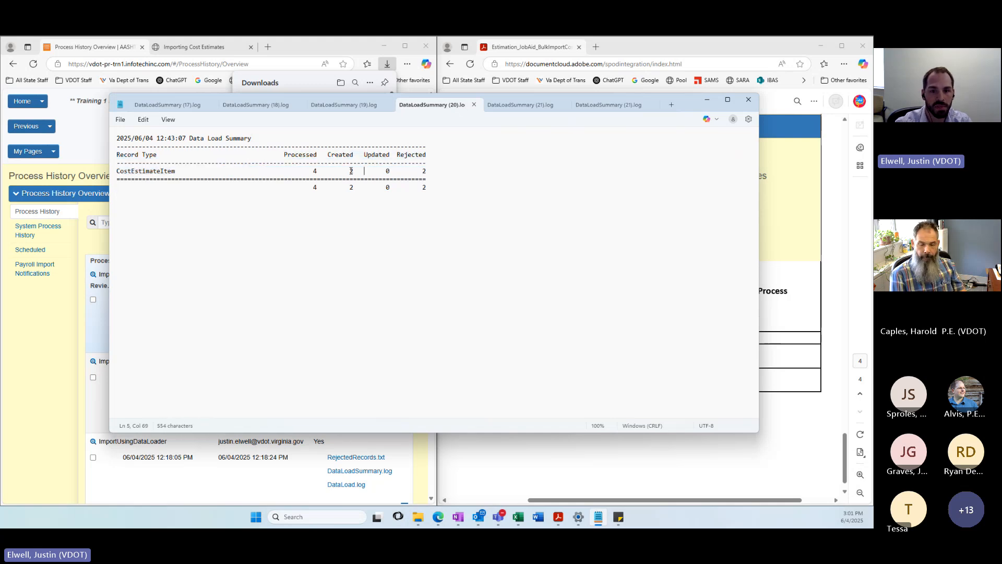
left_click(626, 106)
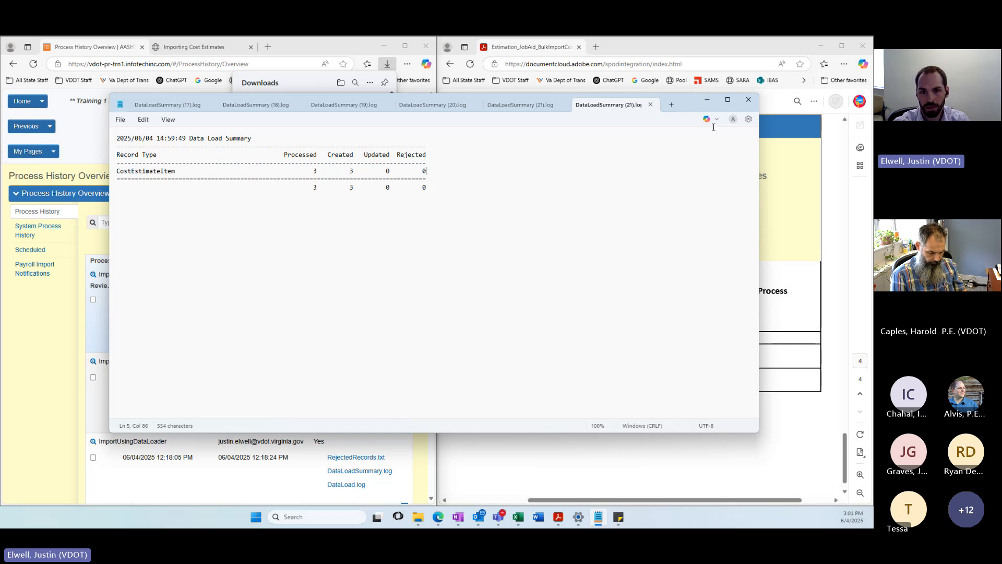
- Put the log away and return to the process history page
left_click(706, 102)
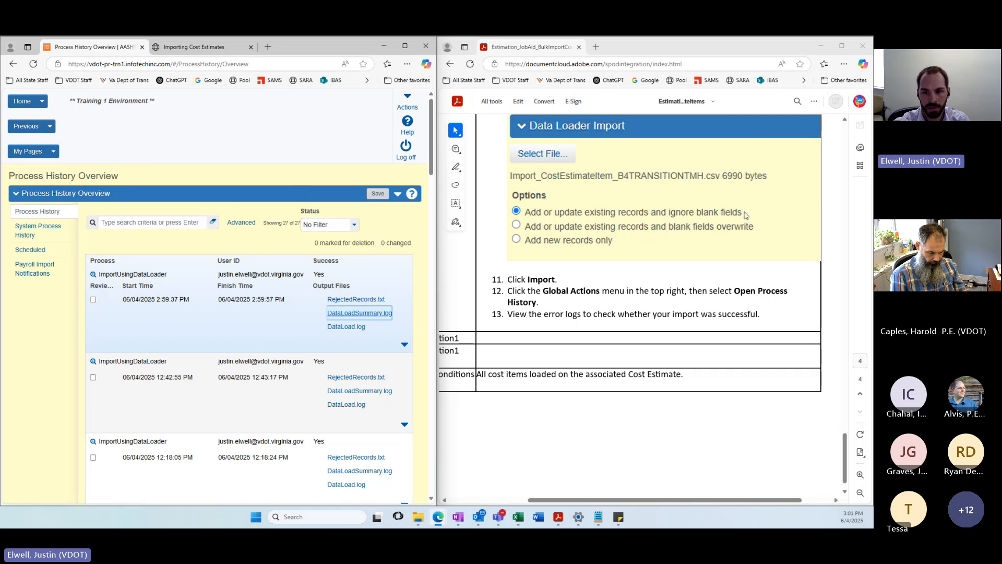
left_click(51, 128)
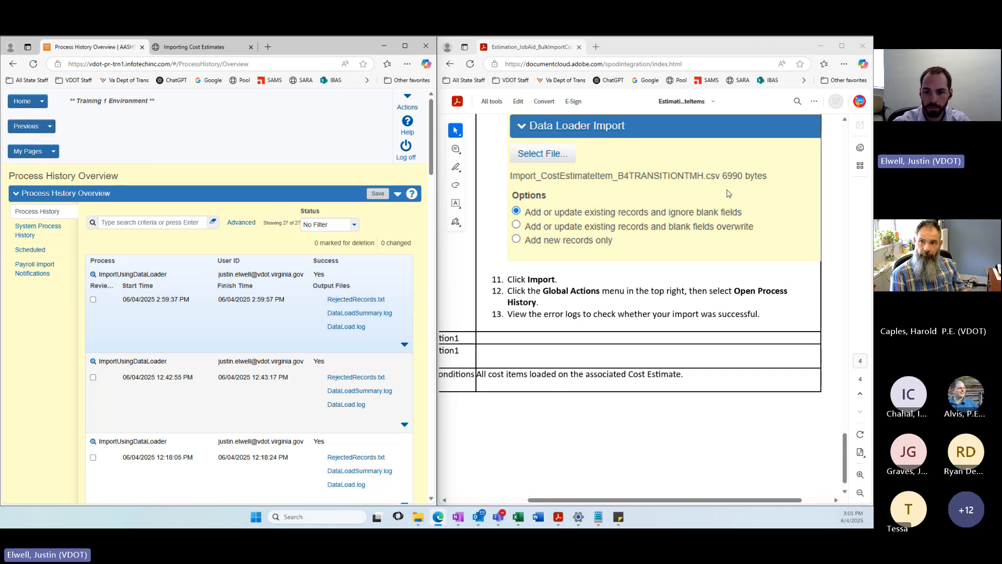
scroll(700, 220, "down", 1)
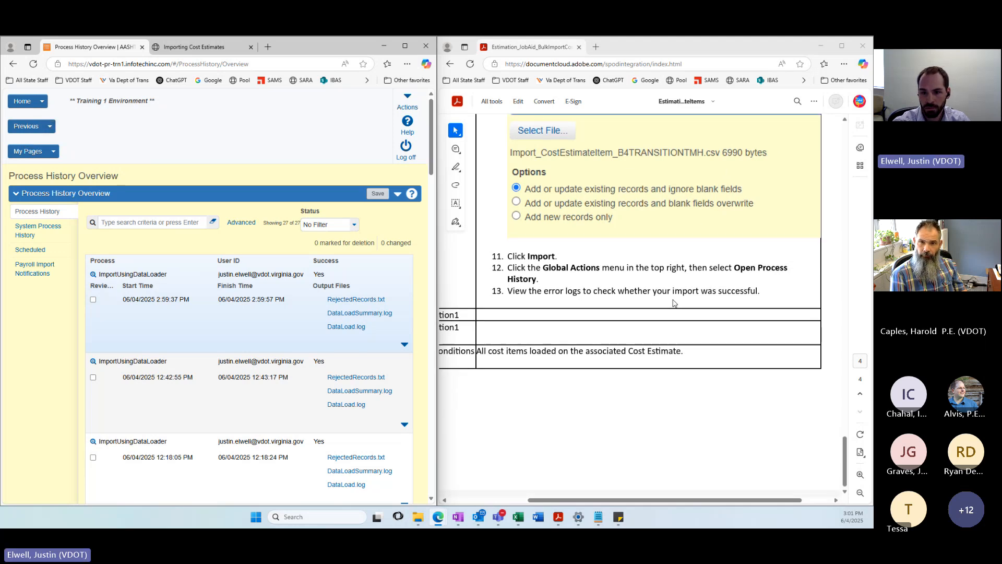
scroll(663, 297, "up", 2)
scroll(671, 301, "left", 3)
scroll(673, 303, "up", 2)
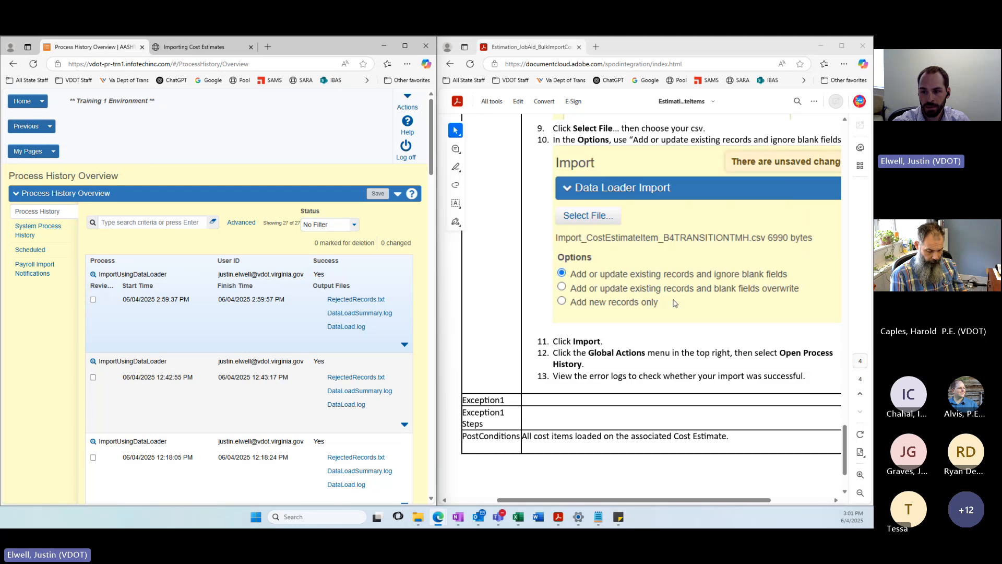
scroll(668, 302, "right", 3)
- Go back to the Cost Estimate Summary and list its three cost items totalling 293,060.00
left_click(53, 131)
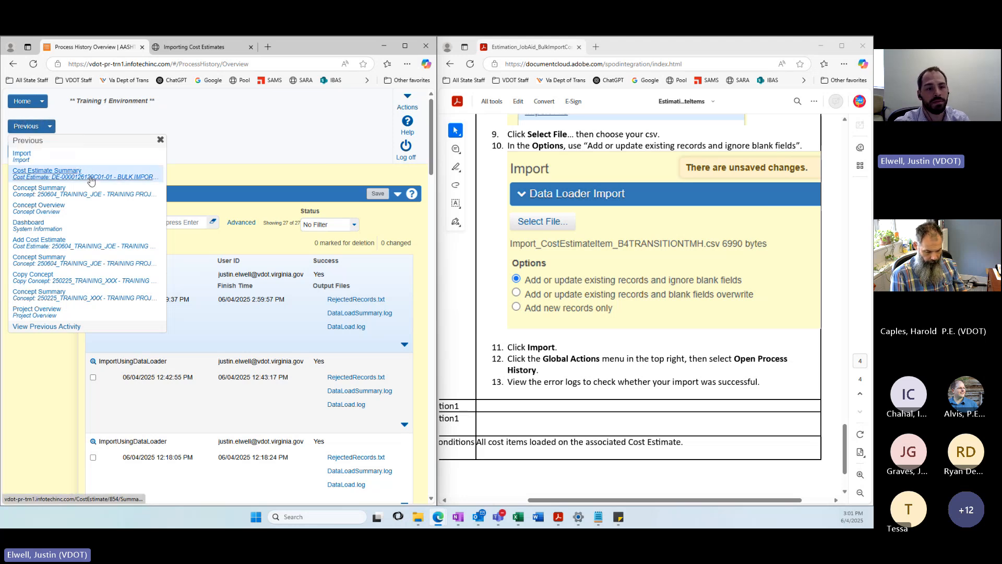
left_click(52, 176)
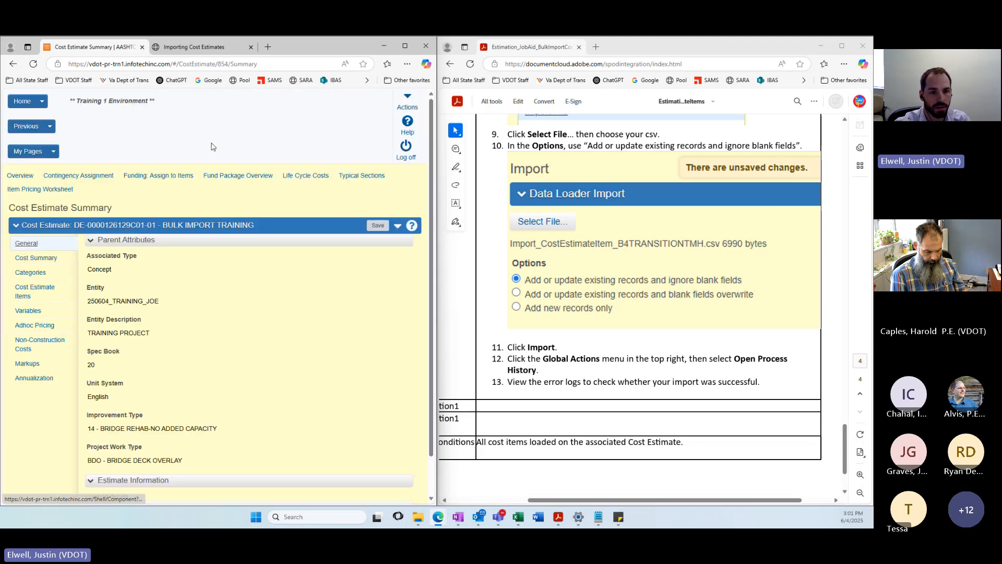
left_click(41, 290)
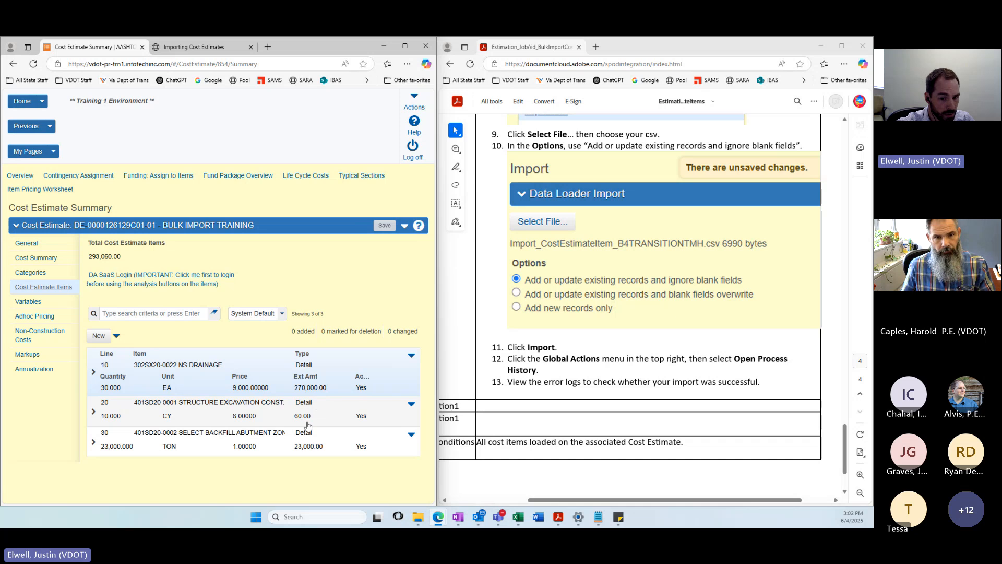
mouse_move(519, 522)
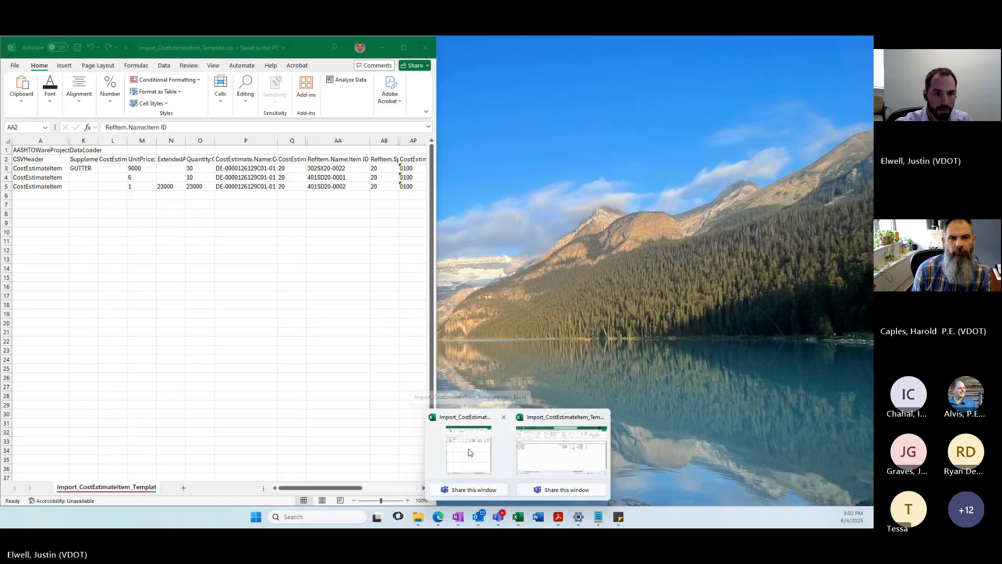
- Minimize the Excel template window to reveal the estimate's cost items
left_click(469, 452)
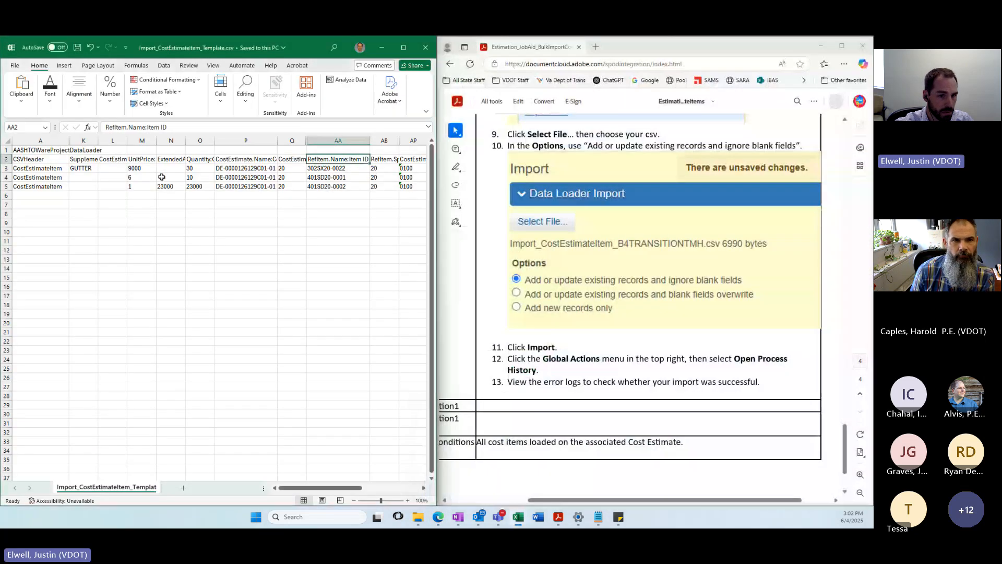
left_click(383, 48)
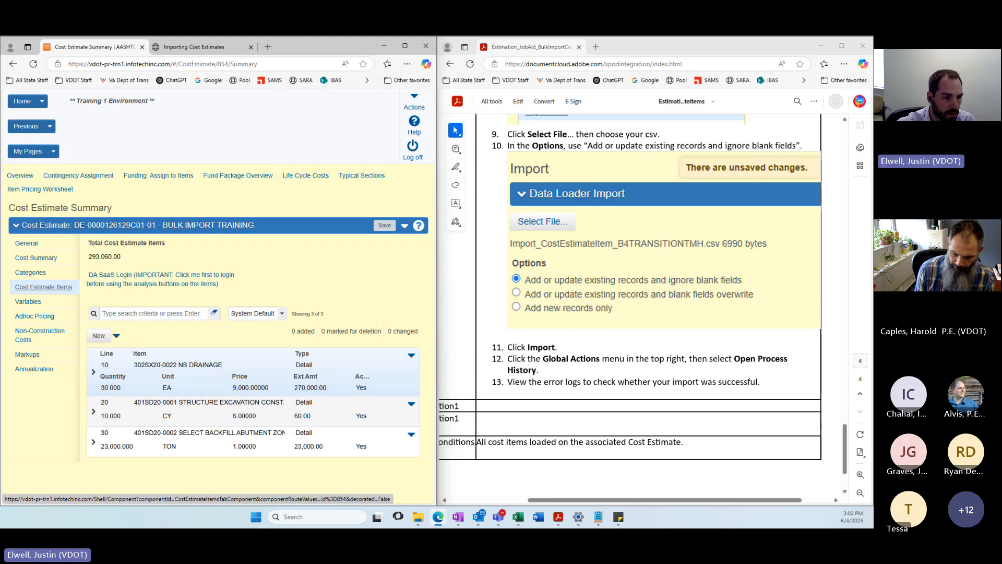
left_click(94, 373)
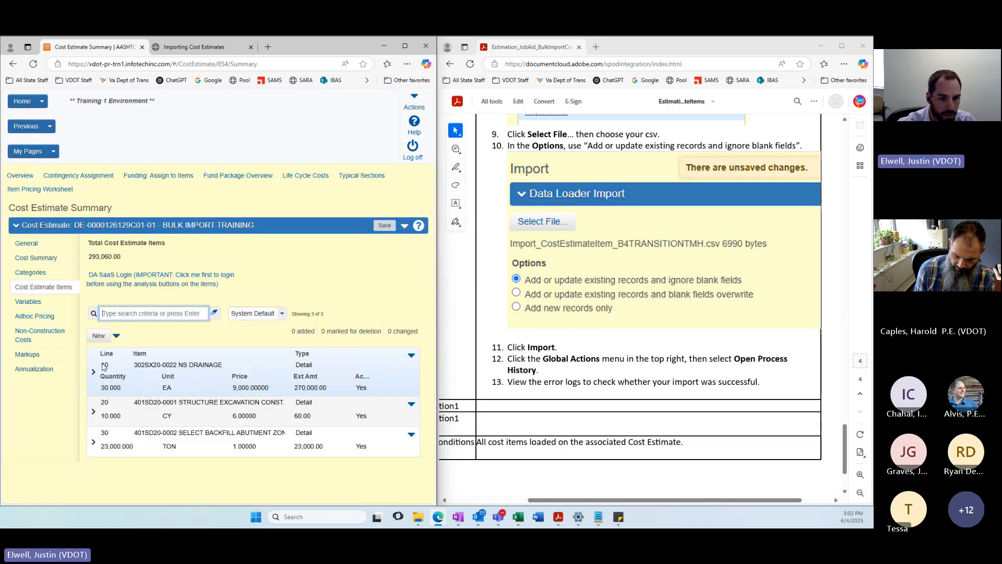
left_click(107, 365)
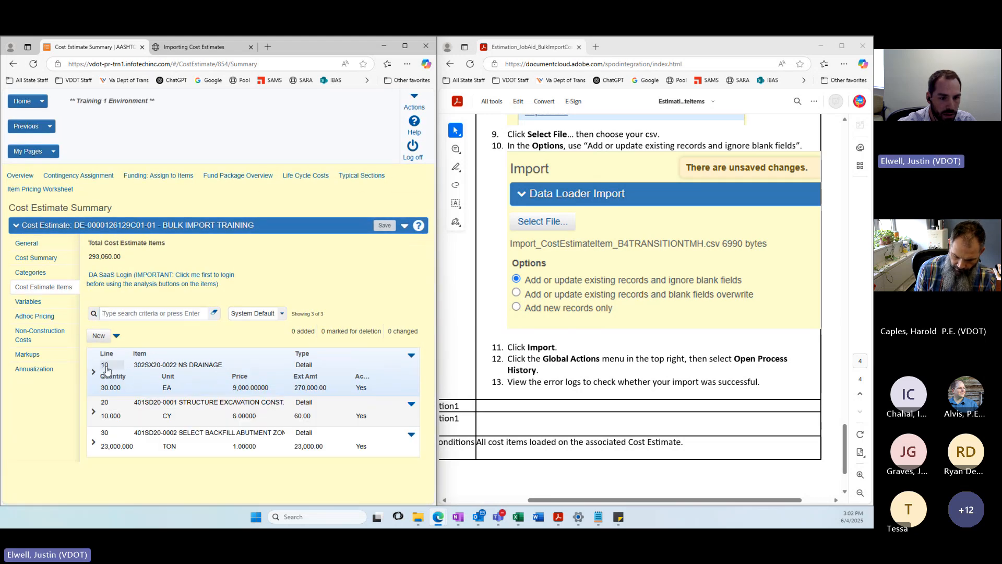
left_click(105, 410)
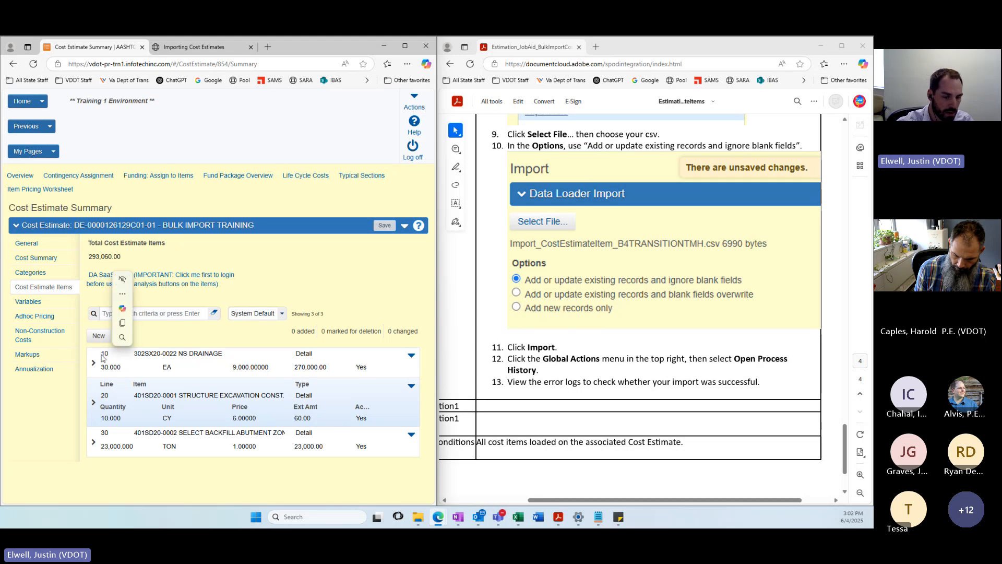
double_click(102, 359)
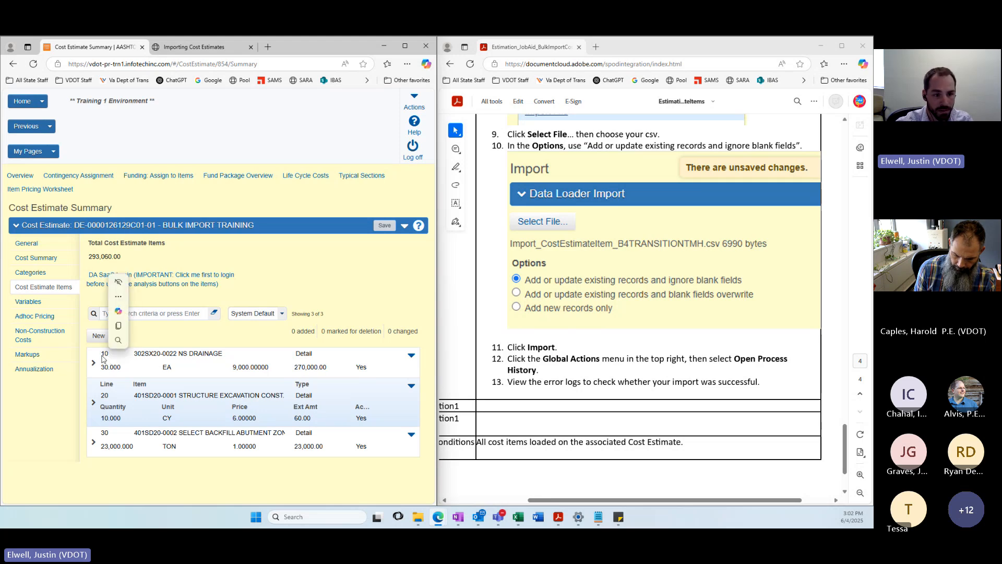
left_click(31, 272)
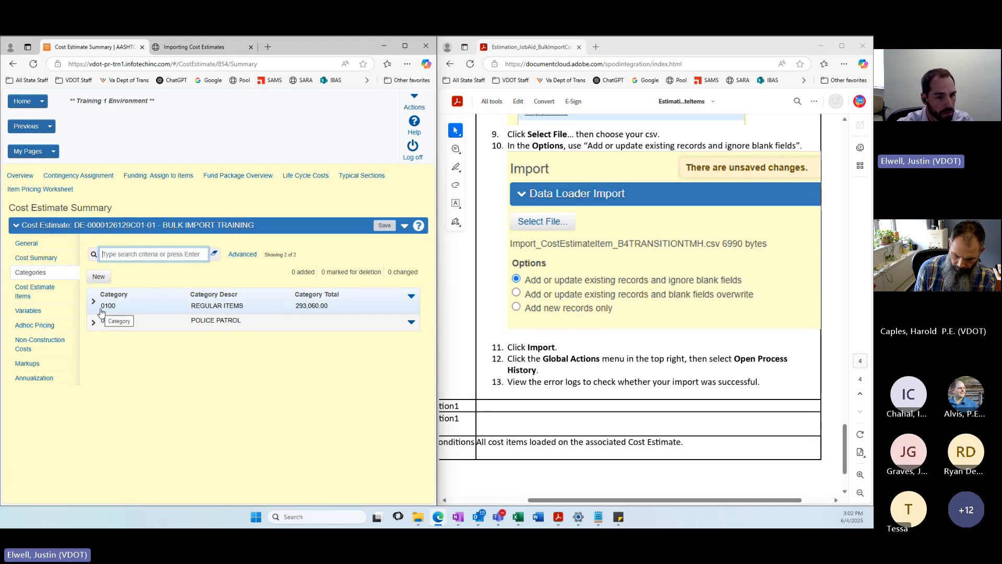
left_click(28, 247)
scroll(197, 320, "down", 1)
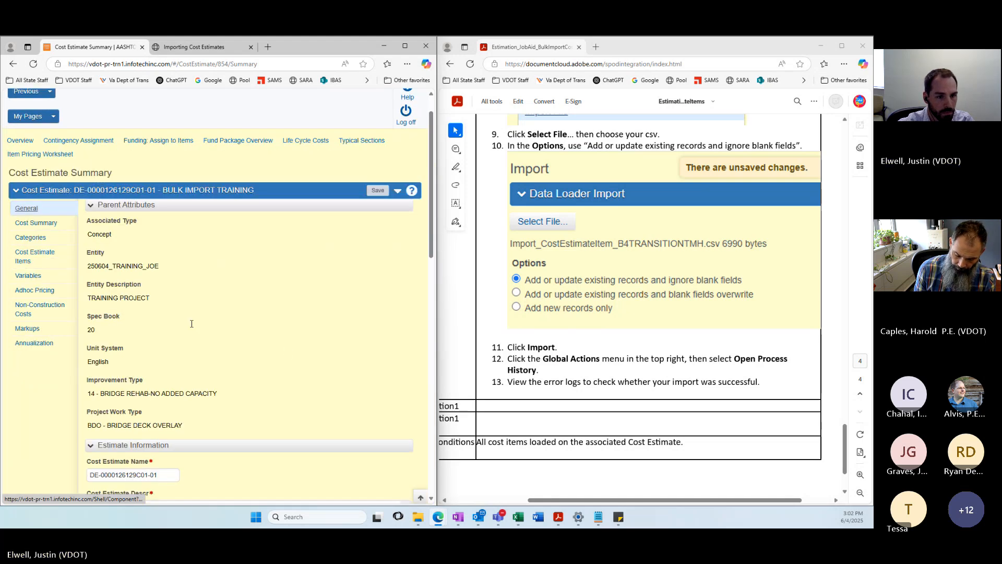
left_click(32, 250)
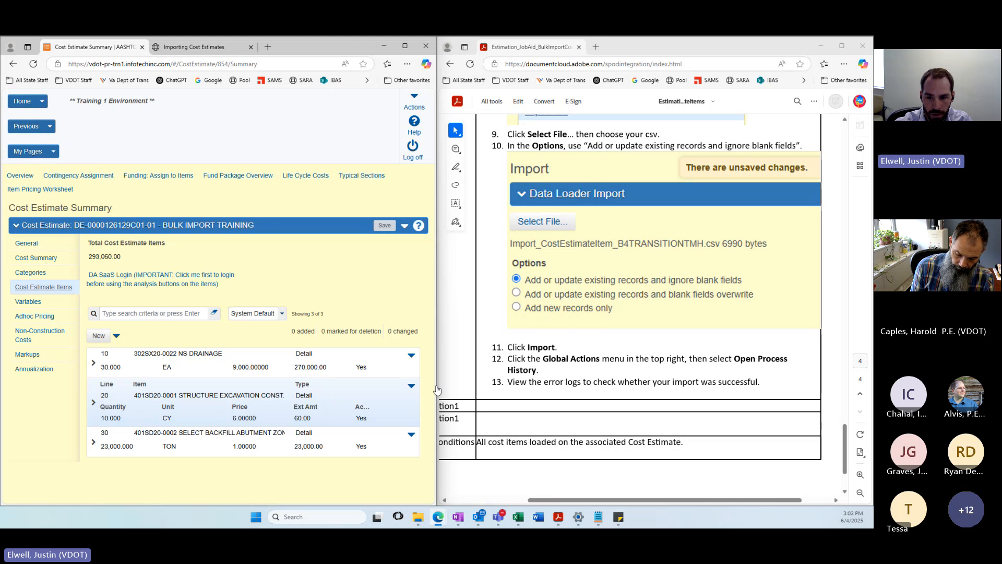
scroll(510, 317, "down", 2)
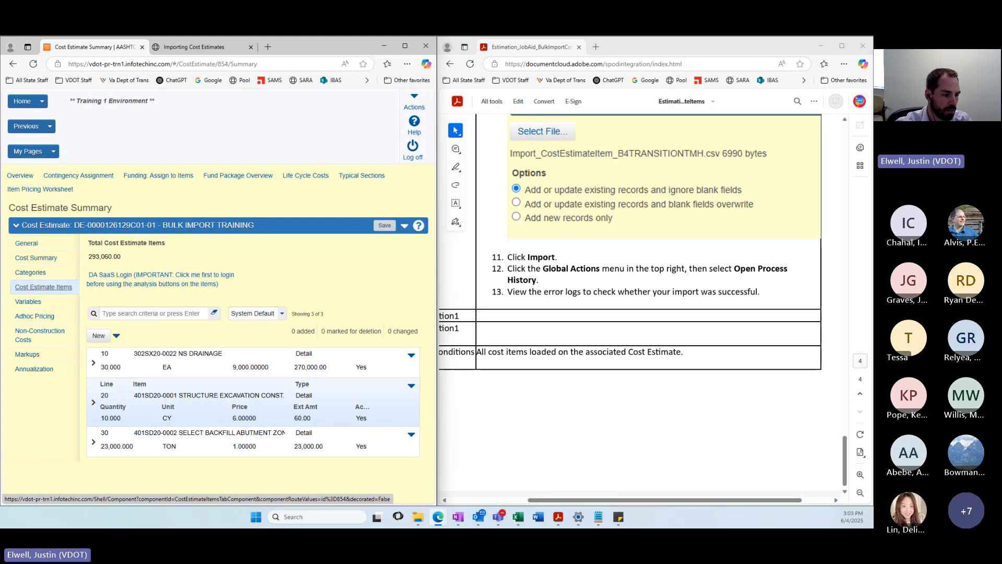
left_click(43, 286)
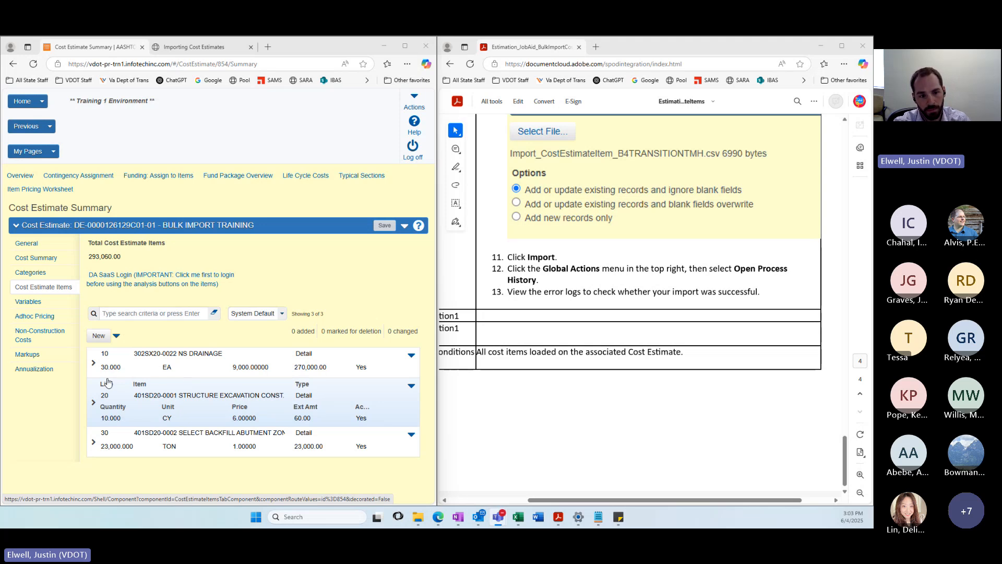
- Re-import Import_CostEstimateItem_Template.csv through Actions > Import File
left_click(417, 108)
left_click(303, 173)
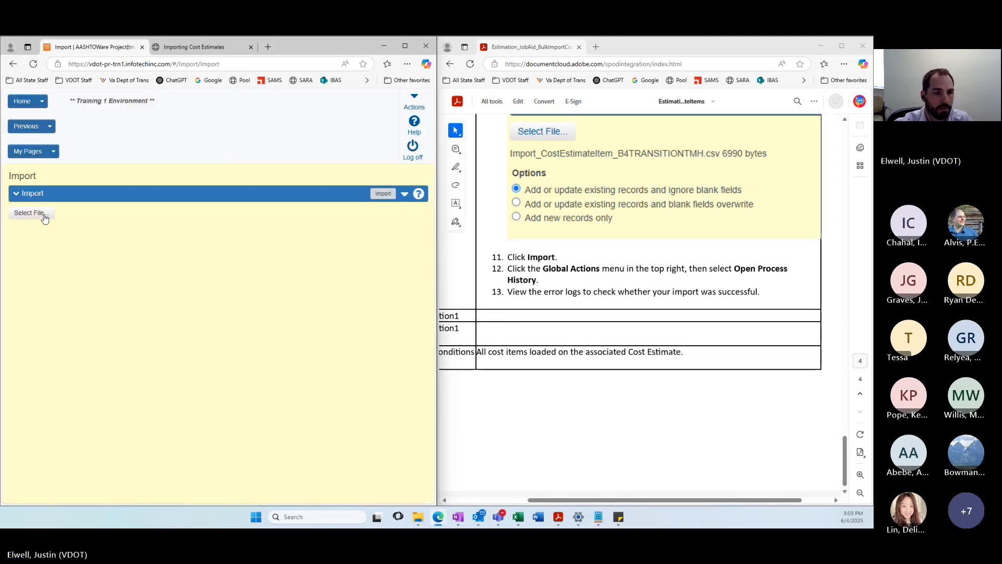
left_click(48, 215)
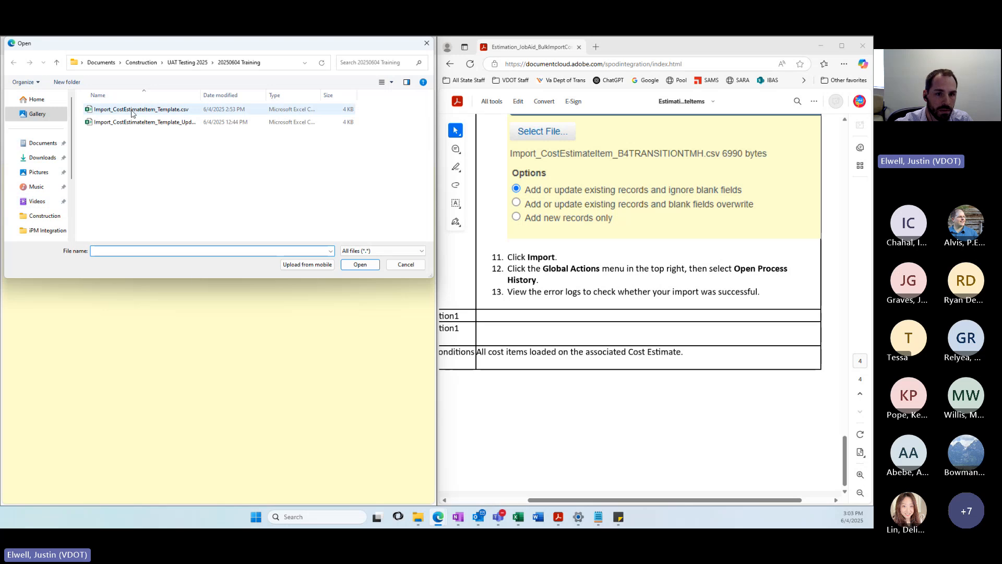
double_click(132, 113)
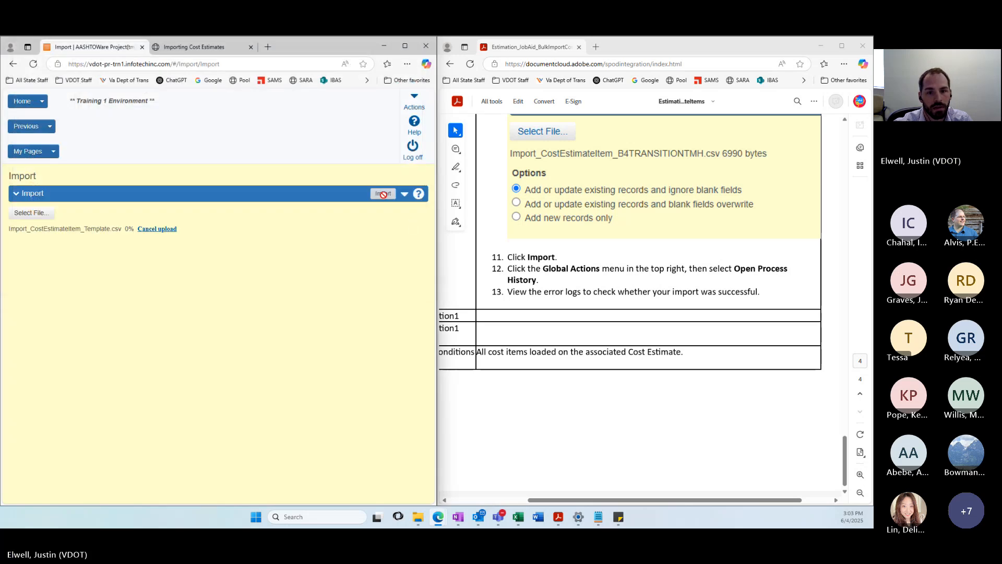
left_click(383, 194)
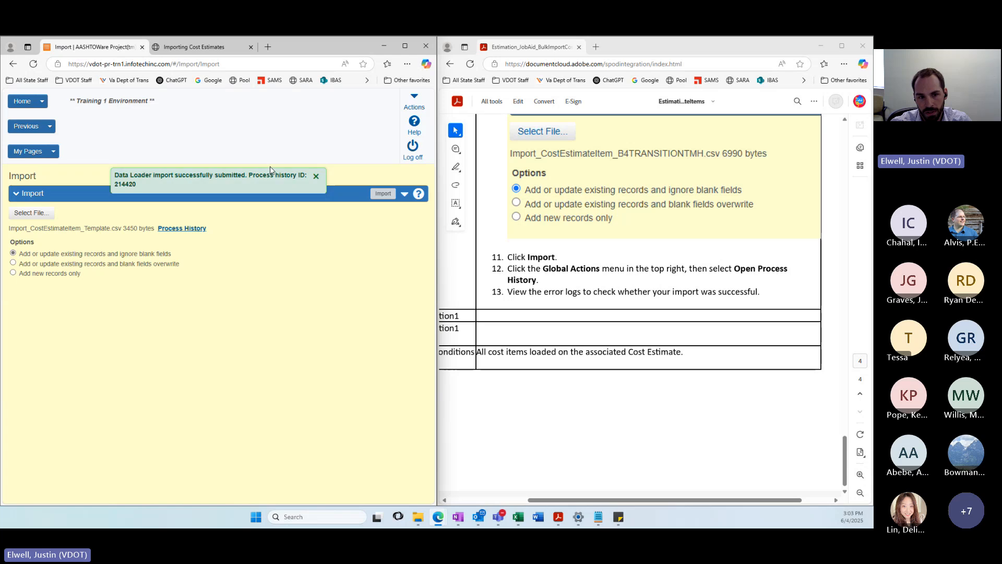
- Open Process History and view the successful 3:03:43 PM import run's details
left_click(49, 126)
left_click(409, 108)
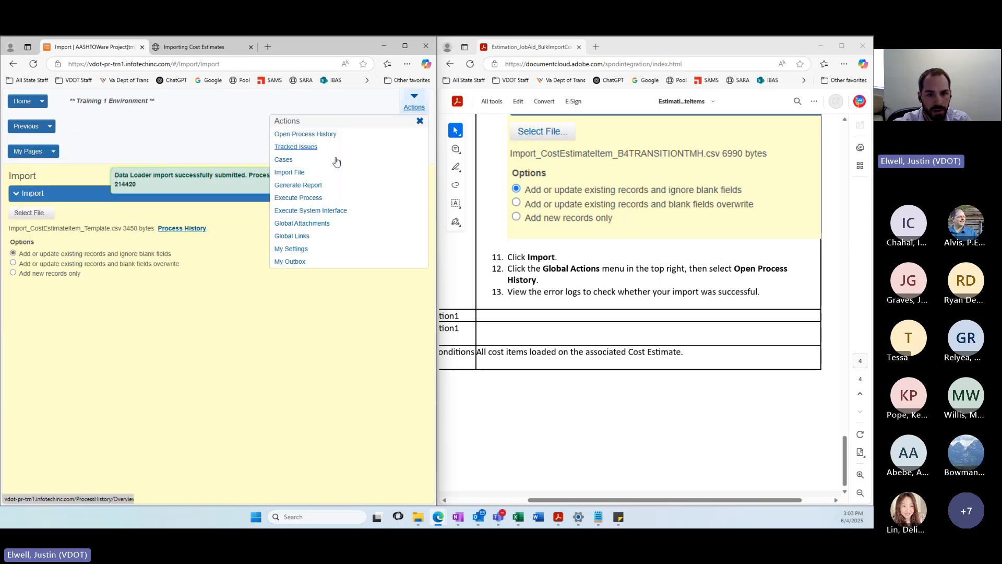
left_click(330, 135)
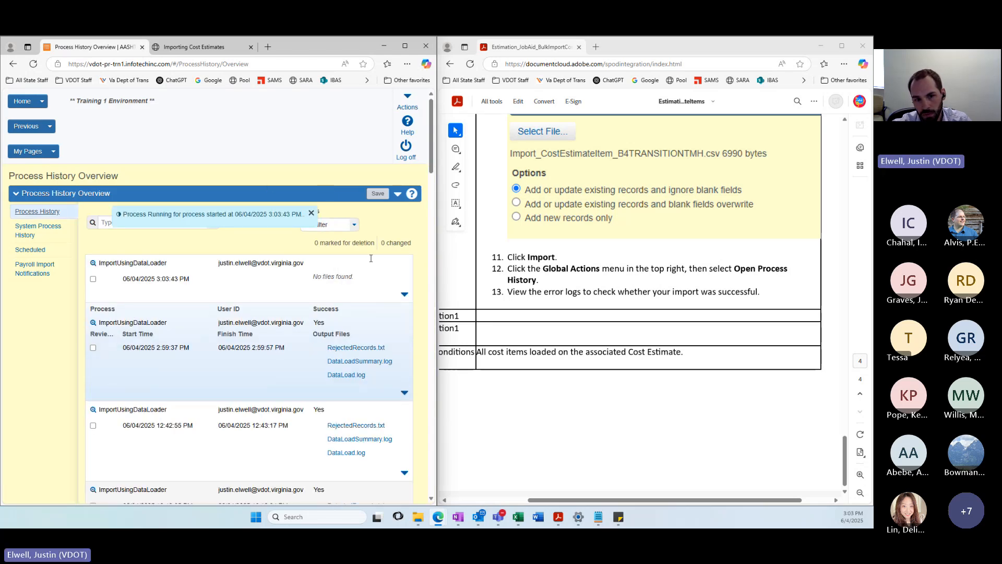
left_click(339, 282)
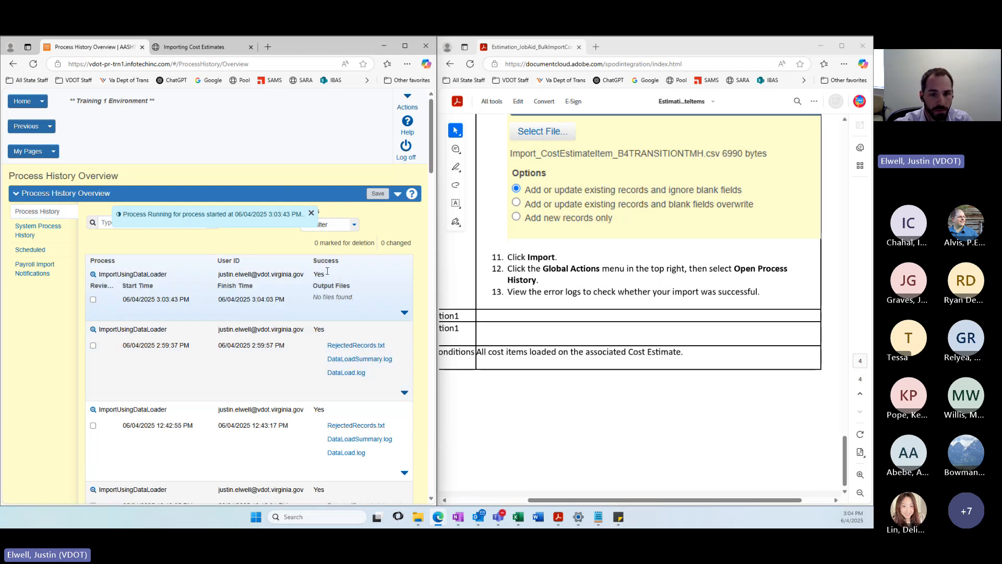
- Return to the Bulk Import Training estimate's cost items list
left_click(47, 125)
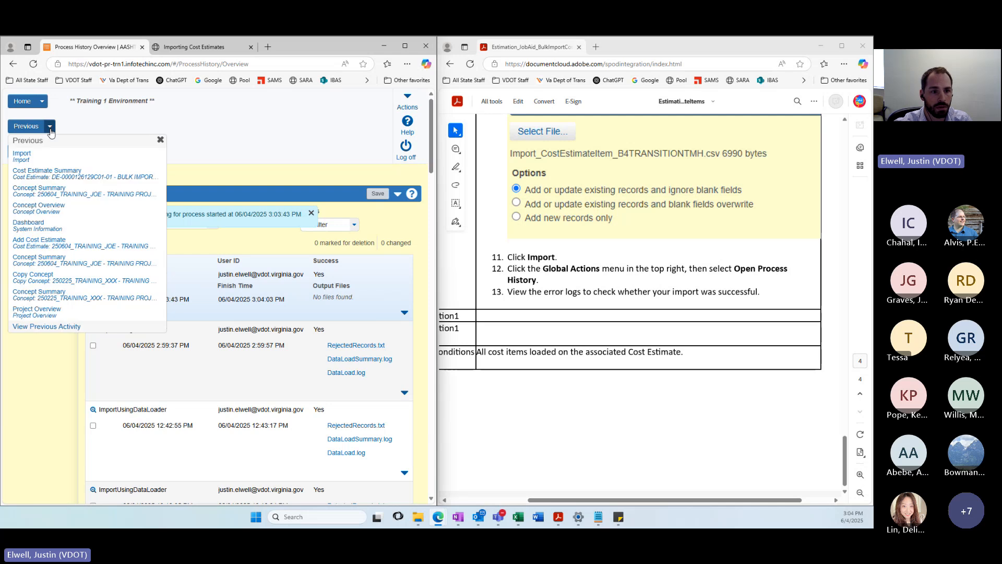
left_click(58, 174)
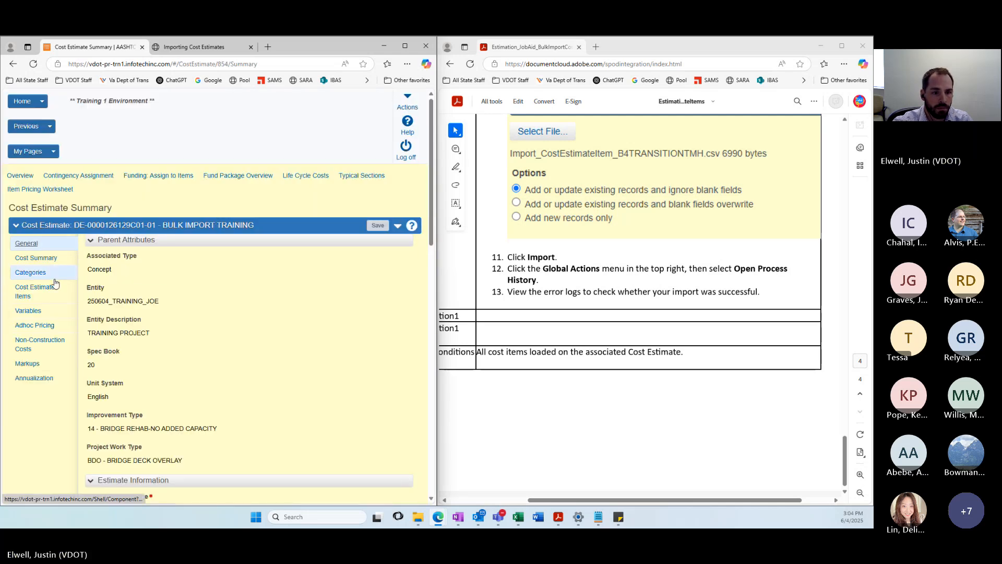
left_click(45, 287)
scroll(224, 339, "down", 1)
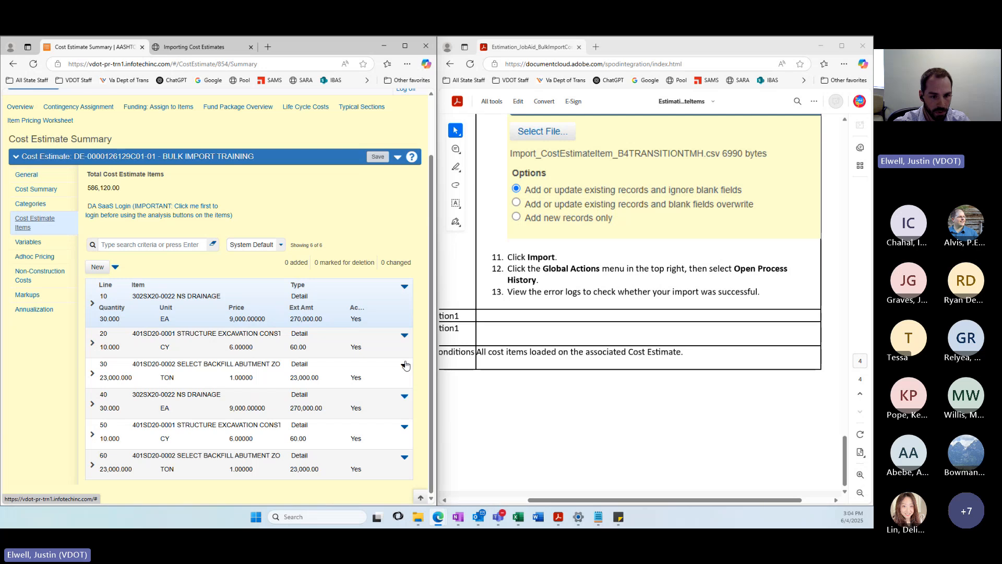
- Delete duplicate lines 40, 50 and 60 and save the estimate
left_click(404, 397)
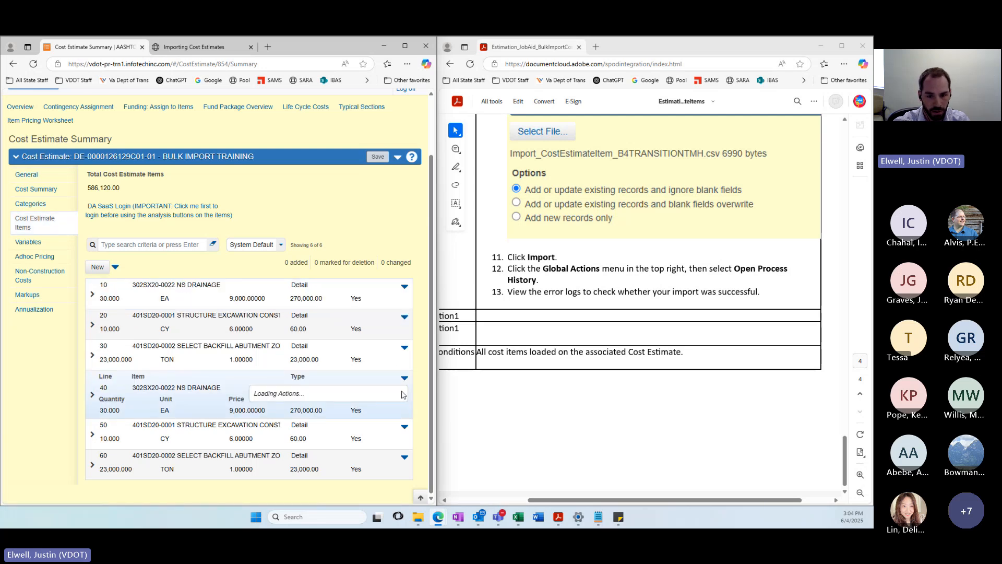
left_click(314, 403)
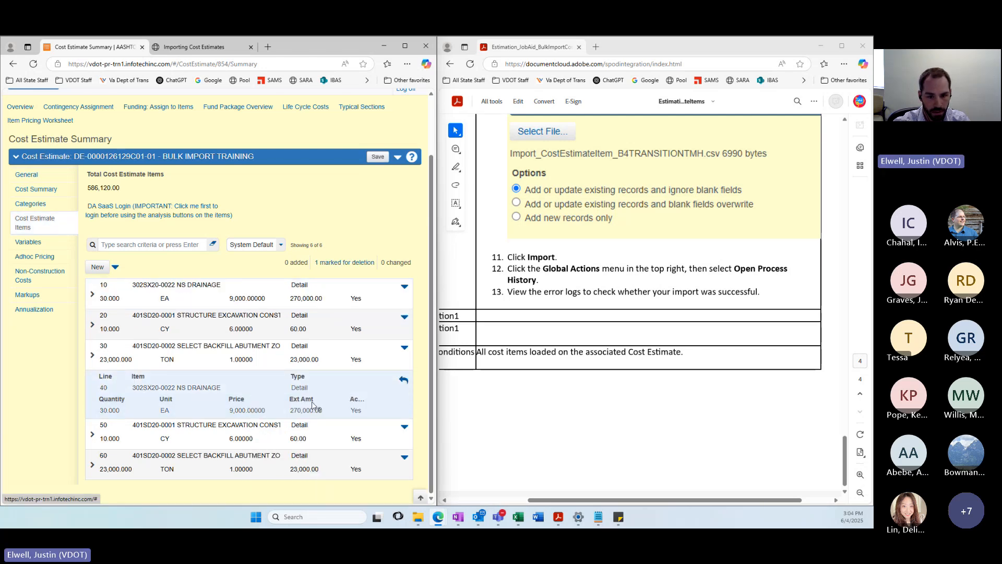
left_click(404, 425)
left_click(323, 434)
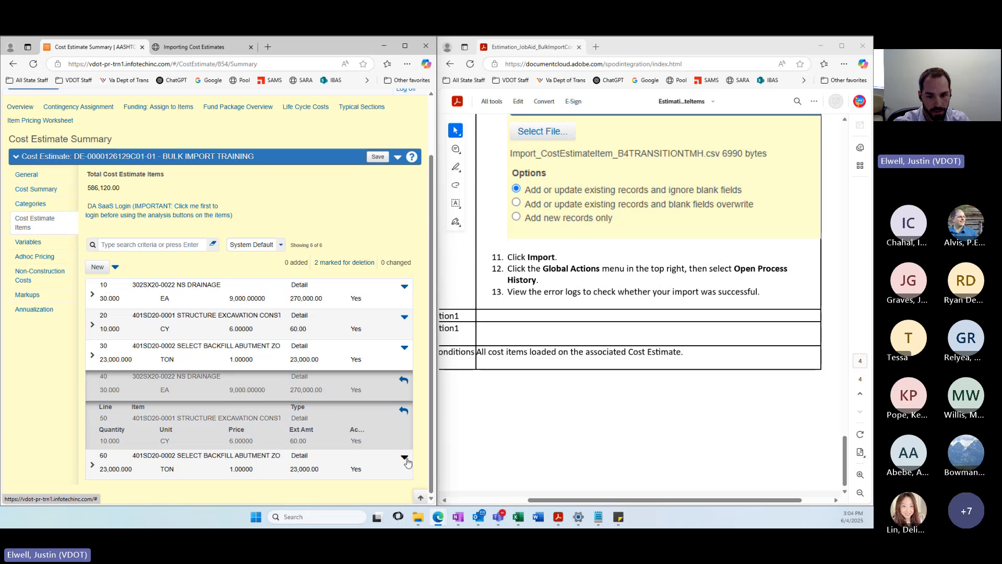
left_click(404, 440)
left_click(355, 464)
left_click(380, 157)
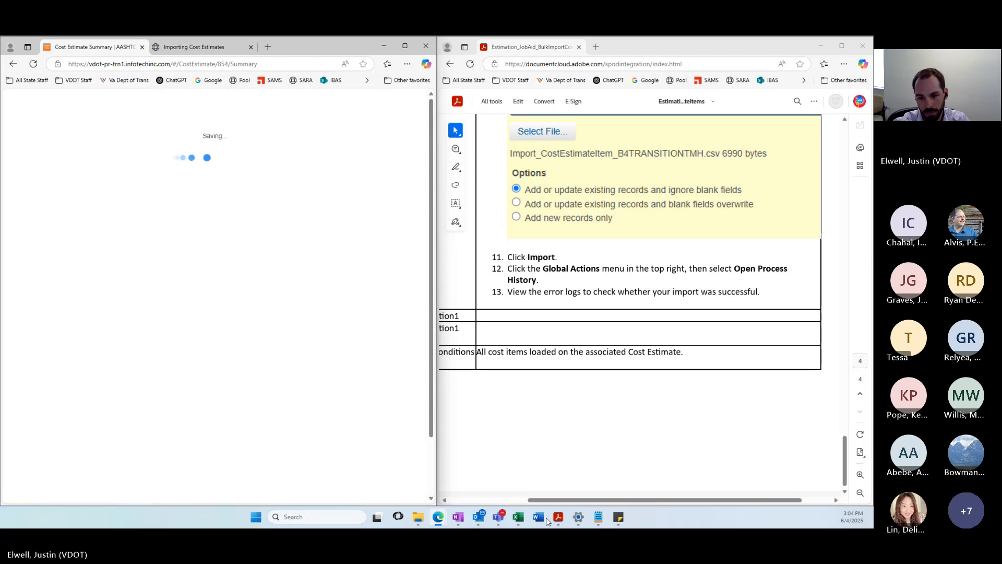
mouse_move(525, 522)
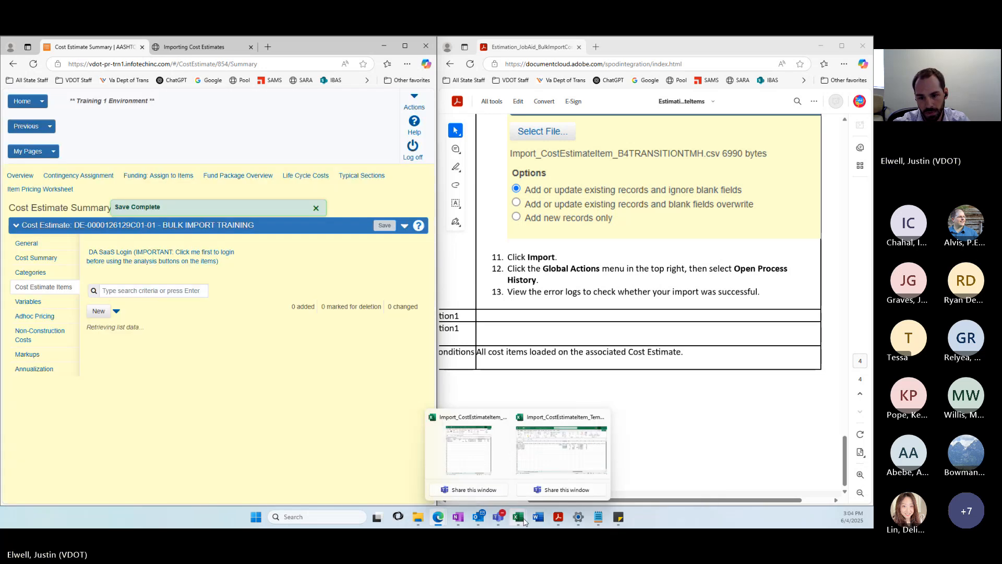
- Review the template's item rows 3–5 and their column L line numbers 10 and 20
left_click(573, 443)
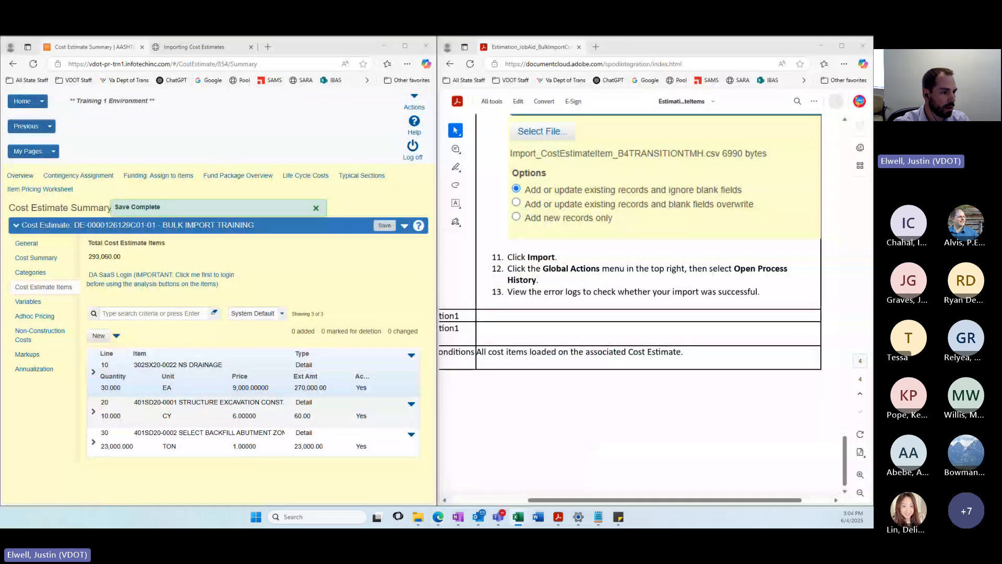
left_click_drag(0, 146, 567, 134)
left_click(540, 285)
left_click(305, 273)
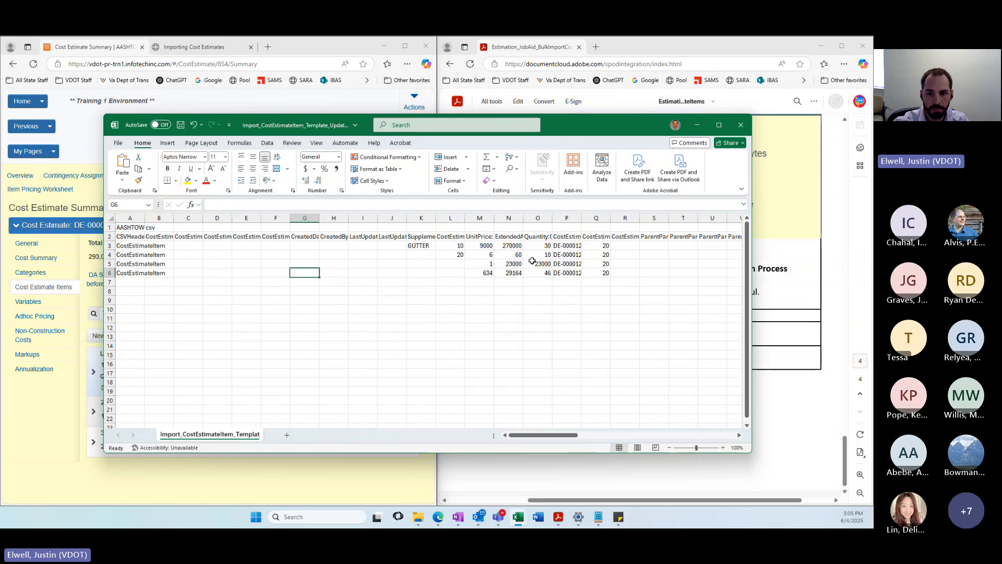
left_click(416, 255)
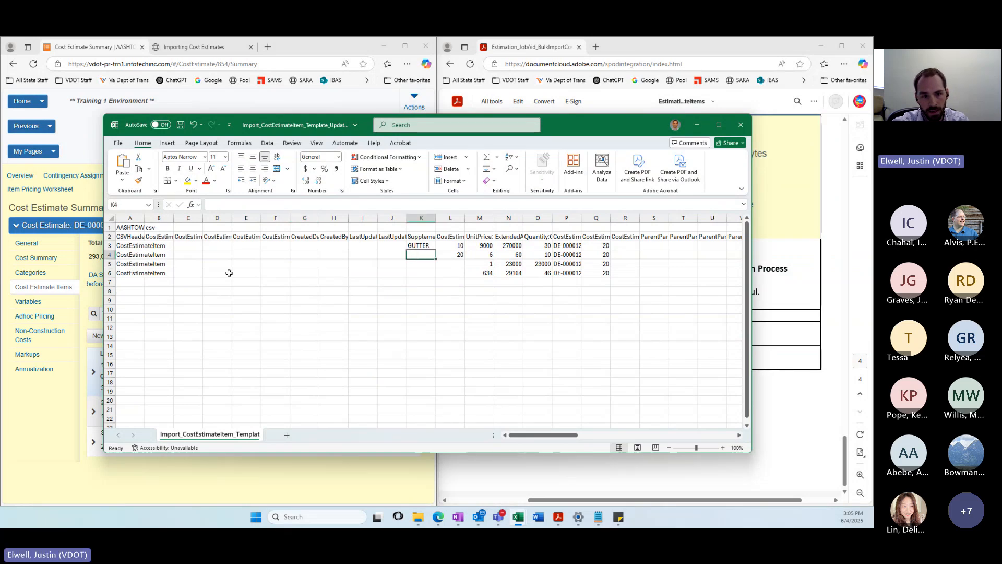
left_click(127, 247)
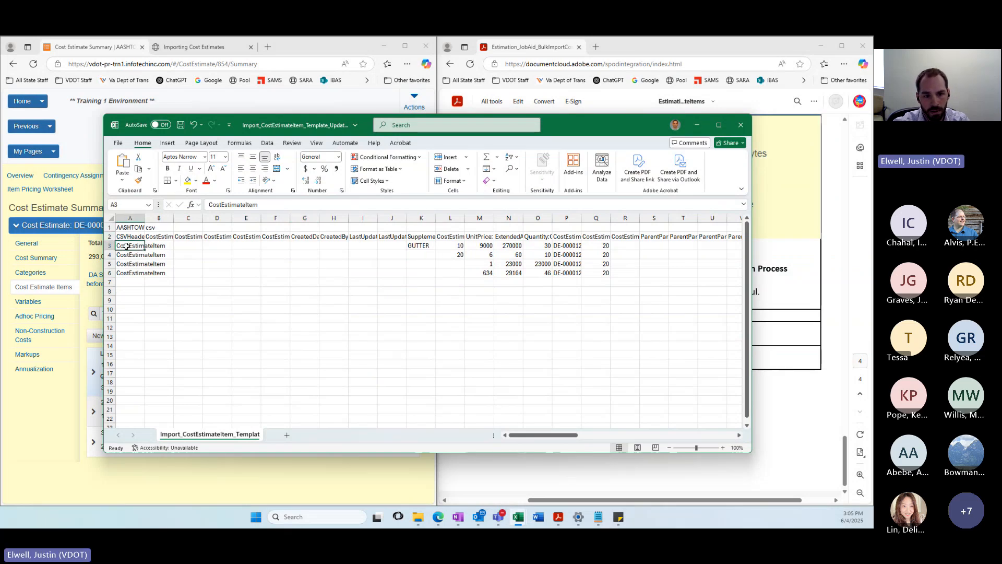
left_click_drag(109, 246, 109, 264)
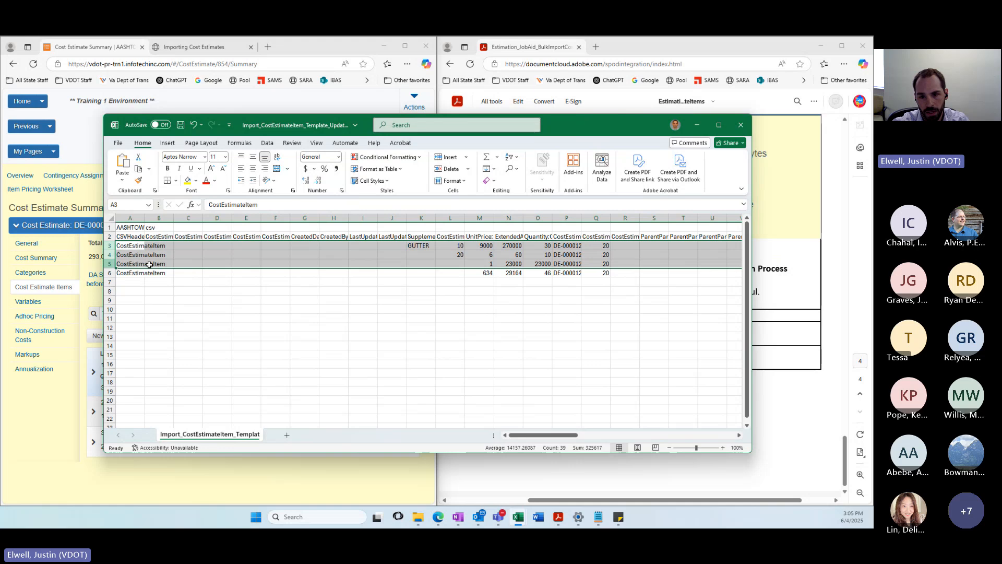
left_click(448, 249)
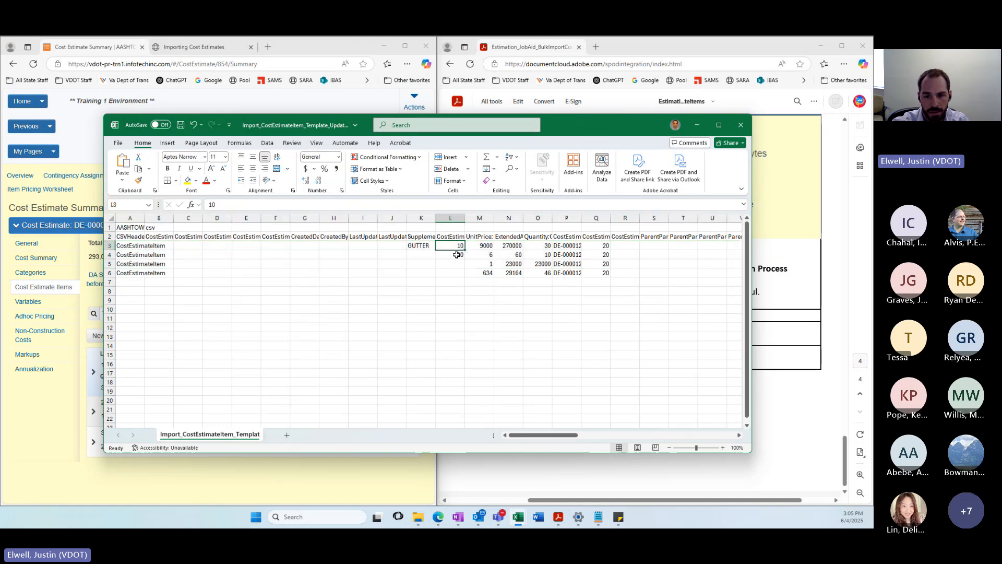
left_click(457, 255)
left_click(458, 237)
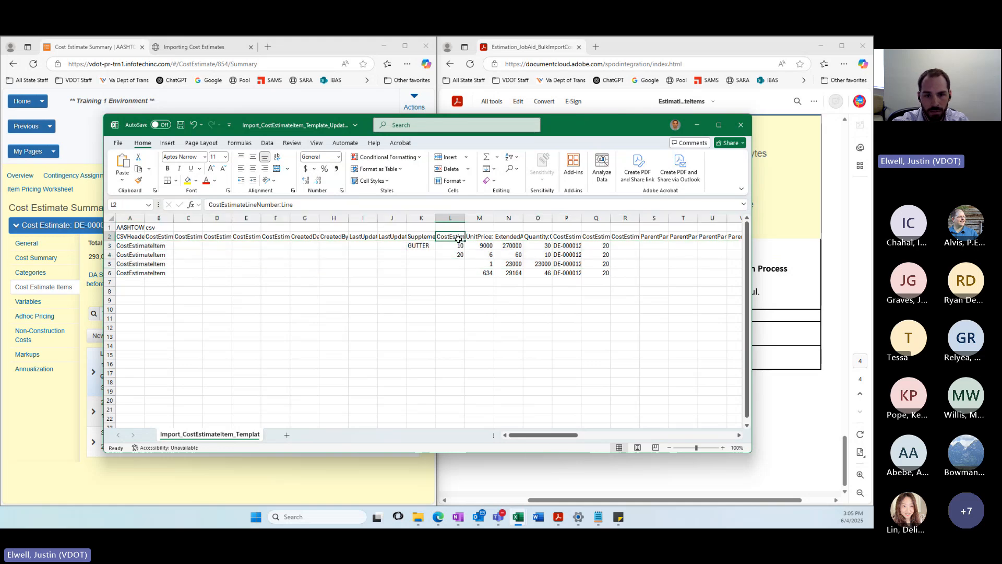
left_click(458, 247)
left_click(457, 255)
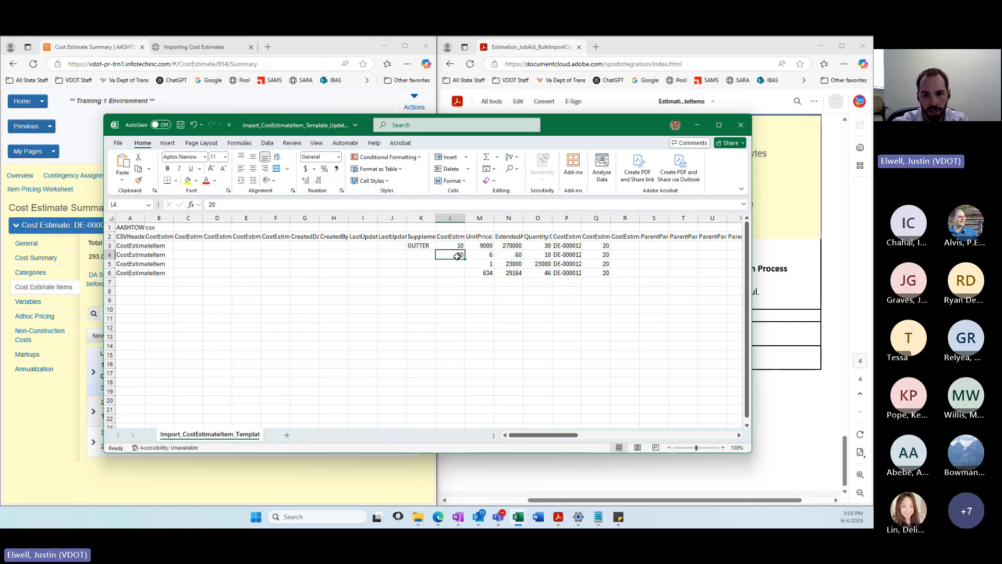
left_click(456, 246)
left_click(454, 255)
- Check the empty line number cells L5 and L6, then save the workbook
left_click_drag(582, 127, 665, 97)
left_click(535, 236)
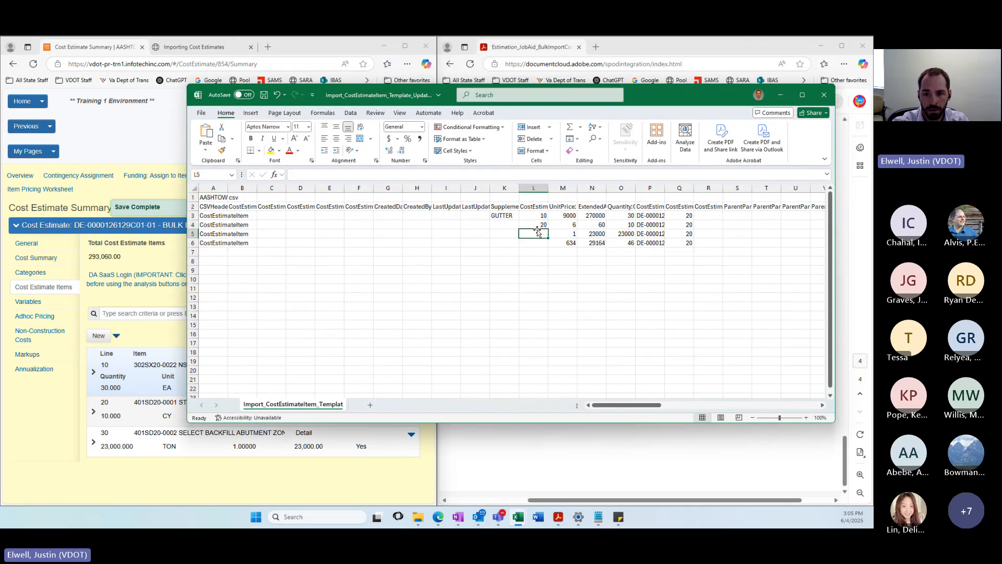
left_click(534, 242)
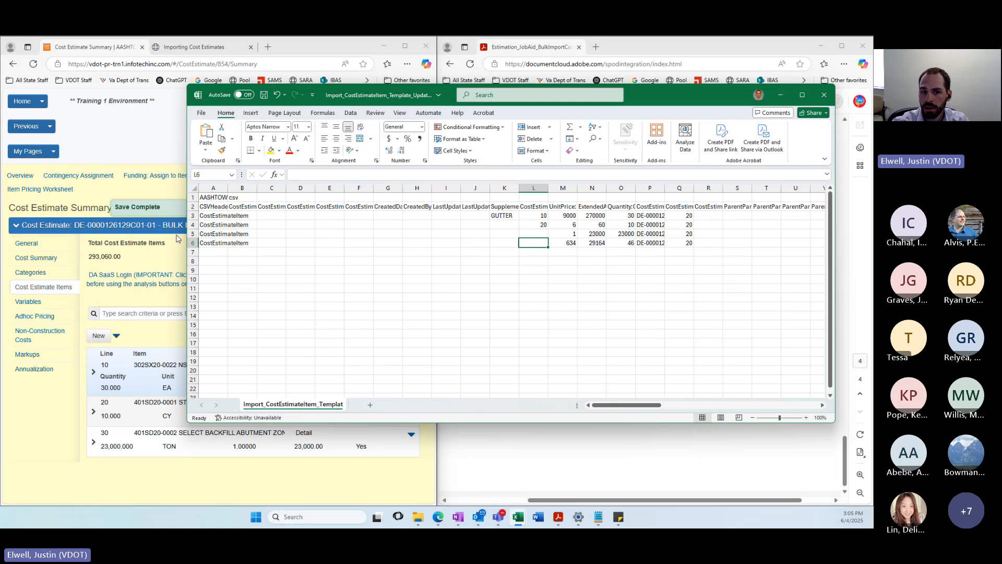
scroll(614, 246, "right", 5)
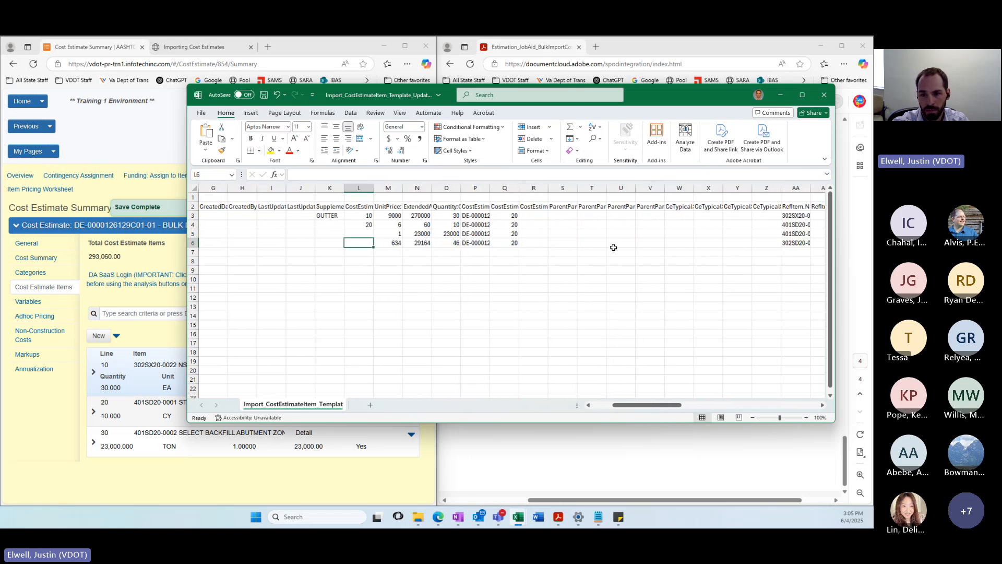
scroll(613, 247, "left", 5)
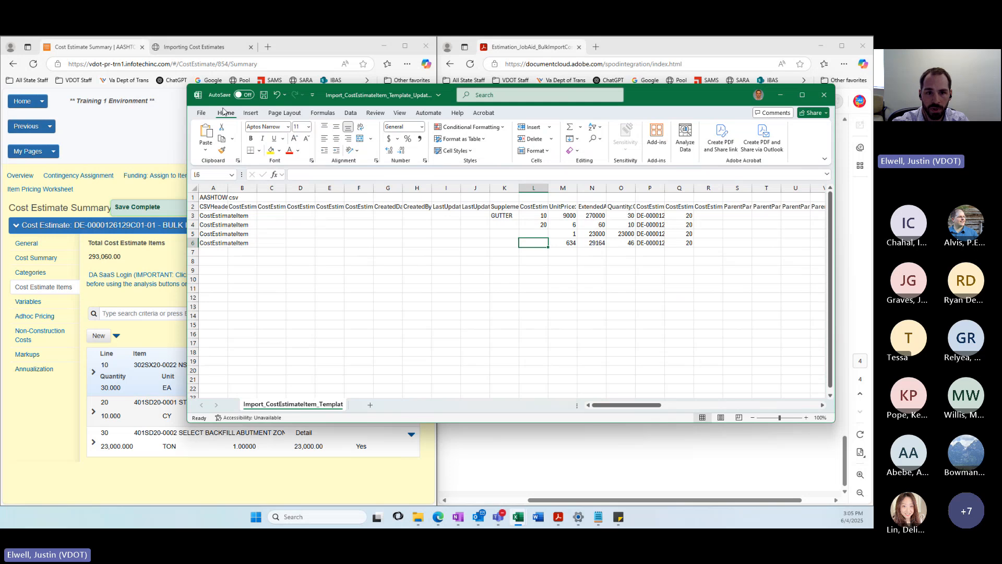
left_click(264, 95)
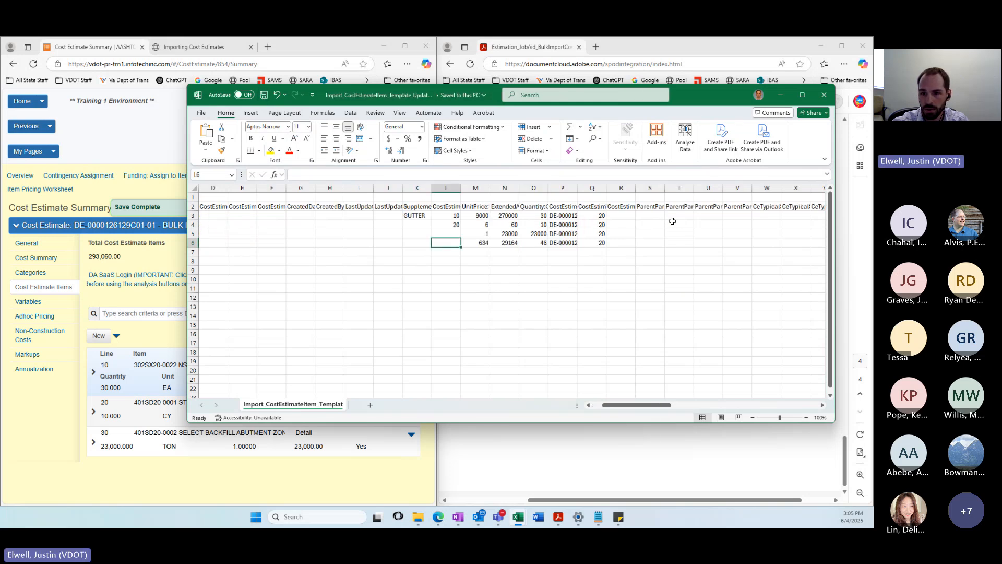
- Try adding a leading zero to the 100 in cell AP3
scroll(672, 221, "right", 5)
scroll(672, 221, "right", 6)
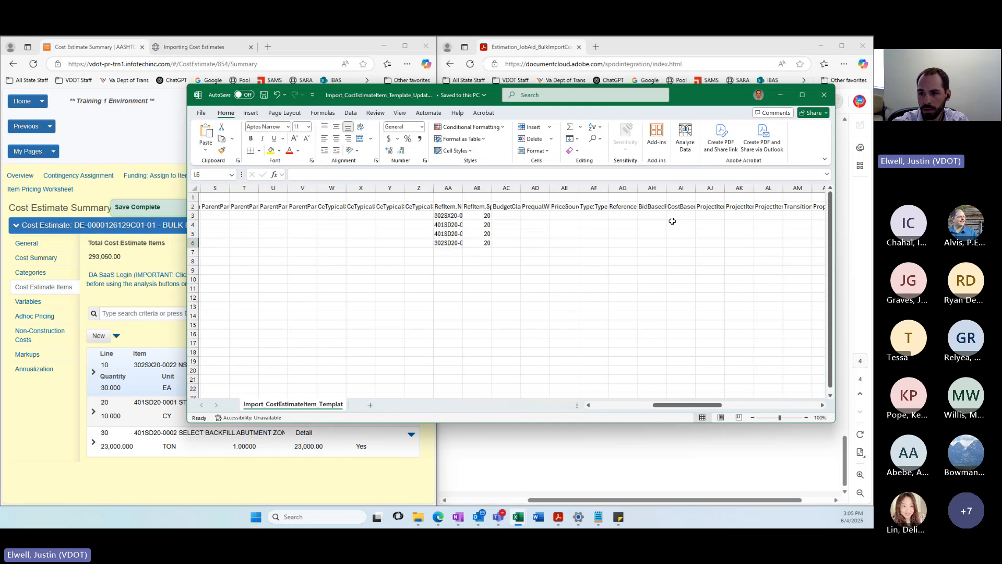
double_click(445, 215)
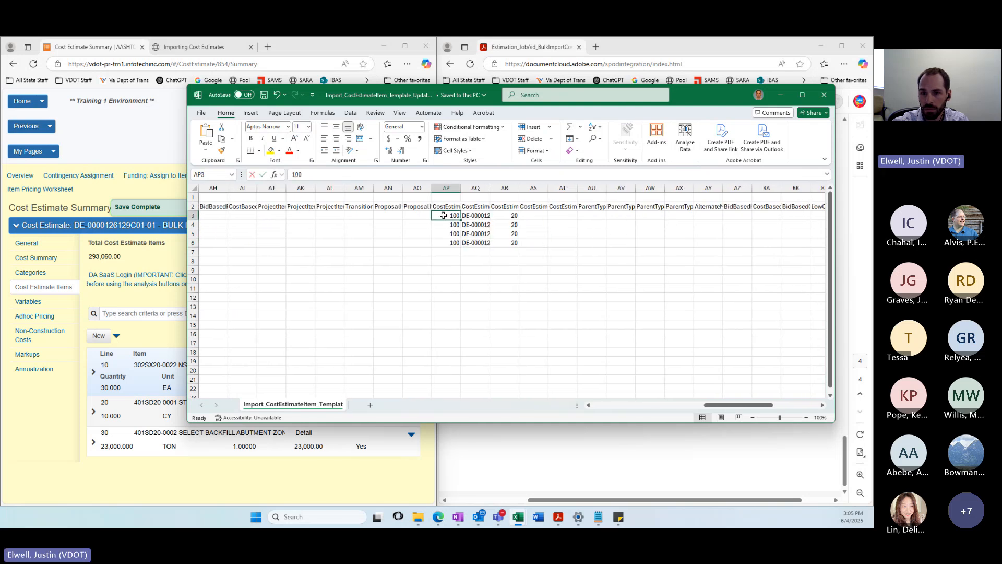
type("0")
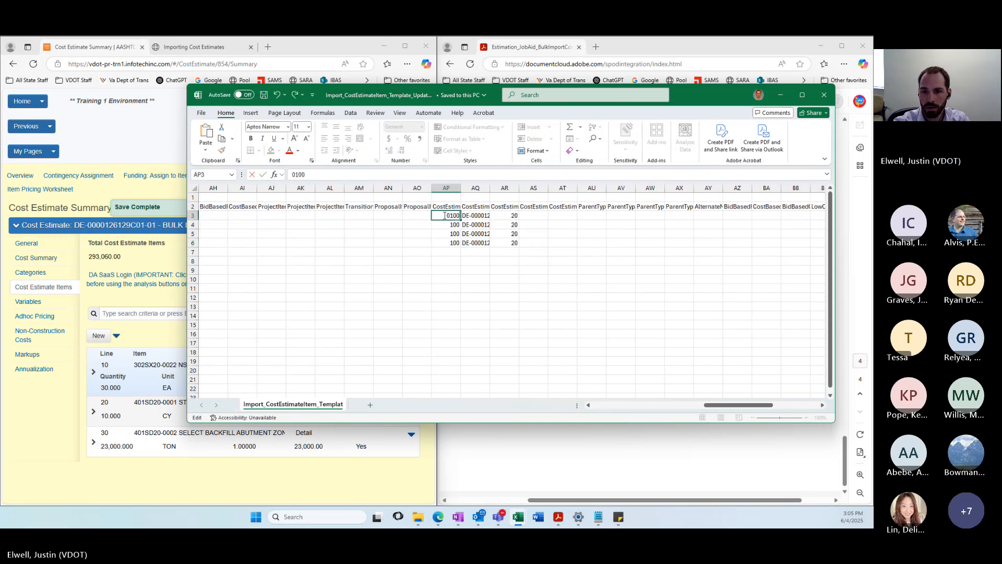
left_click(446, 226)
left_click(446, 215)
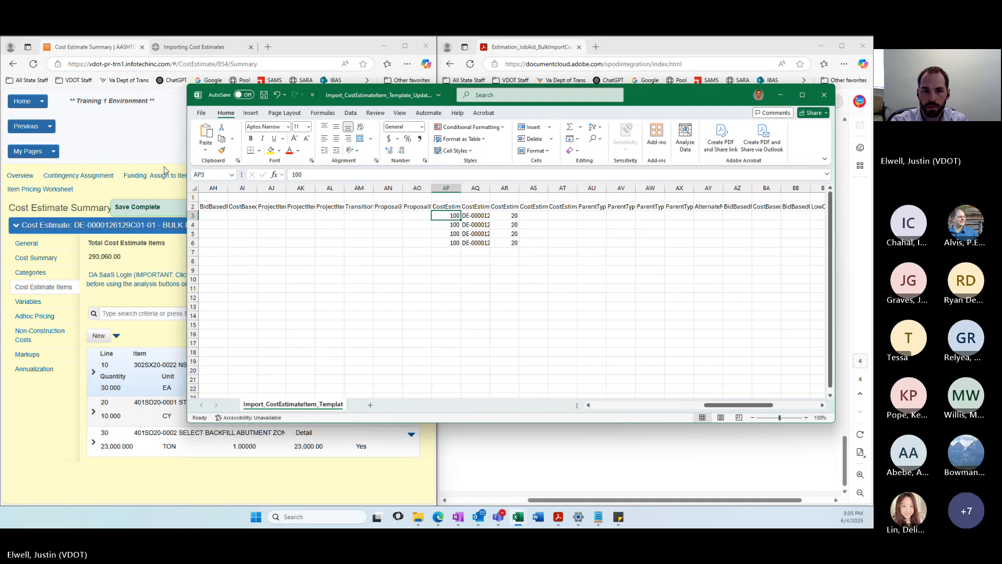
- Format every cell in the sheet as Text
left_click(198, 188)
right_click(198, 187)
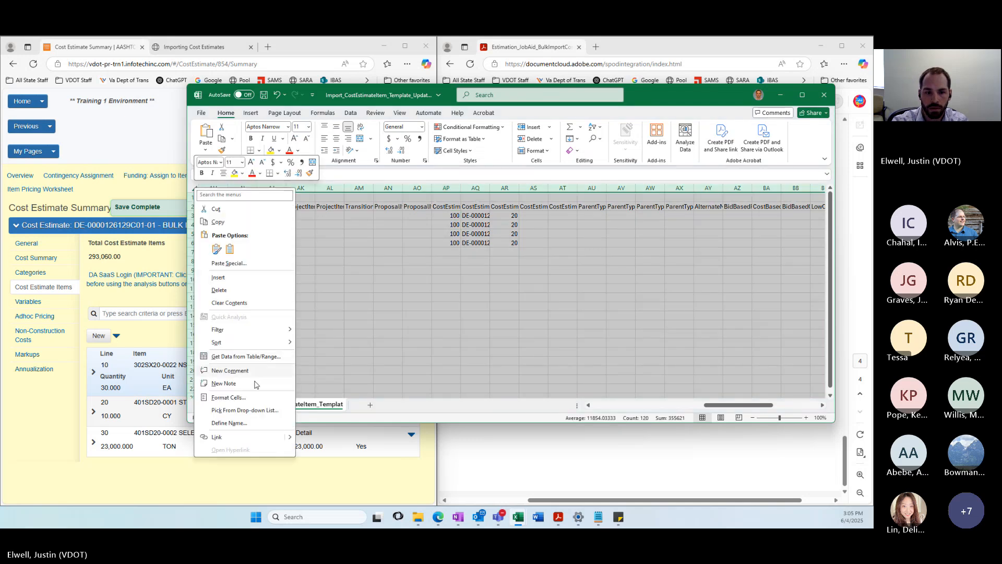
left_click(261, 398)
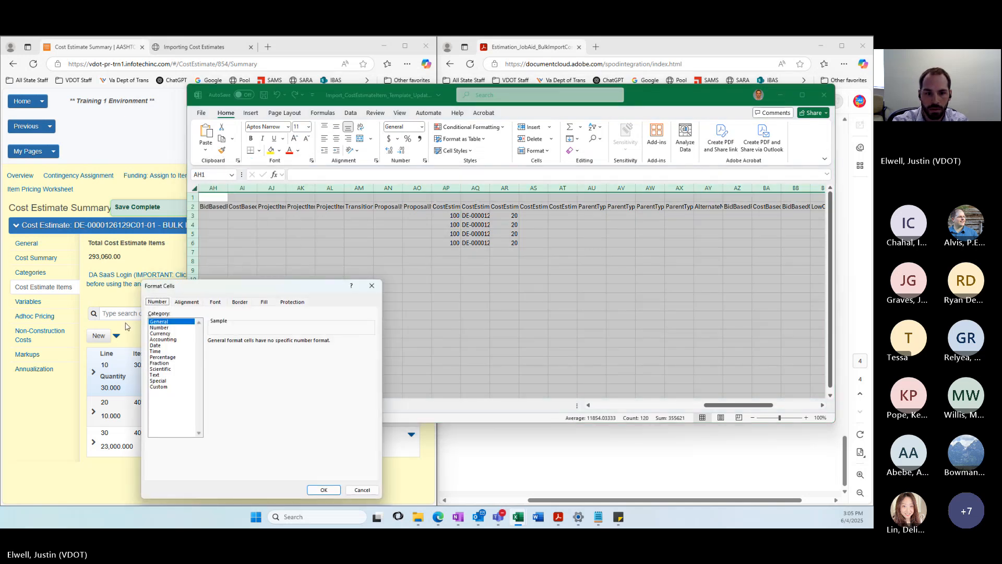
left_click(156, 375)
left_click(324, 489)
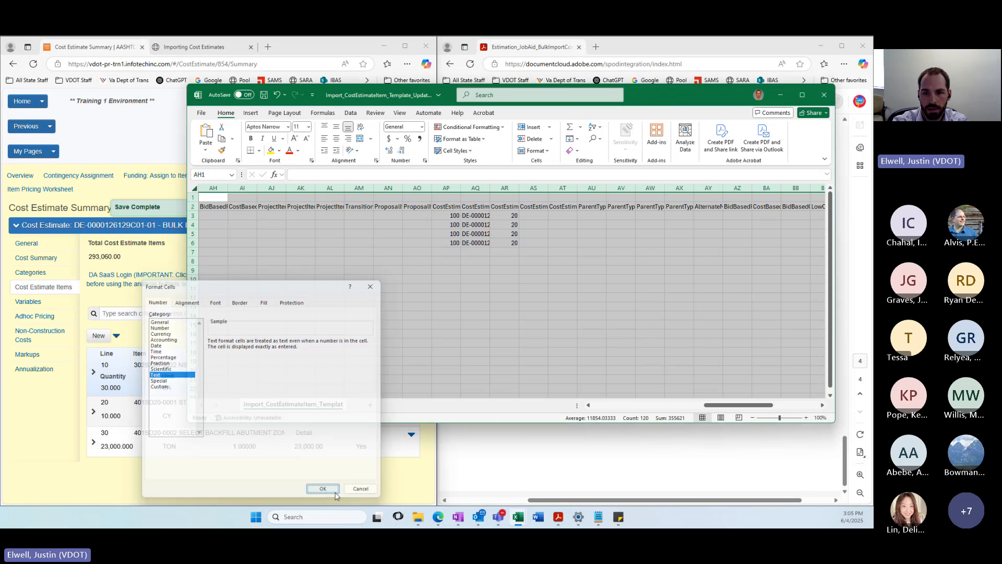
- Enter 0100 in AP3, paste it into AP4 through AP6, and save the workbook
double_click(443, 215)
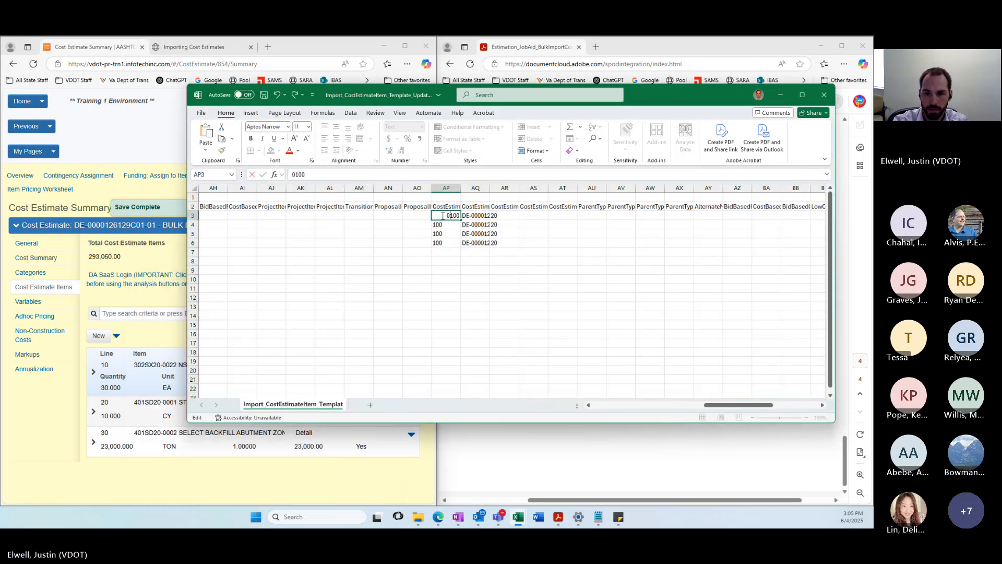
type("0")
left_click(466, 268)
left_click(444, 217)
key("ctrl+c")
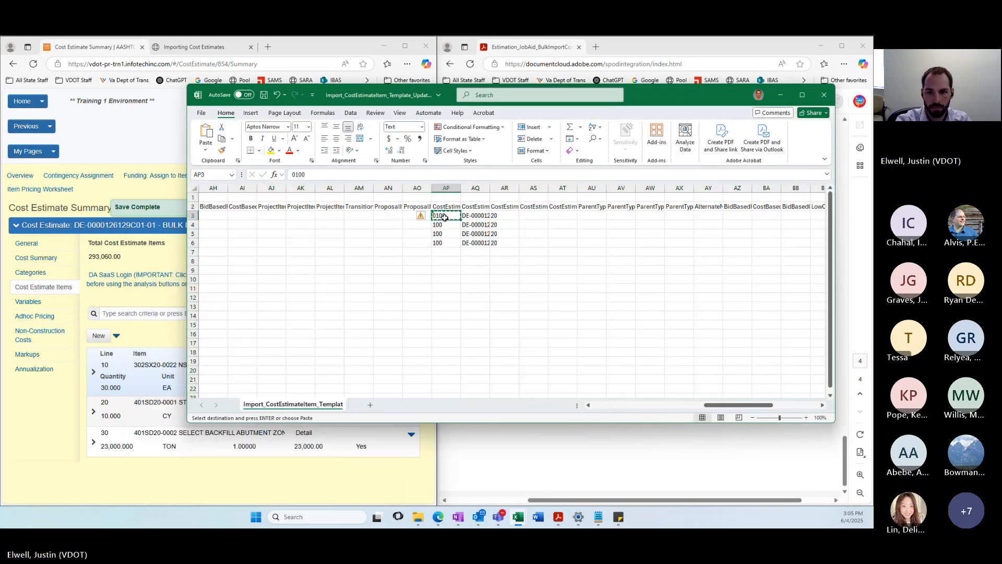
key("Down")
key("ctrl+v")
key("shift+Down")
key("shift+Down")
key("ctrl+v")
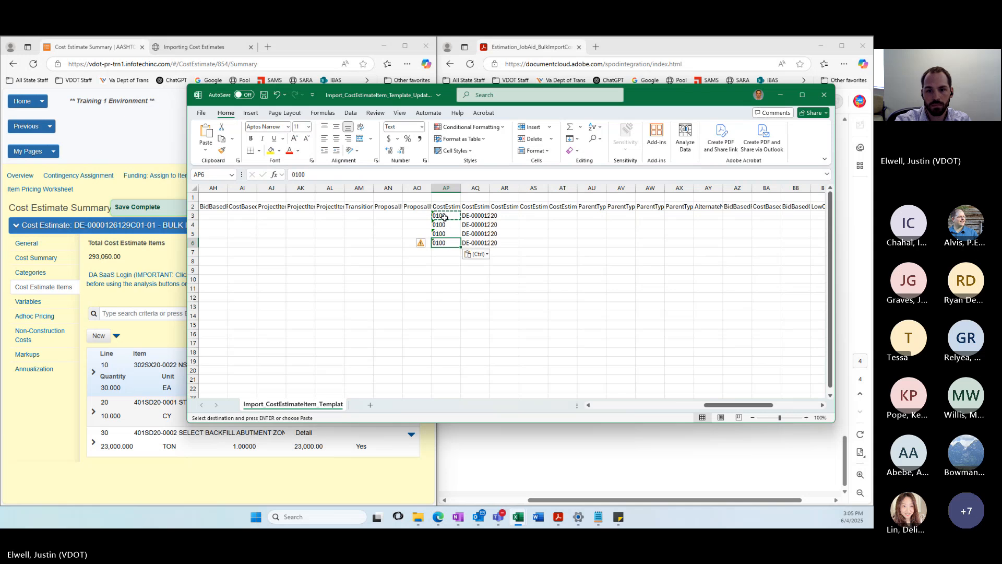
key("Escape")
left_click(504, 288)
left_click(263, 94)
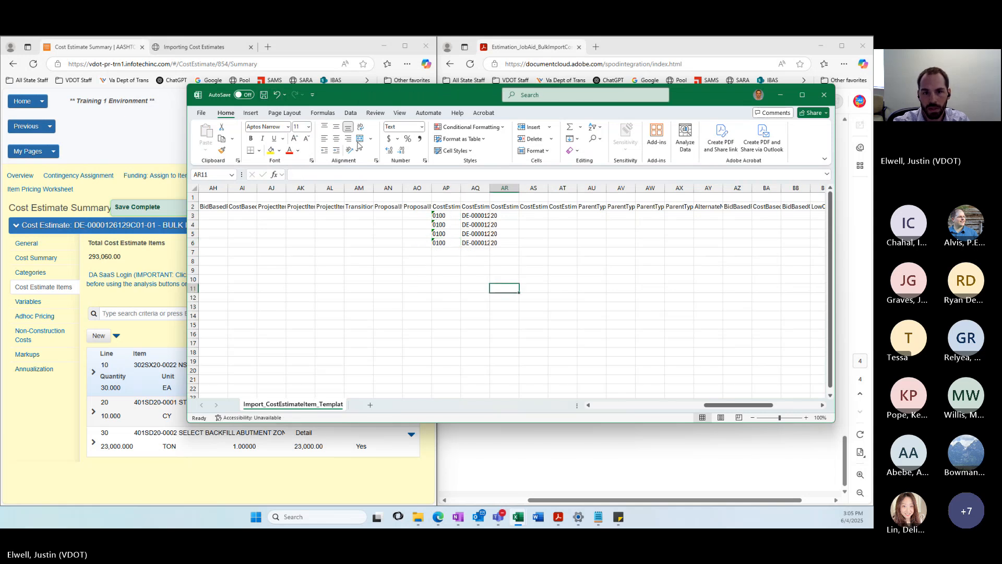
scroll(617, 359, "left", 1)
scroll(617, 359, "left", 10)
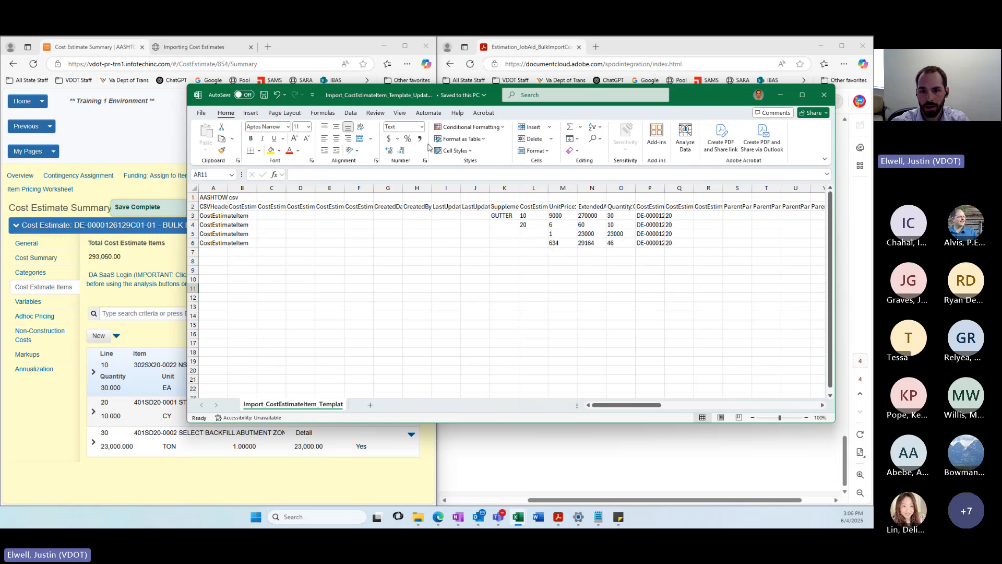
left_click_drag(528, 214, 535, 236)
left_click_drag(712, 93, 735, 99)
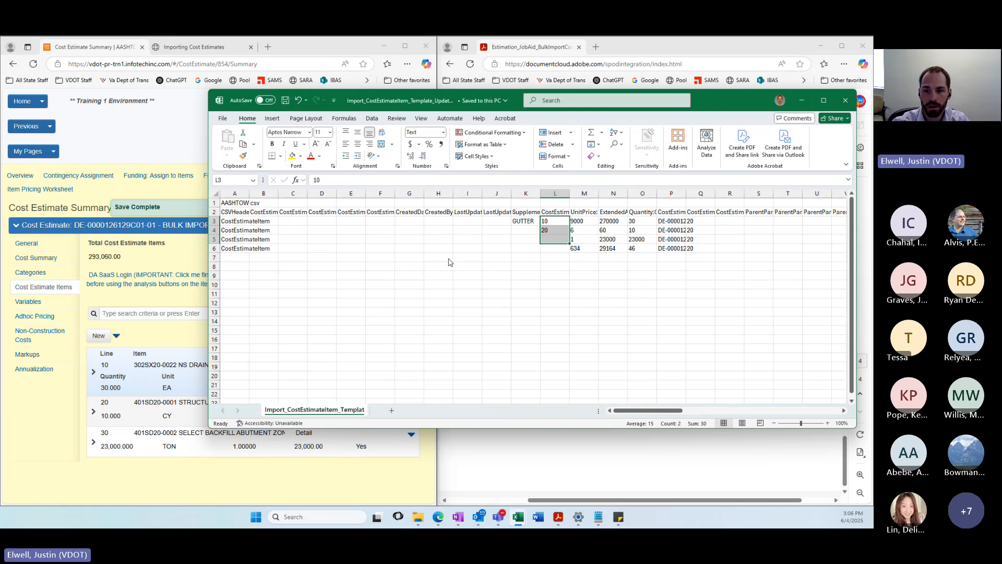
left_click(547, 249)
key("Delete")
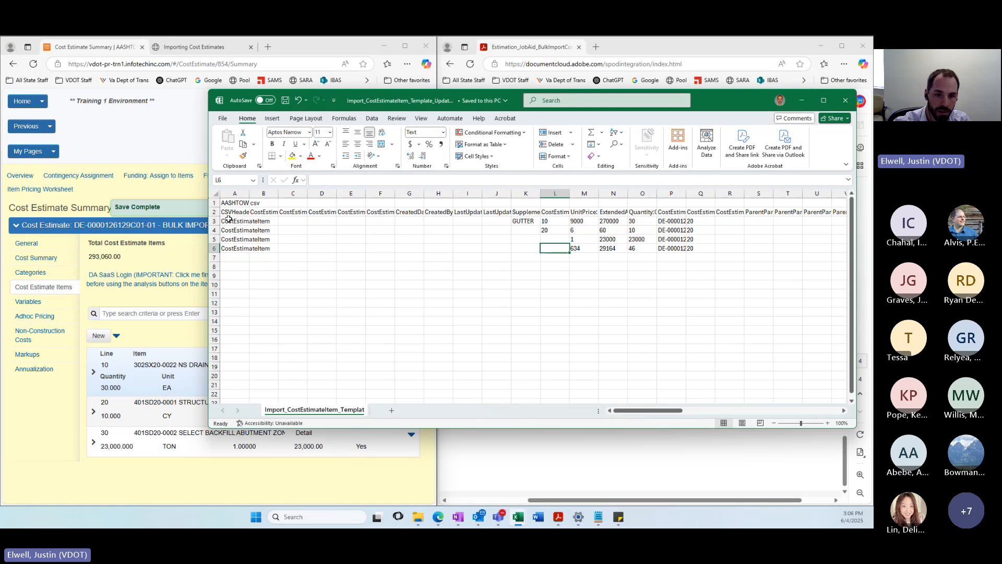
left_click(241, 249)
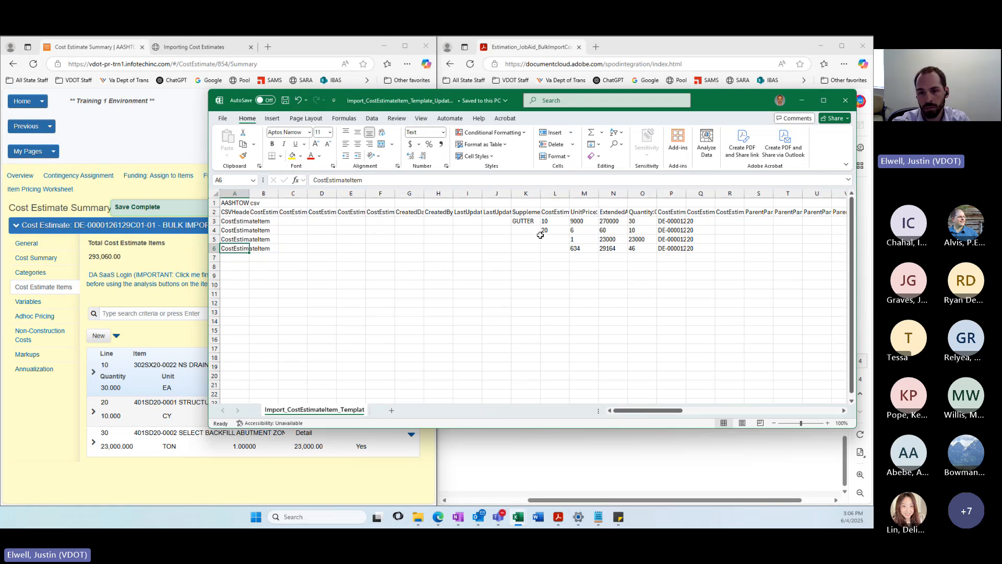
left_click(559, 240)
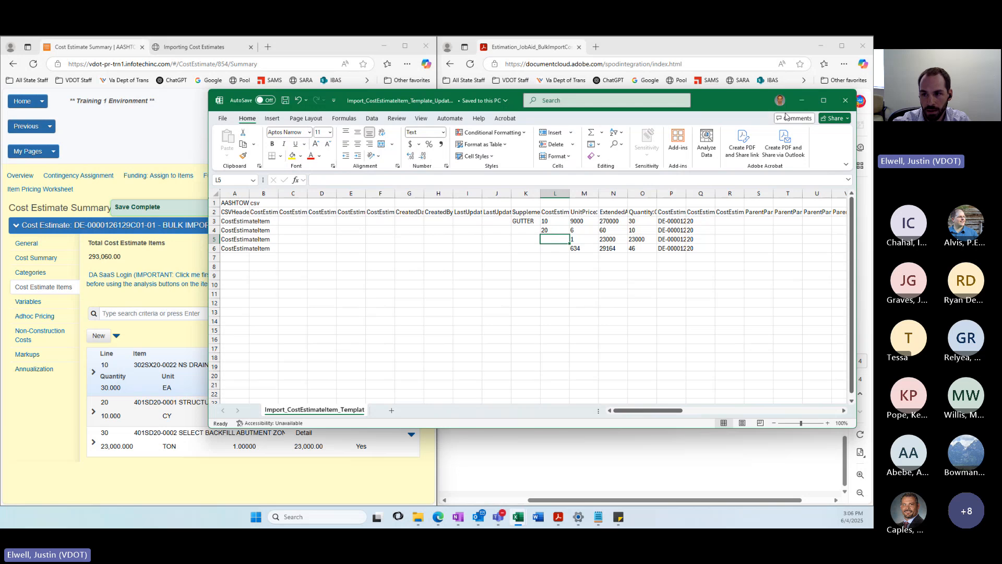
left_click(801, 99)
- Import Import_CostEstimateItem_Template_Update.csv with the data loader, submitted as process 214421
left_click(414, 102)
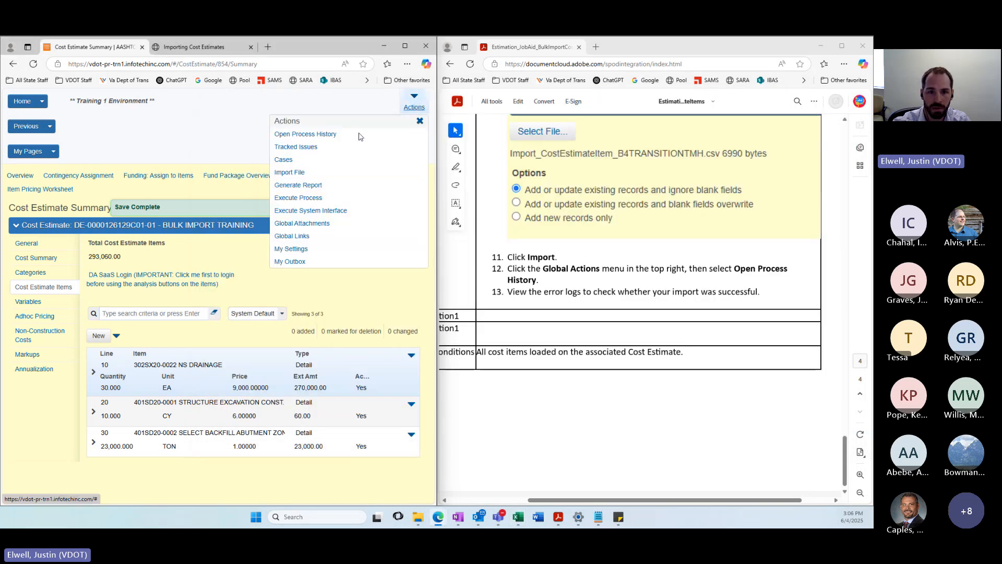
left_click(292, 172)
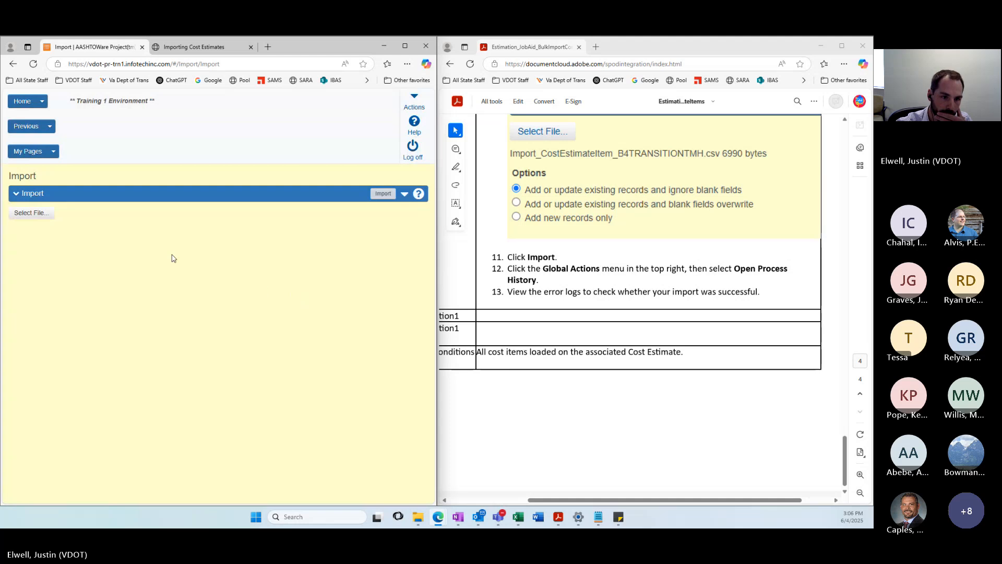
left_click(29, 214)
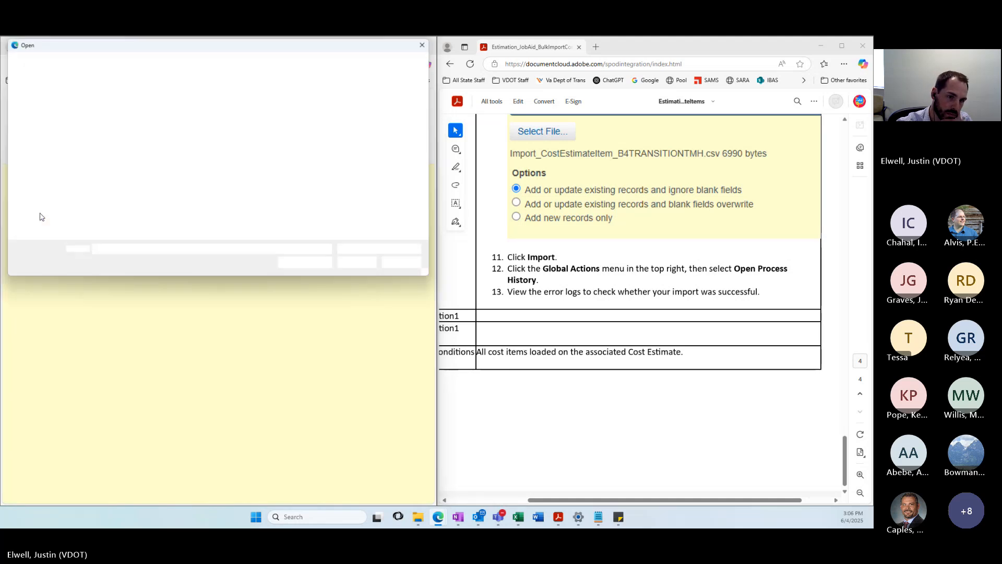
double_click(201, 96)
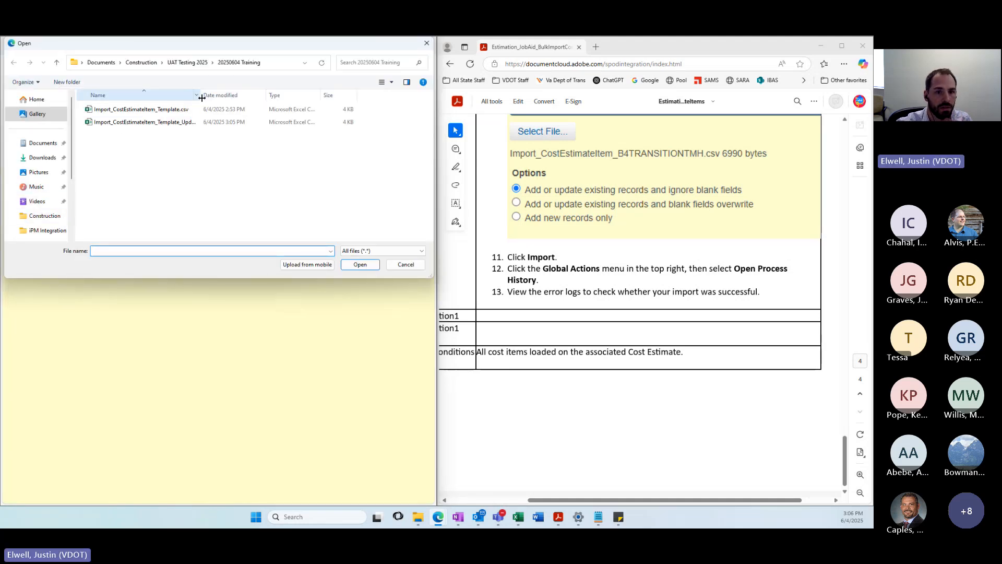
double_click(199, 122)
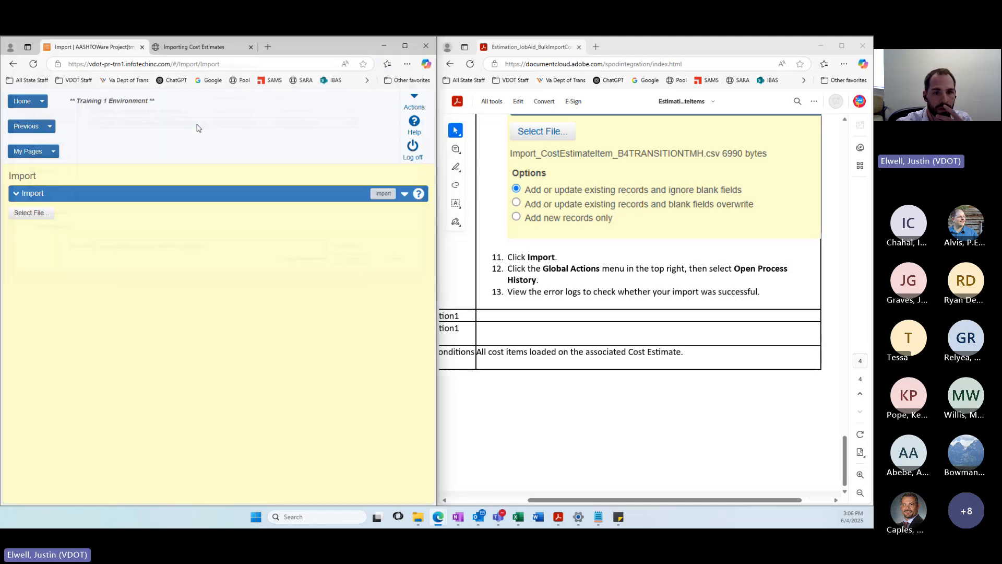
left_click(382, 195)
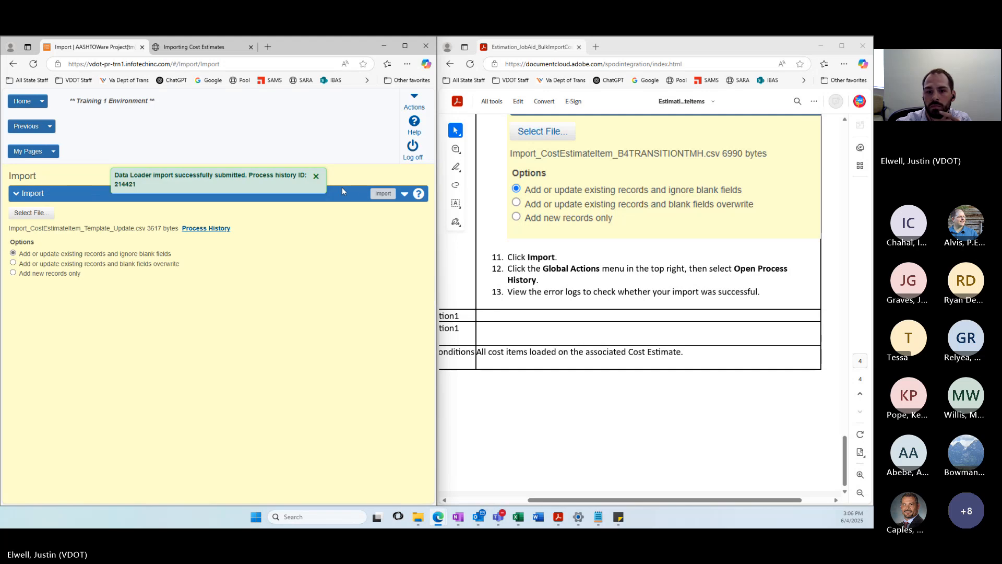
- In the process history, download the latest 3:06 PM run's DataLoadSummary.log and open it
left_click(414, 106)
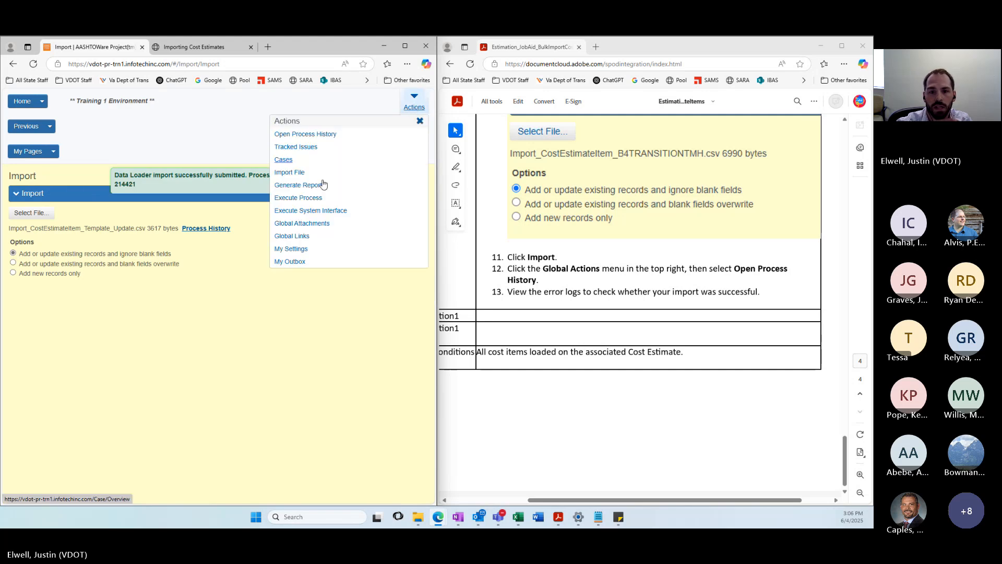
left_click(324, 135)
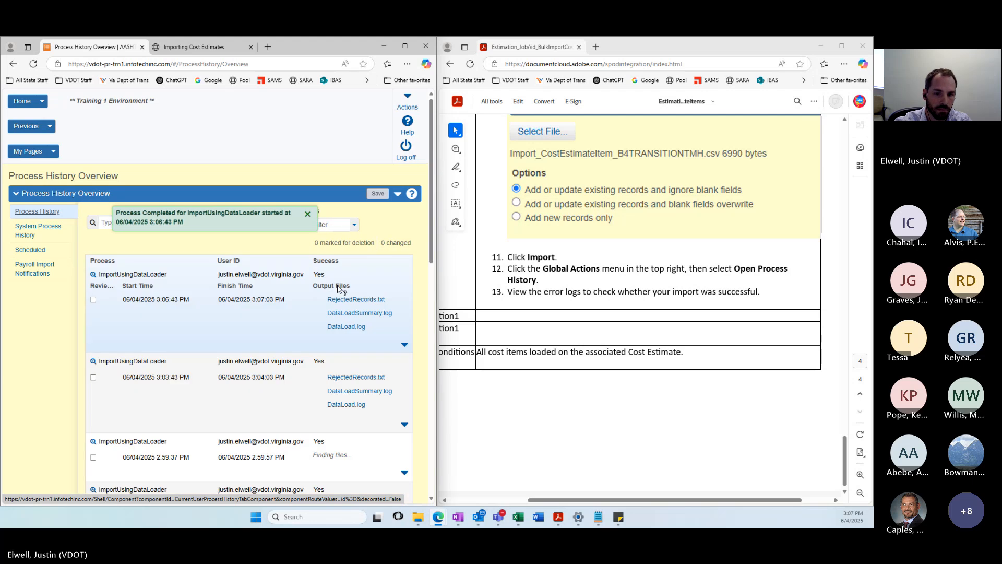
left_click(368, 315)
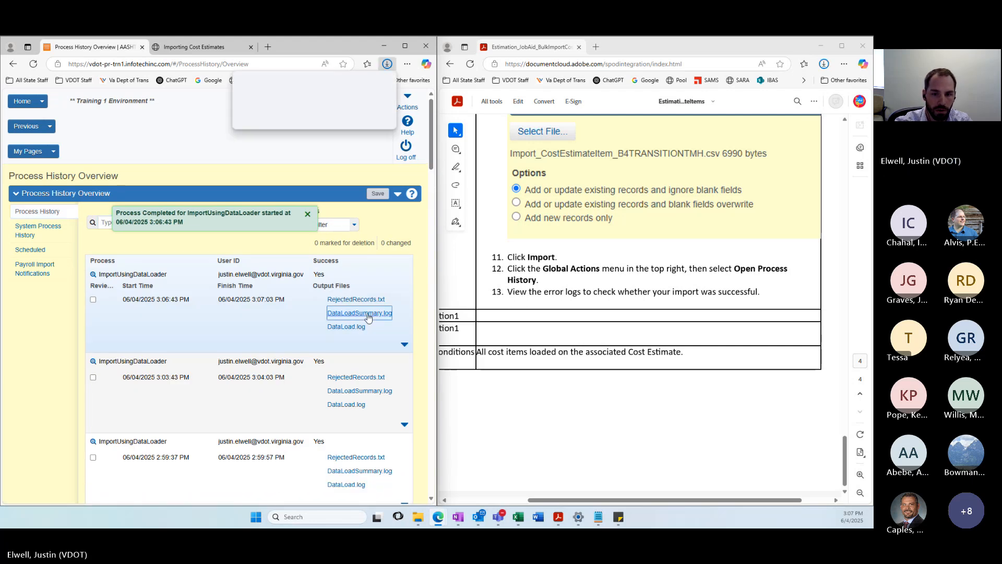
left_click(292, 100)
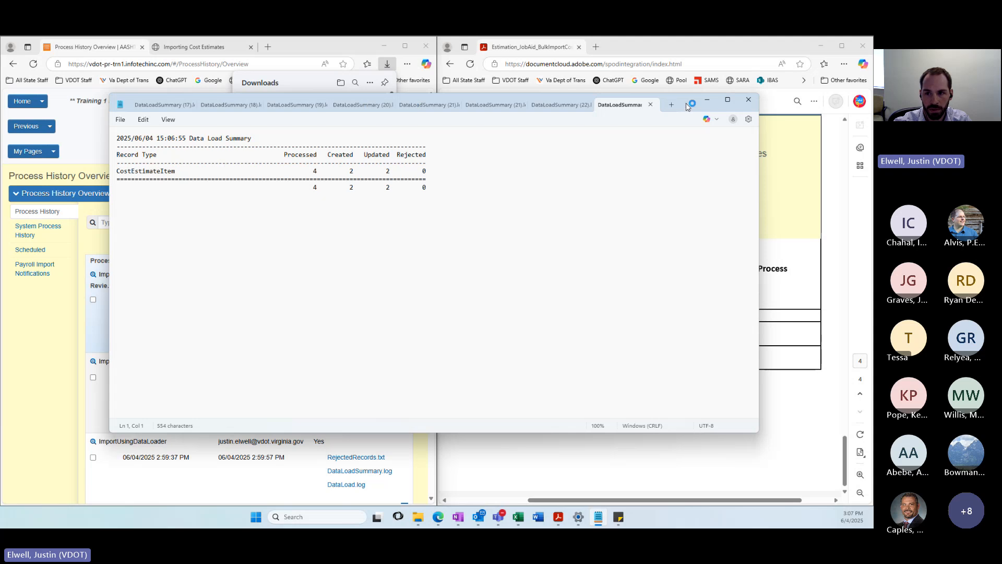
- Review the summary log: 4 CostEstimateItem records processed, 2 created, 2 updated, 0 rejected
left_click_drag(691, 106, 687, 105)
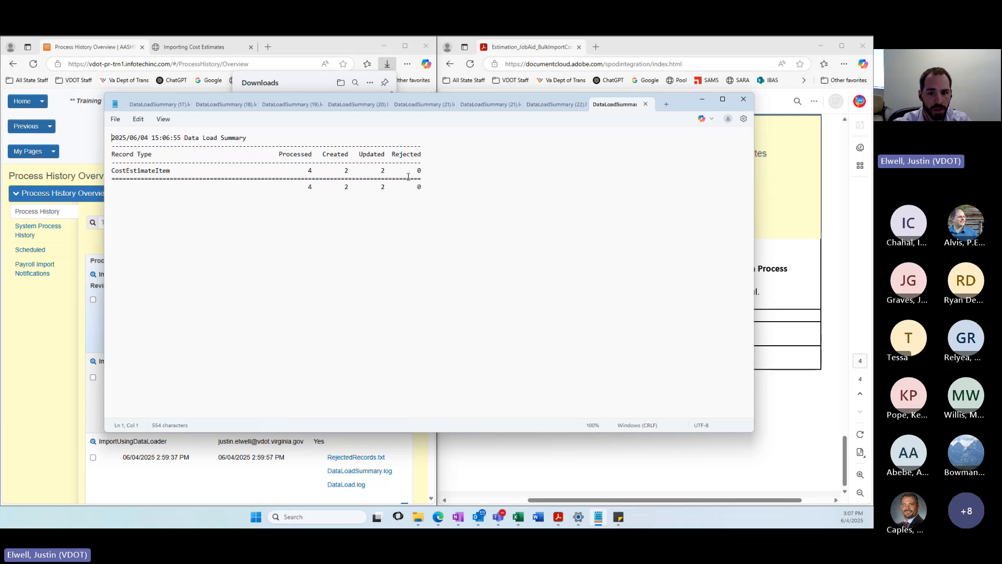
double_click(340, 155)
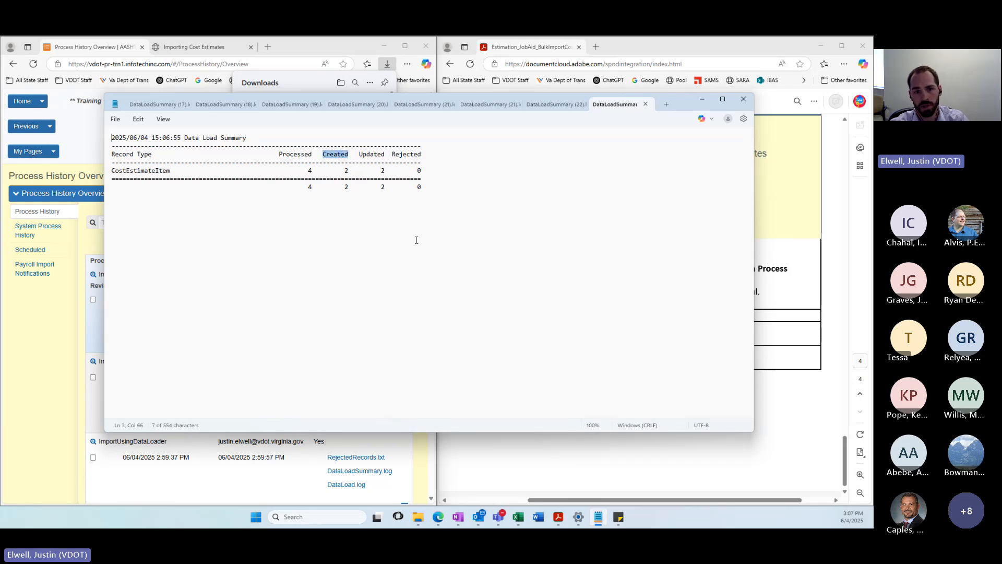
left_click(389, 170)
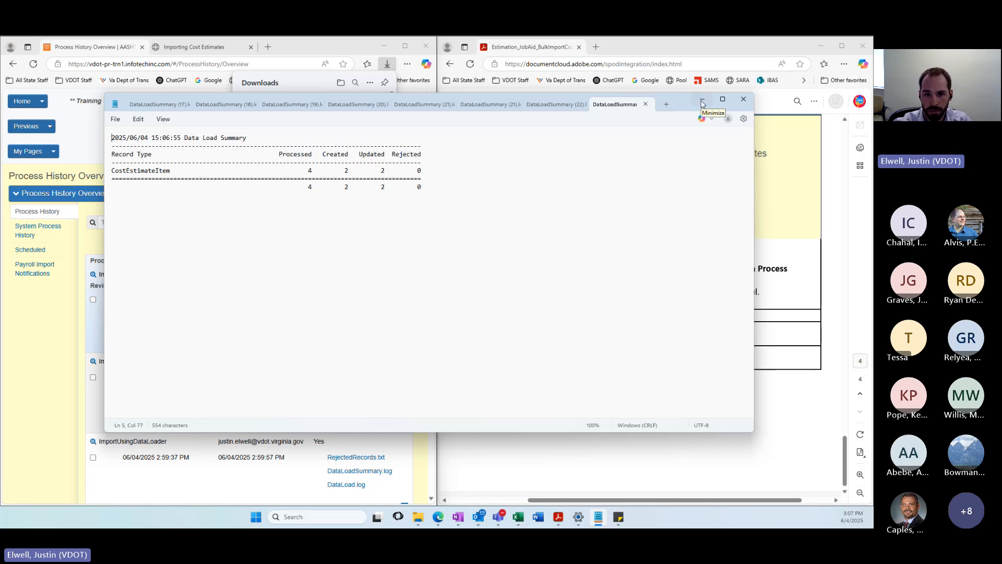
- Hide the log and return to the Bulk Import Training estimate's cost items, now five totalling 345,224.00
left_click(703, 104)
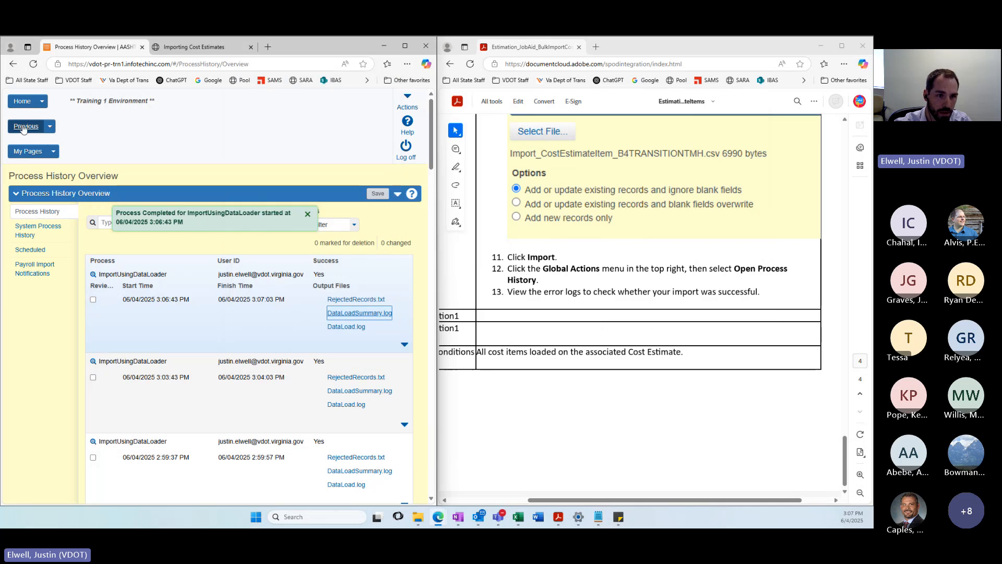
left_click(50, 126)
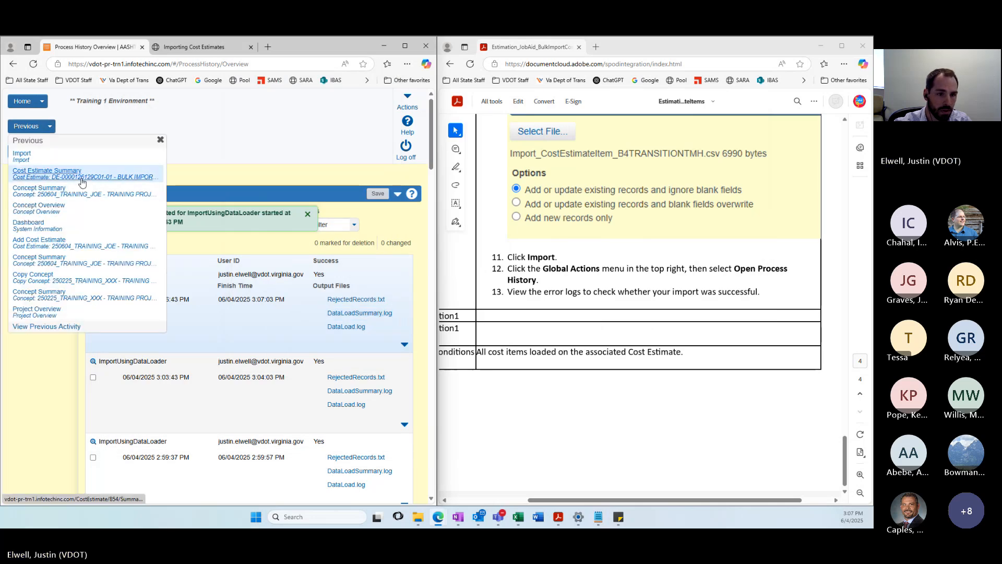
left_click(82, 180)
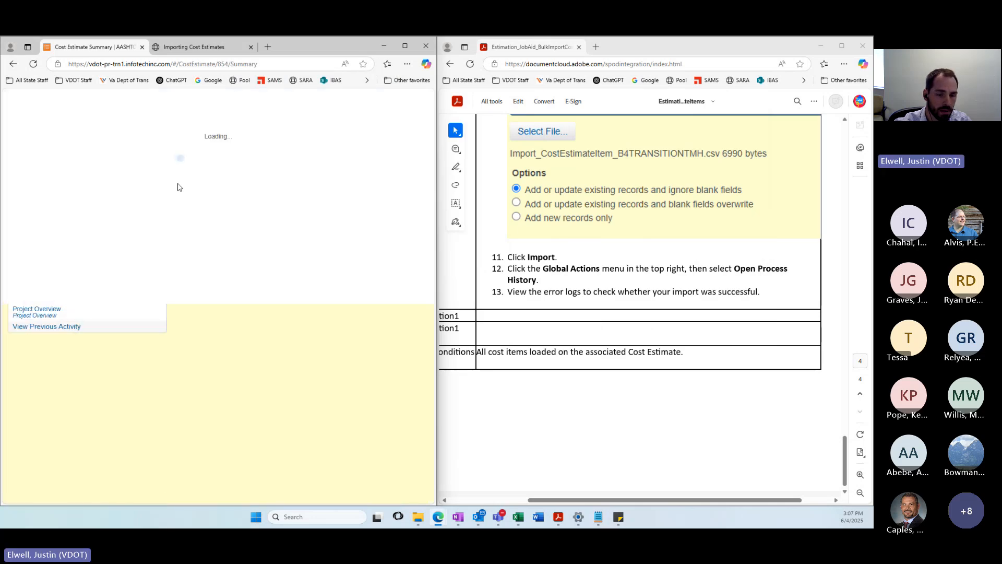
left_click(55, 286)
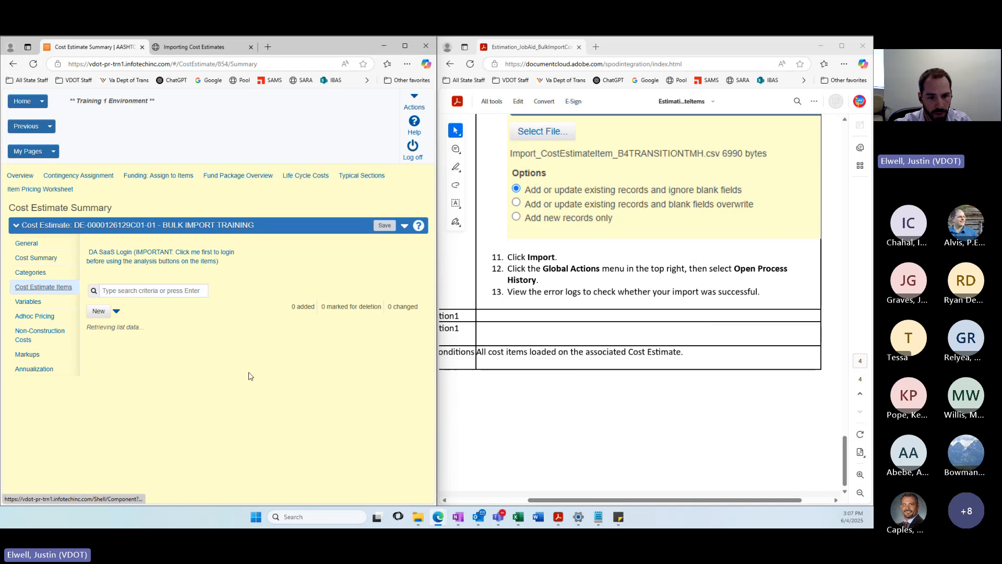
scroll(286, 290, "down", 1)
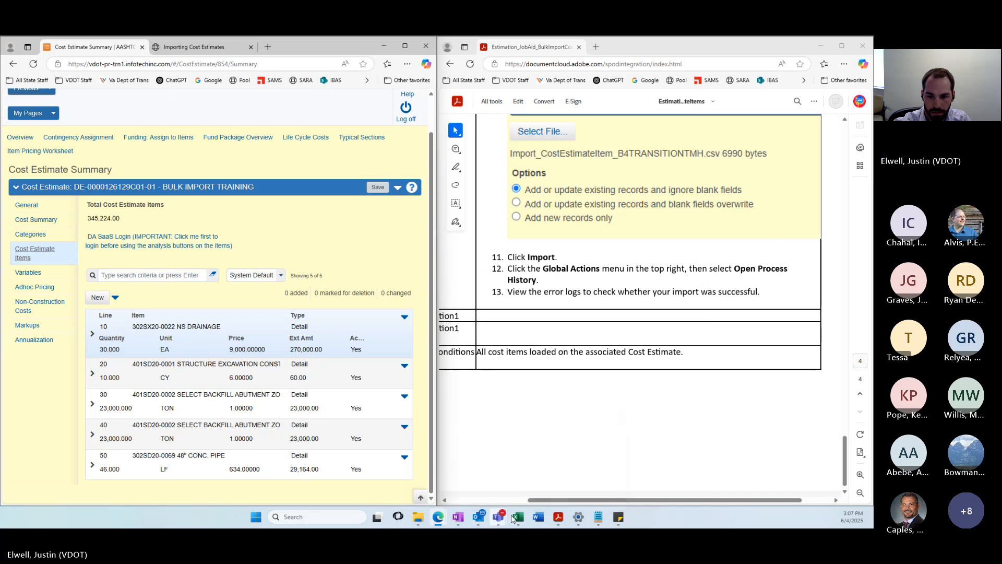
- Set the update CSV beside the estimate, compare its blank CostEstimateLineNumber values, then minimize it
mouse_move(518, 518)
left_click(527, 462)
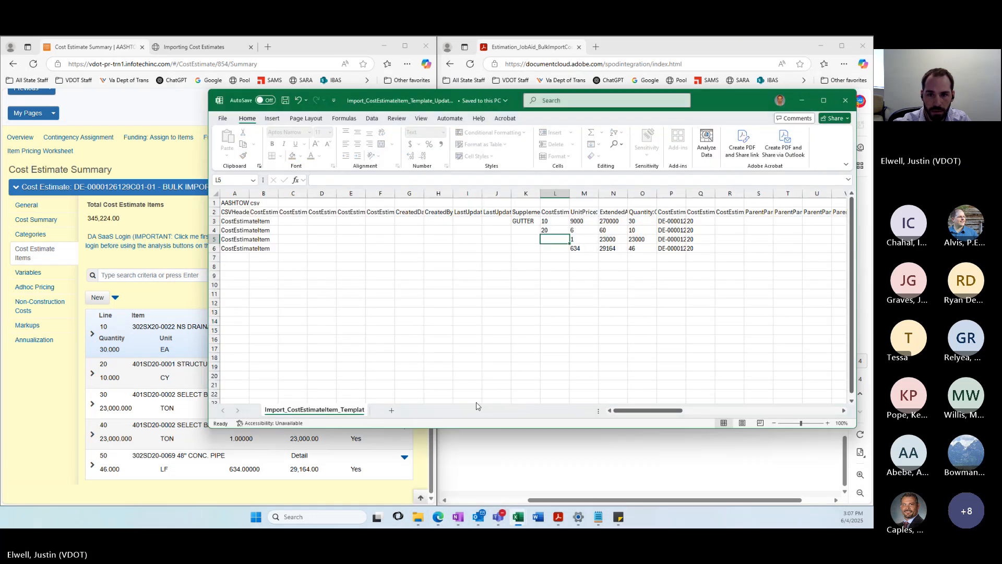
left_click_drag(209, 92, 424, 78)
scroll(831, 328, "right", 1)
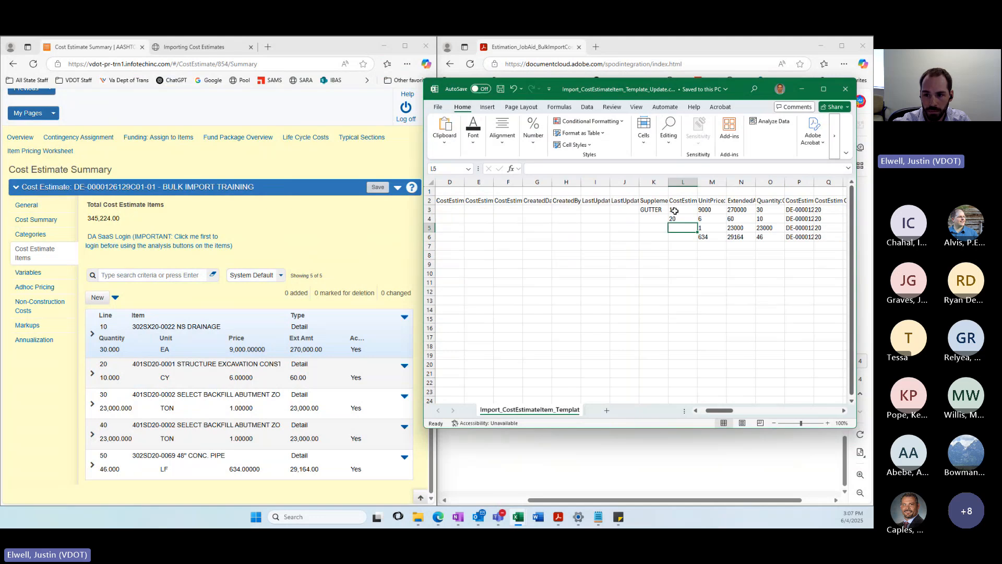
left_click(683, 201)
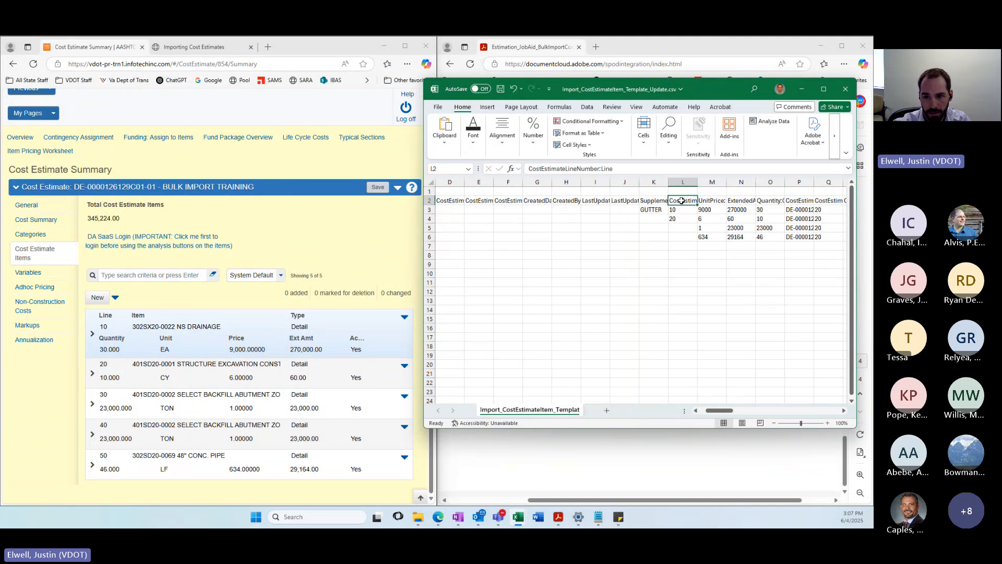
double_click(680, 228)
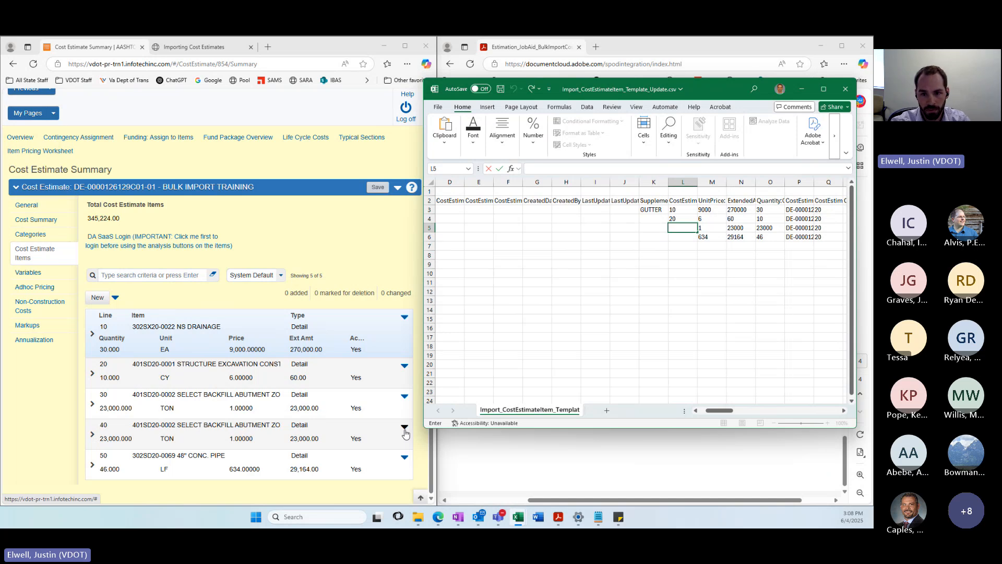
left_click(802, 89)
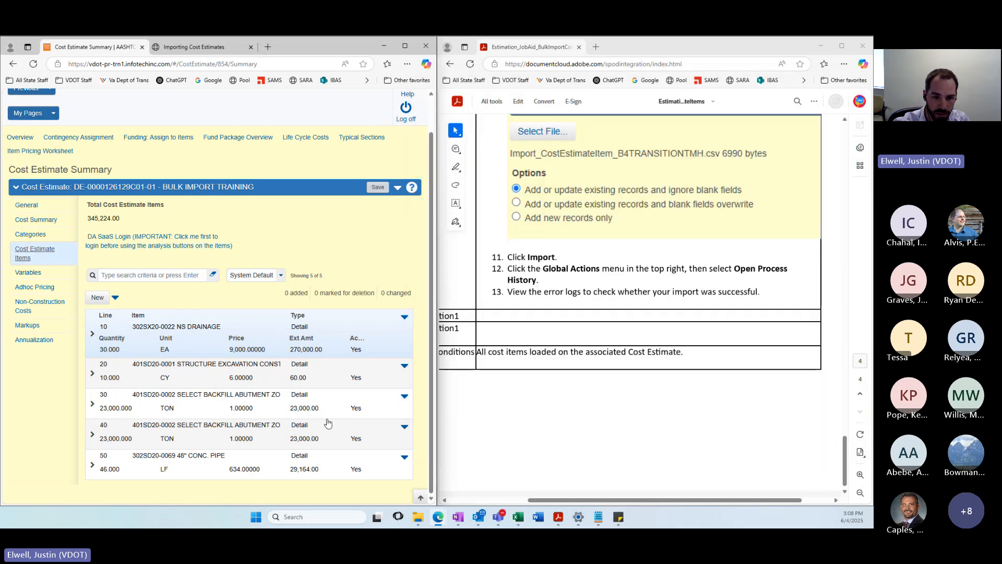
- Delete the duplicate 401SD20-0002 item at line 40 and save, leaving four items totalling 322,224.00
left_click(404, 428)
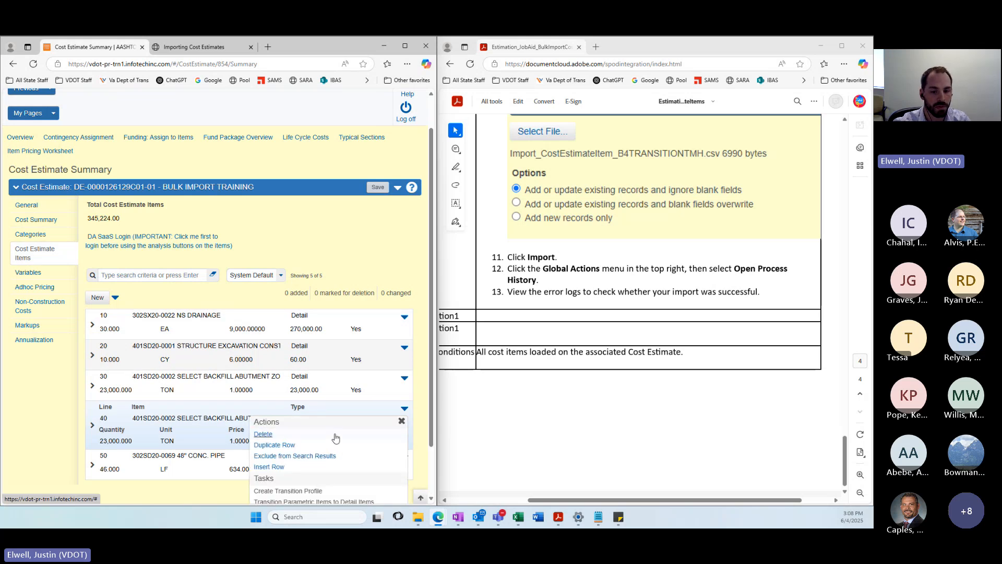
left_click(313, 438)
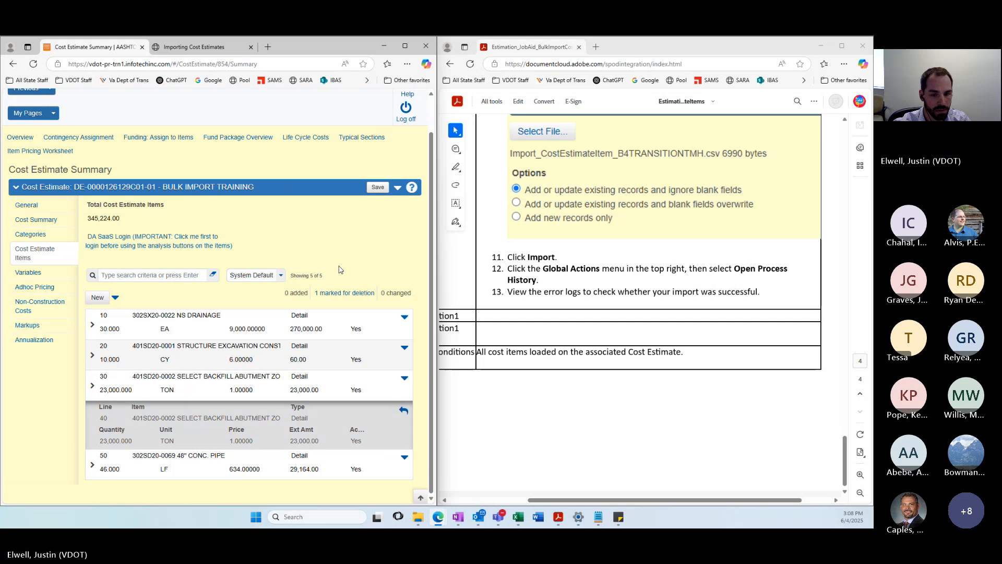
left_click(378, 187)
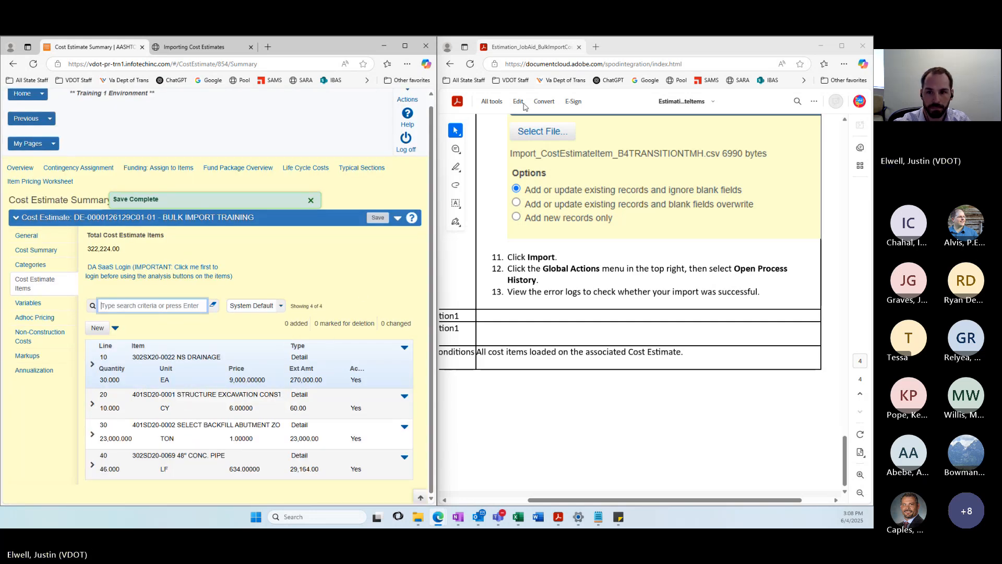
scroll(641, 381, "left", 1)
scroll(642, 380, "left", 3)
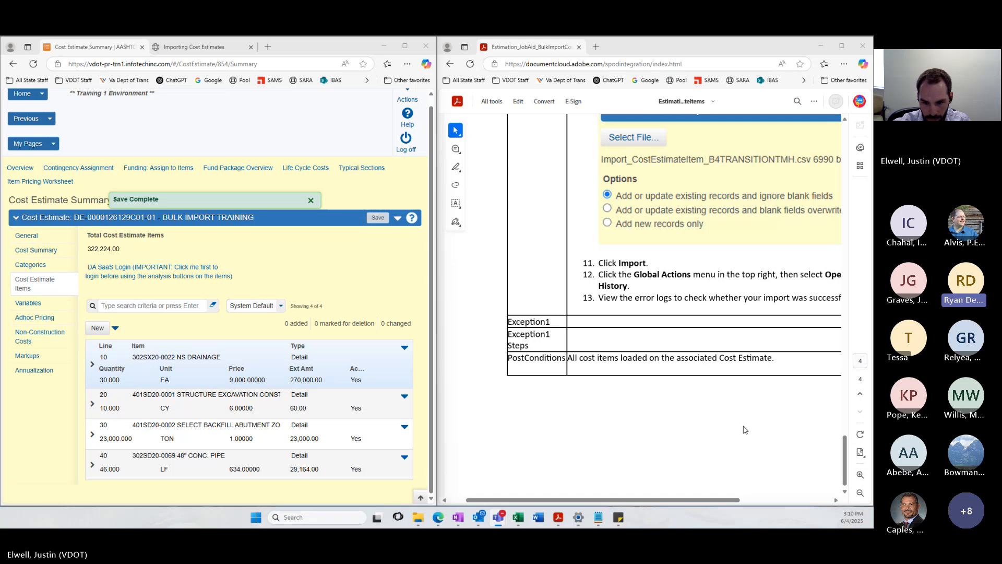
left_click(492, 452)
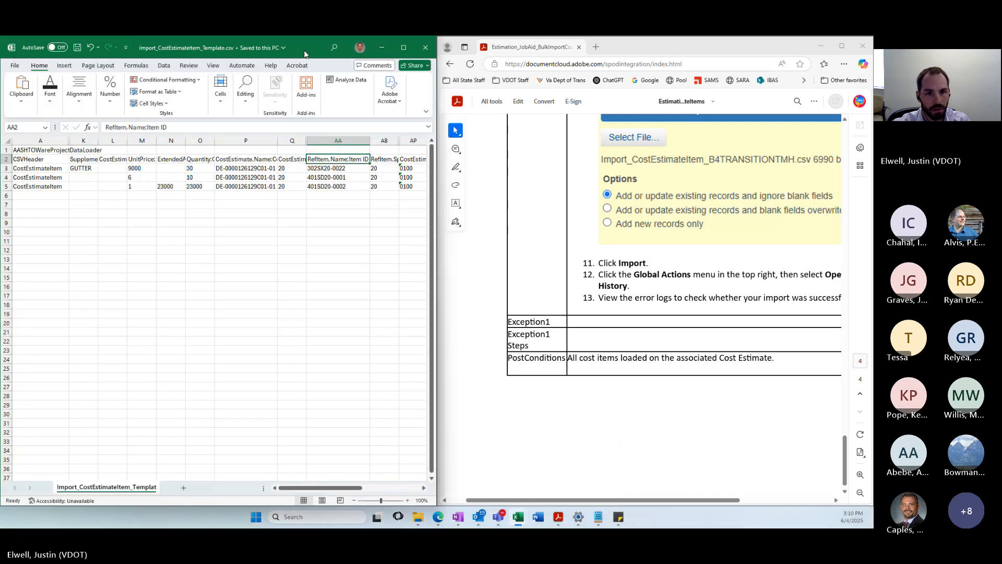
scroll(583, 265, "up", 15)
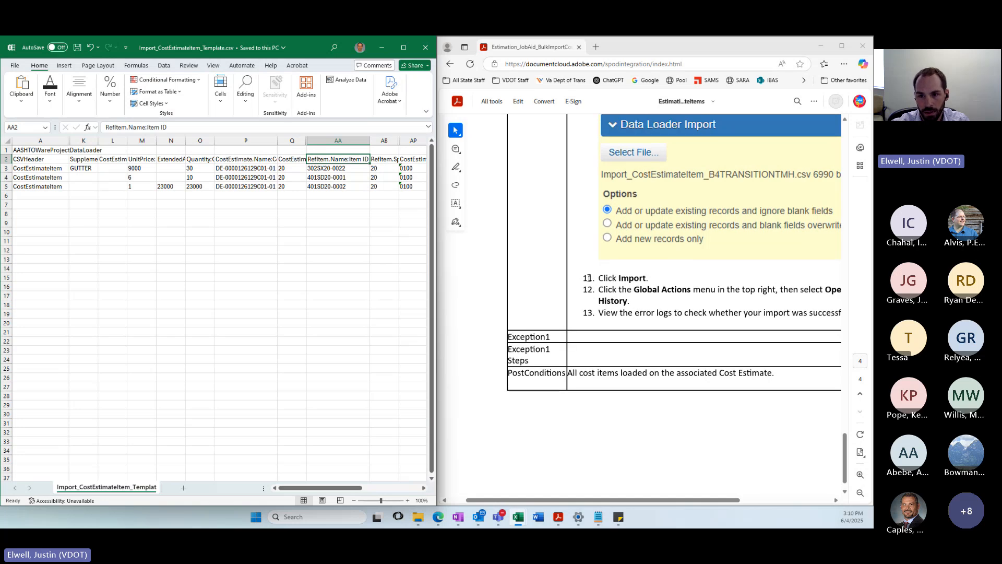
scroll(596, 291, "up", 5)
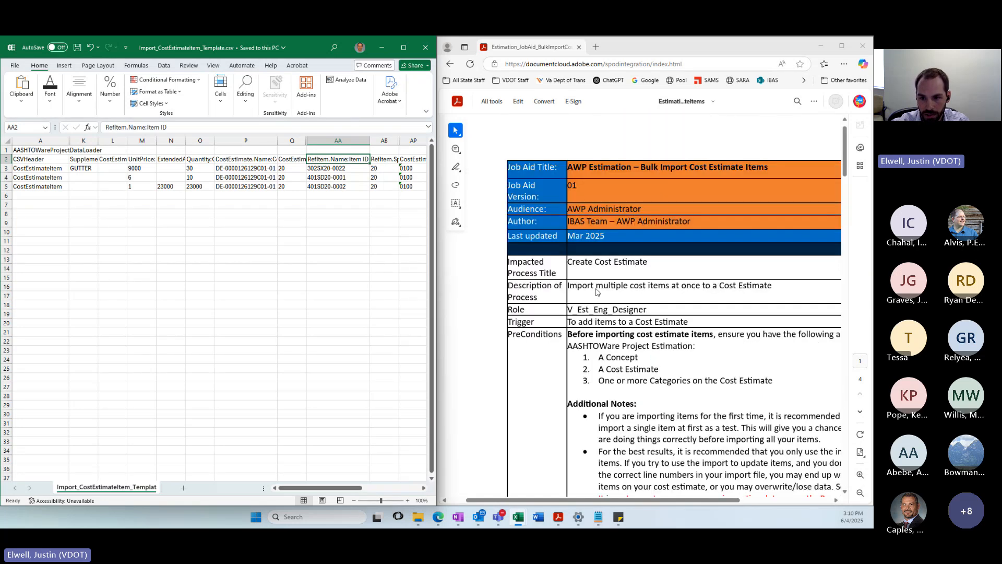
scroll(597, 291, "down", 6)
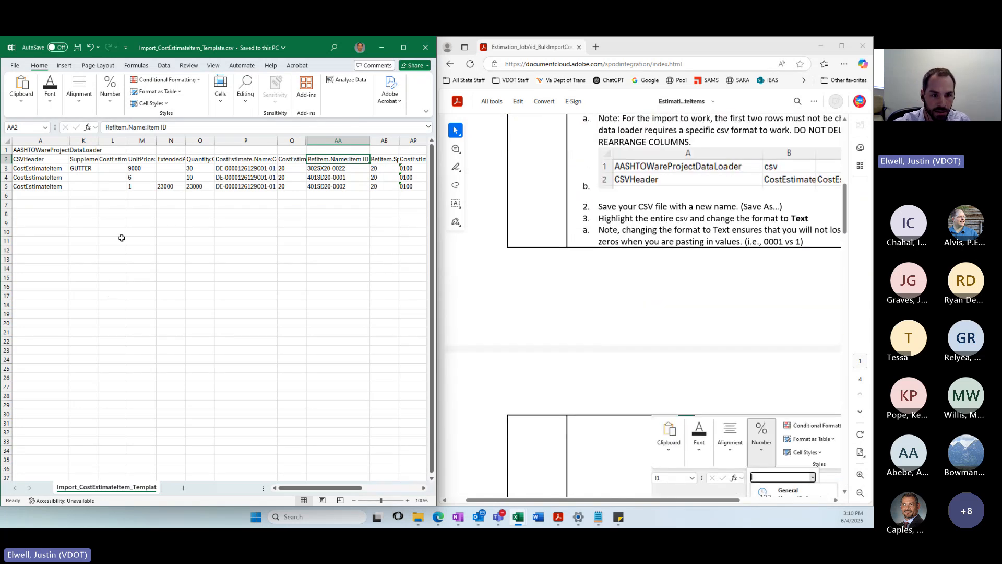
scroll(178, 212, "right", 5)
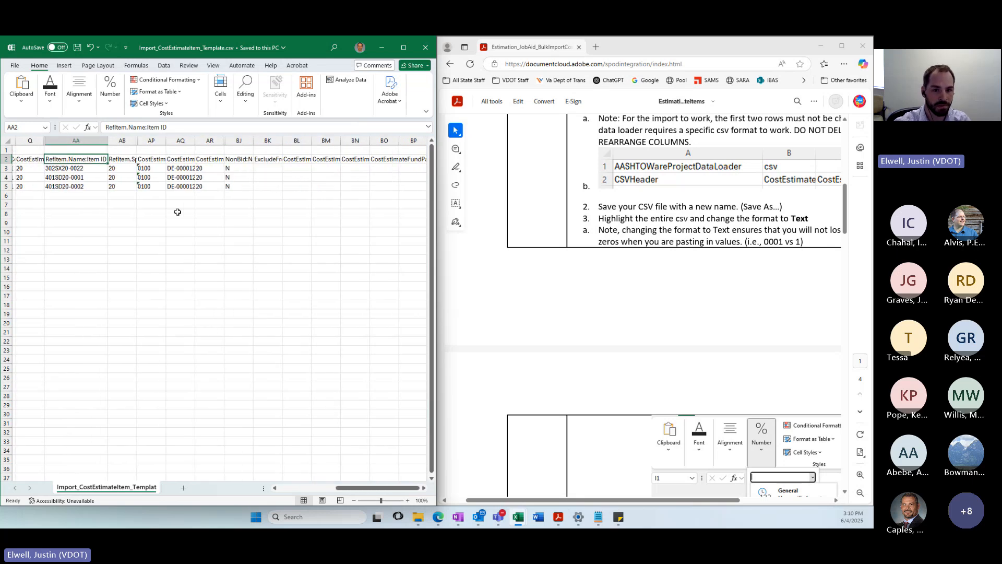
scroll(321, 215, "left", 5)
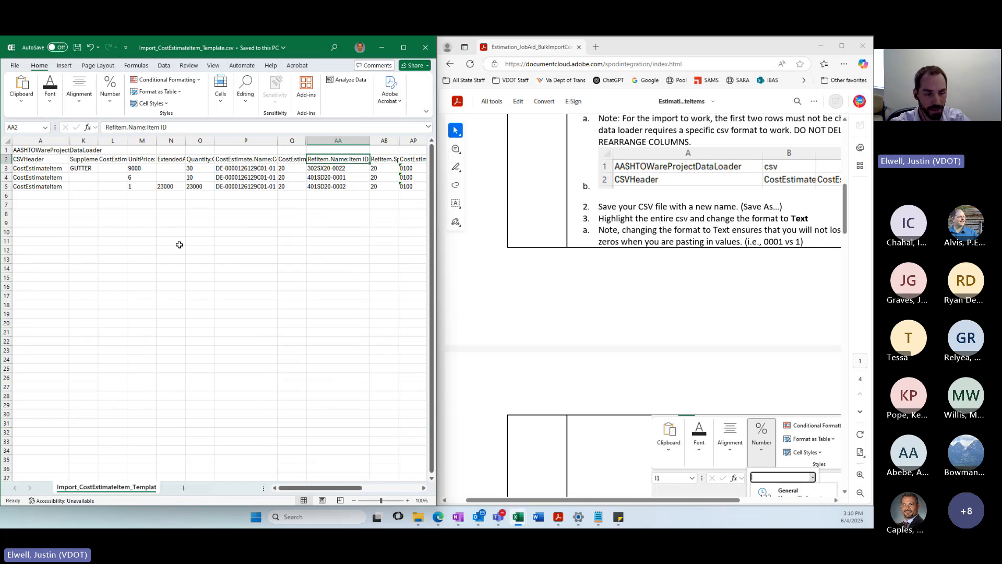
left_click(118, 168)
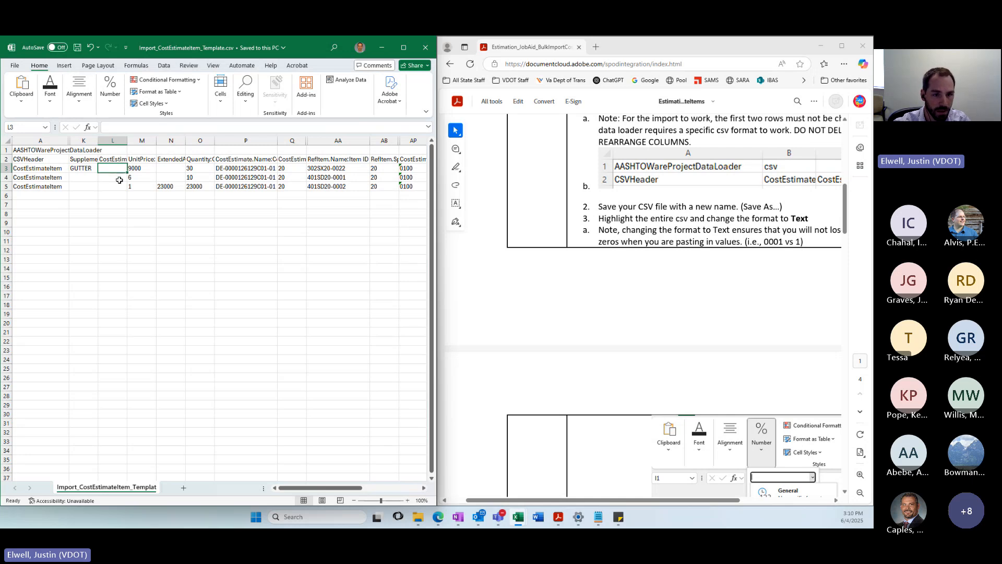
left_click_drag(119, 187, 115, 172)
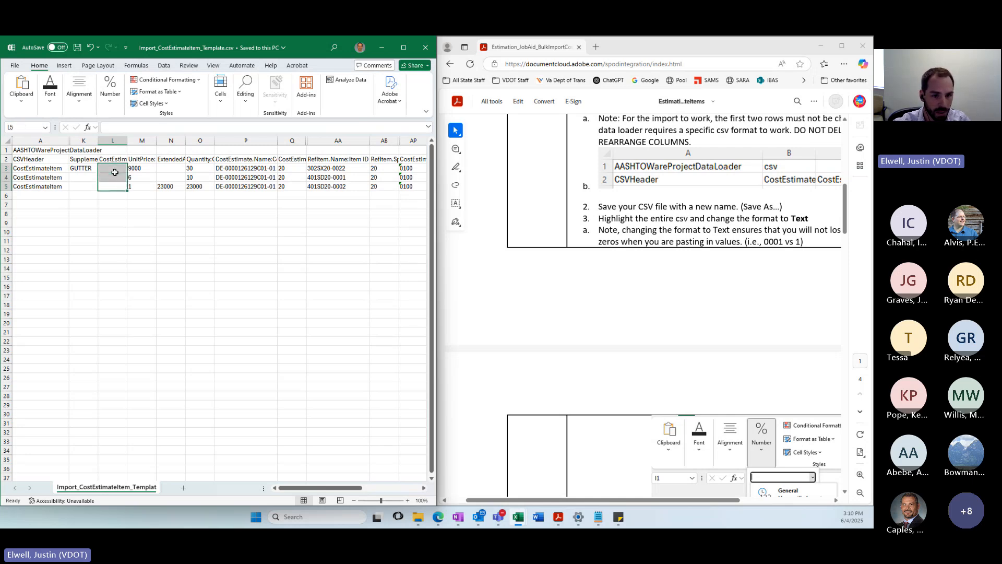
scroll(192, 187, "right", 2)
scroll(196, 195, "left", 2)
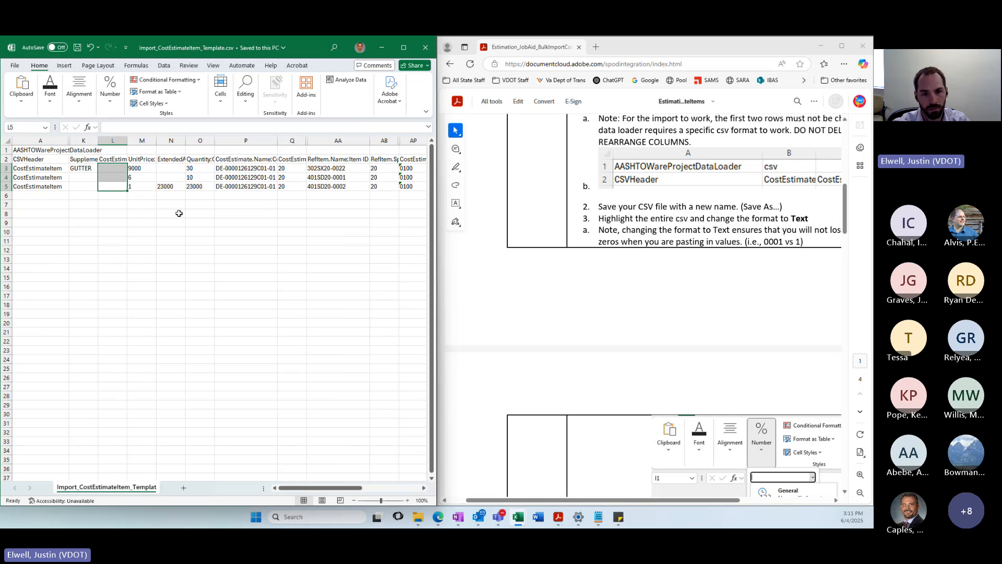
scroll(168, 298, "right", 3)
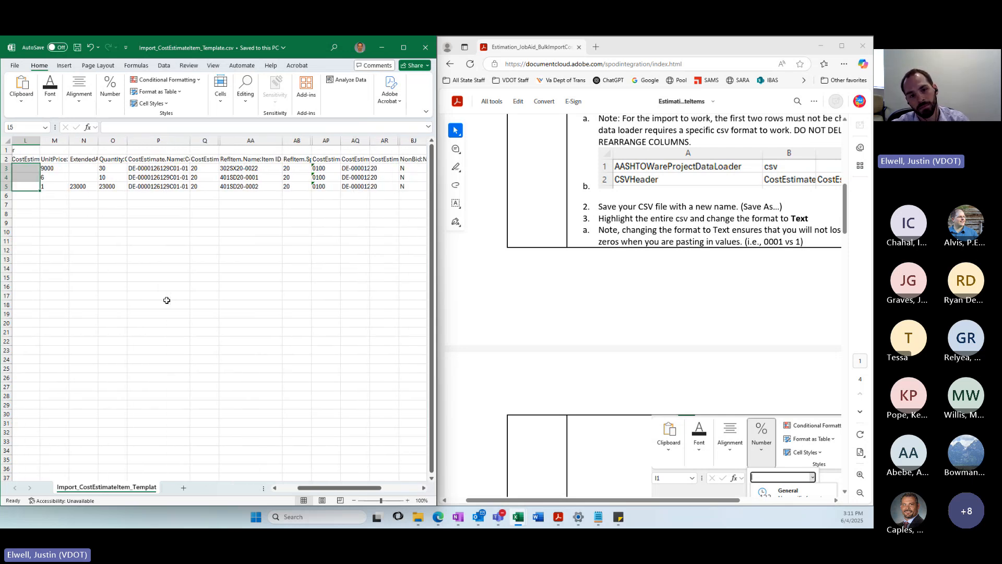
scroll(167, 300, "left", 3)
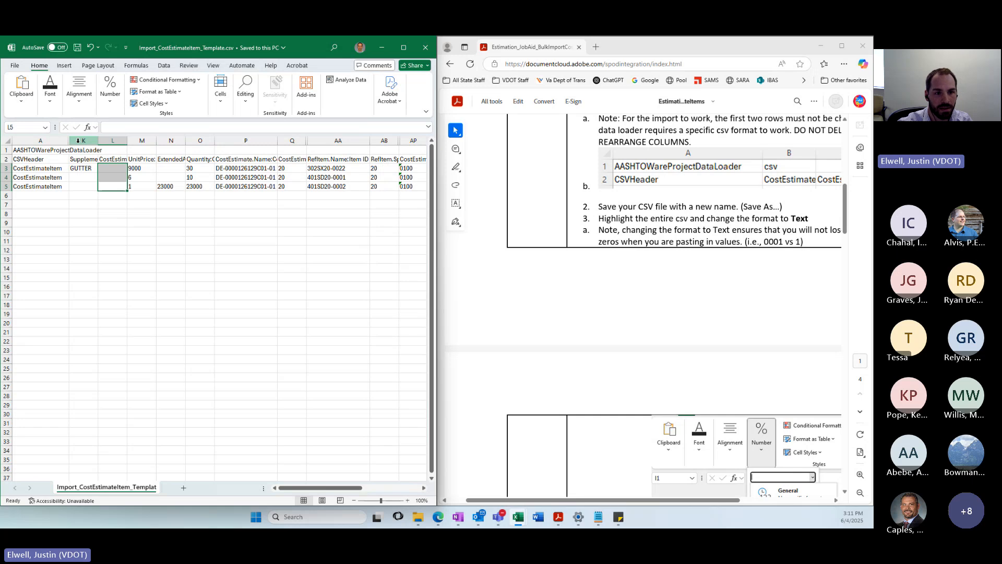
left_click(78, 140)
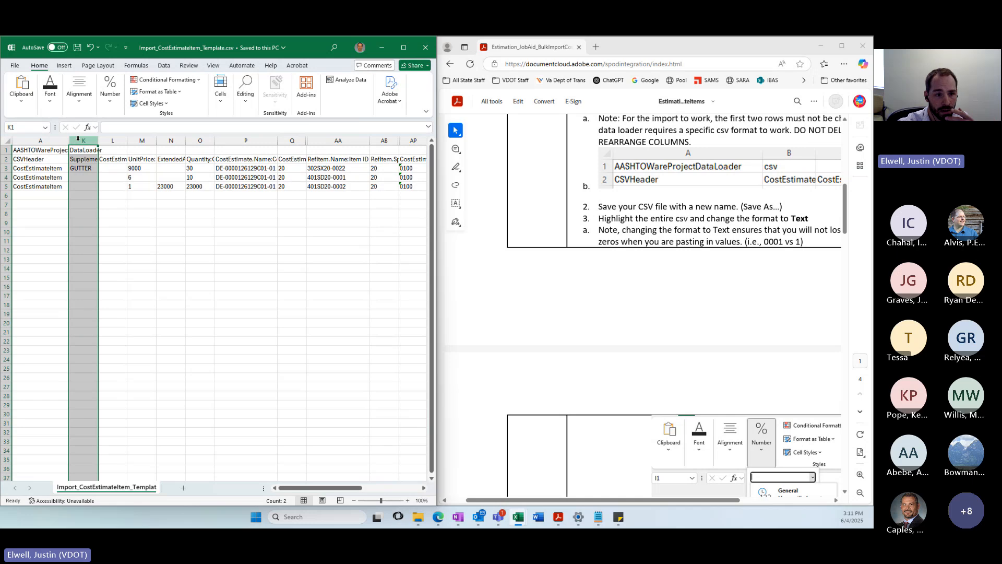
scroll(132, 184, "right", 5)
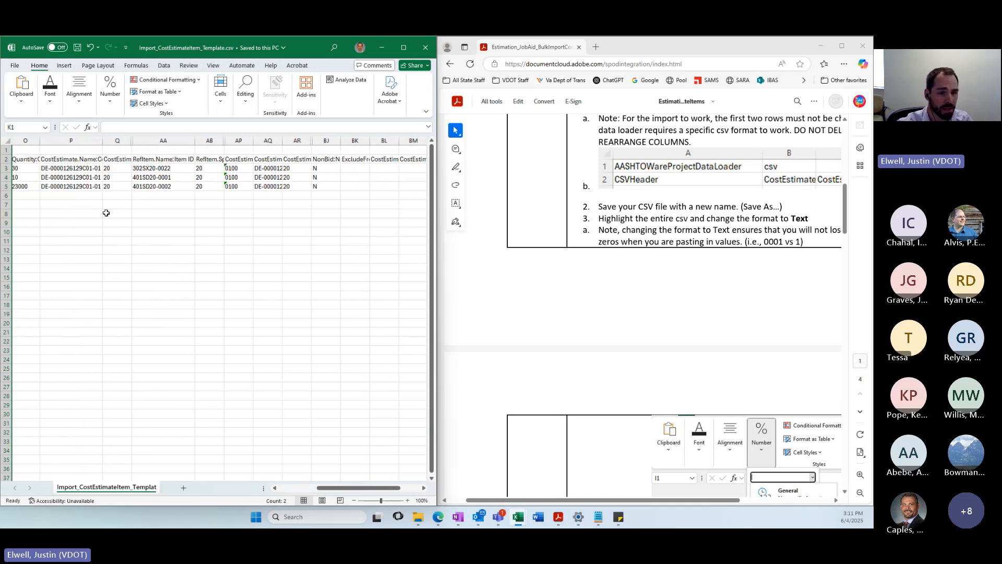
scroll(183, 176, "right", 3)
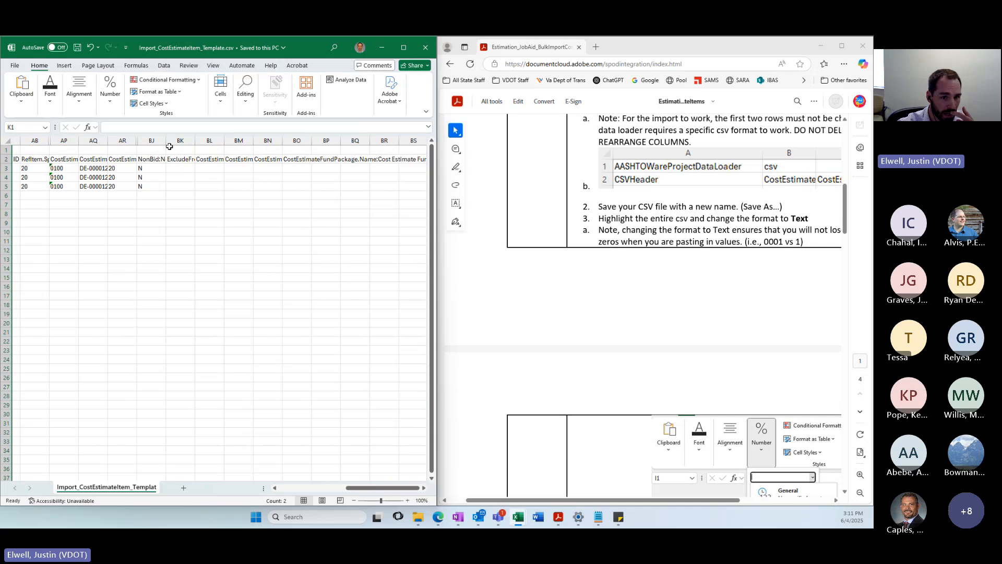
scroll(253, 177, "left", 8)
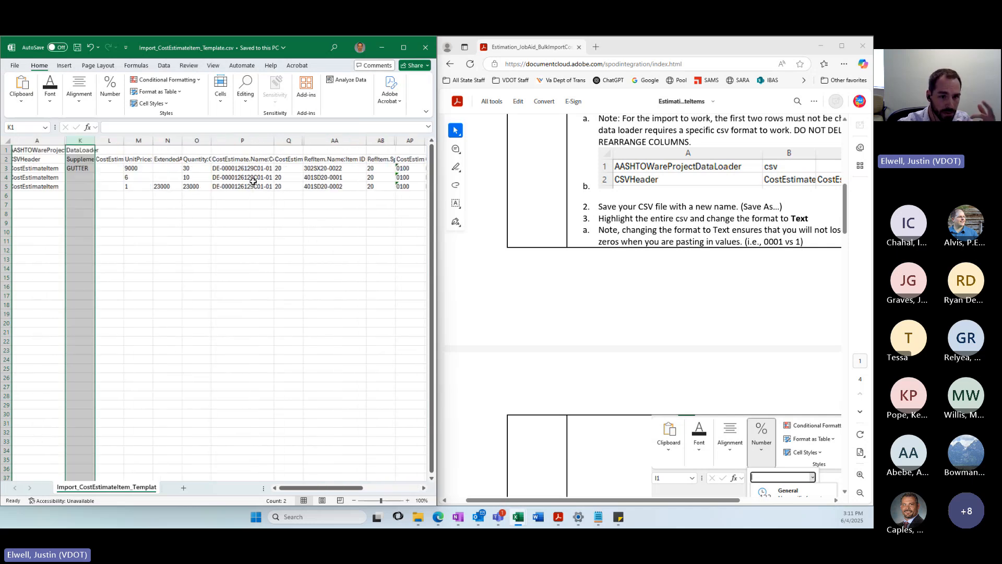
scroll(723, 246, "up", 10)
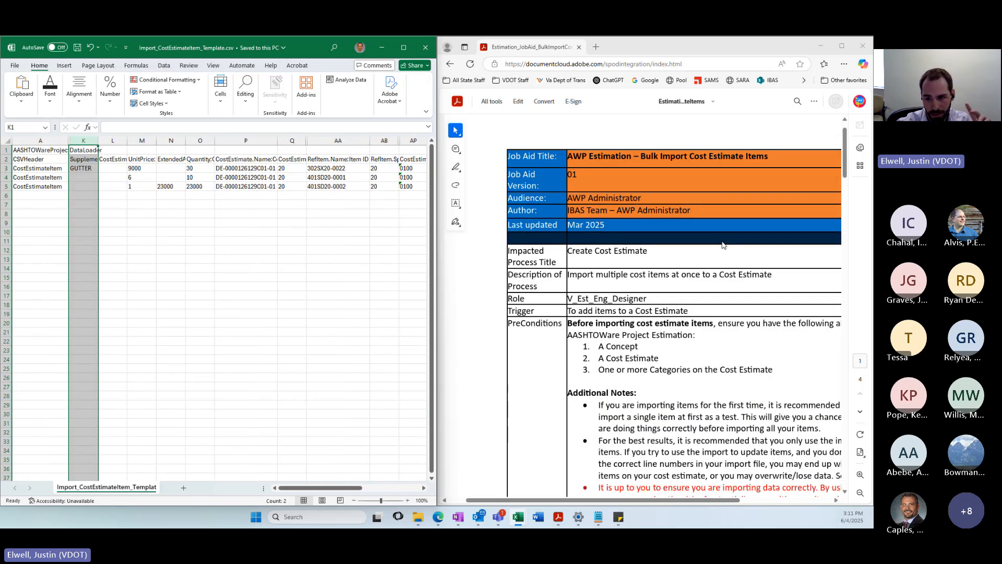
scroll(723, 246, "down", 4)
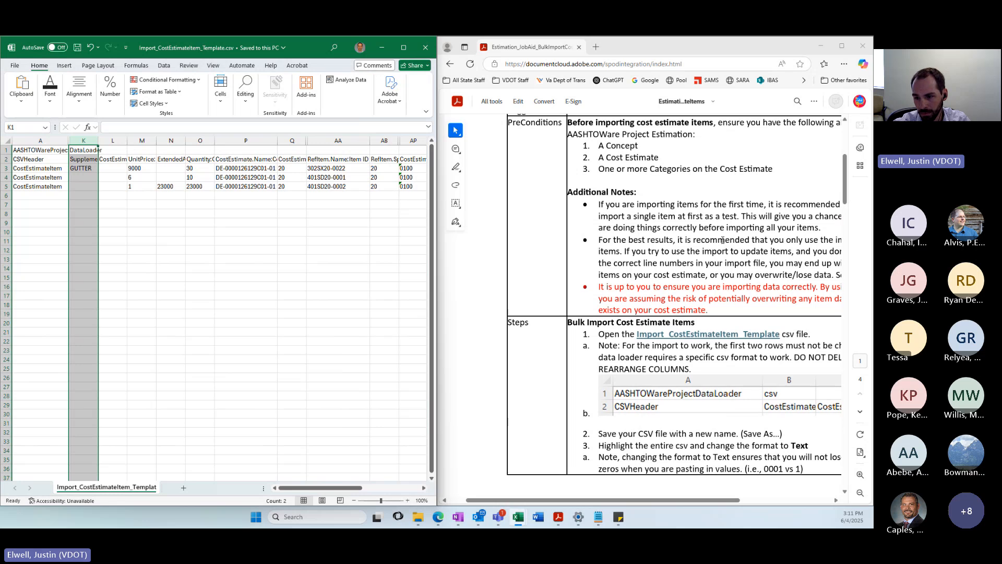
scroll(723, 240, "down", 2)
scroll(723, 241, "right", 2)
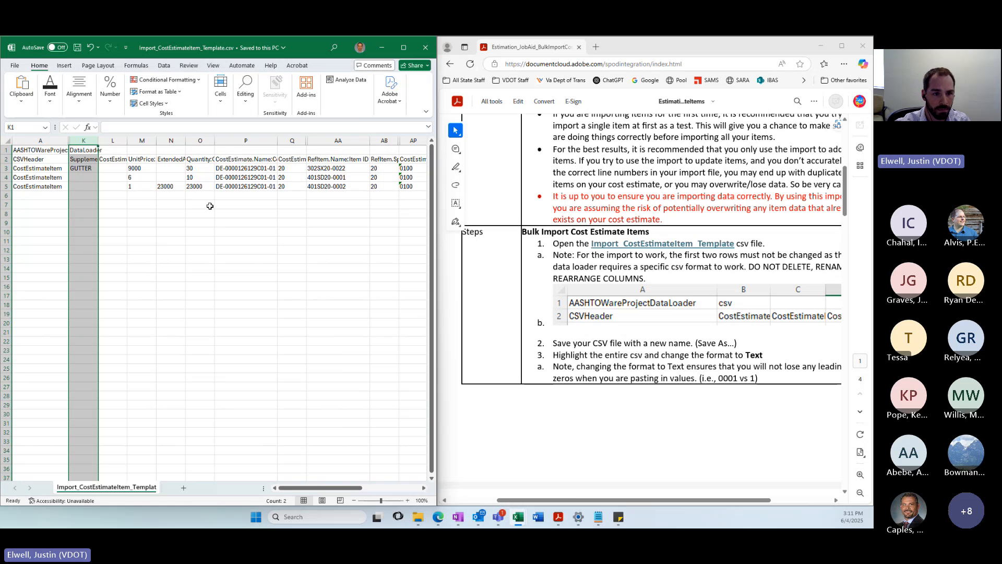
- Reopen Import_CostEstimateItem_Template.csv without data conversion and review its three CostEstimateItem rows
left_click(425, 47)
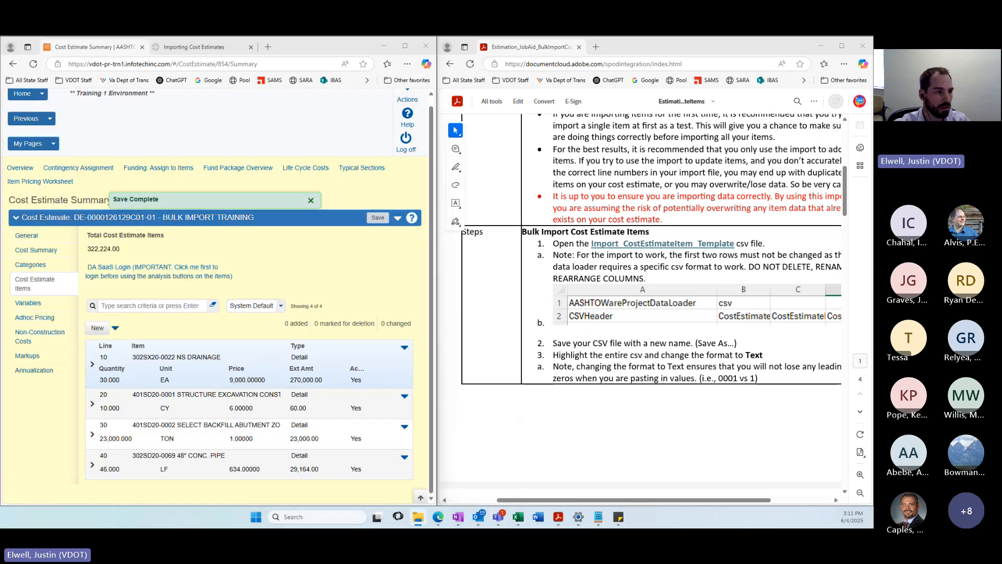
left_click(418, 517)
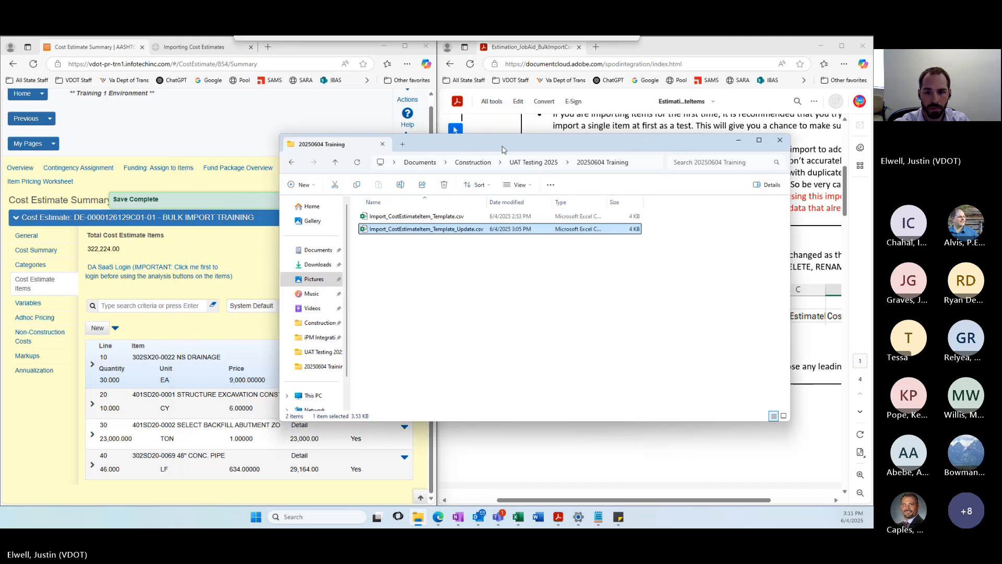
left_click(456, 217)
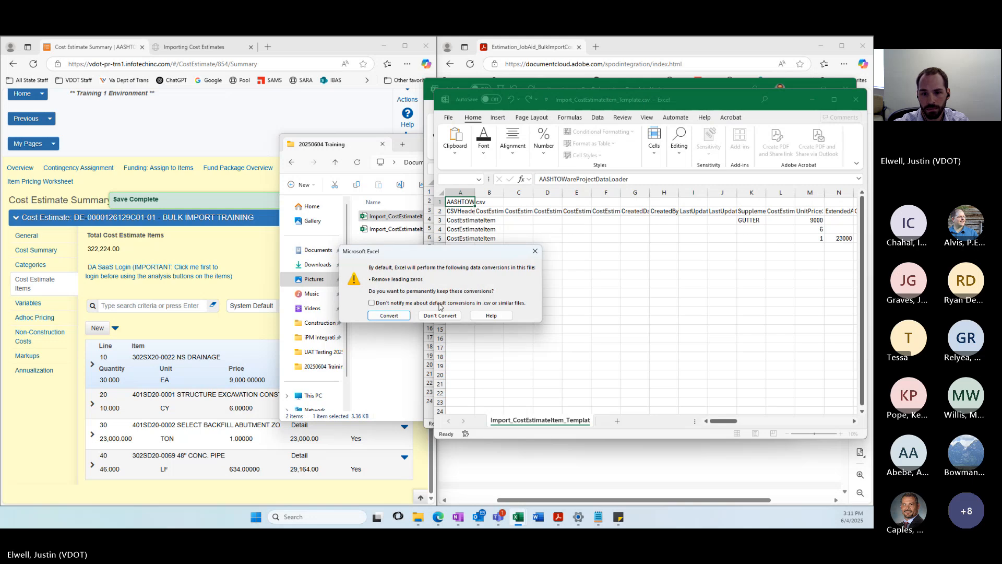
left_click(438, 315)
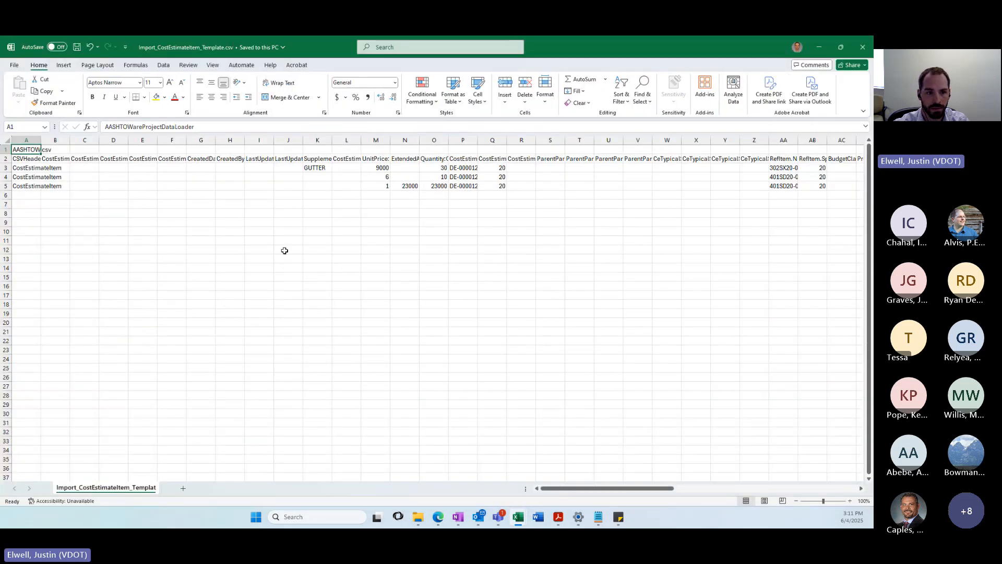
scroll(230, 227, "right", 3)
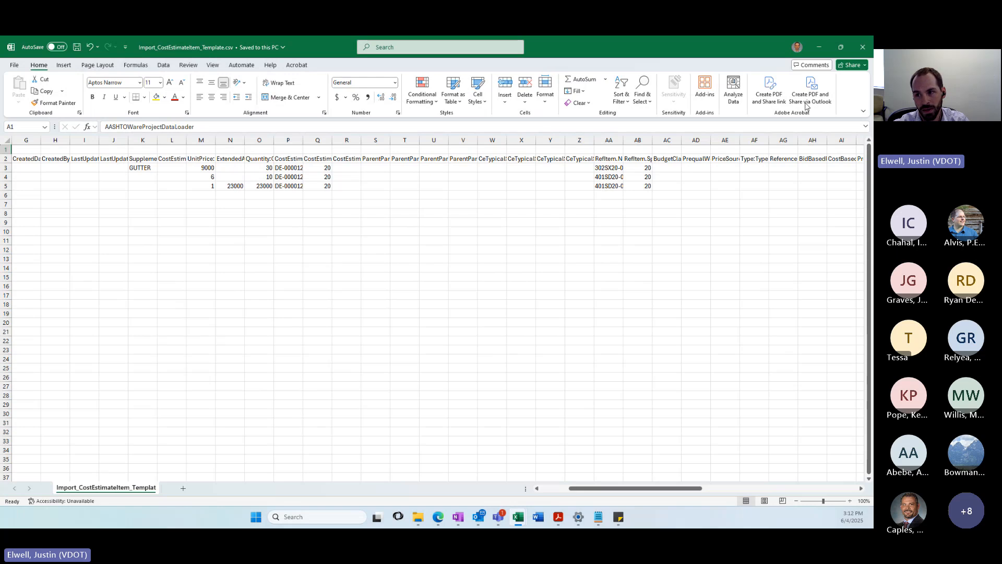
scroll(608, 219, "left", 3)
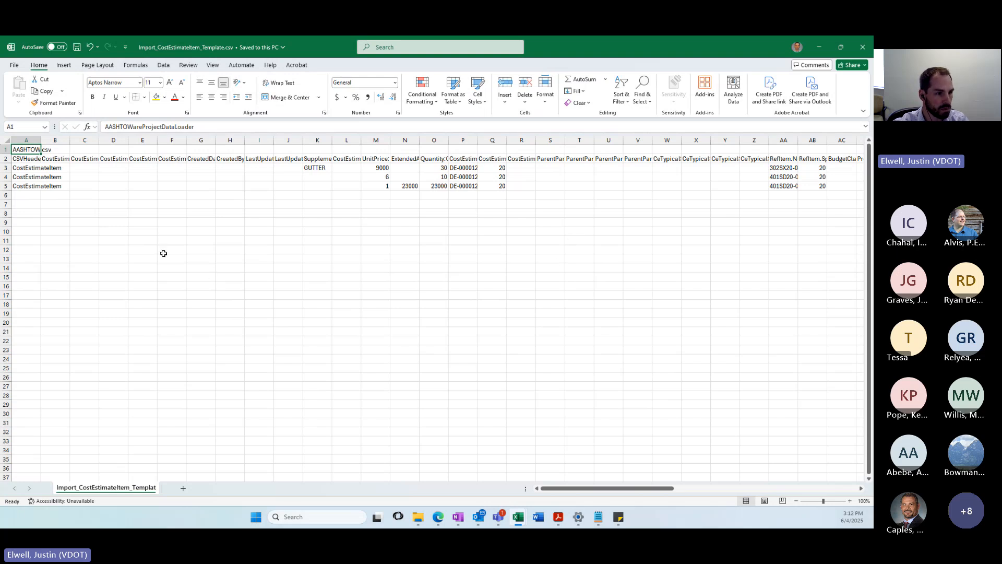
- Close the original template workbook and bring the Update workbook to the front
left_click(863, 48)
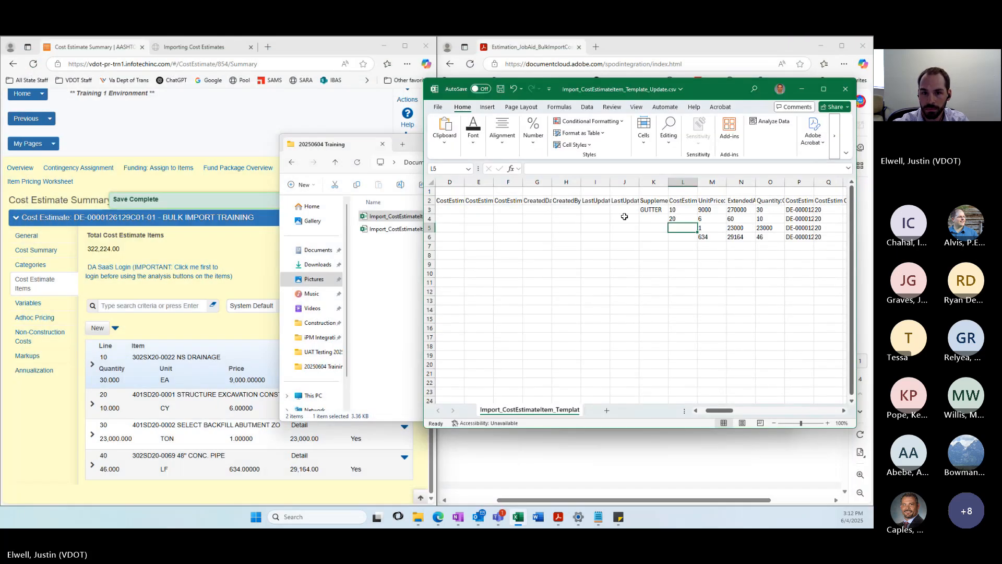
left_click(436, 136)
left_click(626, 90)
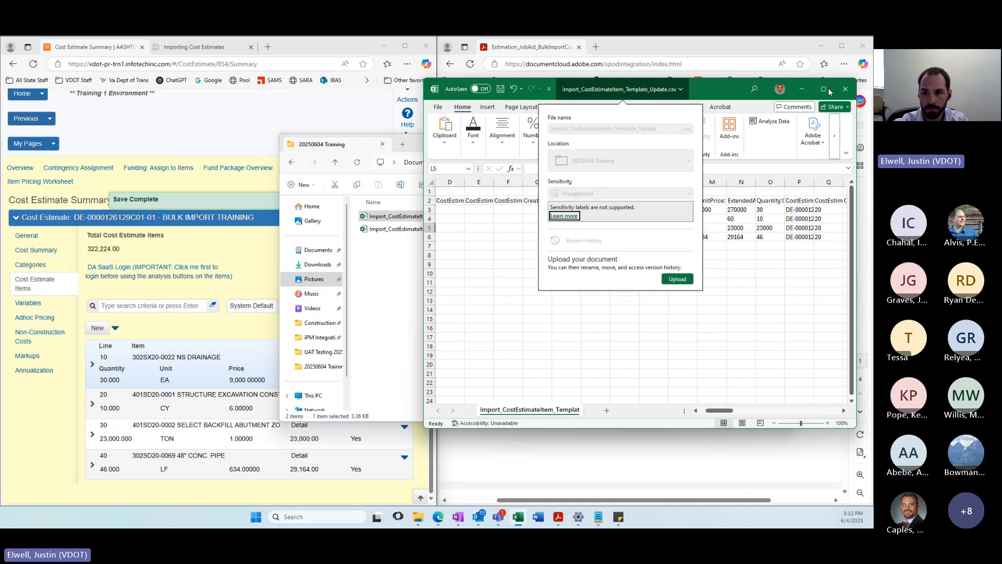
left_click(846, 92)
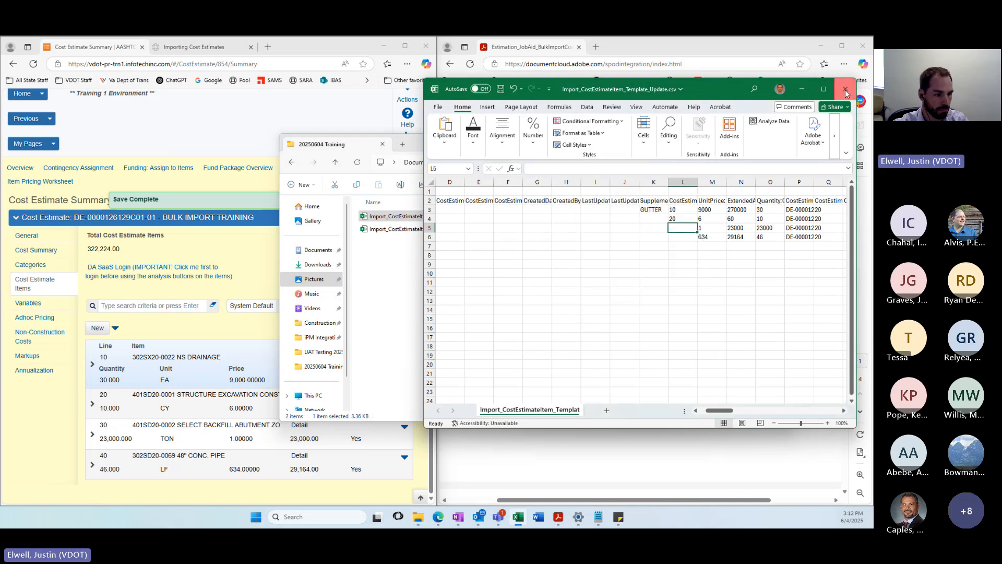
- Close the Update workbook with Don't Save, then minimize the training folder window
left_click(846, 92)
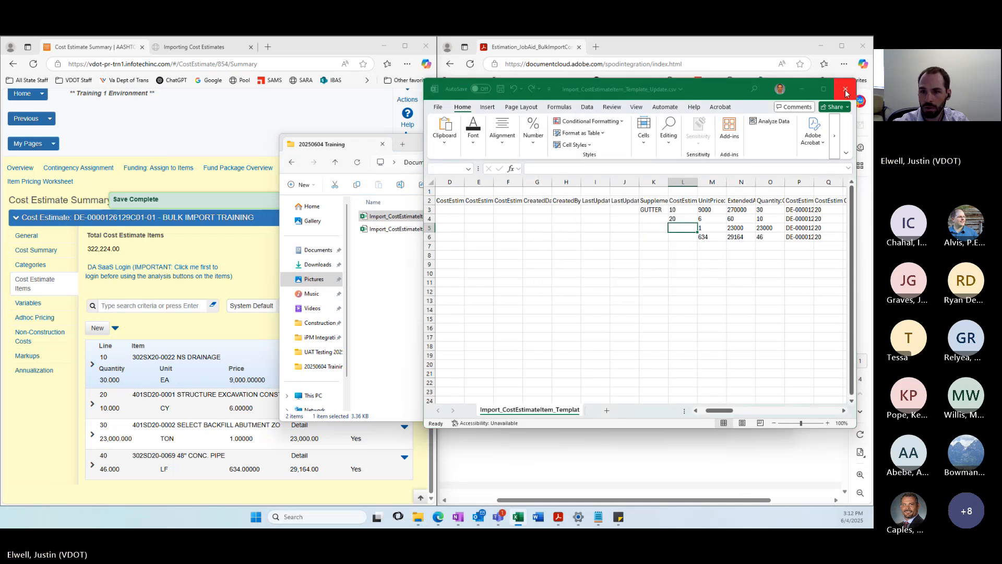
left_click(635, 382)
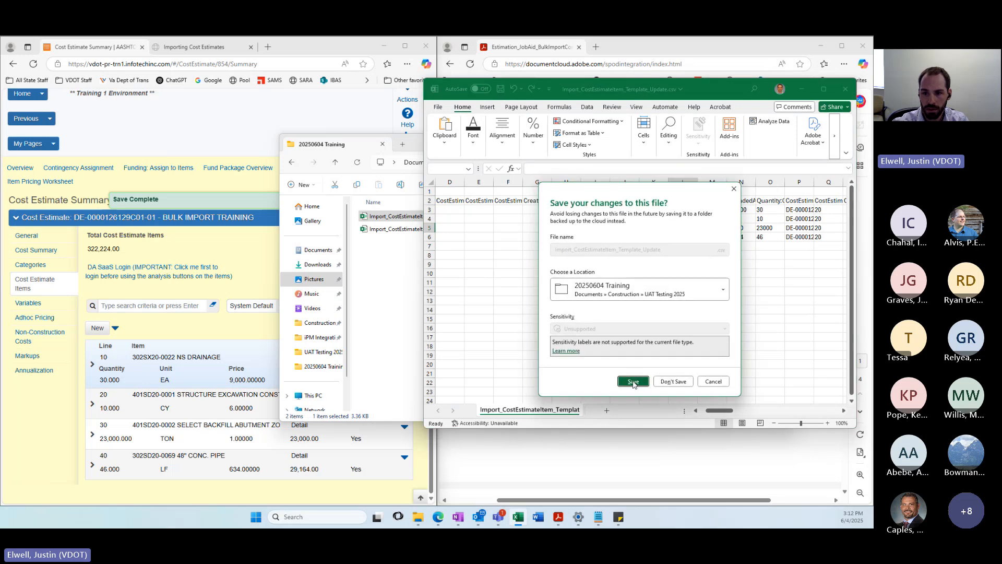
left_click(635, 384)
left_click(712, 381)
left_click(846, 89)
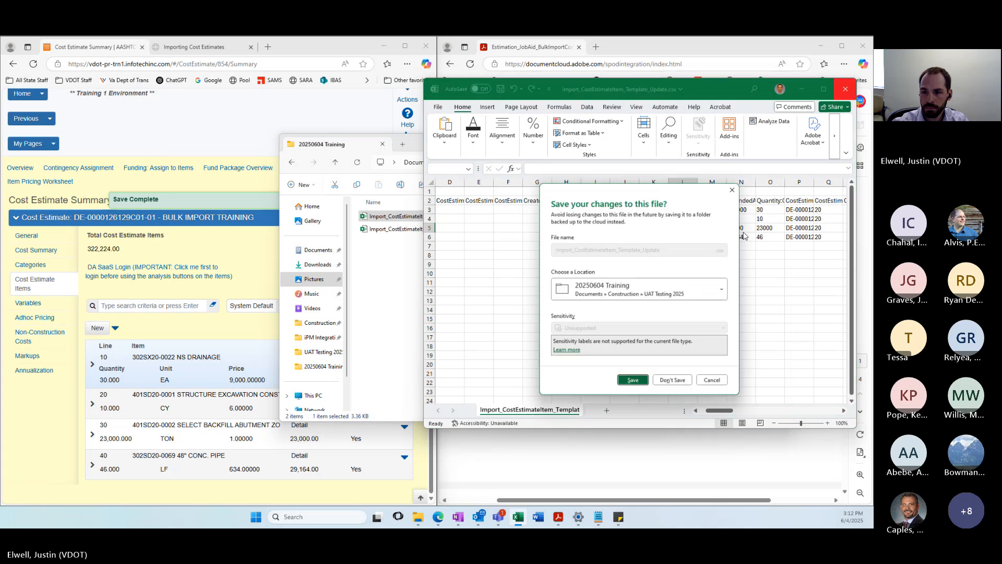
left_click(674, 384)
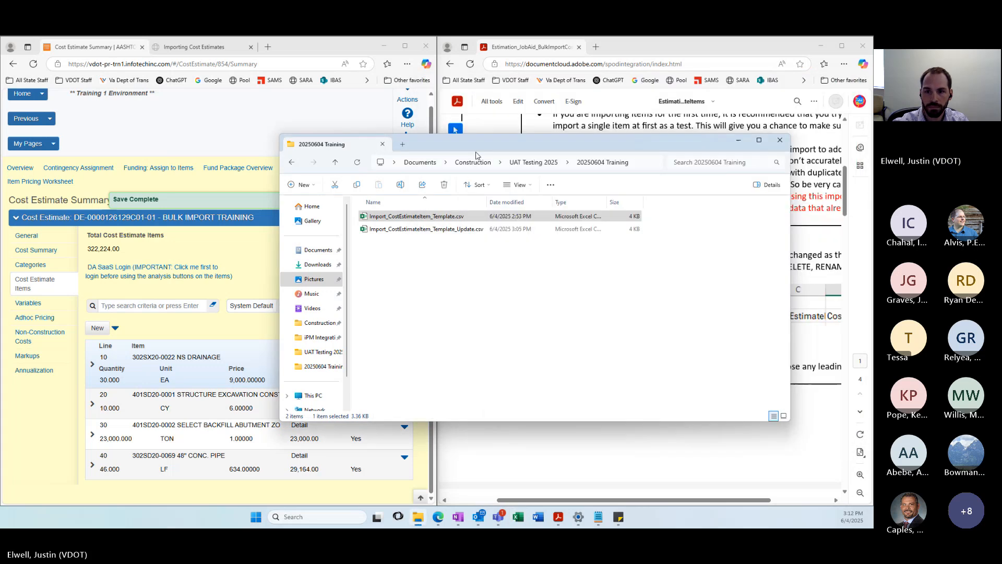
left_click(746, 139)
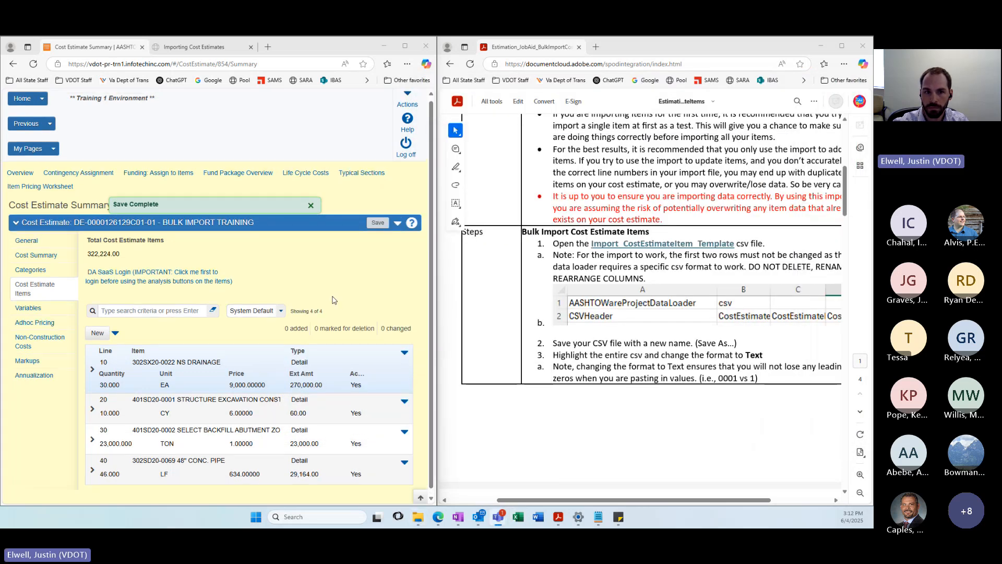
scroll(334, 302, "up", 1)
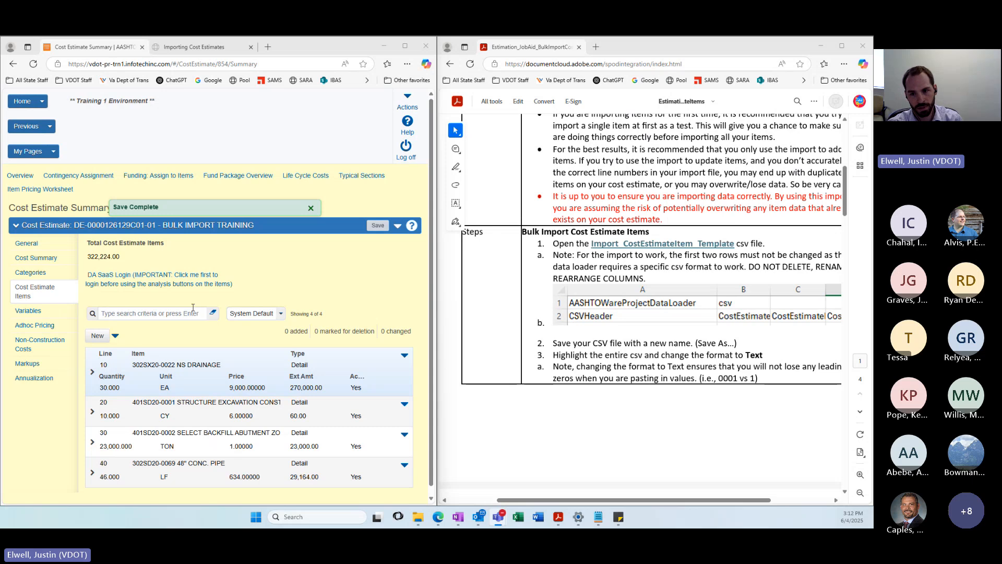
scroll(620, 320, "up", 6)
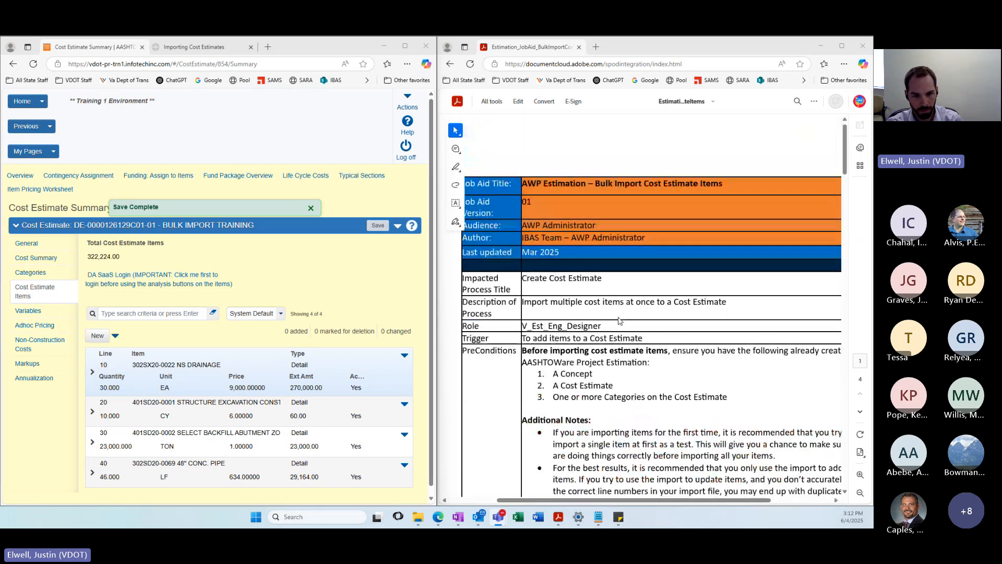
scroll(330, 330, "down", 1)
scroll(330, 329, "up", 1)
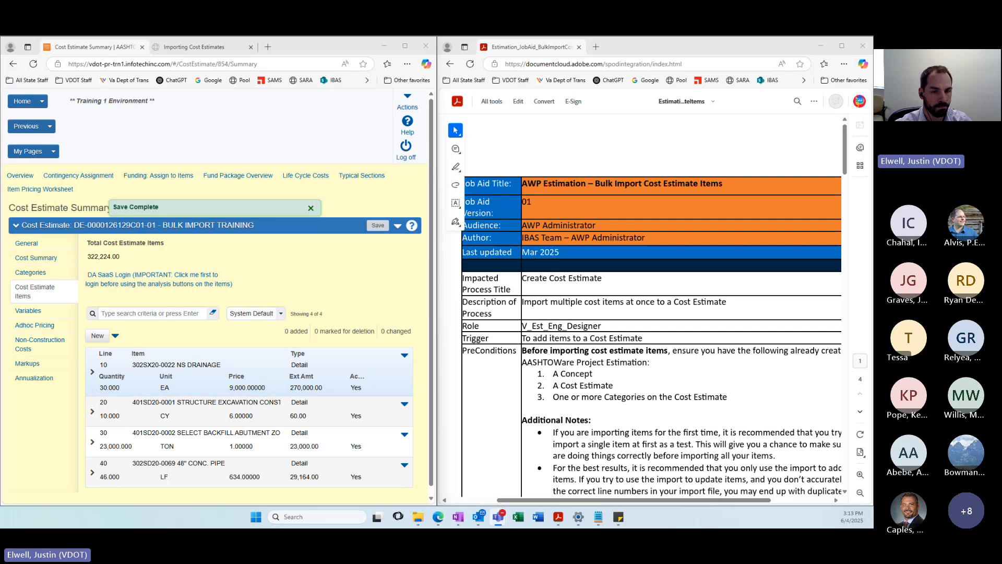
scroll(644, 333, "down", 3)
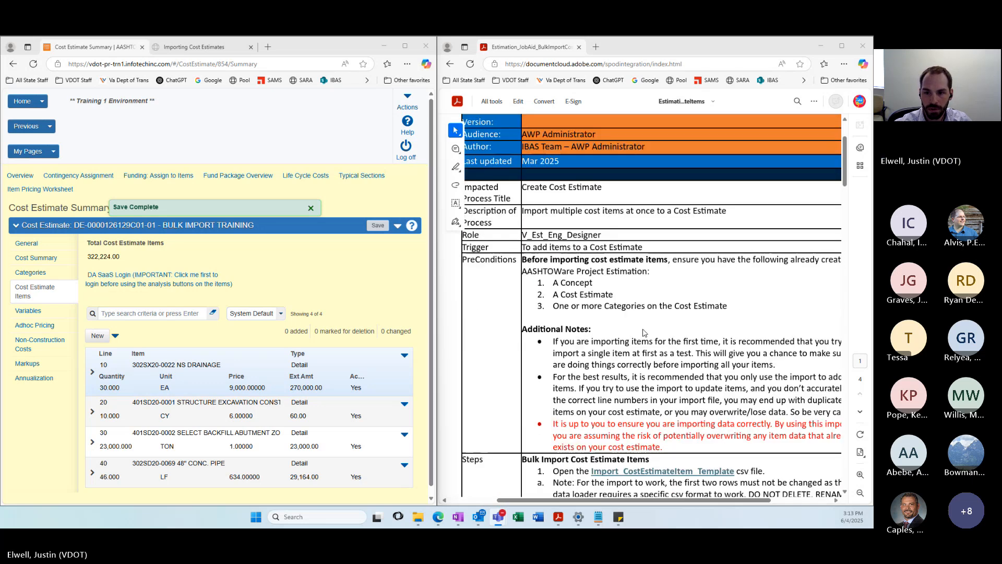
scroll(555, 215, "up", 3)
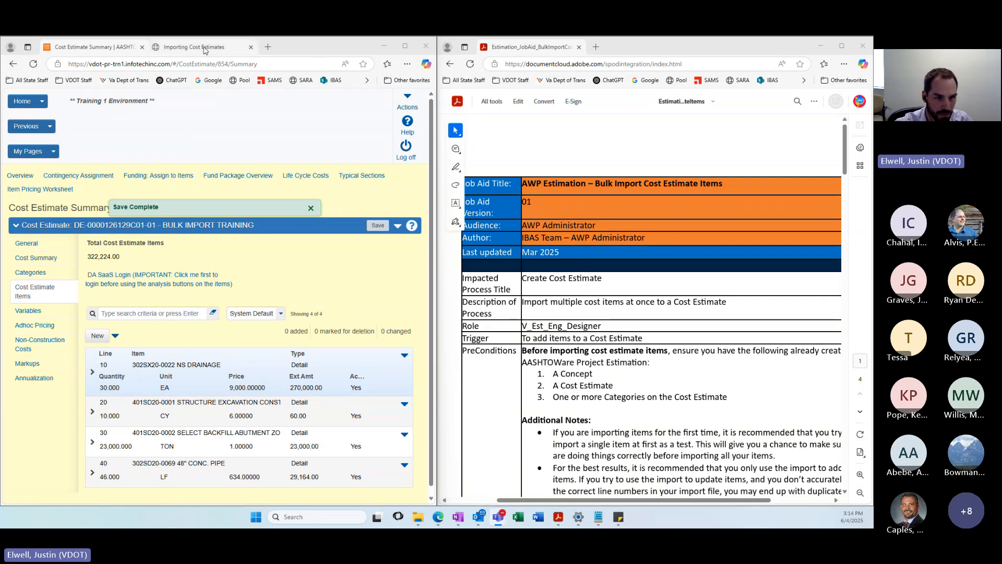
left_click(177, 51)
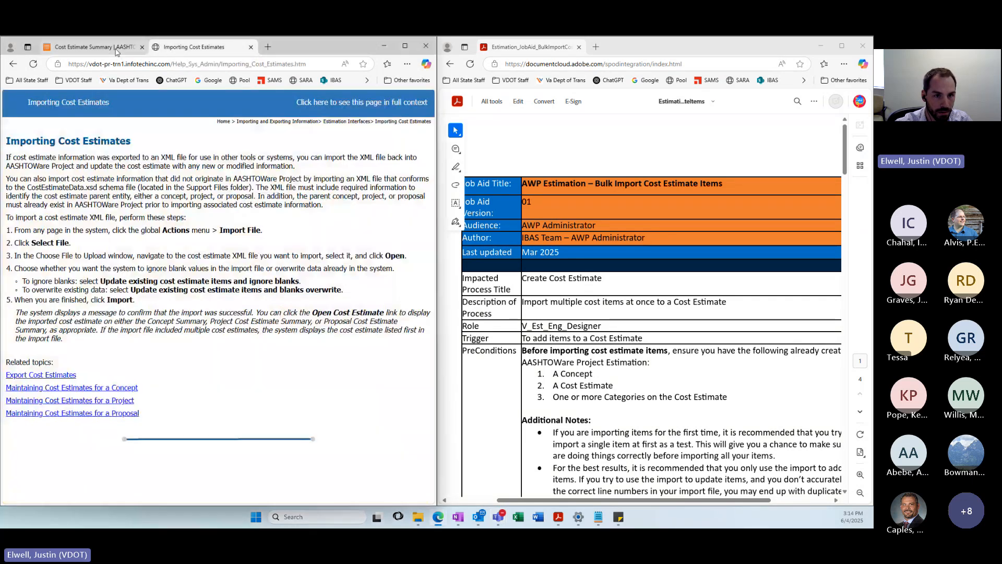
left_click(117, 52)
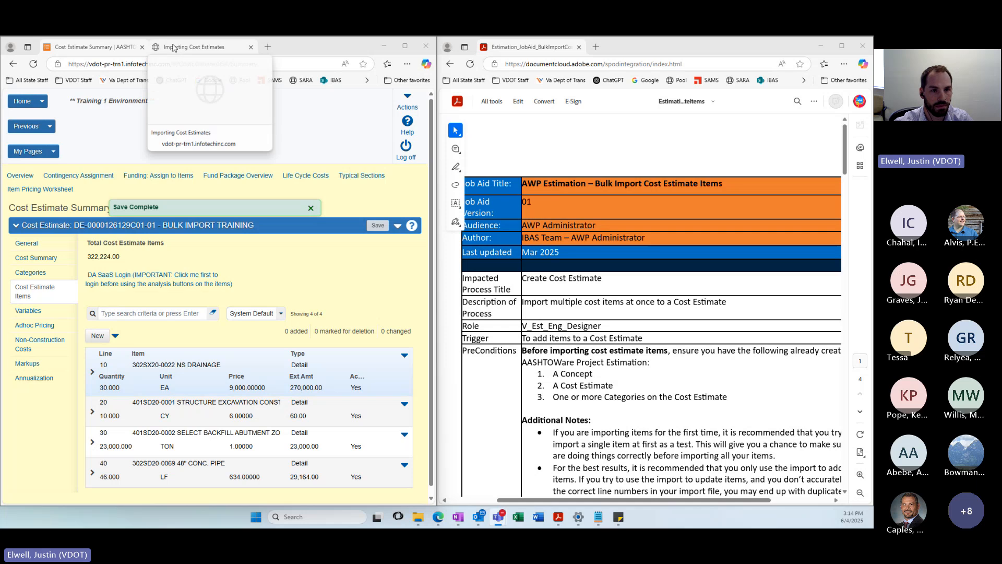
- Show the Training 1 Environment home dashboard, then start a new browser tab
left_click(360, 161)
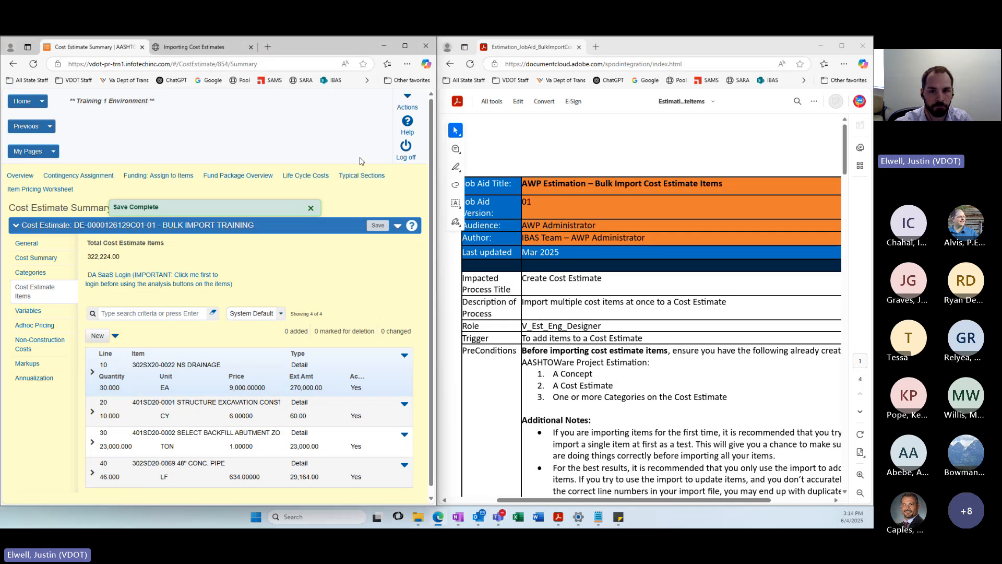
left_click(828, 39)
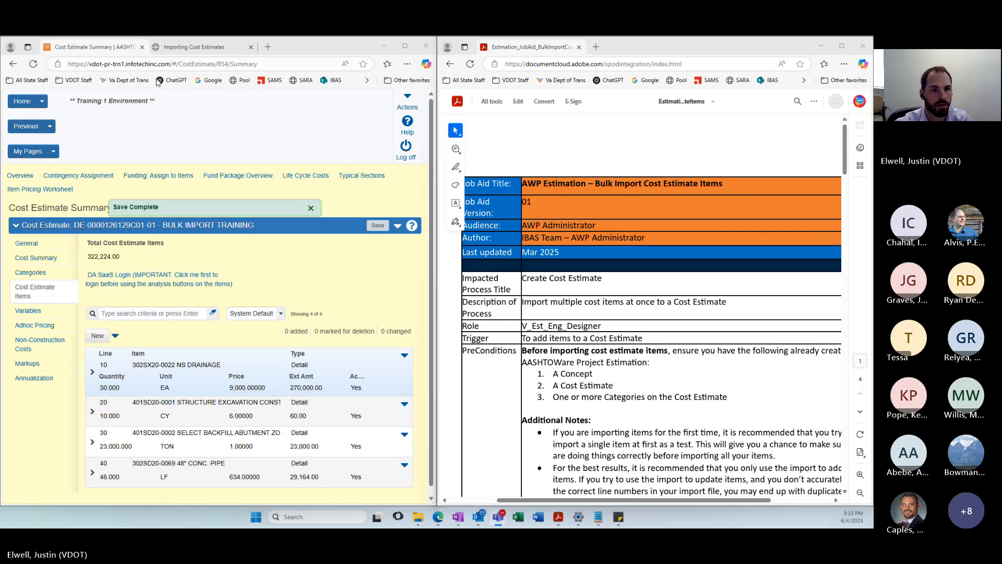
left_click(21, 101)
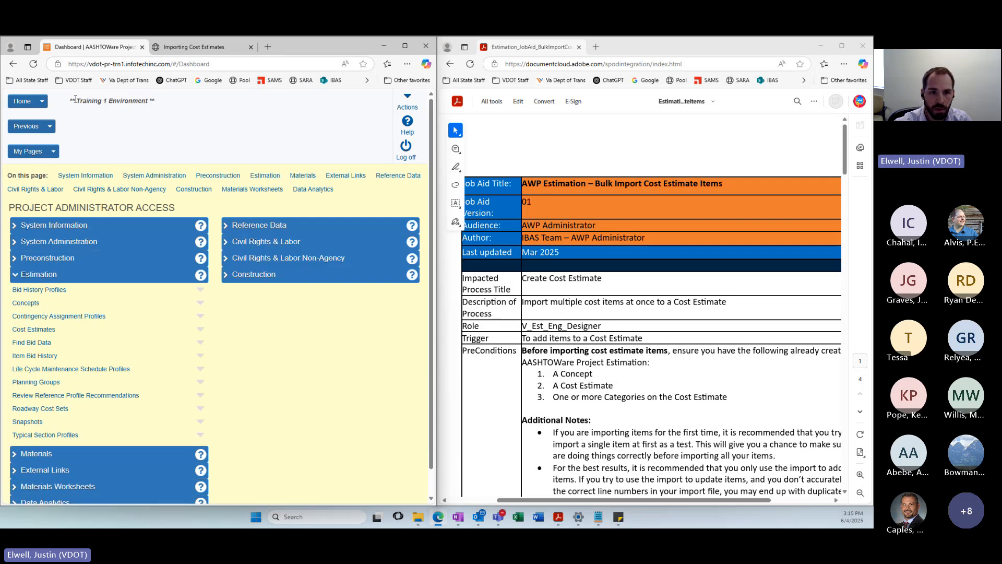
mouse_move(70, 99)
left_mouse_down()
mouse_move(177, 107)
mouse_move(69, 101)
left_mouse_up()
left_click(149, 104)
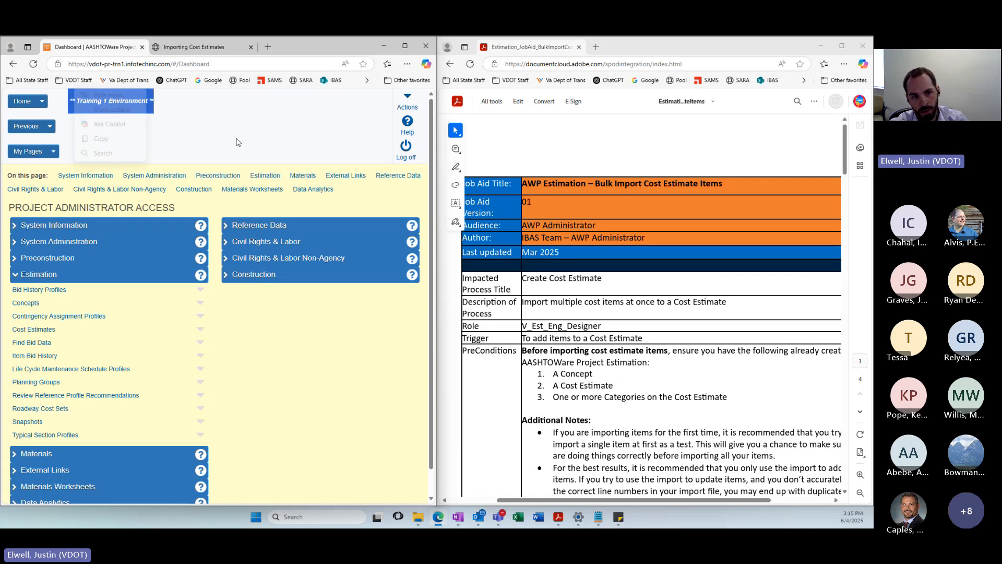
left_click(238, 143)
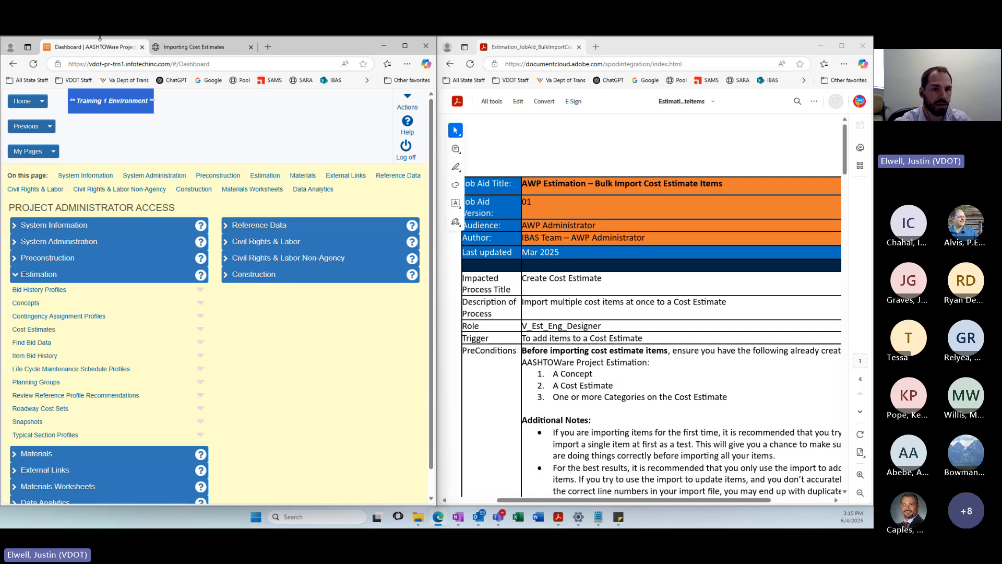
left_click(157, 64)
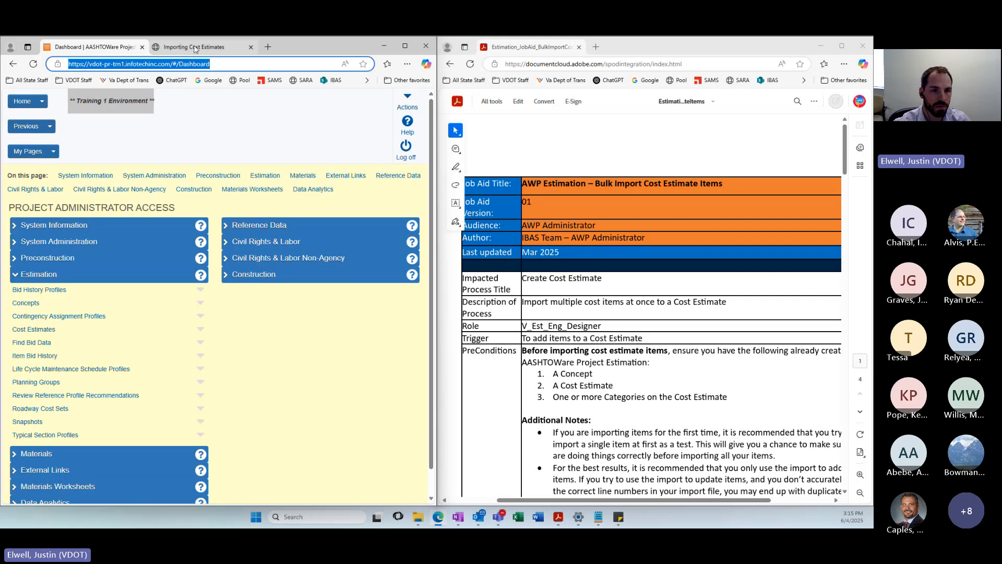
left_click(268, 48)
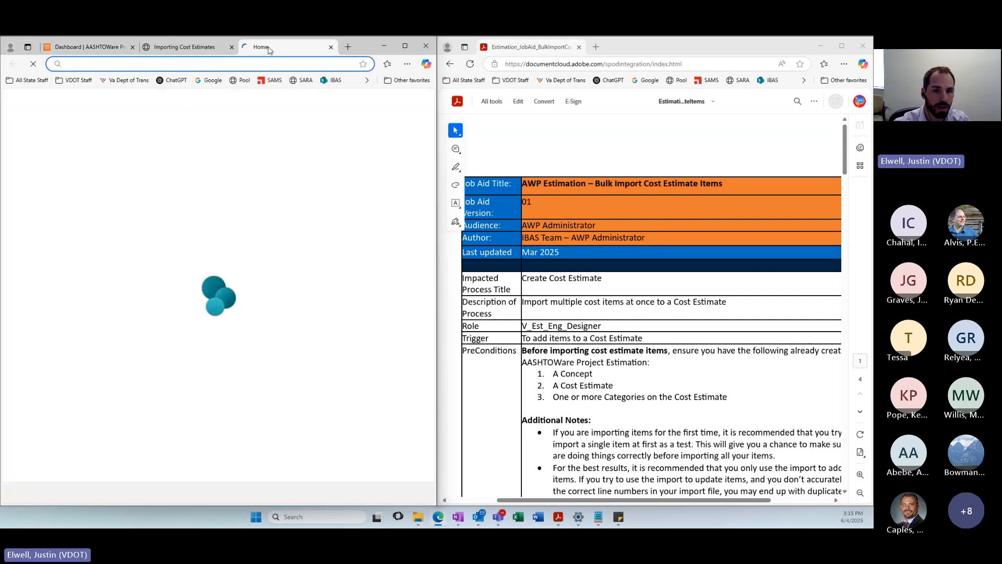
- Load Okta My Apps from the bookmarks overflow, listing the AWP Trn1, Trn2, Dev, Test and Prod tiles, and select its address
left_click(373, 82)
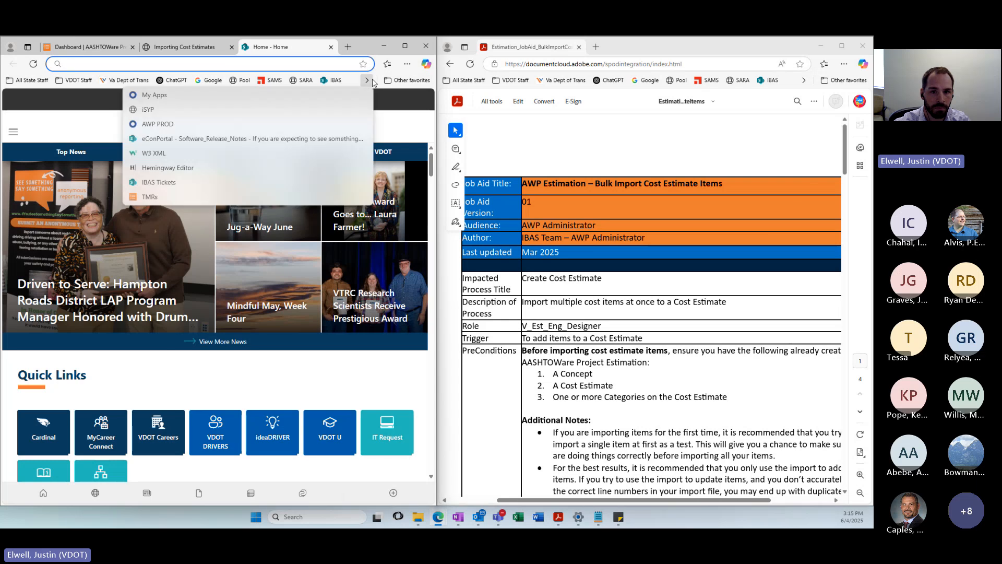
left_click(201, 99)
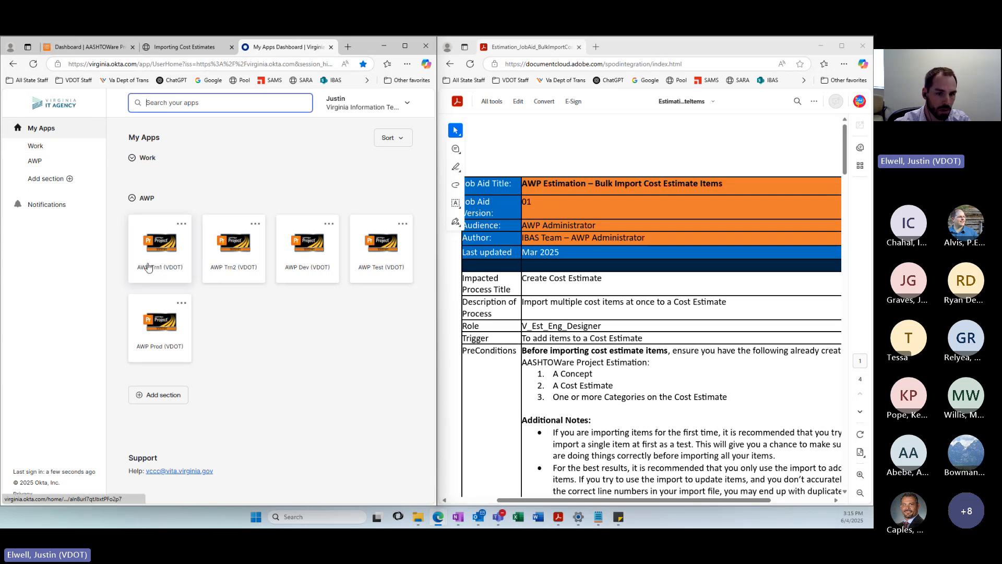
left_click(142, 64)
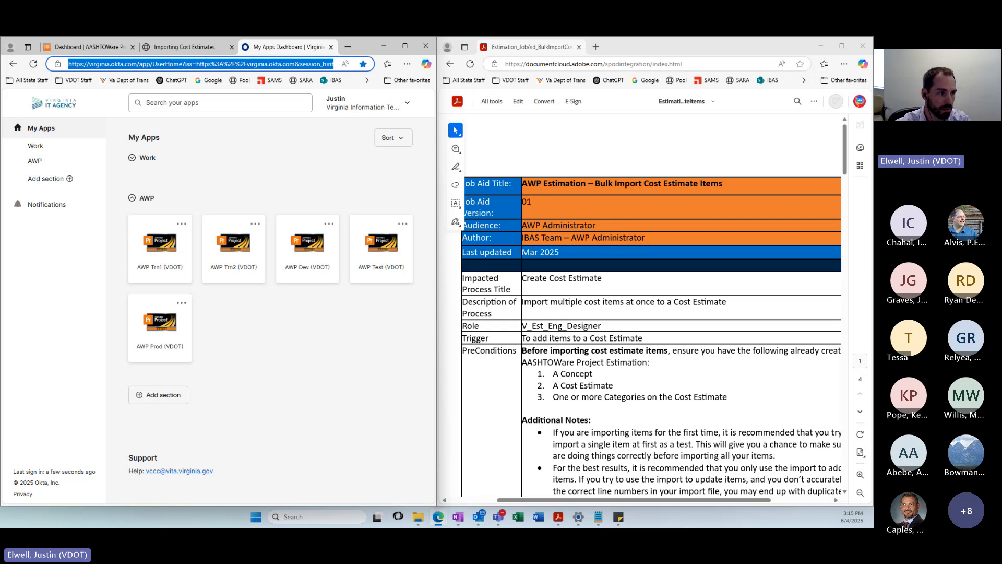
key("alt+Tab")
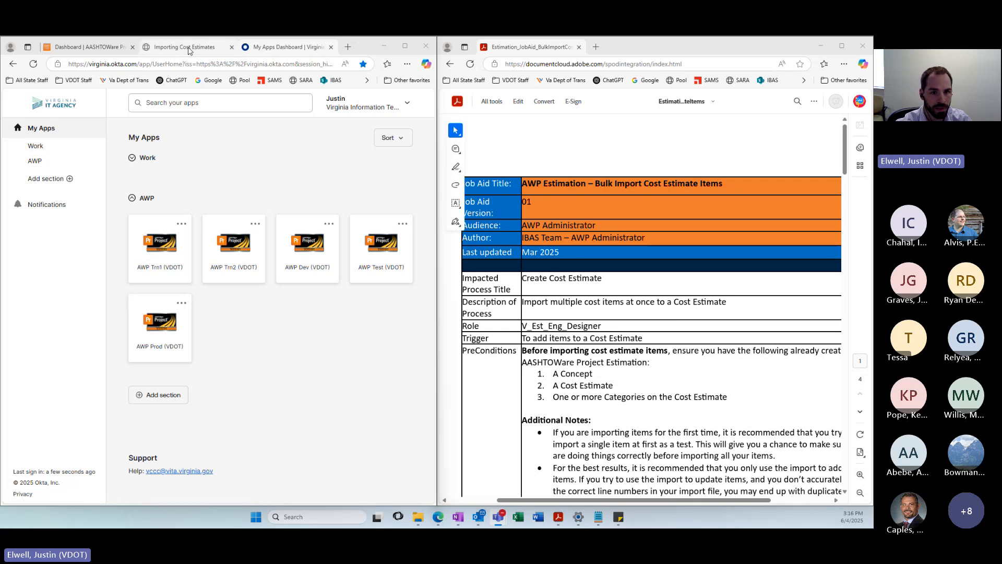
- Return to the Training 1 dashboard and collapse its Estimation section
left_click(92, 50)
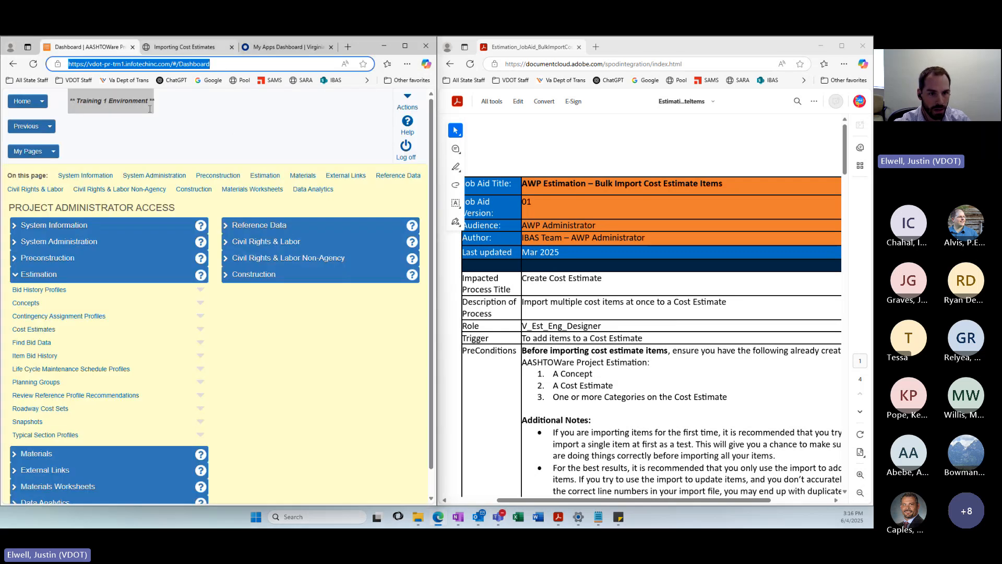
scroll(235, 361, "down", 1)
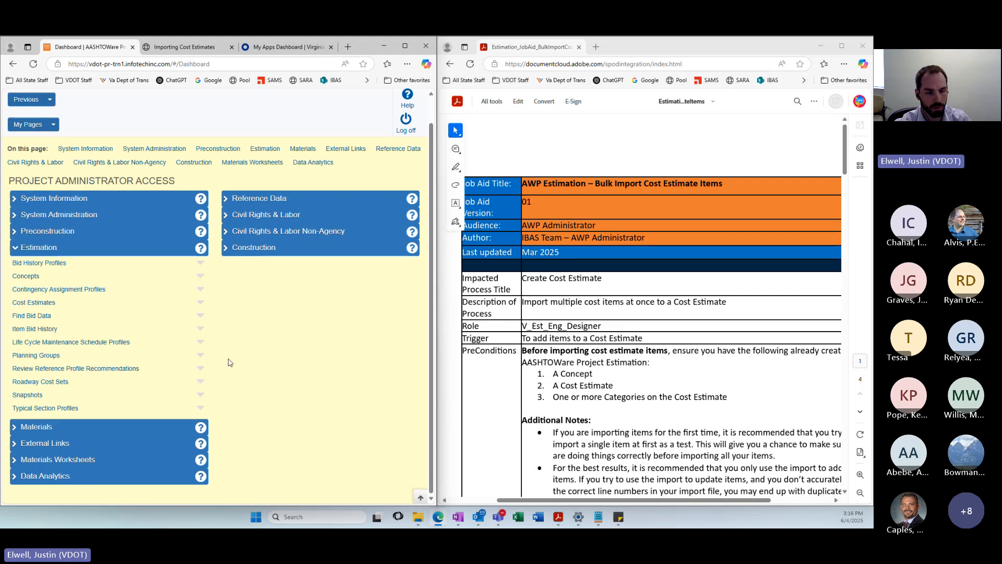
scroll(229, 360, "up", 1)
left_click(50, 276)
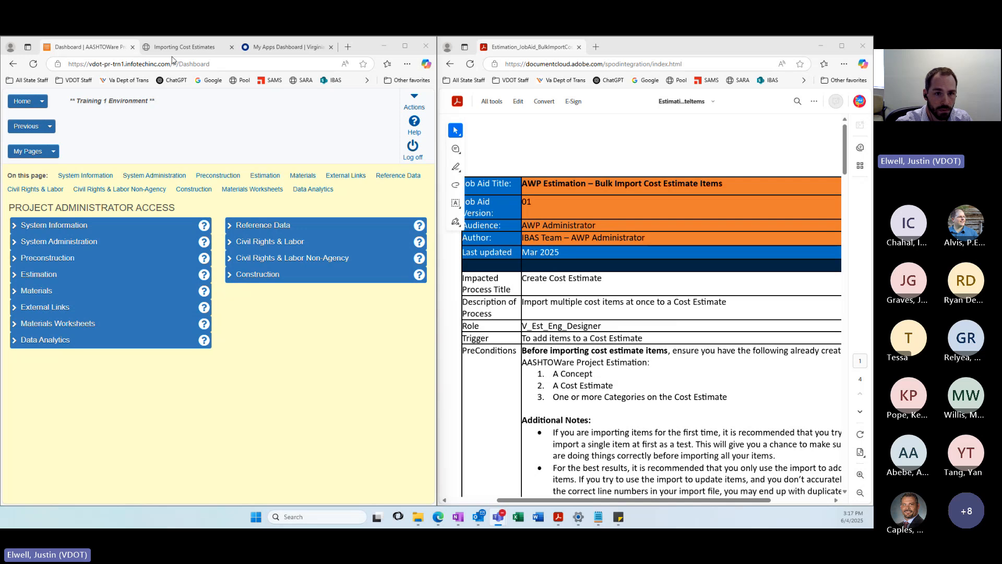
- Launch the AWP Prod (VDOT) app from Okta My Apps and widen the sign-in window
left_click(281, 47)
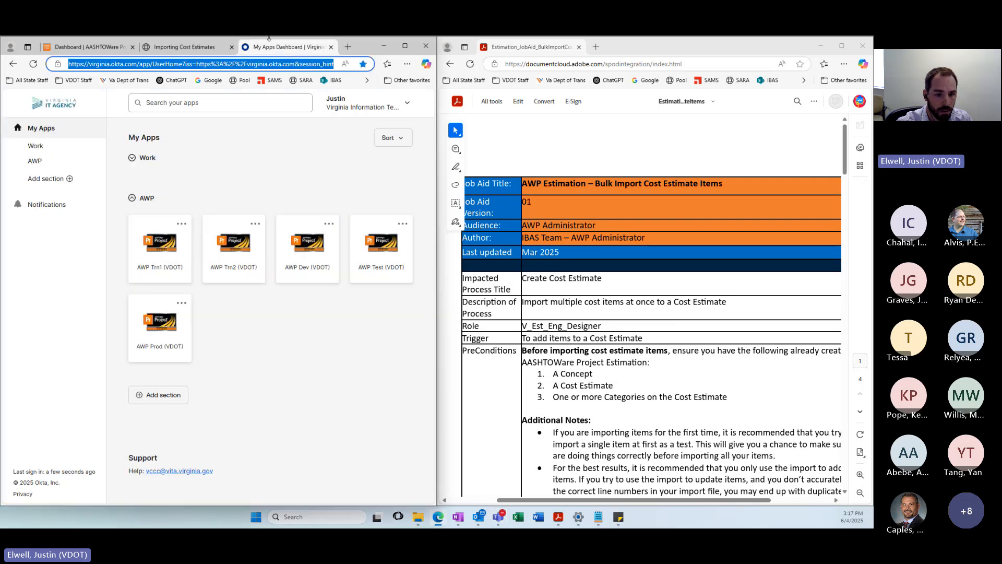
left_click(139, 339)
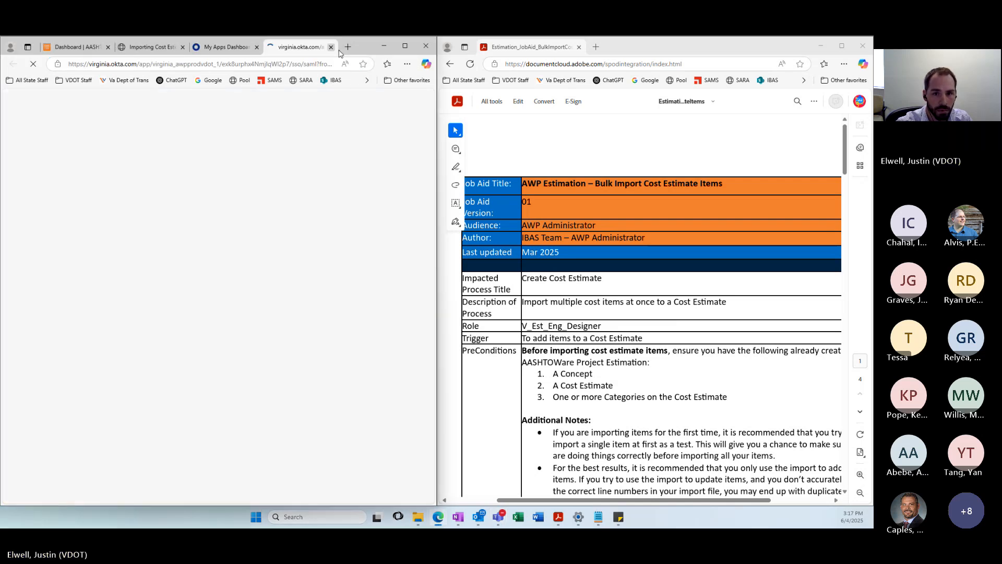
left_click_drag(364, 52, 577, 55)
left_click_drag(809, 43, 575, 41)
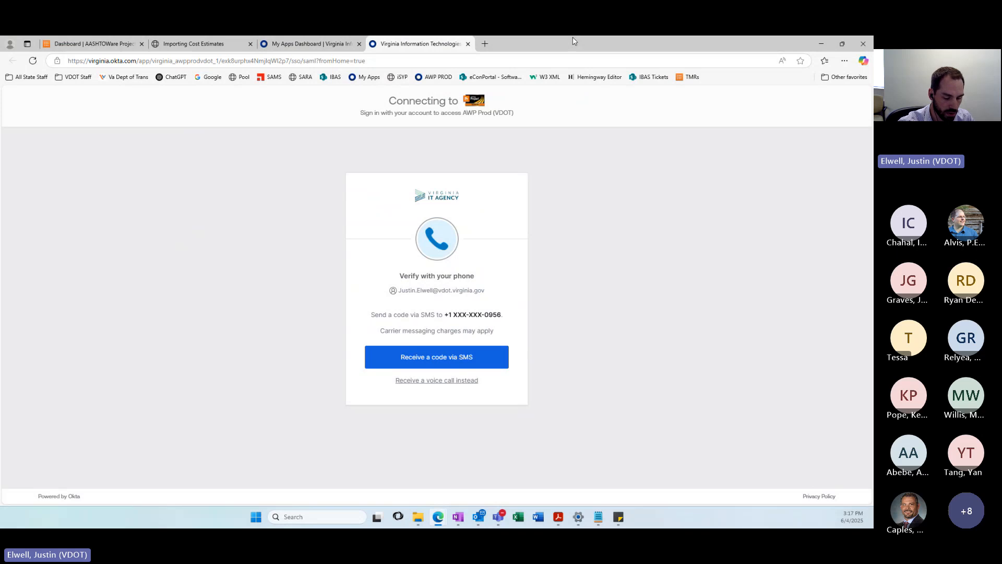
- Complete phone verification with a code received by SMS
left_click(494, 357)
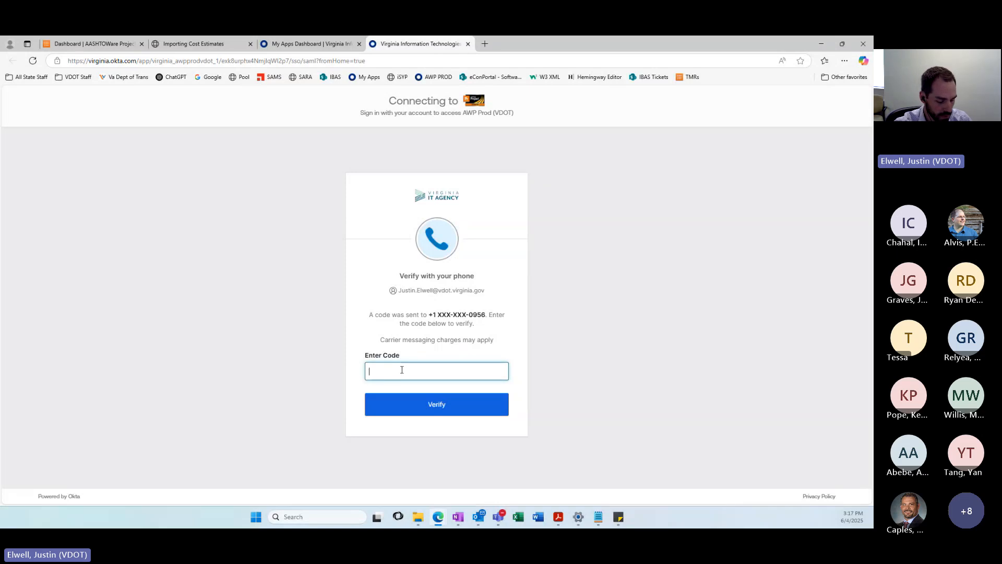
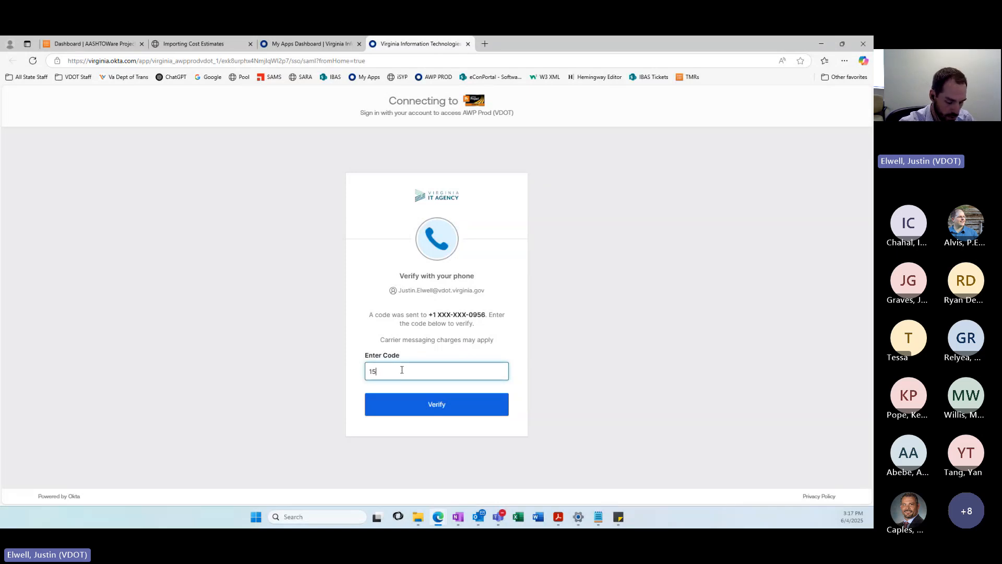
key("Return")
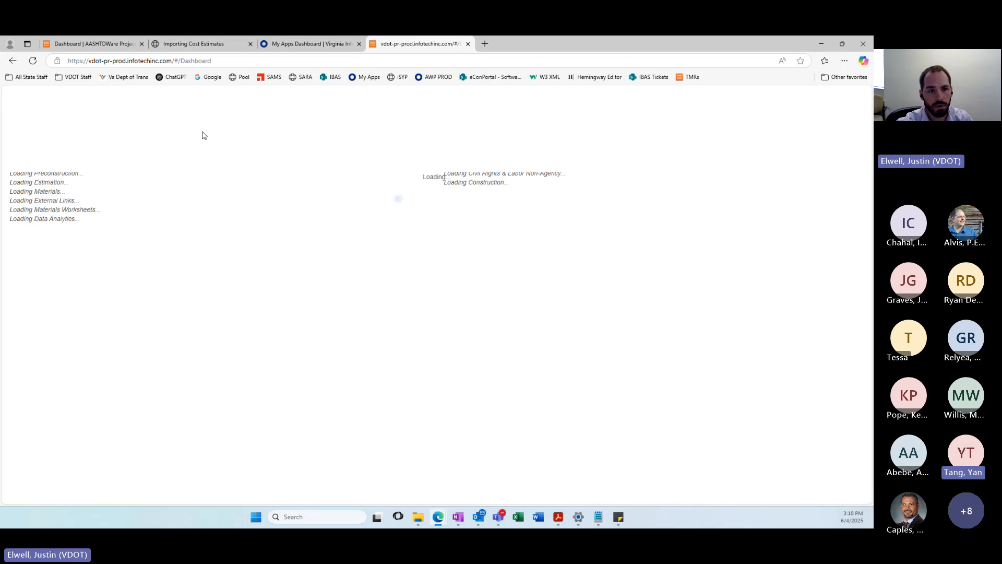
left_click(41, 99)
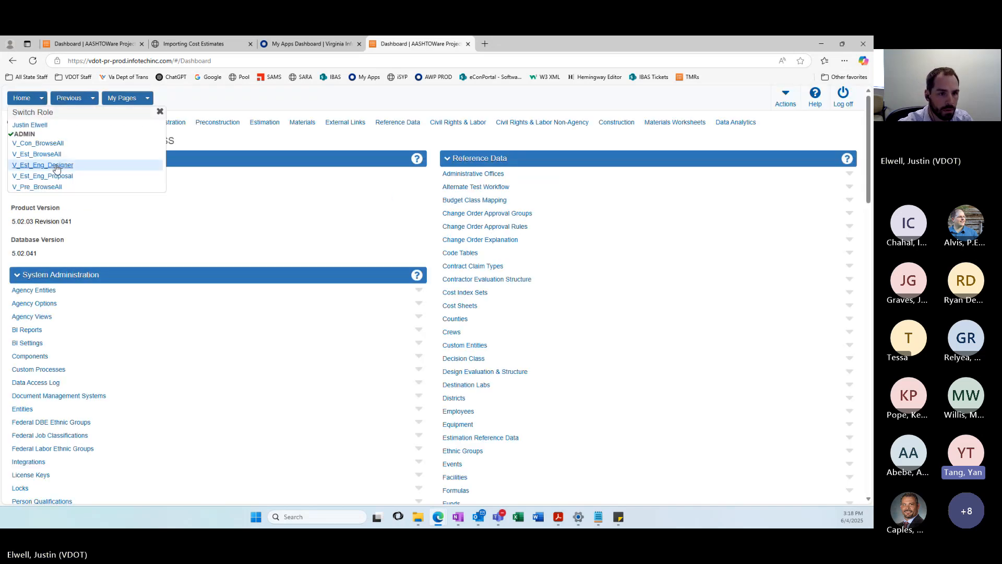
left_click(45, 164)
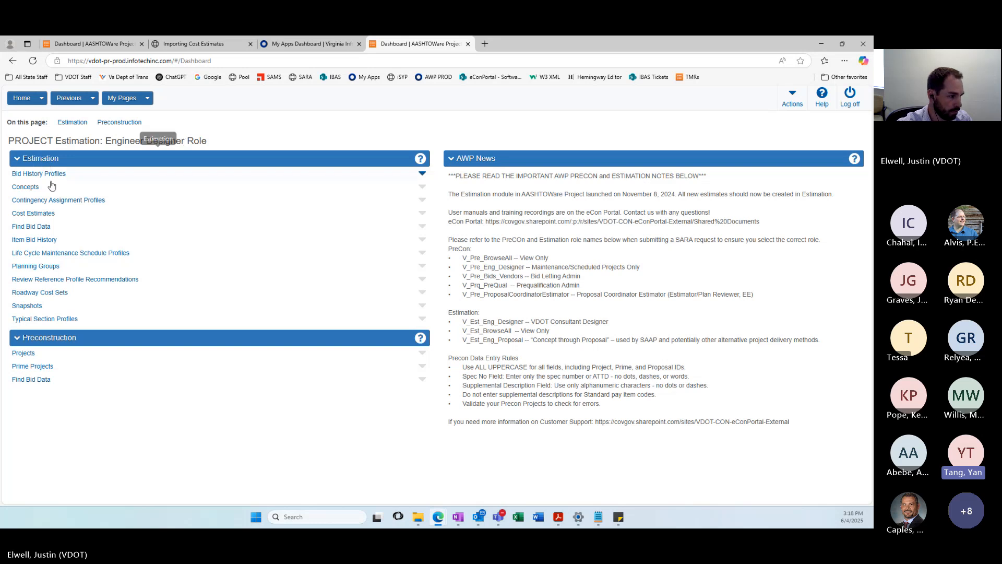
triple_click(32, 142)
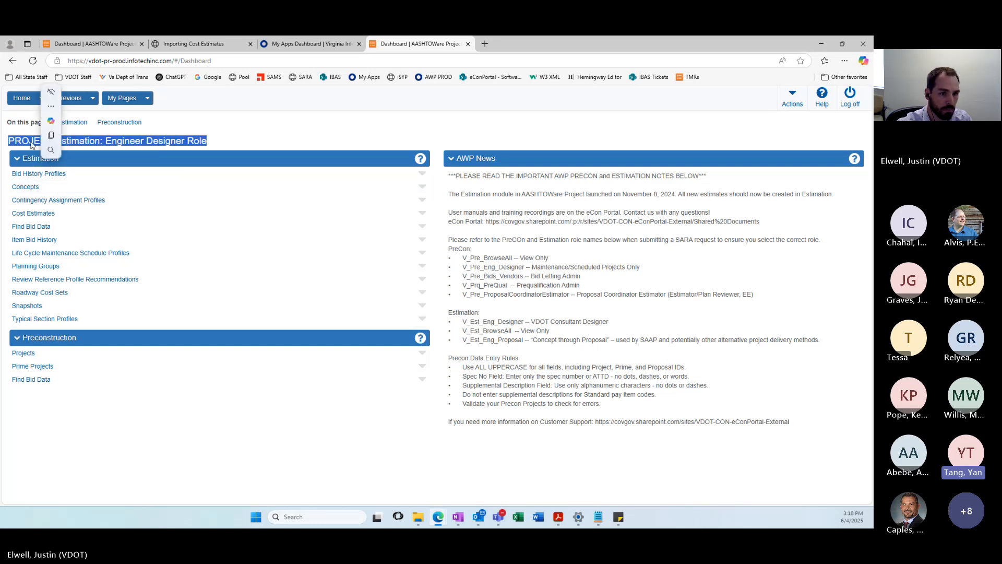
left_click(29, 144)
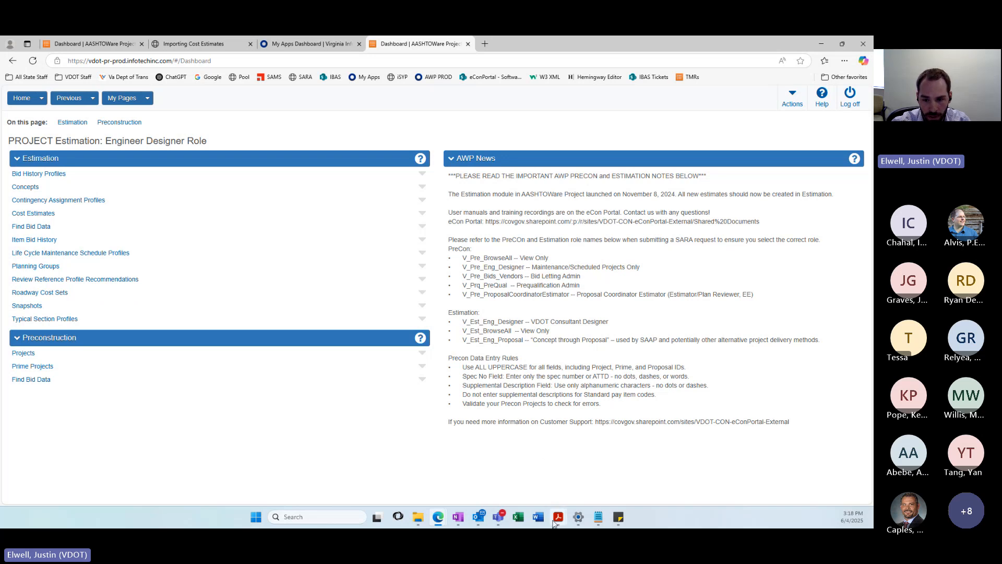
mouse_move(558, 517)
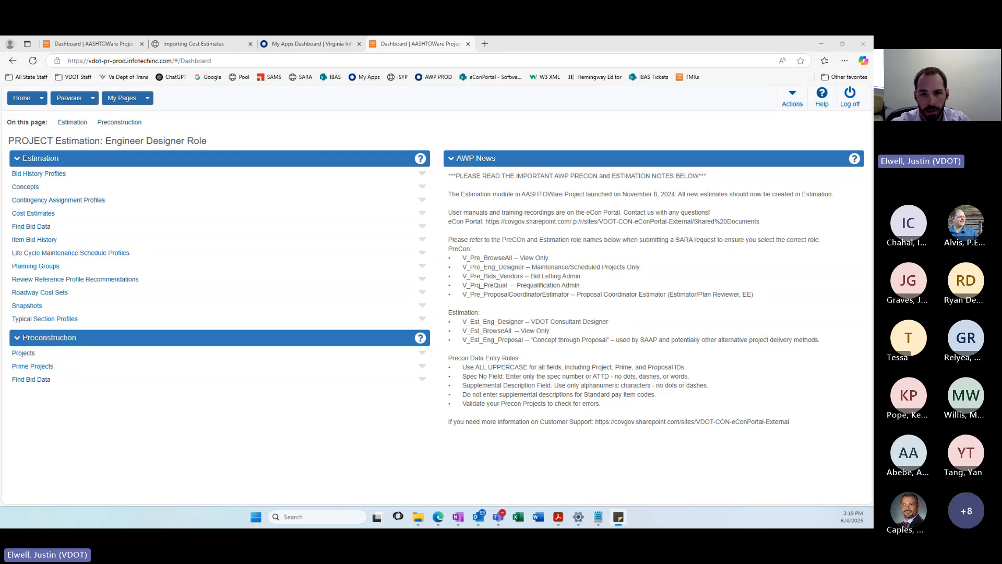
- In a new tab, navigate VDOT's Doing business > Technical guidance > Construction to the AWP-E Training Guide page
left_click(485, 44)
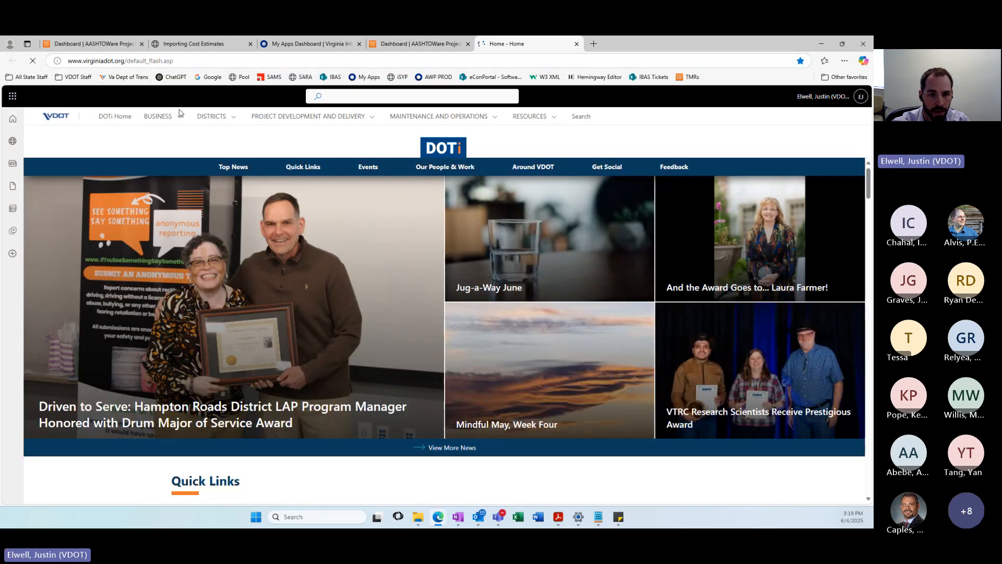
left_click(128, 77)
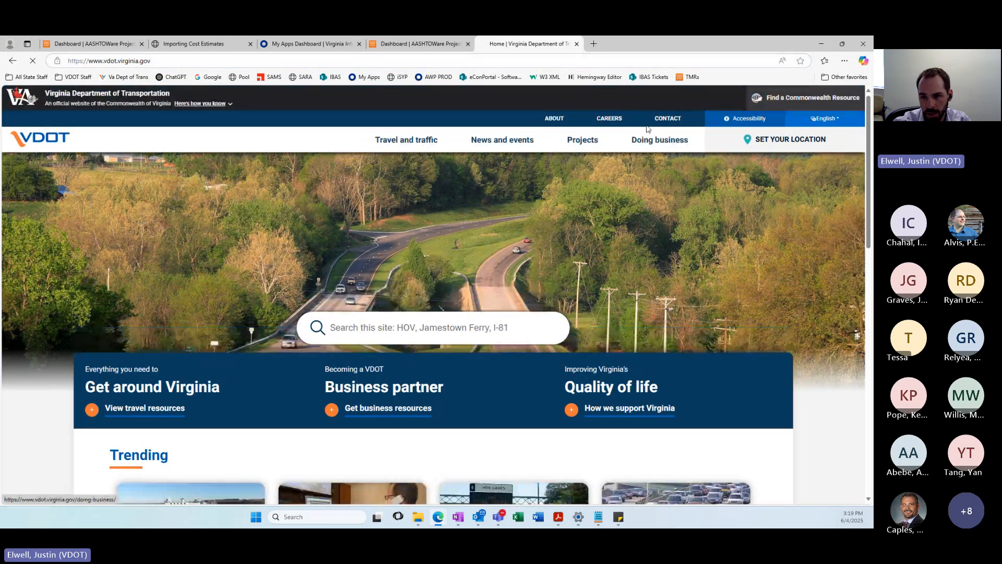
left_click(655, 139)
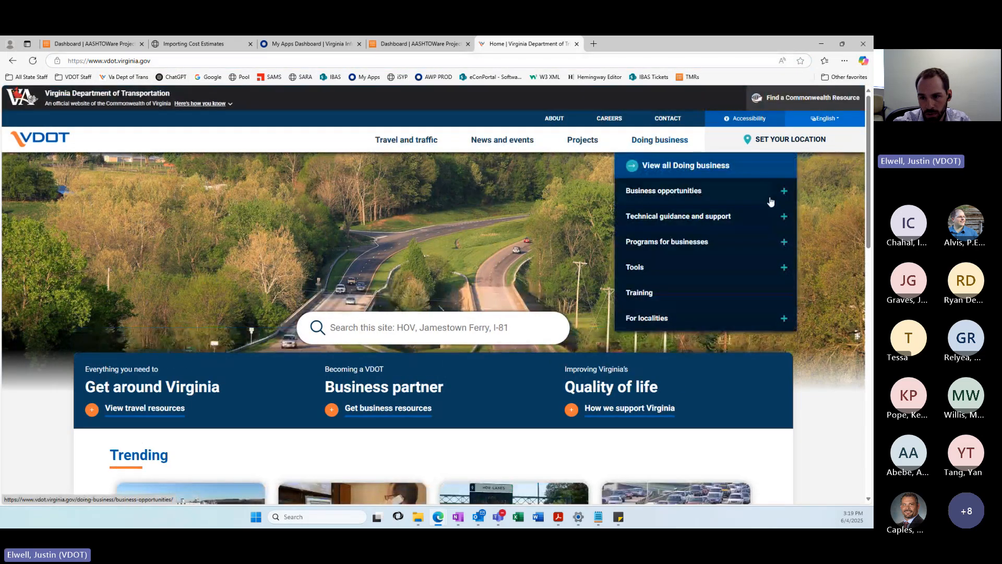
left_click(783, 216)
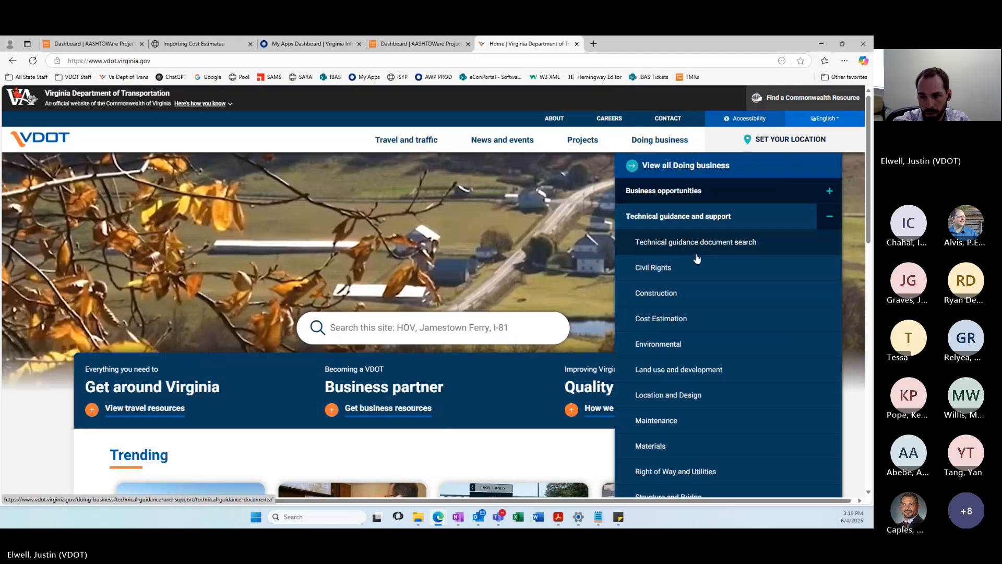
left_click(666, 295)
scroll(395, 276, "down", 10)
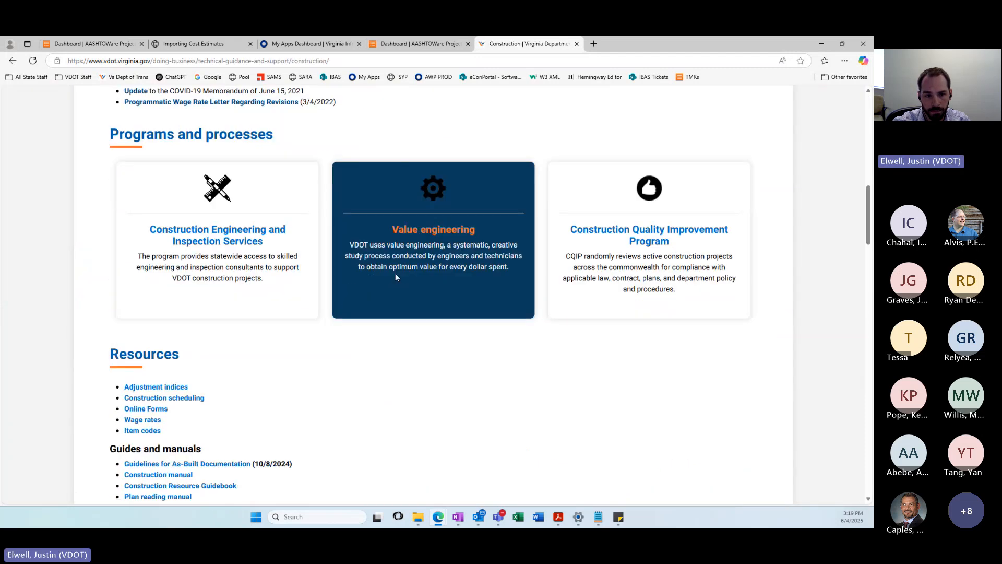
scroll(395, 273, "down", 15)
scroll(304, 242, "up", 5)
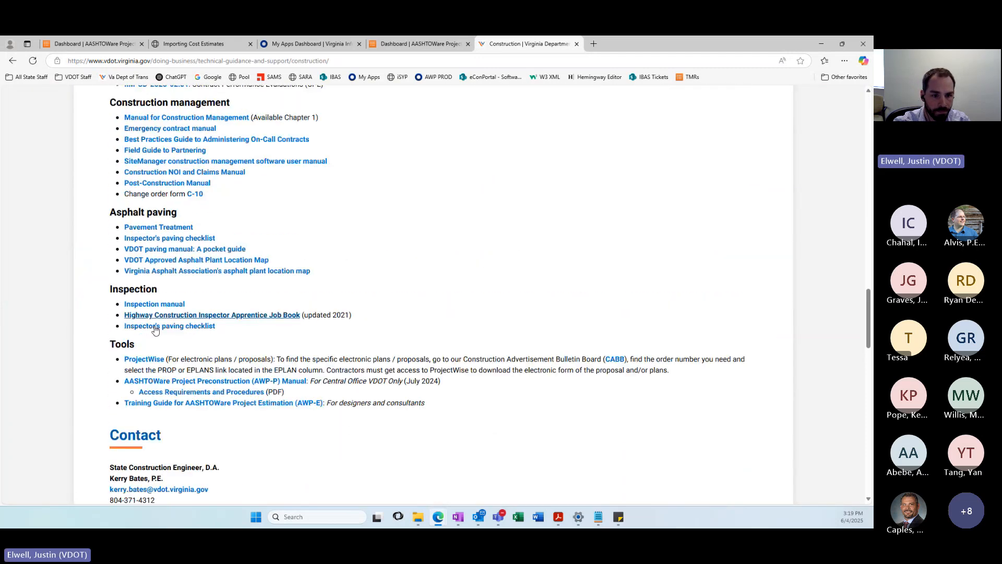
left_click(198, 403)
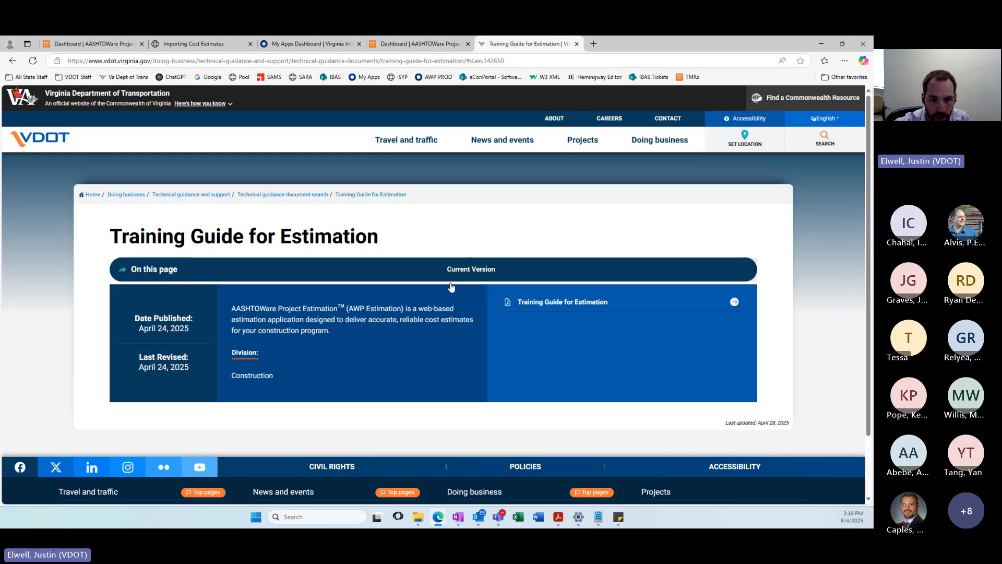
- Open the Training Guide for Estimation PDF and jump to Getting Started via the table of contents
left_click(568, 312)
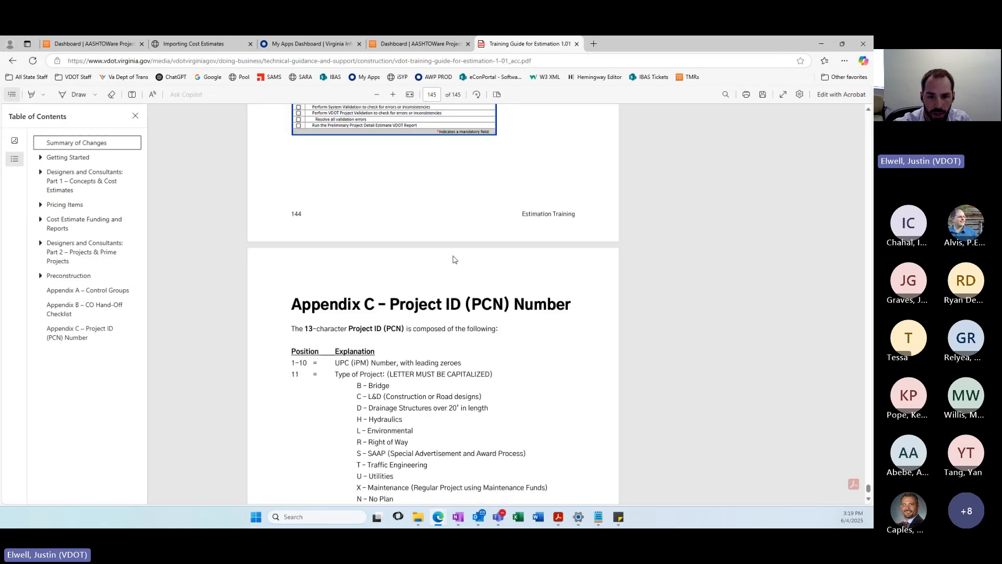
scroll(454, 260, "up", 9)
left_click(65, 157)
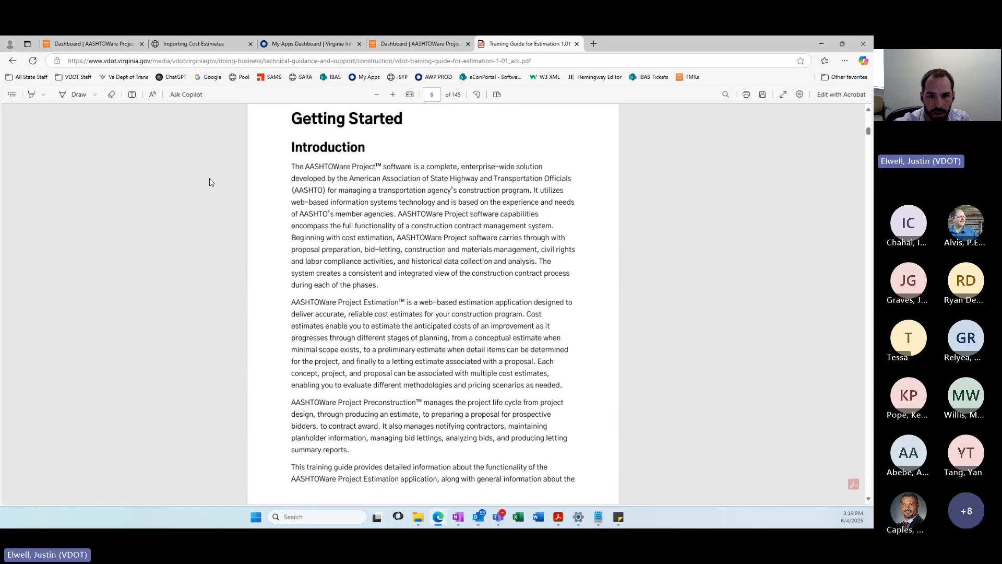
scroll(427, 247, "up", 15)
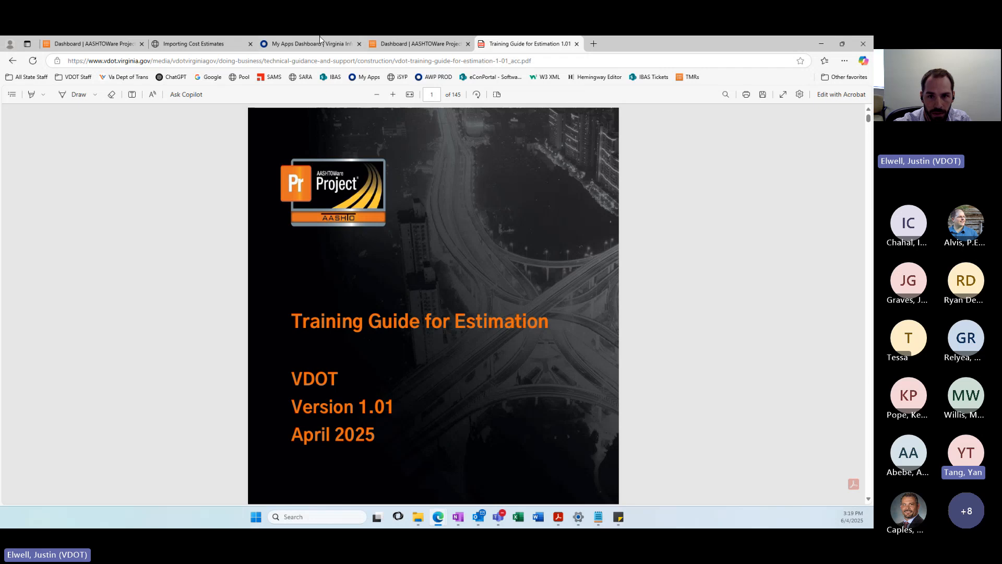
left_click(398, 47)
left_click(308, 44)
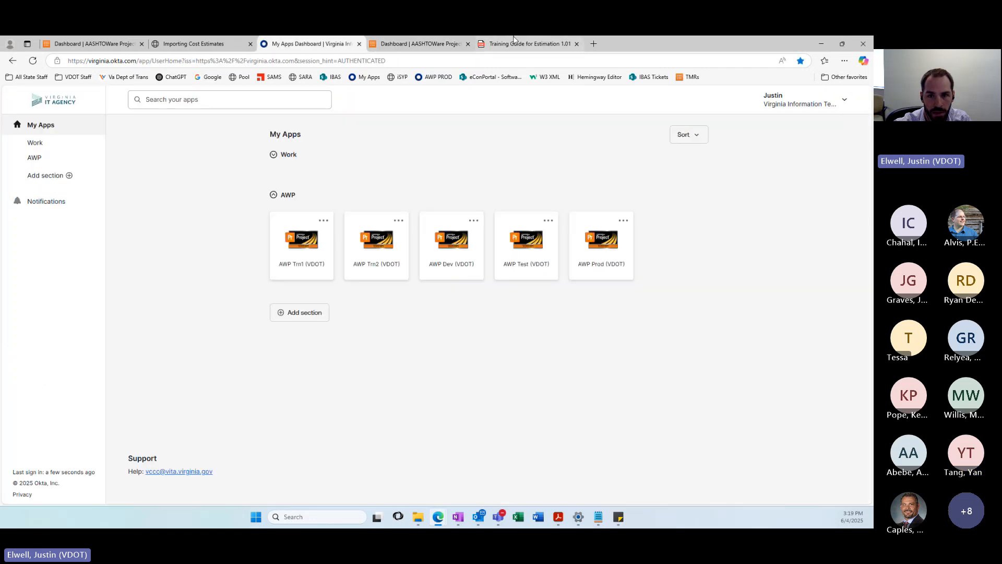
left_click(528, 44)
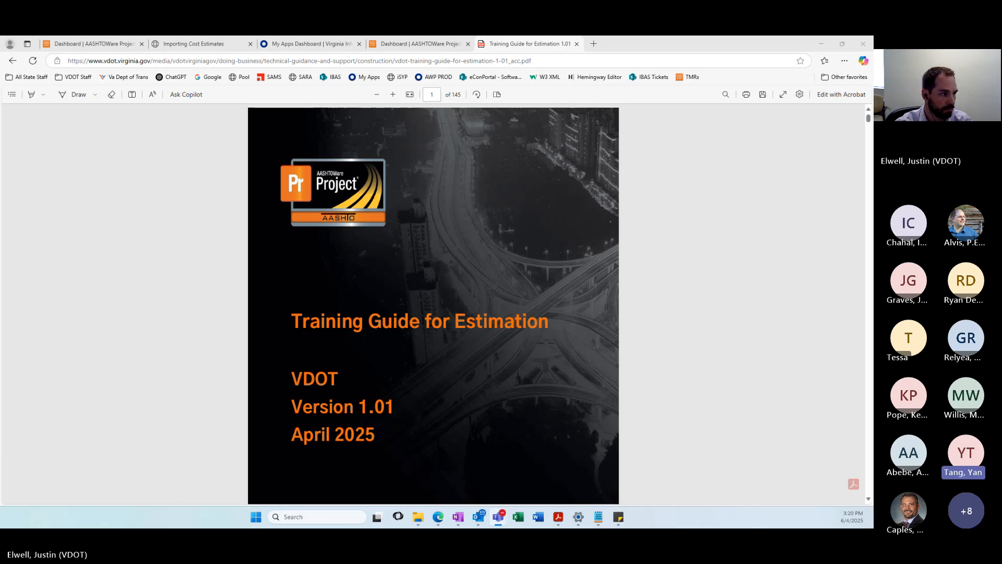
- Switch to the Dashboard | AASHTOWare Project tab showing the Engineer Designer Role dashboard
left_click(424, 44)
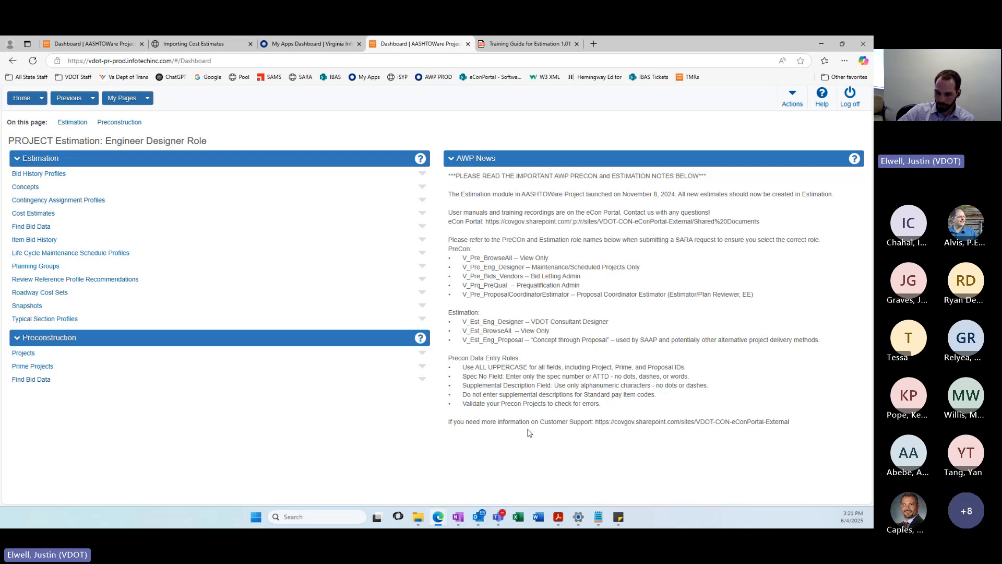
- Skim the guide's contents to Summary of Changes, then bring up the 20250604 Training folder over the dashboard
left_click(532, 44)
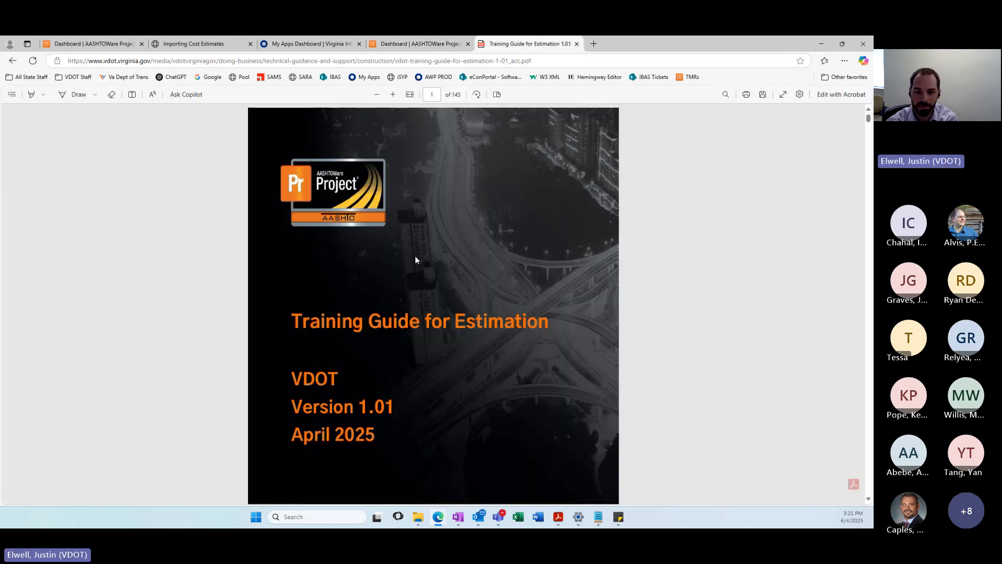
scroll(417, 255, "down", 10)
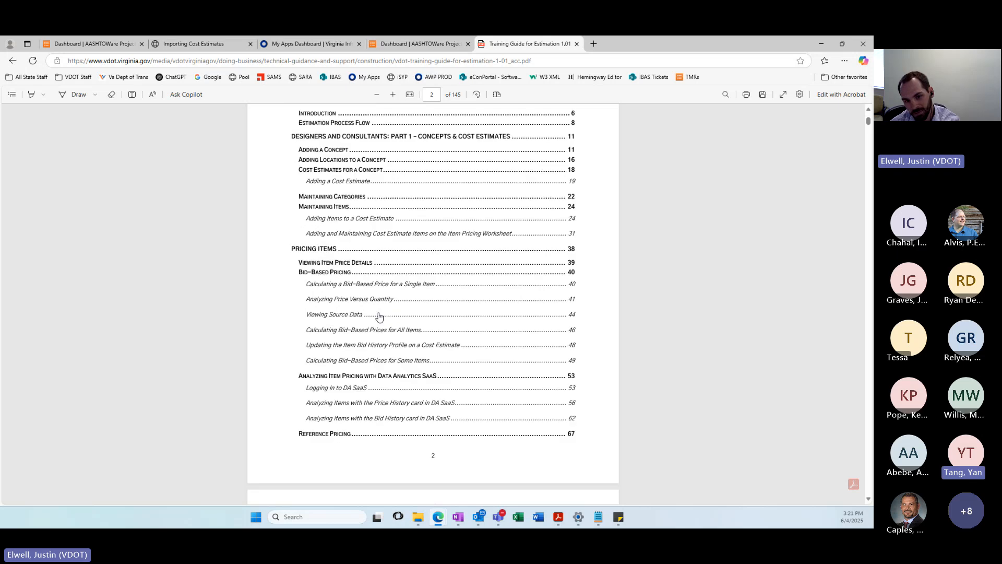
scroll(379, 315, "up", 4)
scroll(377, 319, "down", 15)
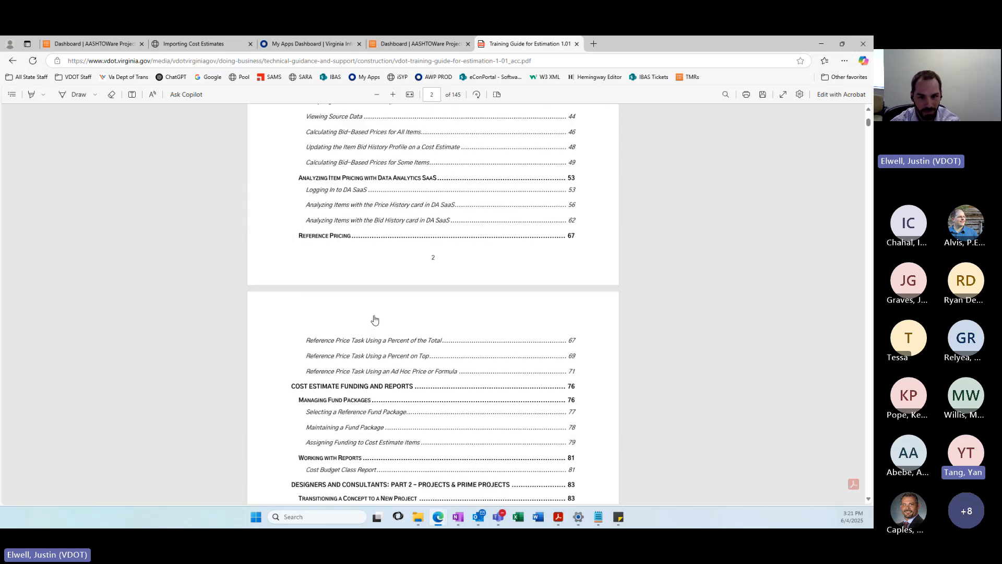
scroll(374, 320, "down", 15)
scroll(373, 320, "up", 8)
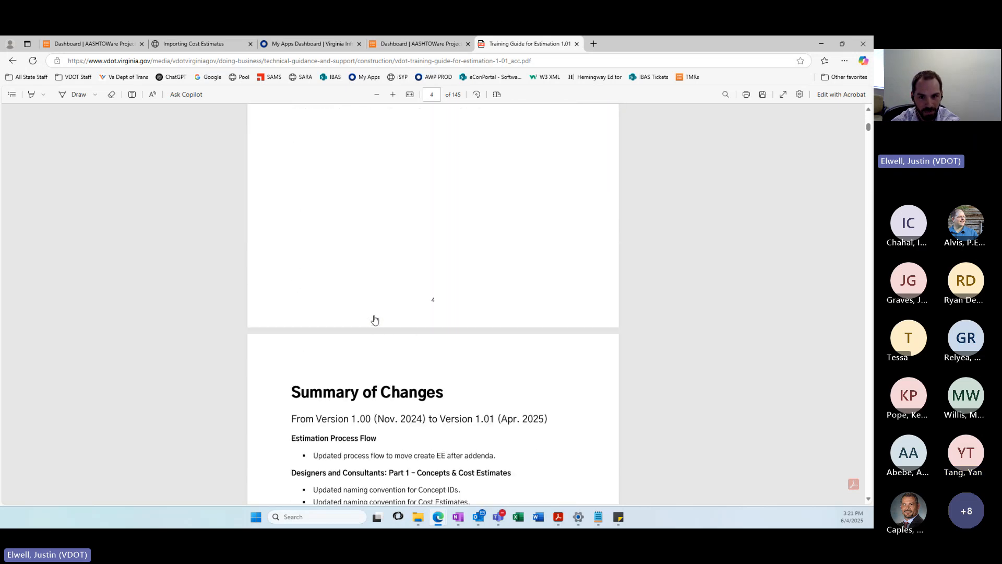
left_click(446, 42)
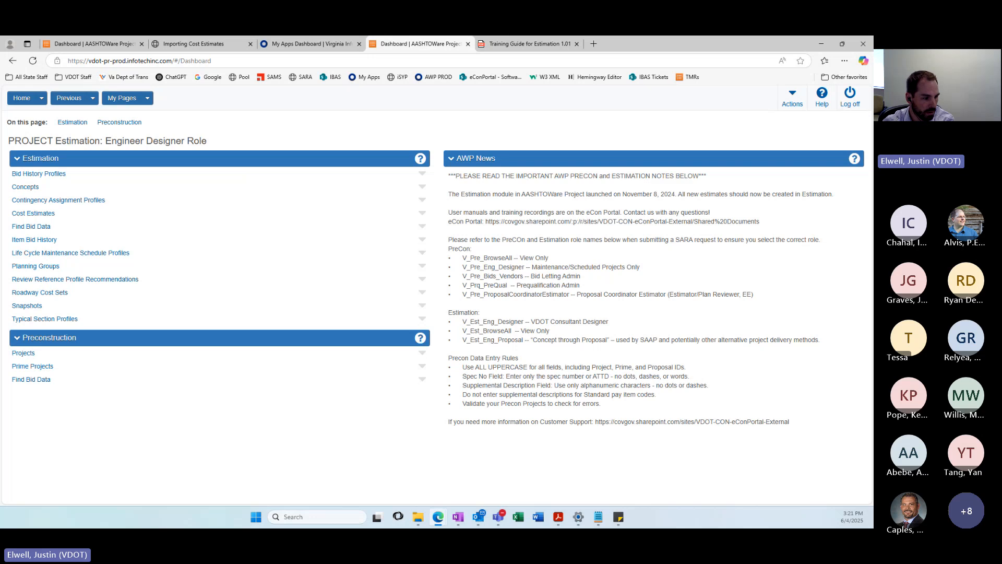
left_click(418, 517)
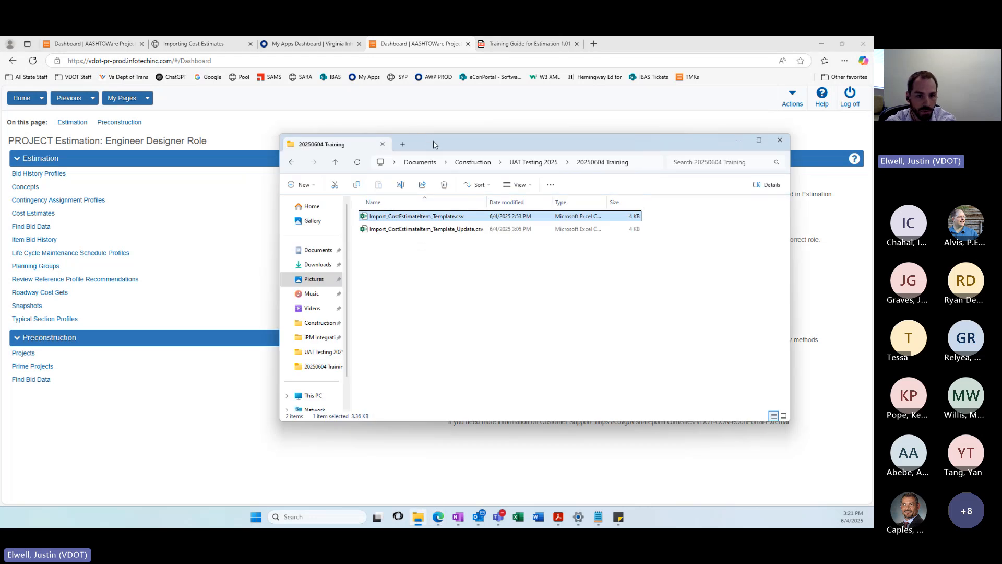
- Move the File Explorer window aside and maximize the SARA request for AWP Access job aid
left_click_drag(435, 145, 1, 172)
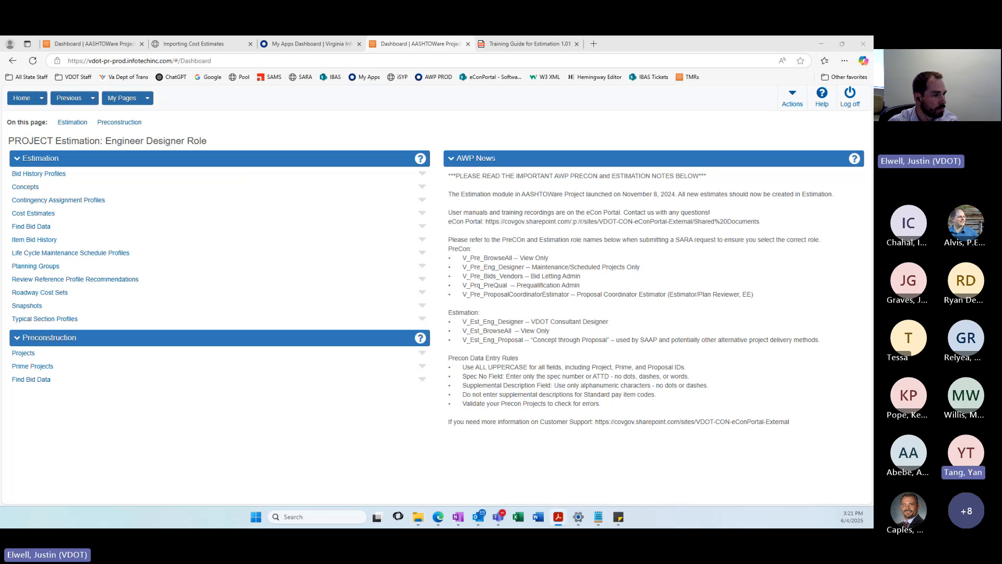
left_click_drag(443, 524, 596, 40)
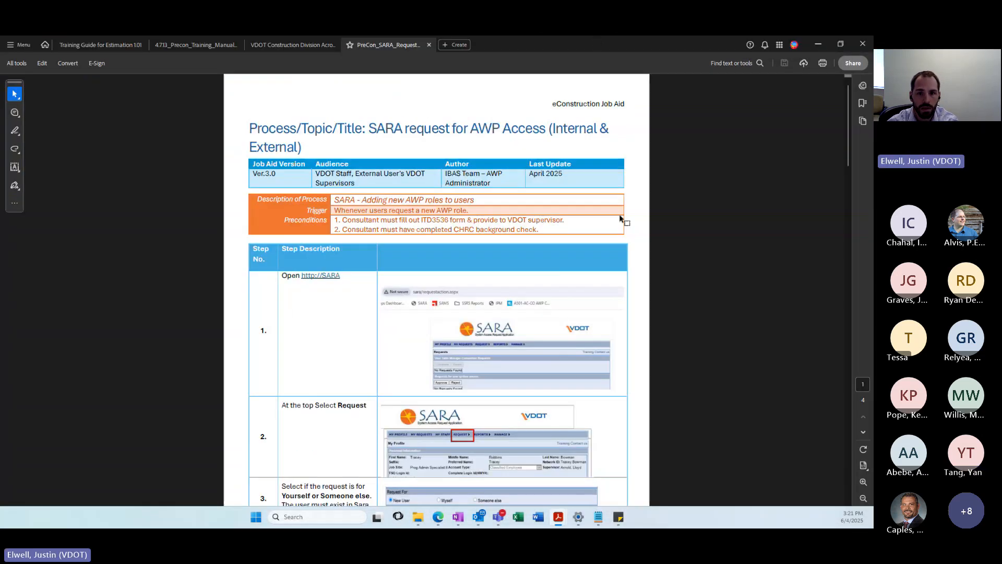
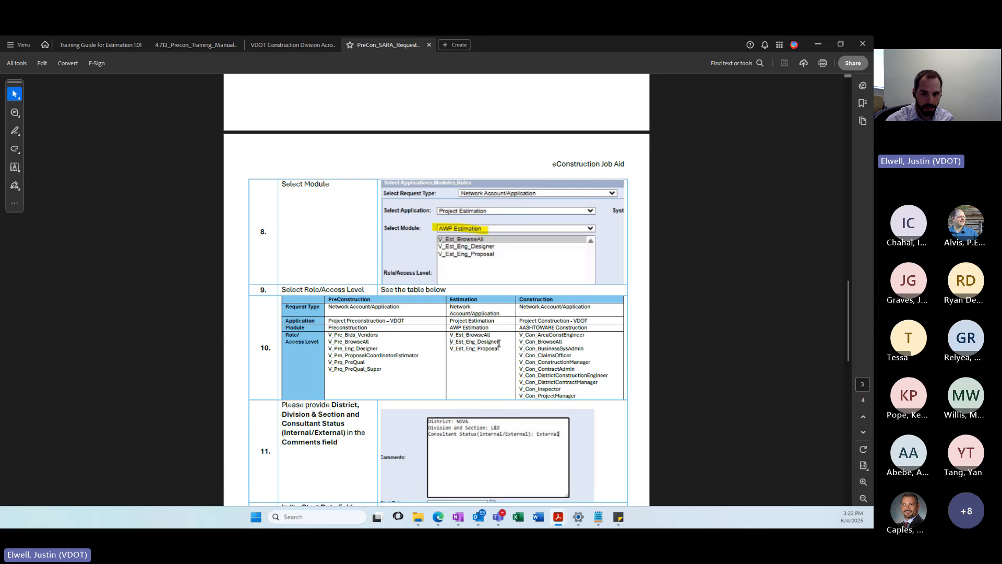
- Highlight the V_Est_Eng_Designer role in the job aid's role and access level table
double_click(501, 342)
- Scroll the job aid through steps 10–12 back to page 1, then minimize Acrobat
left_click(498, 342)
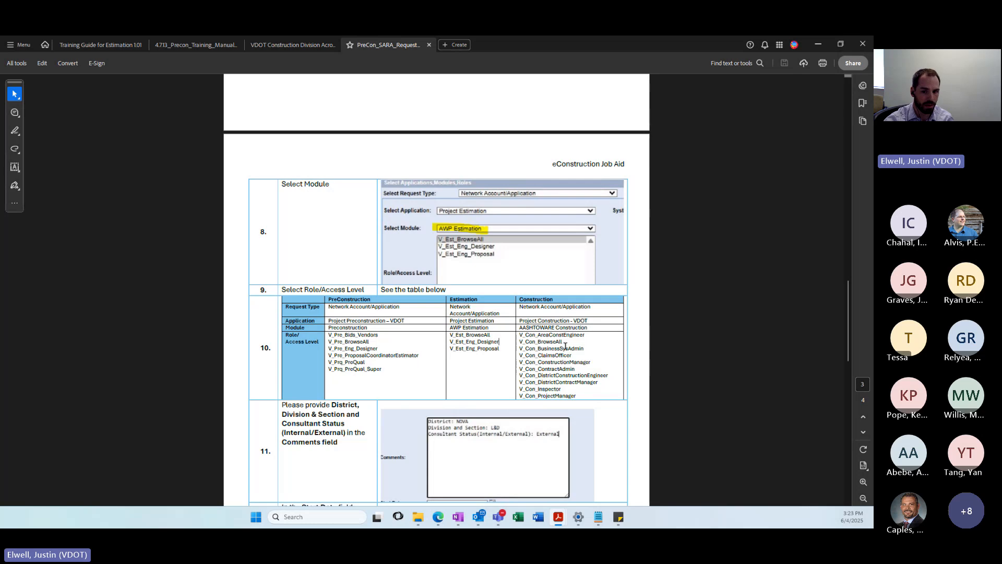
scroll(567, 348, "down", 3)
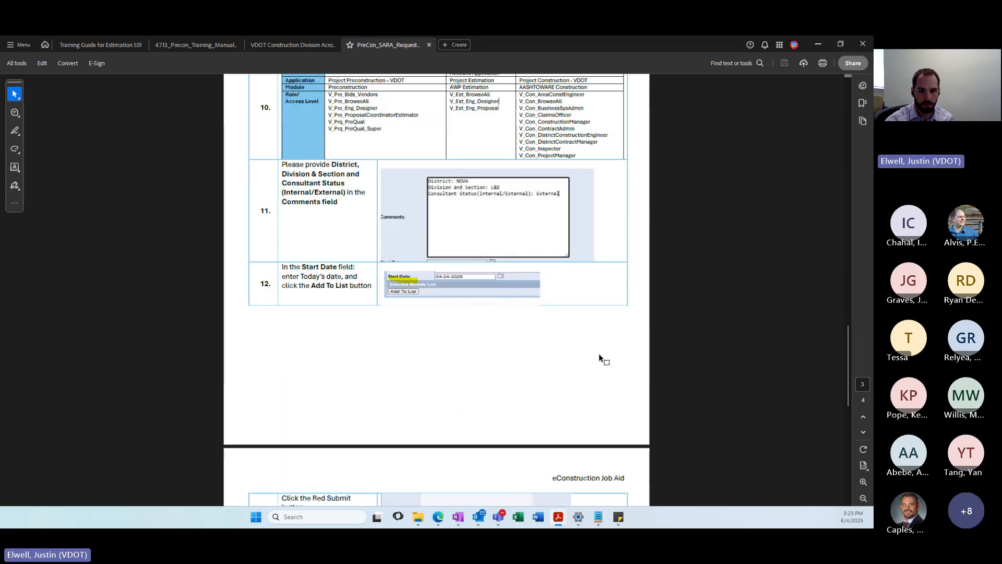
scroll(517, 241, "up", 1)
scroll(512, 214, "down", 1)
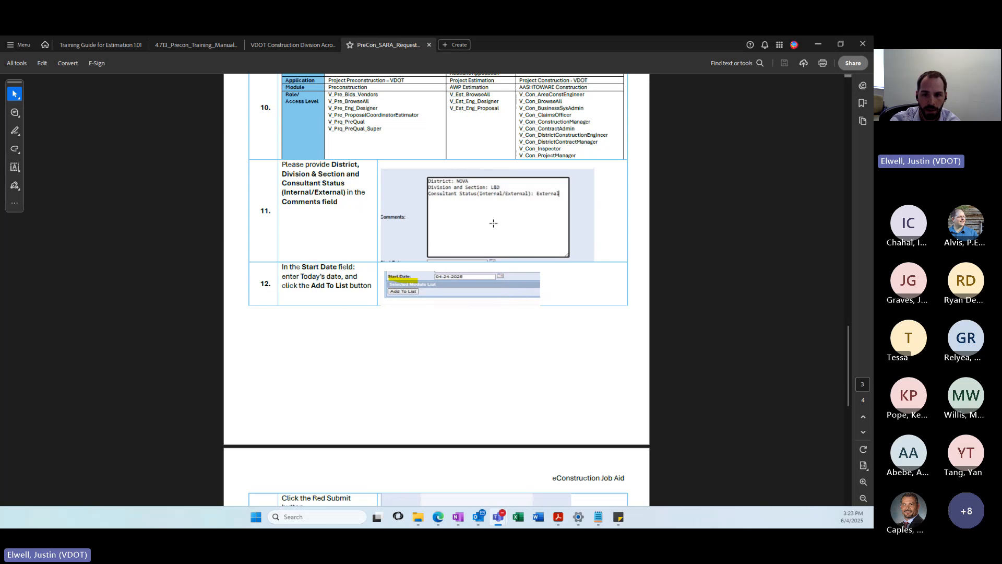
scroll(473, 173, "up", 1)
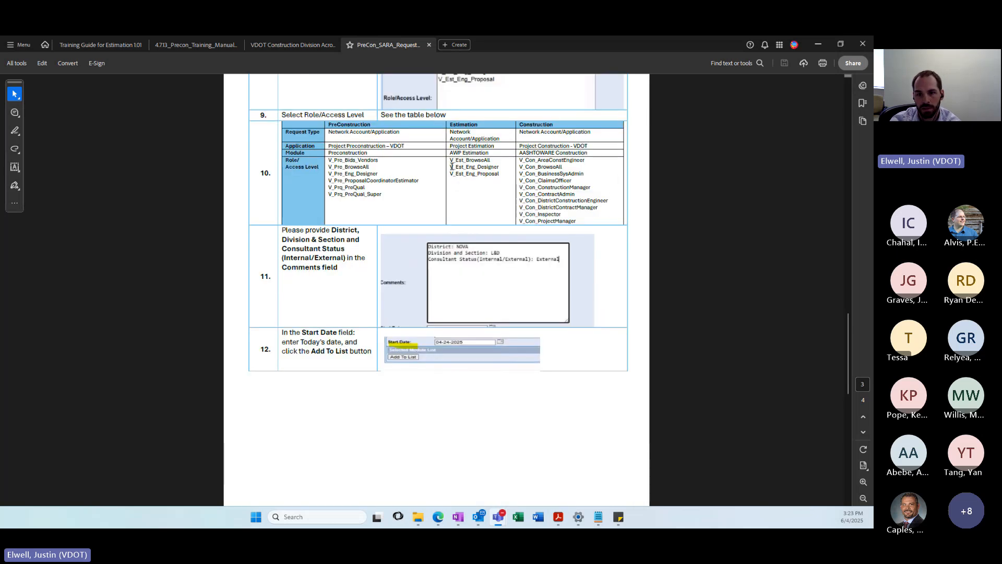
scroll(514, 281, "down", 1)
scroll(514, 280, "up", 4)
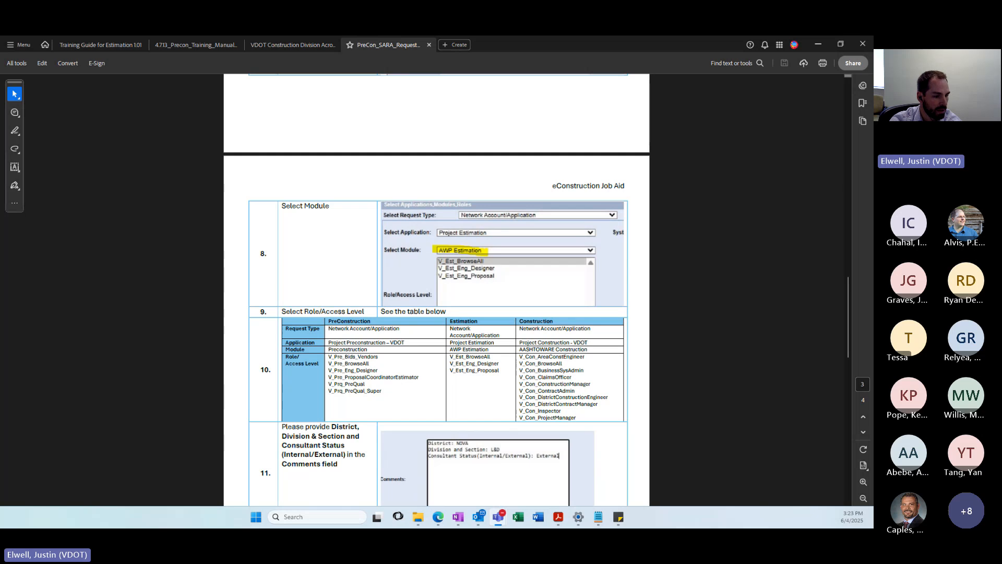
scroll(415, 308, "up", 12)
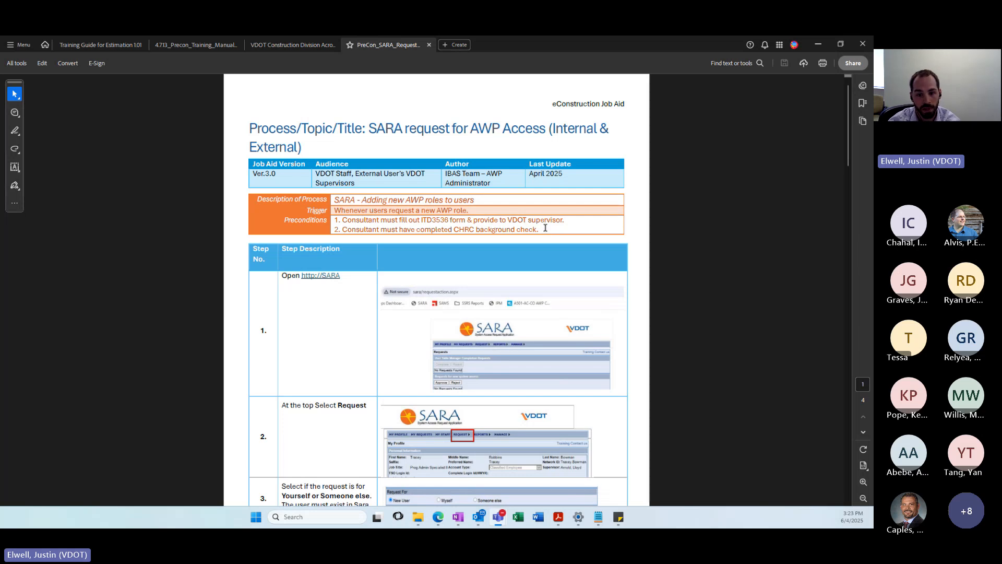
left_click(818, 45)
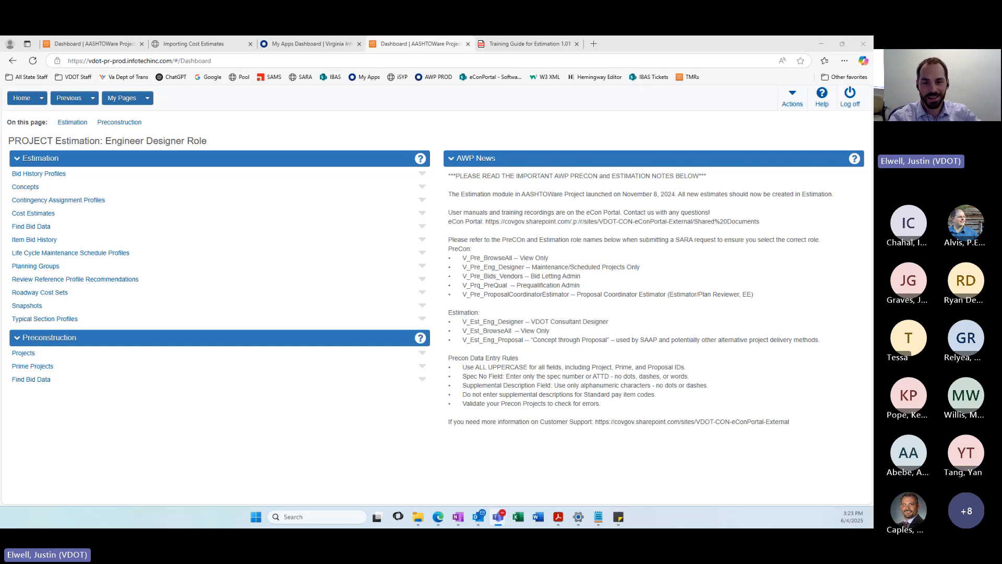
- Highlight the V_Pre_ProposalCoordinatorEstimator role in the dashboard's AWP News
left_click(481, 291)
double_click(480, 292)
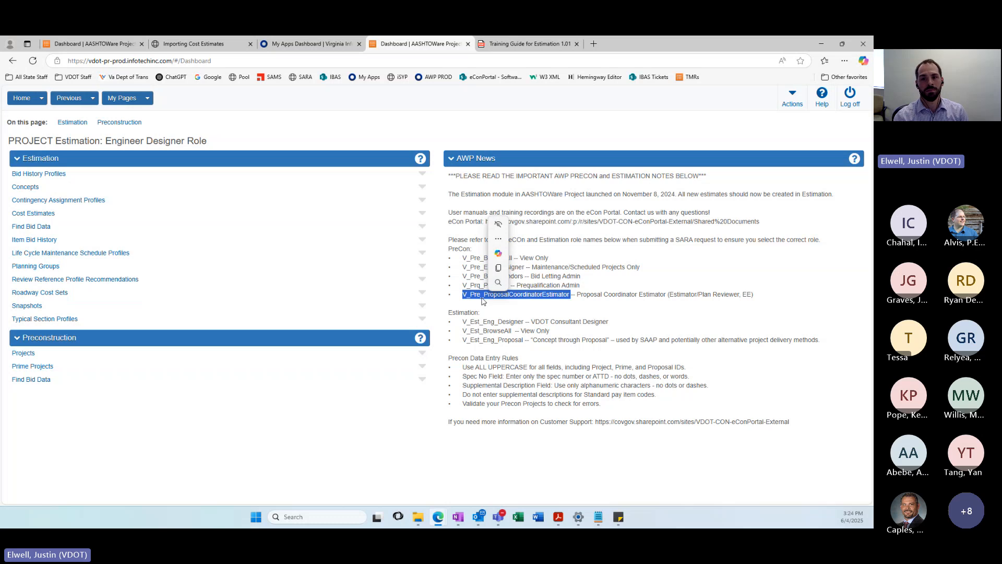
- Browse the Training Guide for Estimation PDF up to its cover, then return to the dashboard
left_click(527, 44)
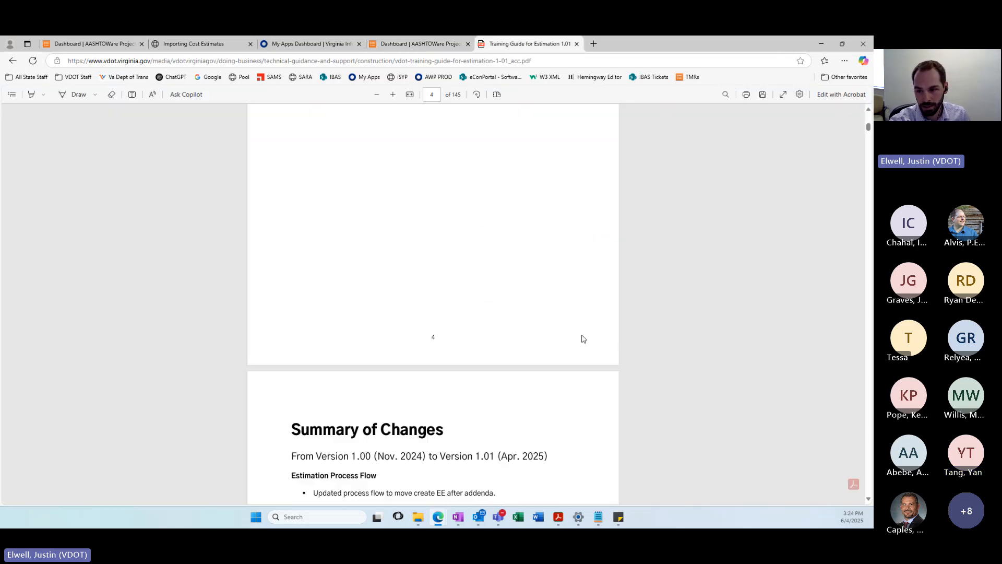
scroll(583, 339, "down", 10)
scroll(579, 337, "up", 15)
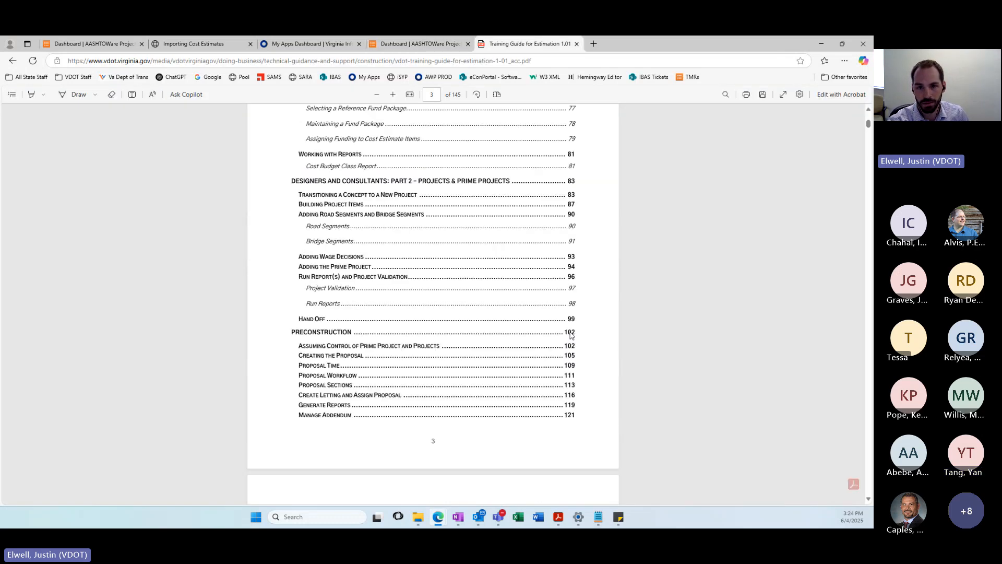
scroll(501, 161, "up", 15)
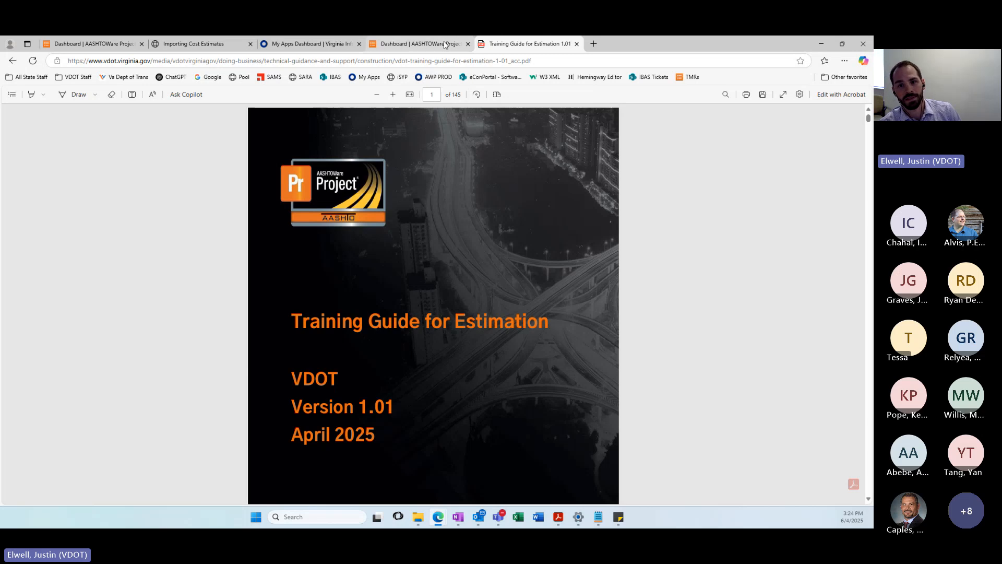
left_click(444, 44)
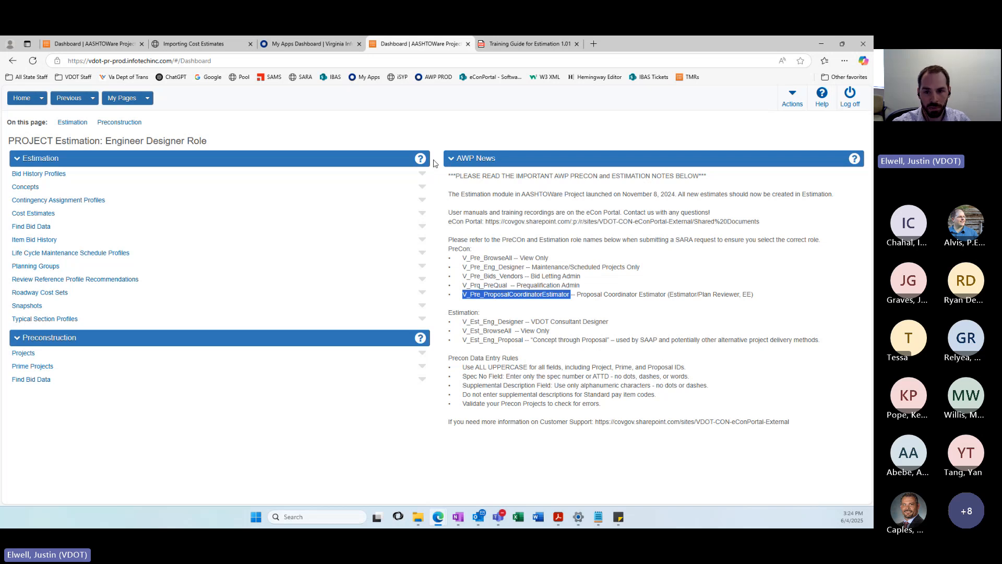
- Glance at the Training Guide for Estimation tab and come back to the Engineer Designer dashboard
left_click(495, 237)
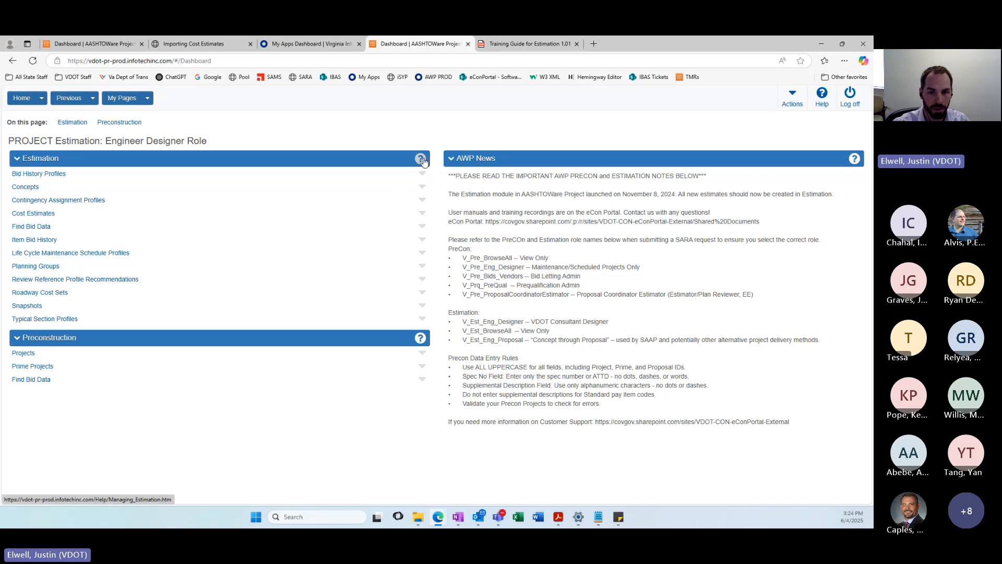
left_click(527, 44)
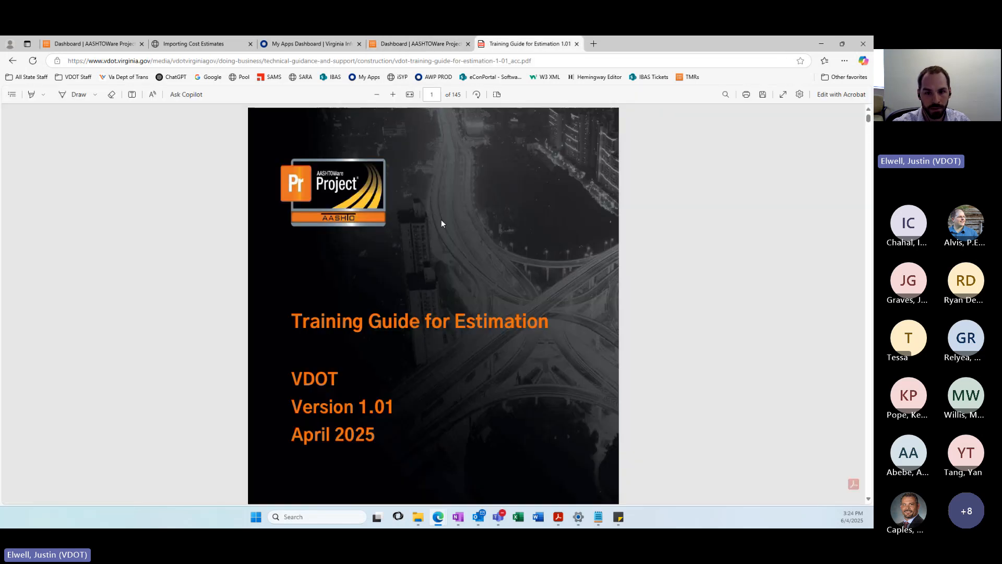
left_click(424, 43)
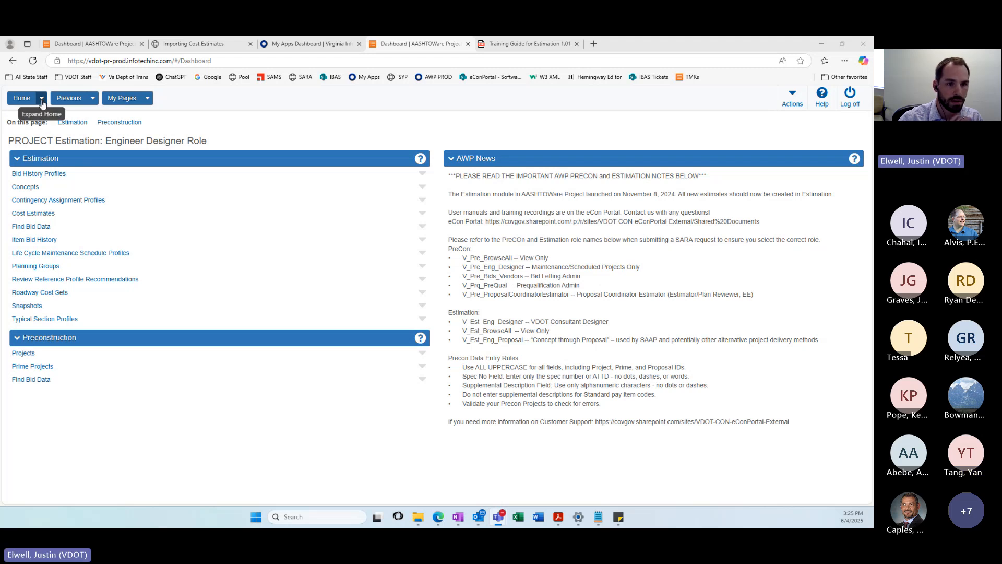
- Highlight the Engineer Designer Role heading and Proposal Coordinator Estimator note, then switch to Training 1
left_click_drag(56, 141, 75, 144)
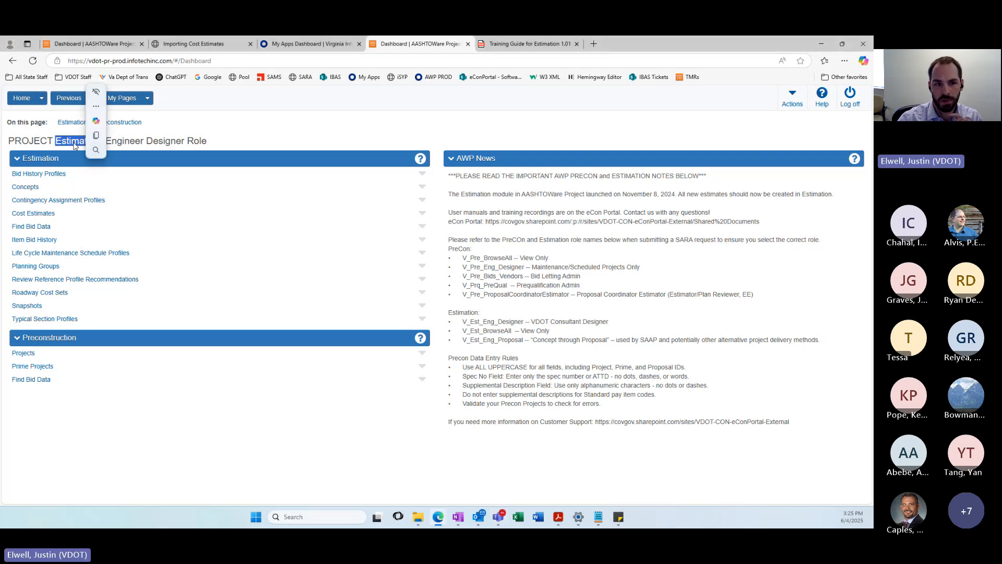
triple_click(75, 144)
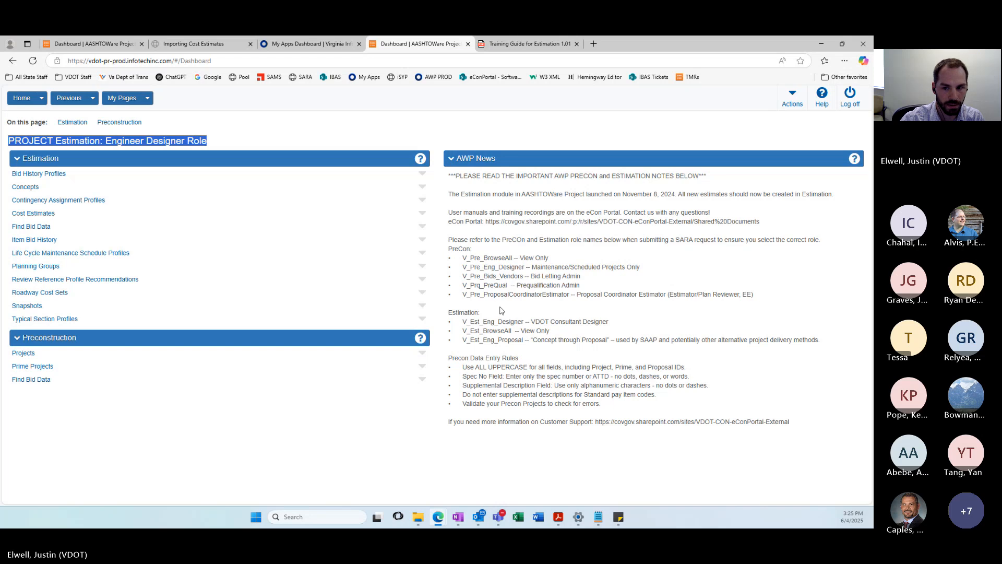
left_click_drag(768, 295, 626, 295)
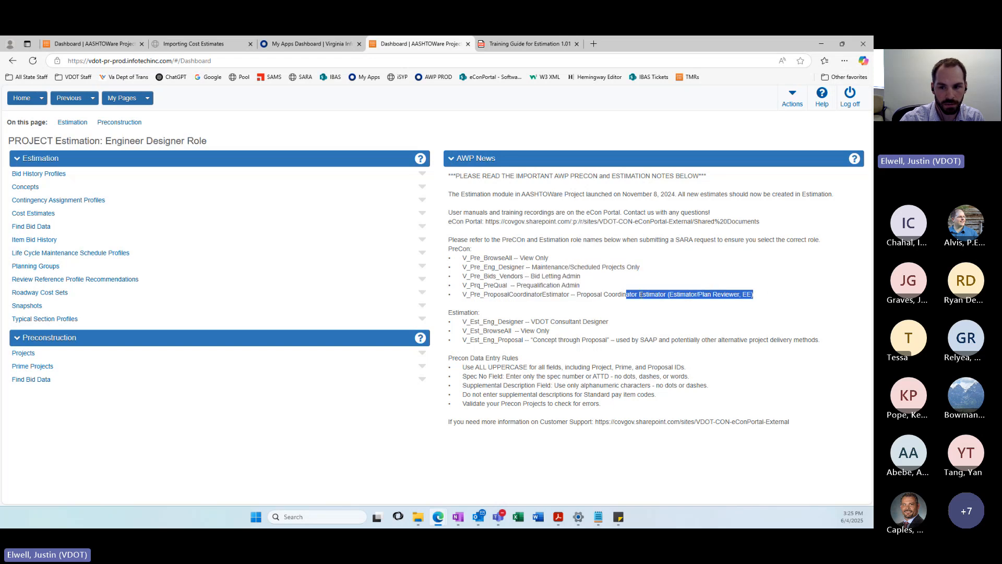
left_click(770, 297)
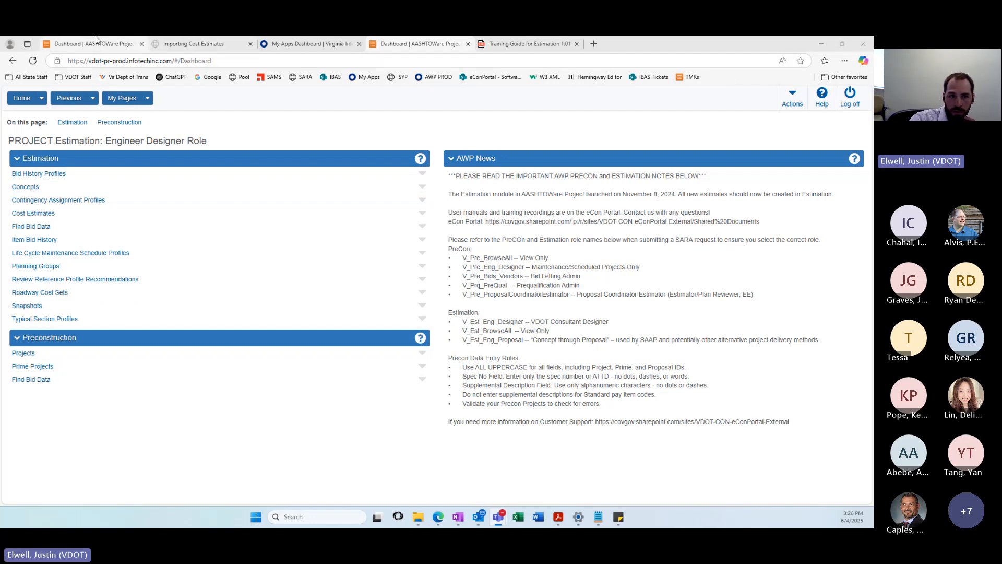
left_click(76, 40)
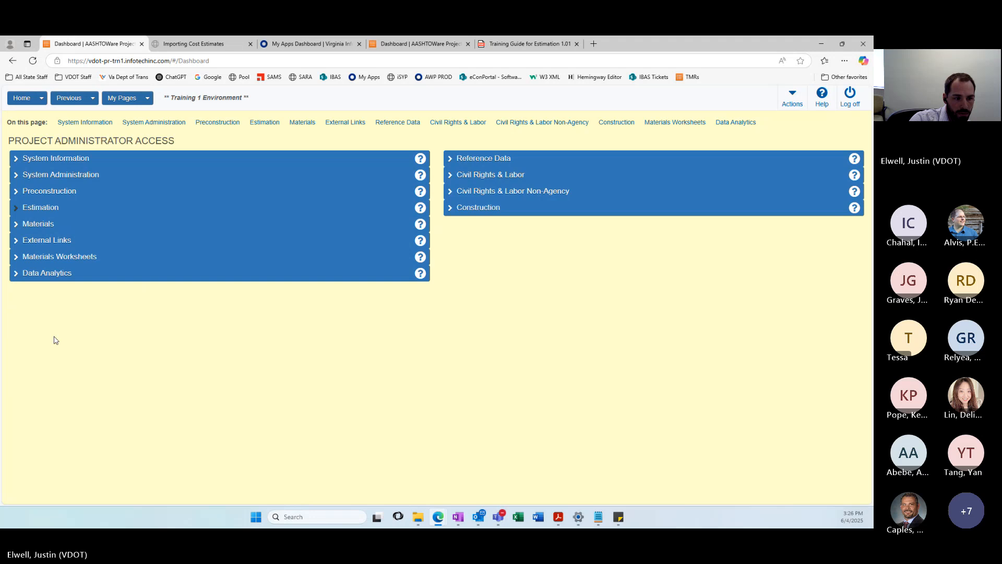
left_click(16, 207)
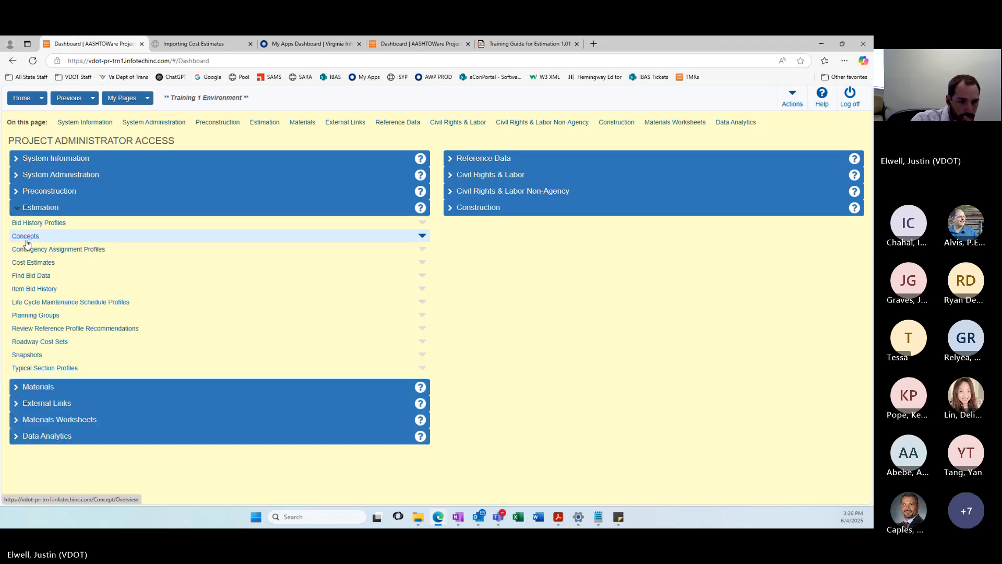
left_click(29, 262)
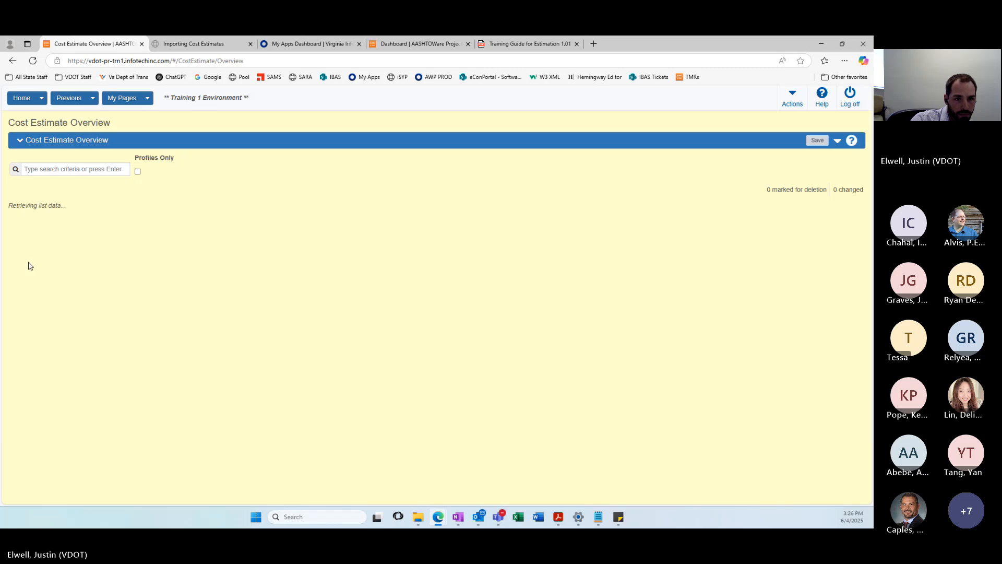
left_click(41, 99)
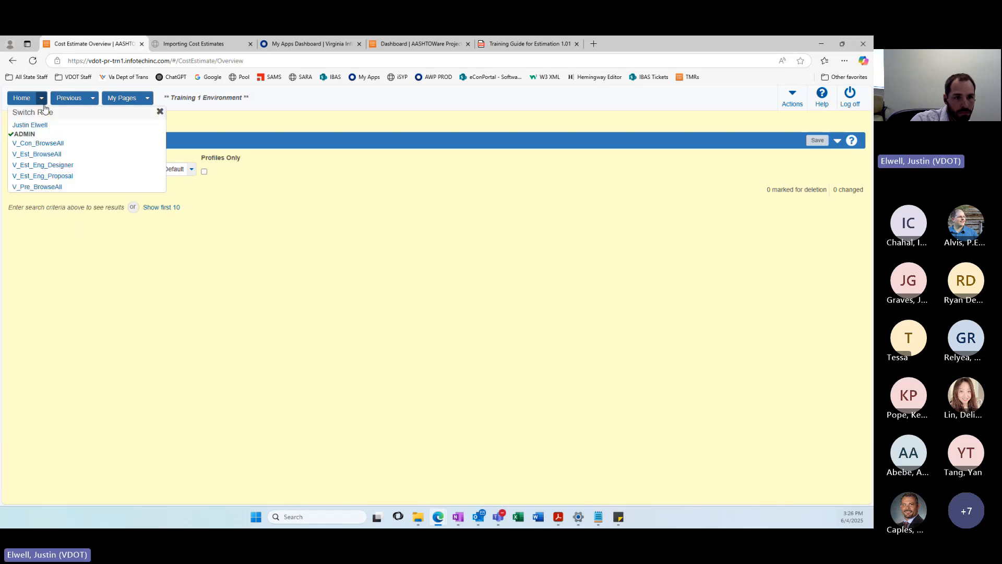
left_click(73, 169)
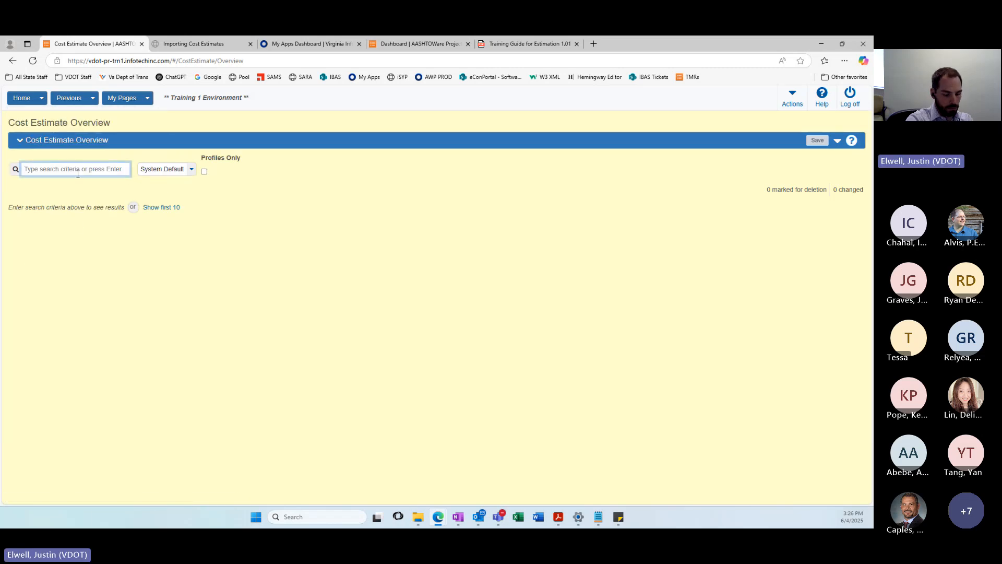
type("joe")
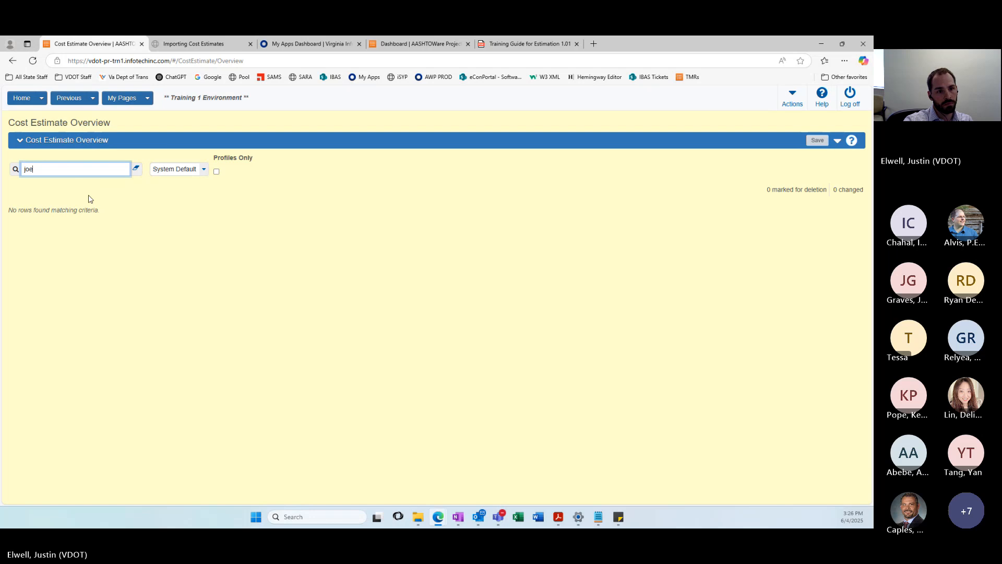
double_click(42, 163)
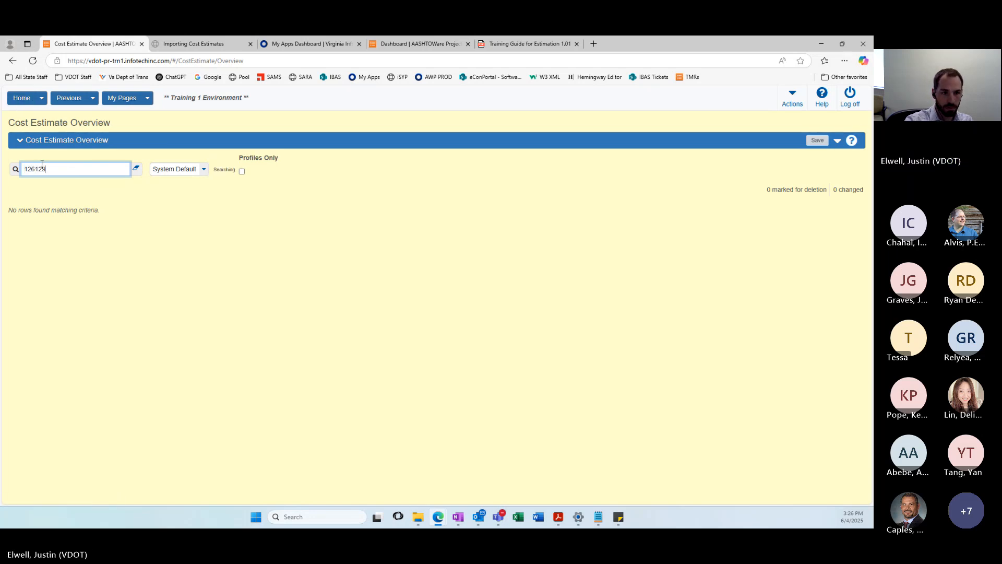
left_click(51, 218)
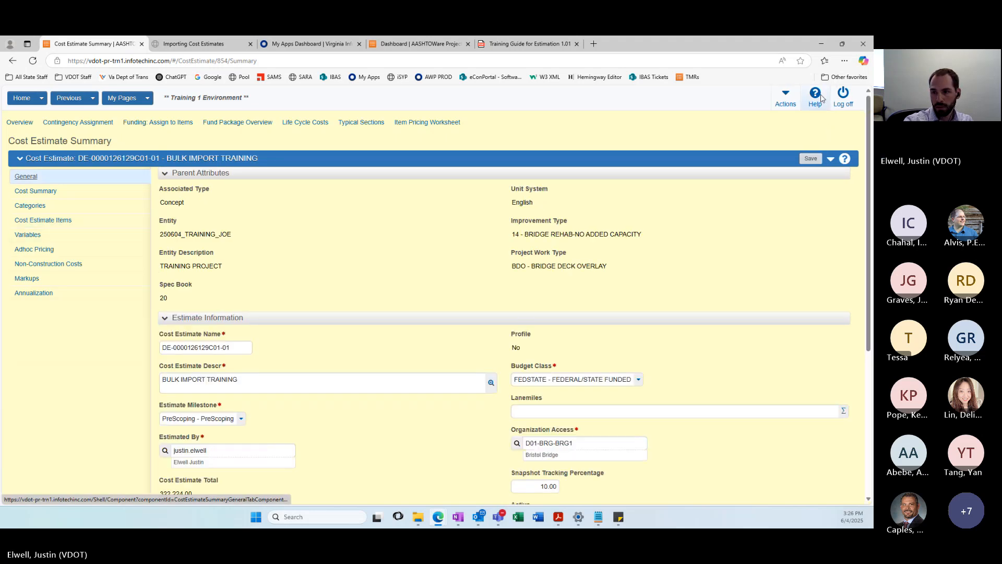
- Review the estimate's actions and cost items, then run the Cost Estimate Budget Class XLS Report
left_click(831, 159)
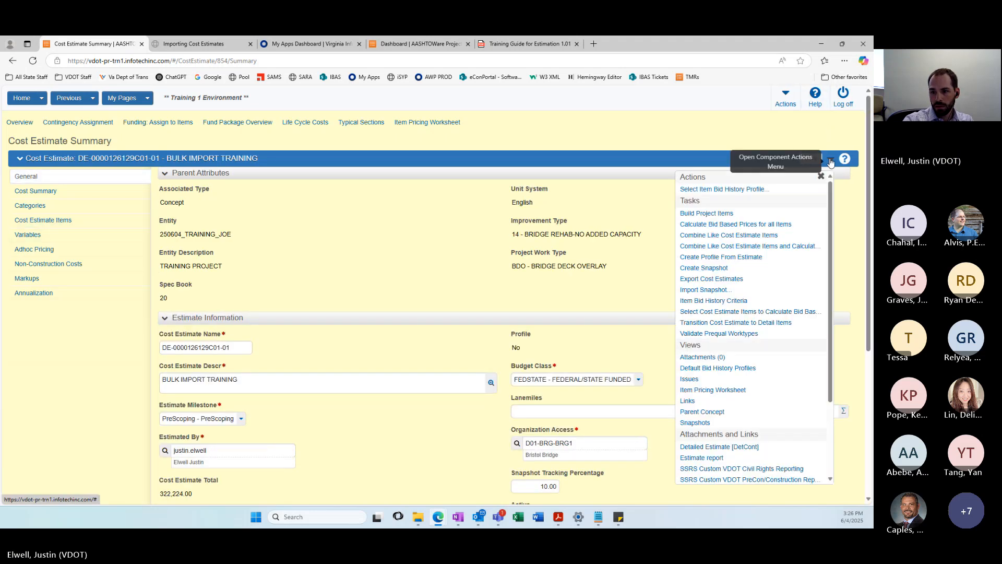
scroll(760, 346, "down", 2)
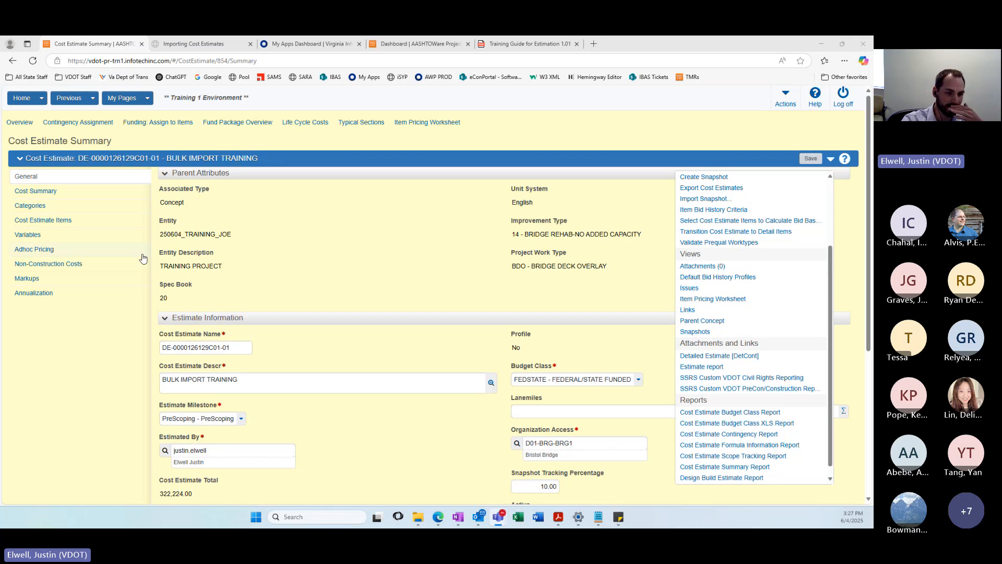
left_click(190, 237)
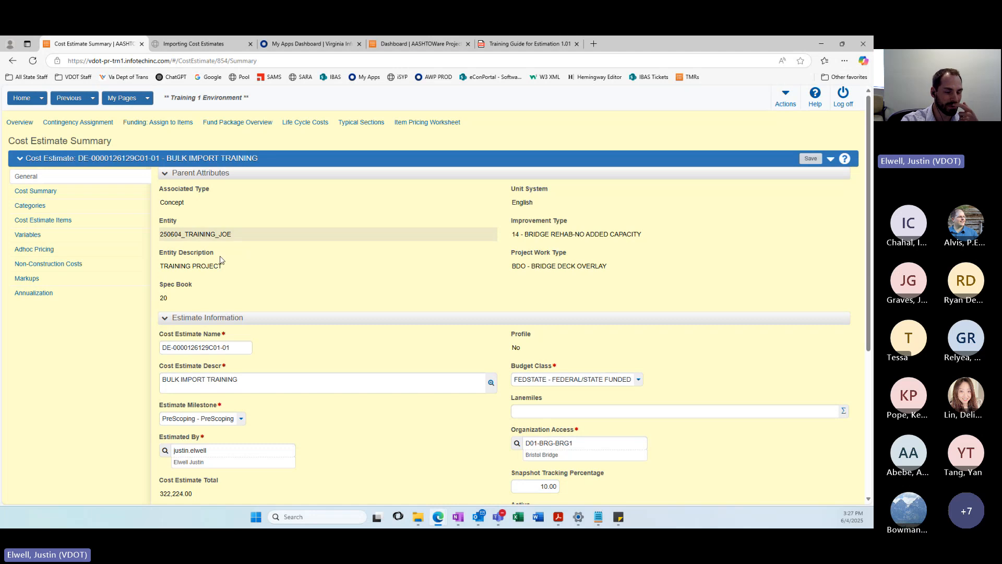
double_click(226, 236)
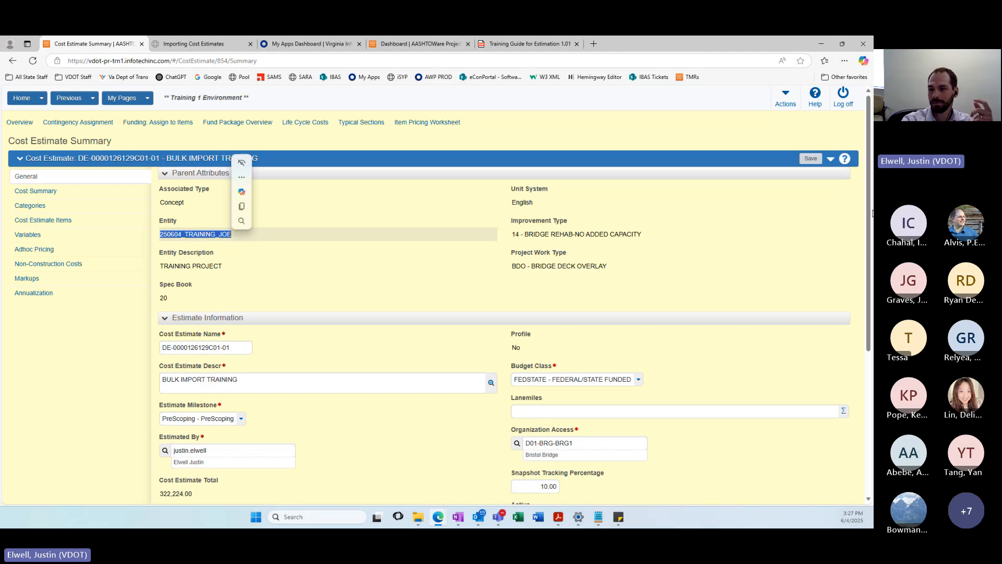
left_click(830, 159)
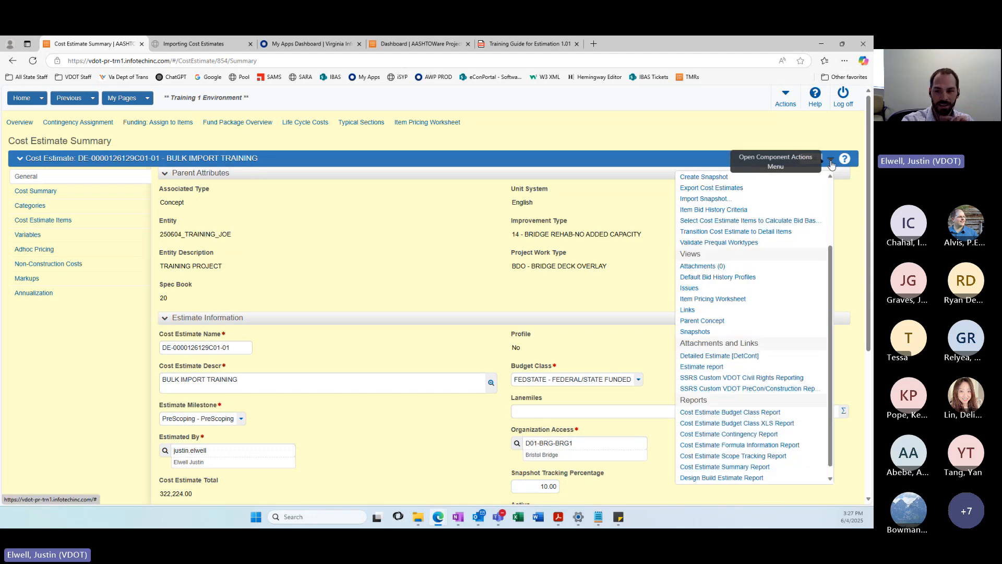
scroll(765, 365, "down", 1)
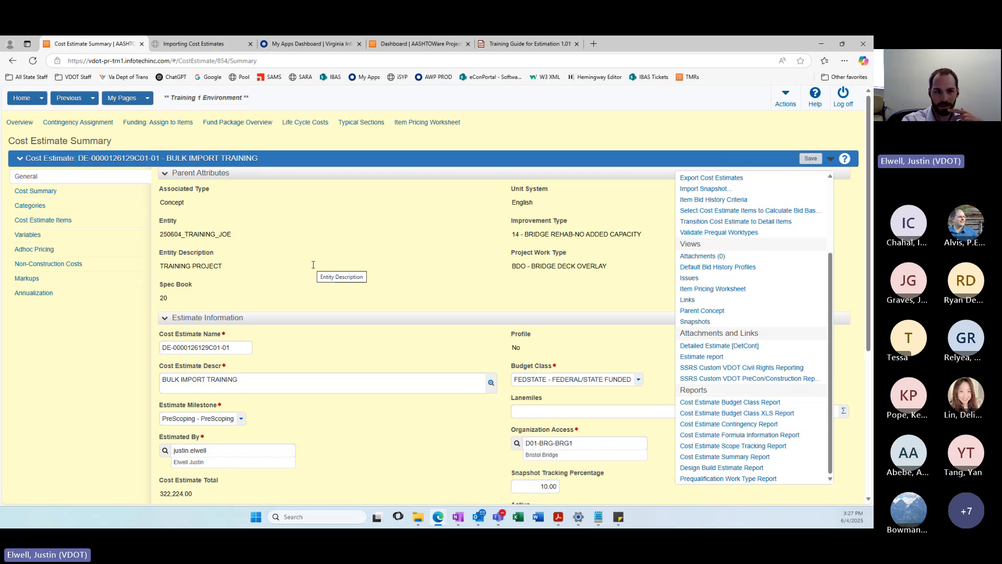
left_click(71, 222)
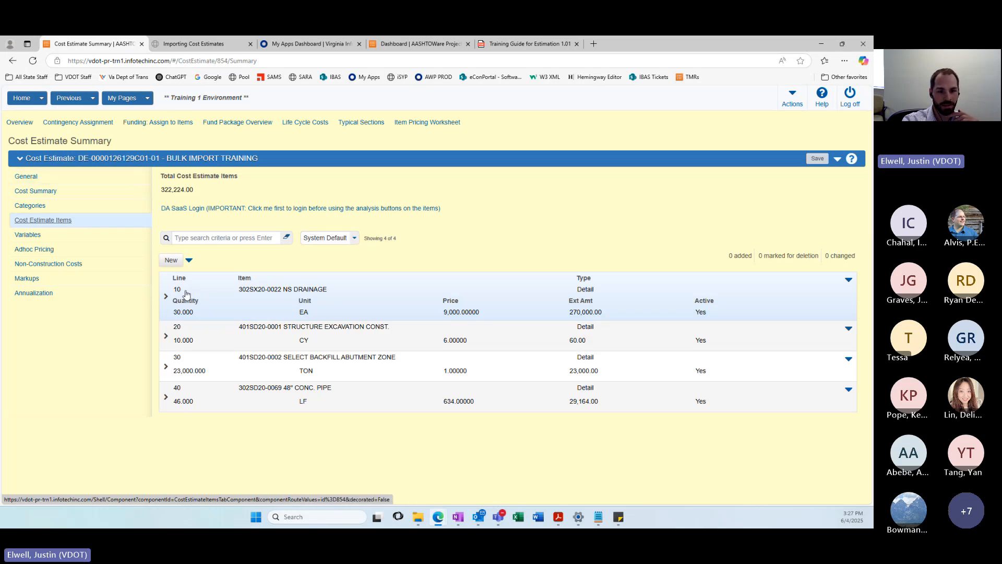
left_click(837, 159)
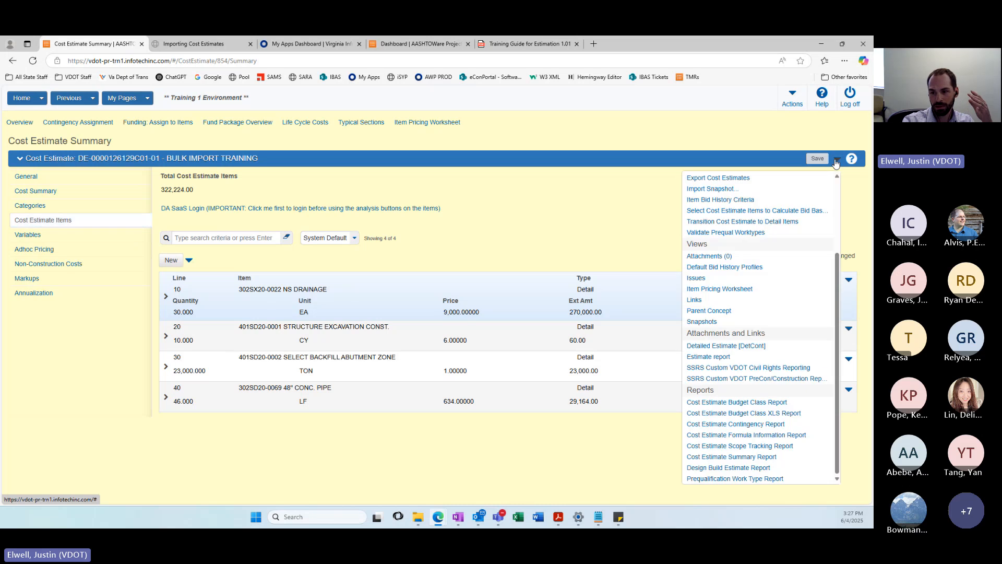
left_click(795, 416)
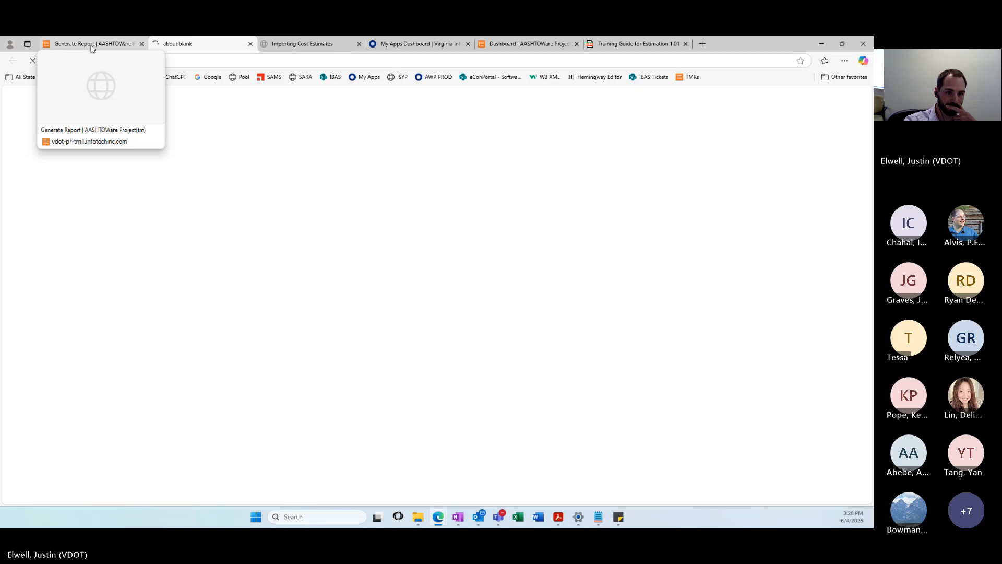
- Navigate back to the Cost Estimate Overview and open Generate (19).xls from Downloads
left_click(91, 46)
left_click(94, 100)
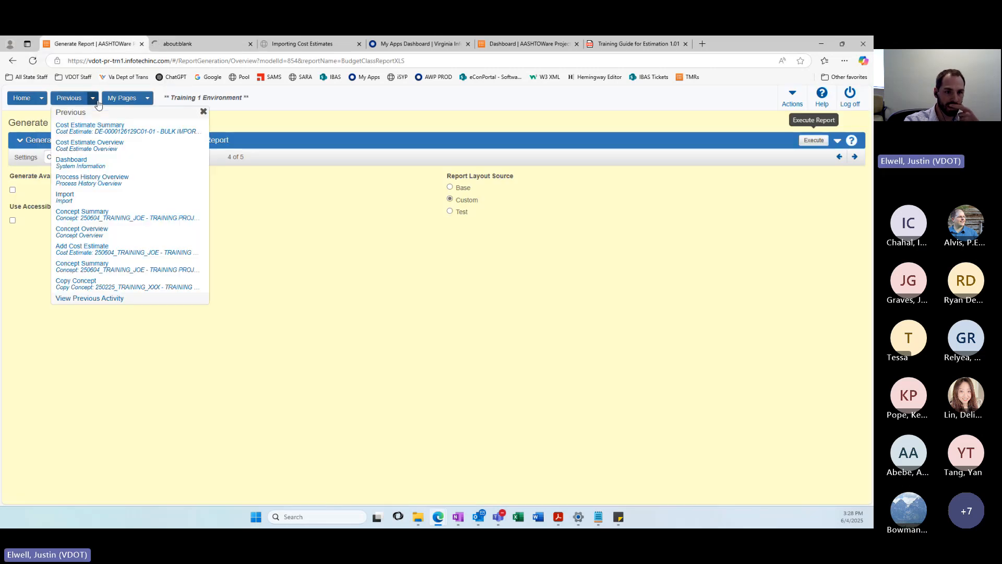
left_click(94, 127)
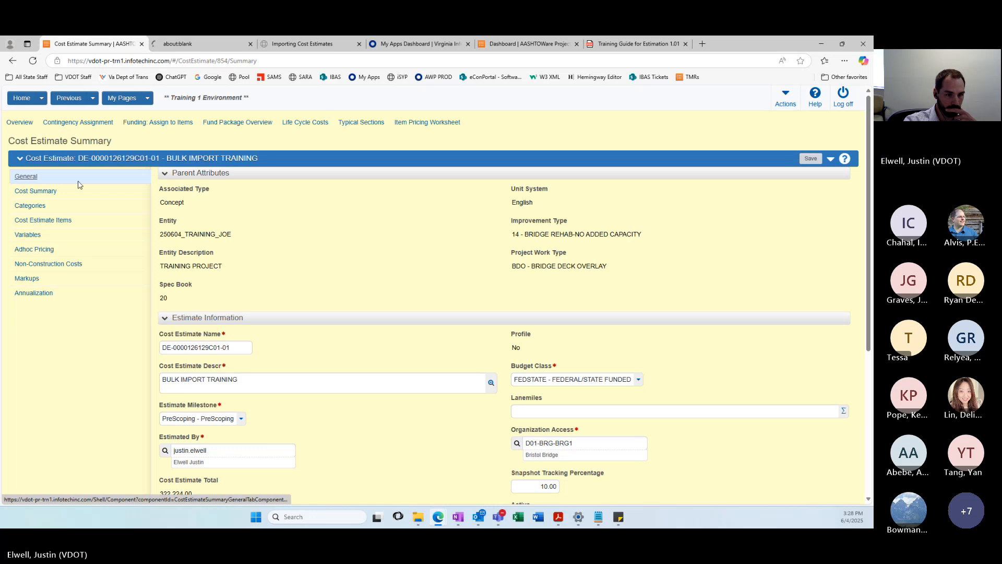
left_click(20, 123)
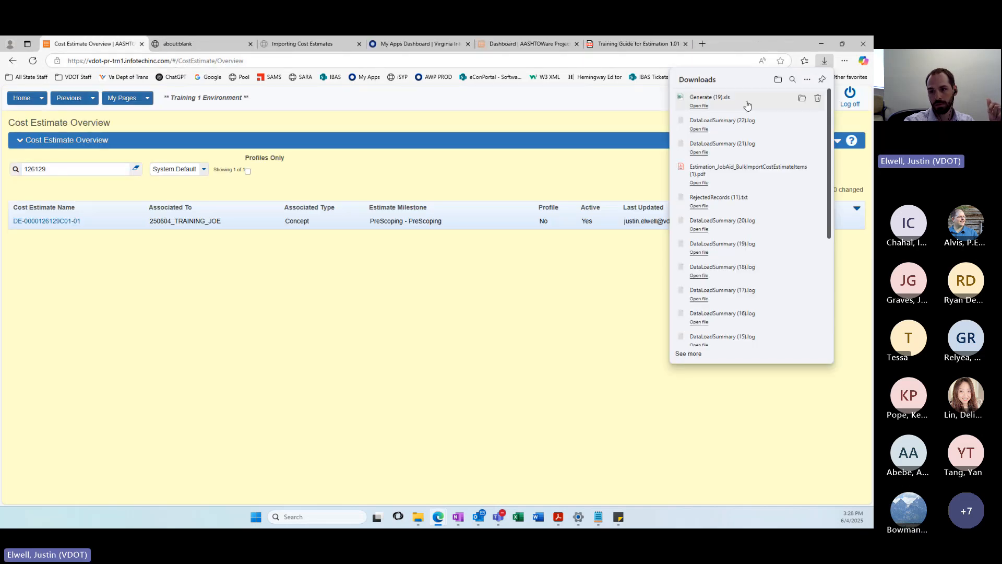
left_click(748, 104)
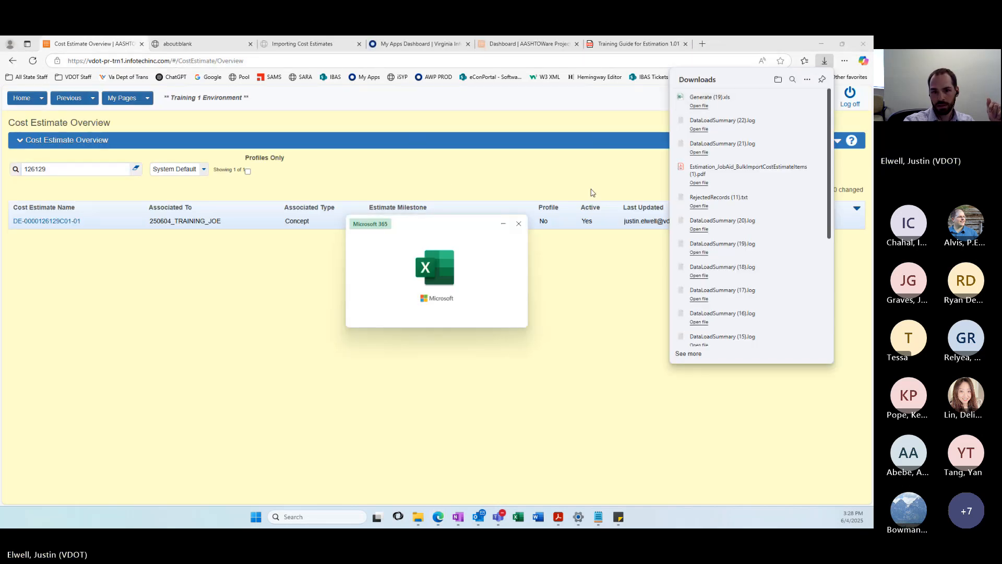
left_click(63, 213)
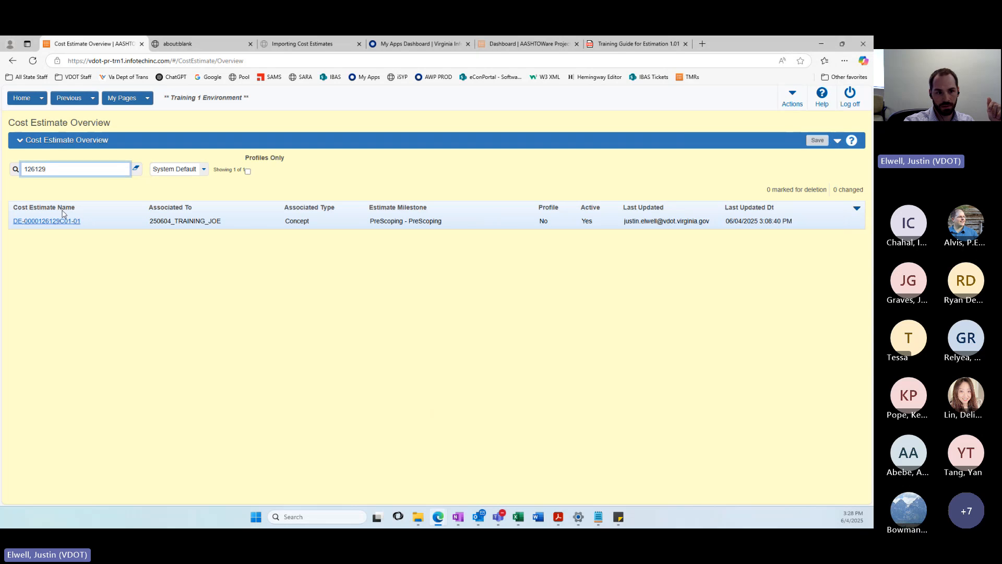
- Go from the dashboard through the training concept to the BULK IMPORT TRAINING cost estimate summary
left_click(33, 97)
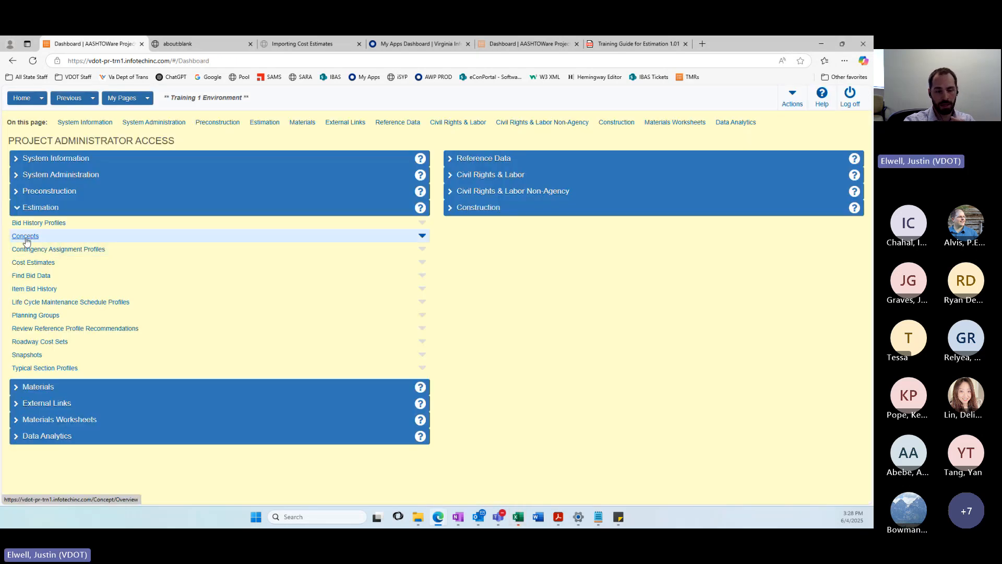
left_click(26, 236)
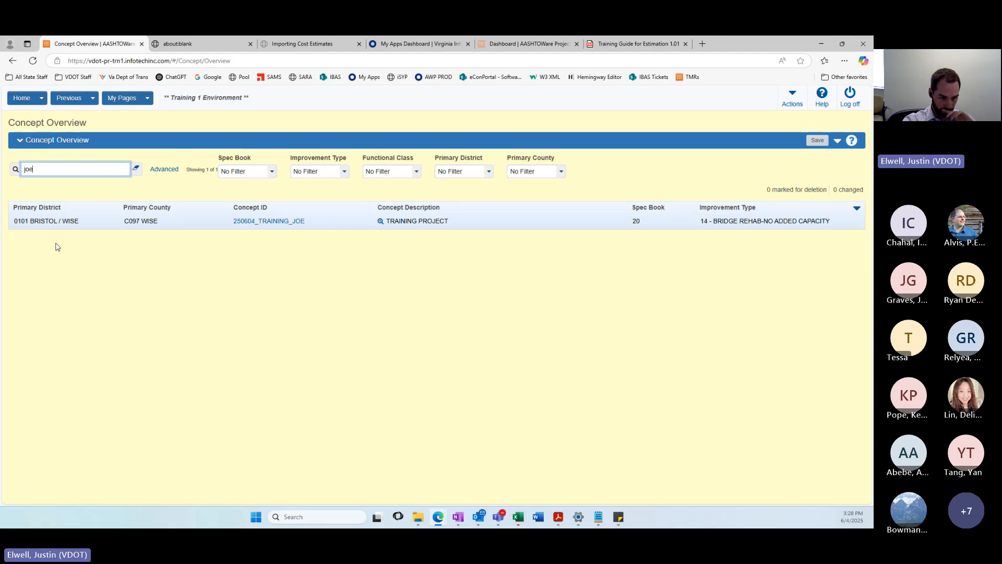
left_click(256, 223)
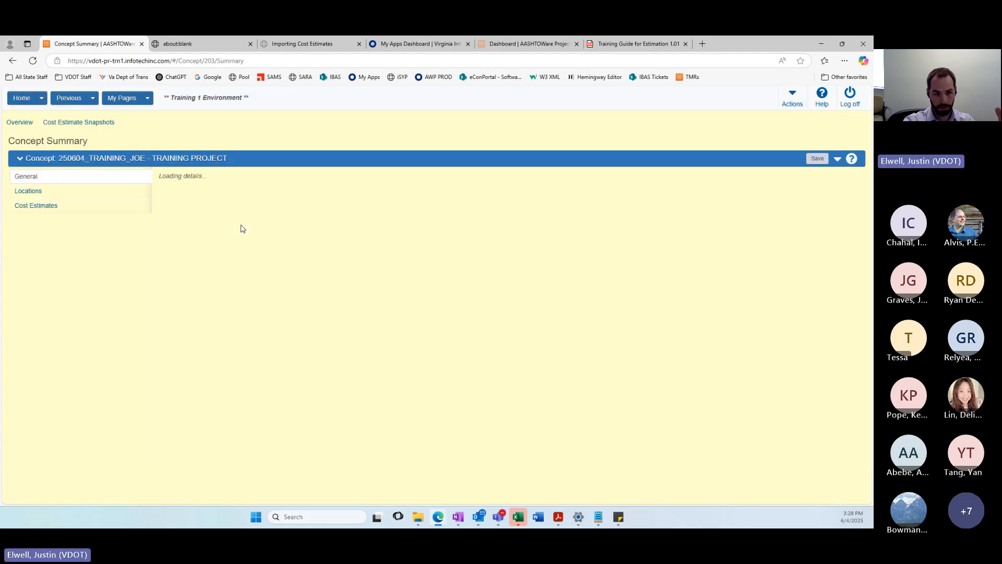
left_click(45, 207)
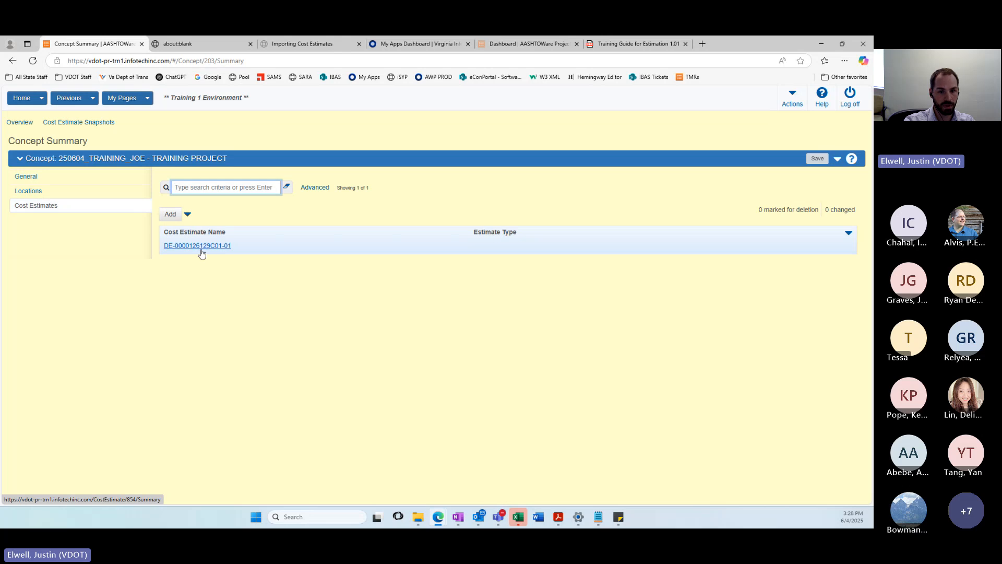
left_click(208, 248)
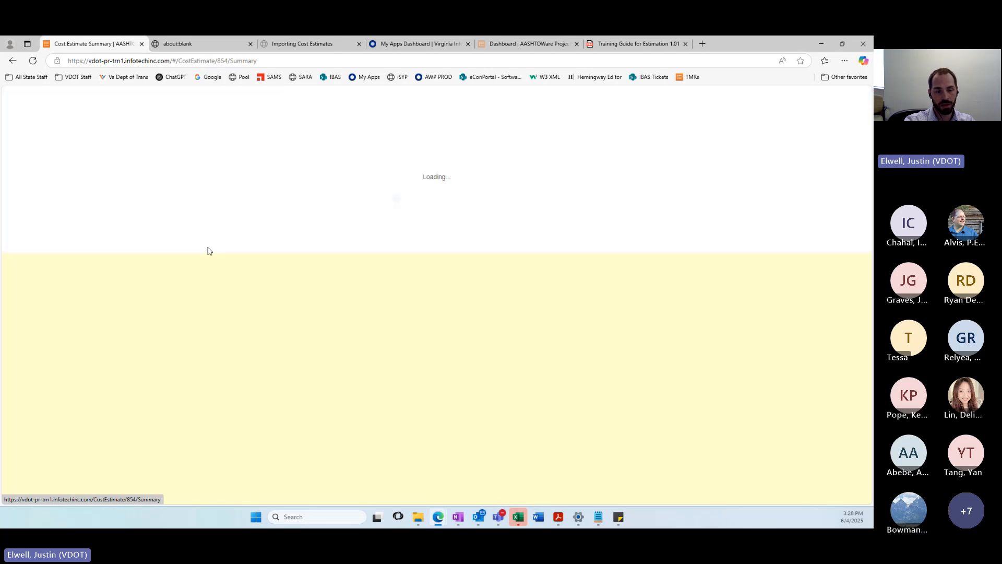
- Generate the Cost Estimate Budget Class XLS Report and bring it up in Excel
left_click(830, 159)
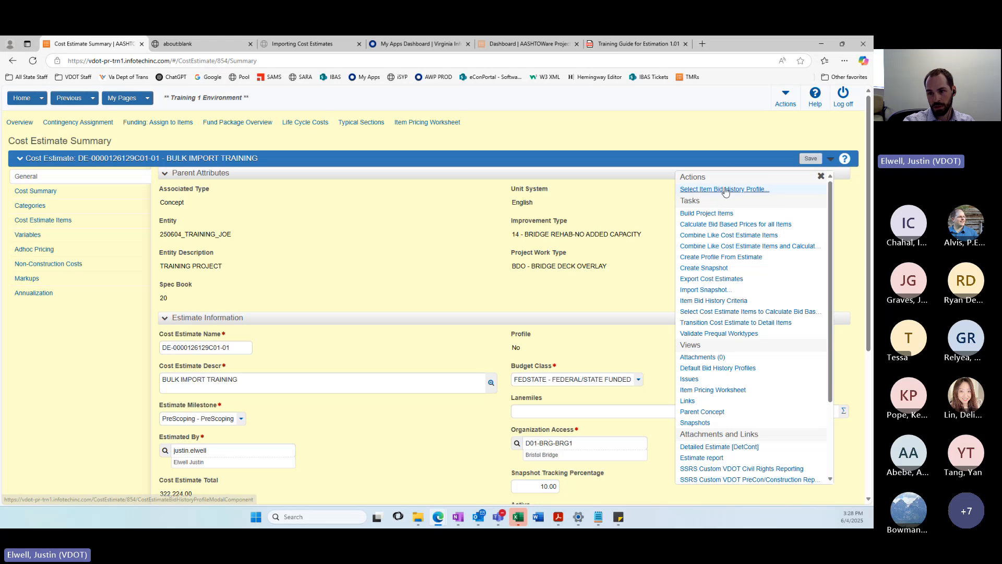
scroll(812, 277, "down", 2)
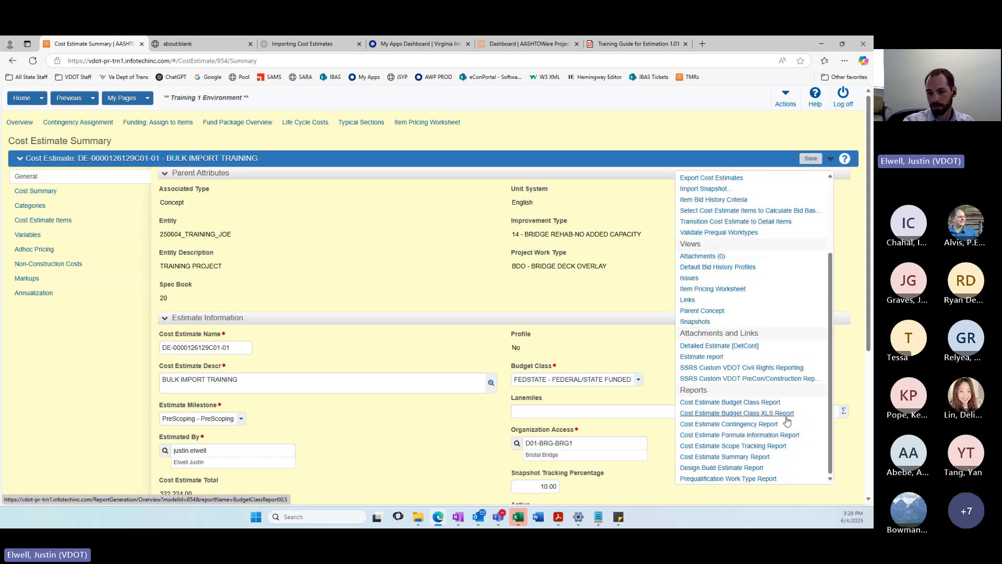
left_click(780, 414)
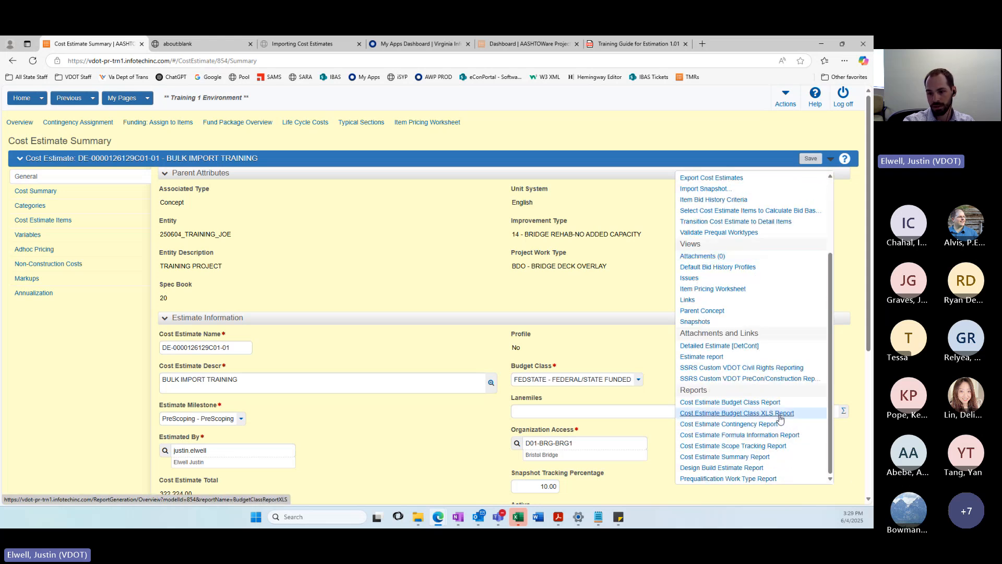
left_click(519, 518)
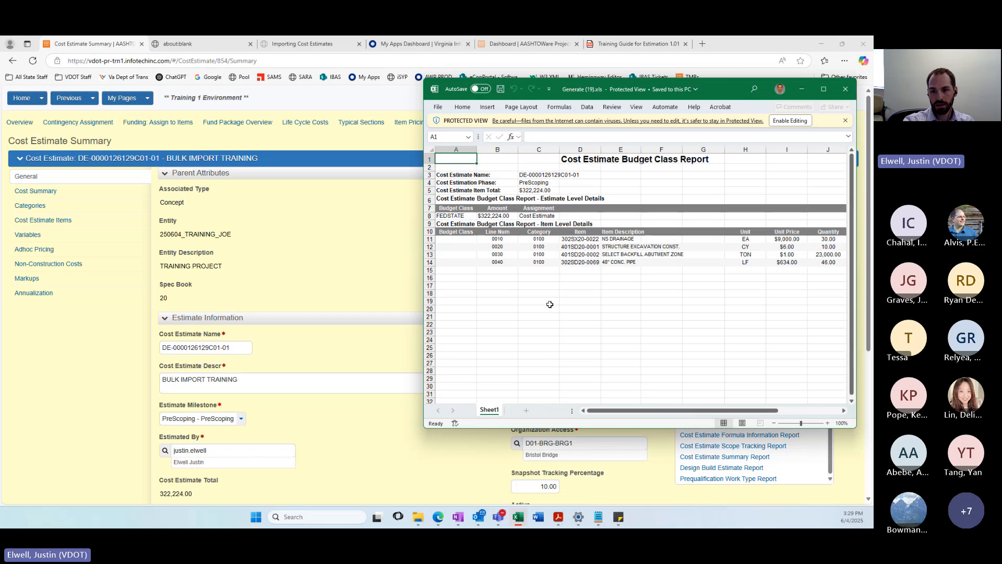
- Maximize the report, select the Unit Price and Category columns to check totals, then minimize Excel
double_click(726, 89)
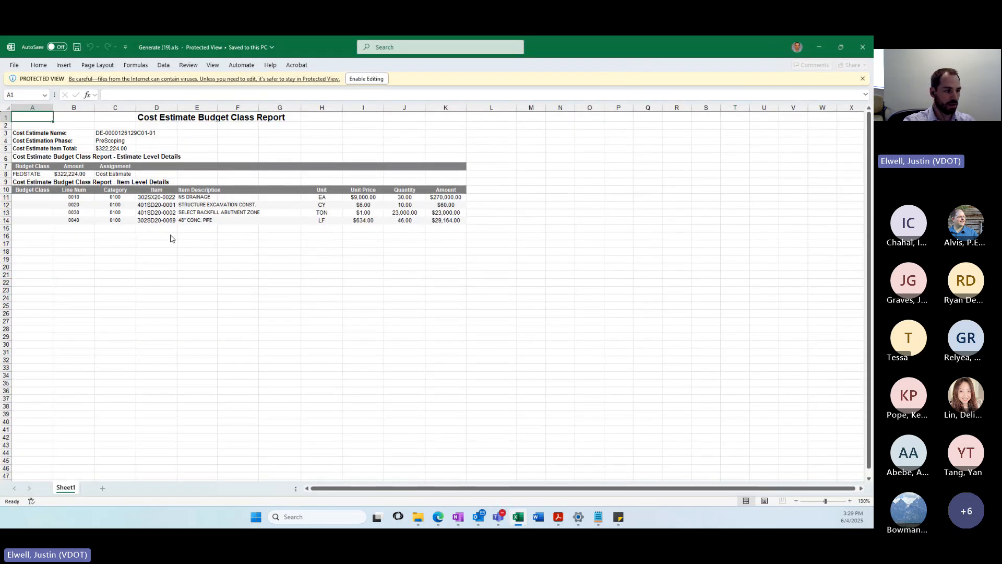
scroll(170, 235, "up", 3)
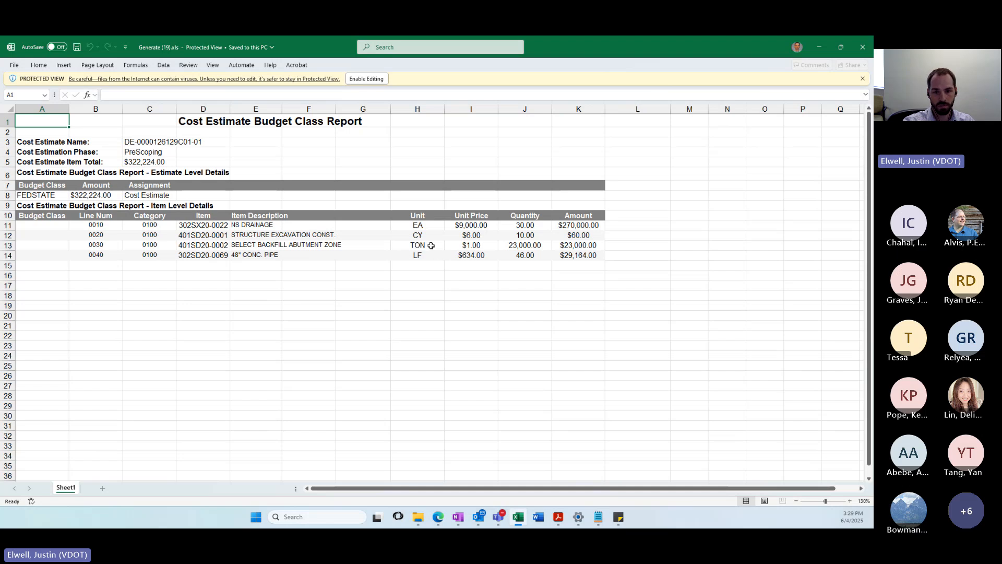
left_click(476, 225)
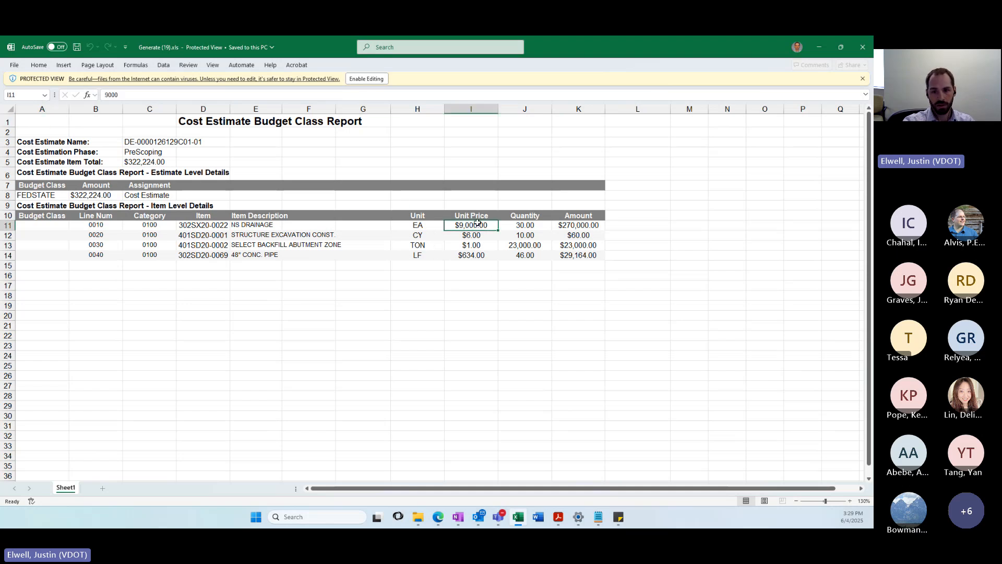
left_click_drag(475, 218, 472, 255)
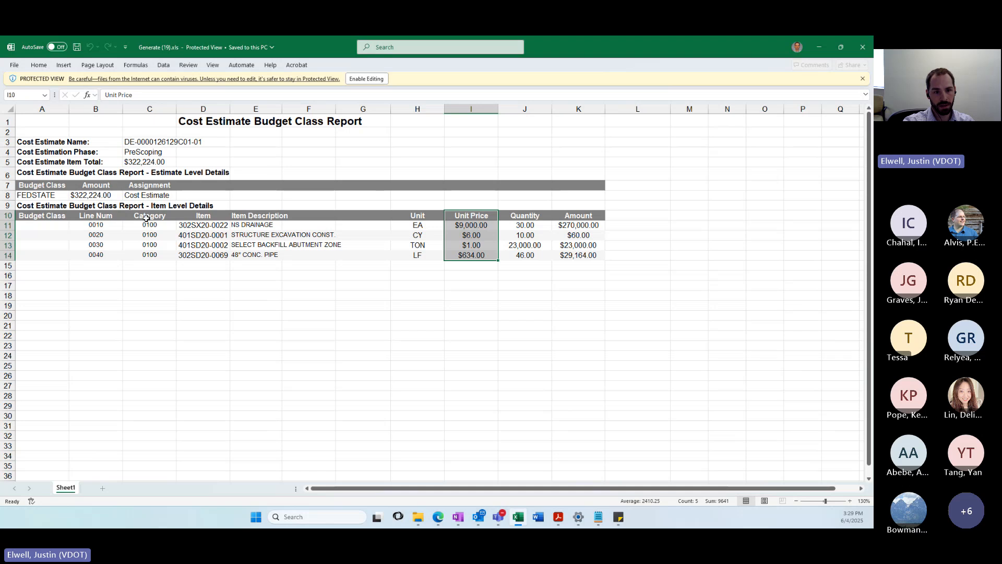
left_click_drag(146, 218, 148, 254)
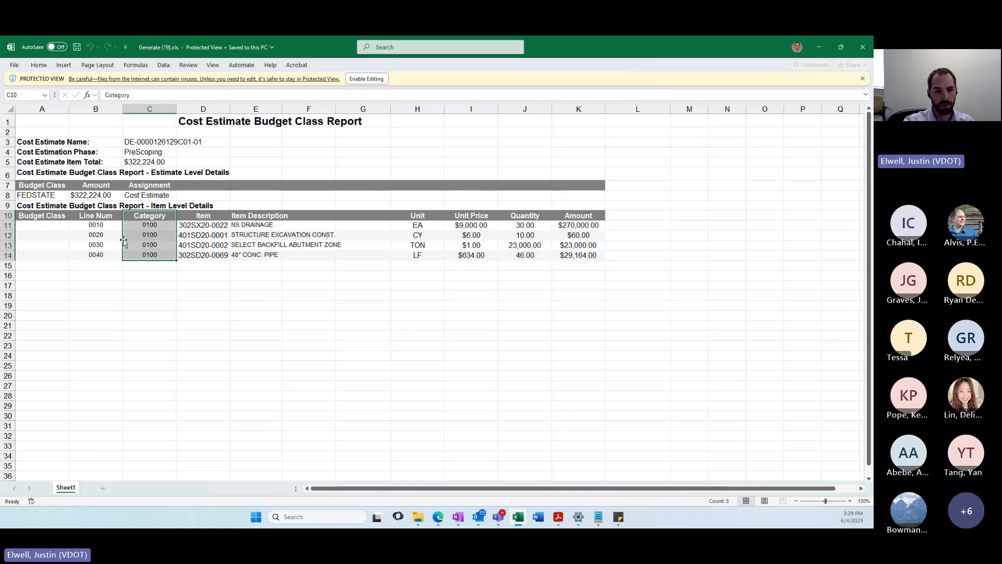
left_click(144, 266)
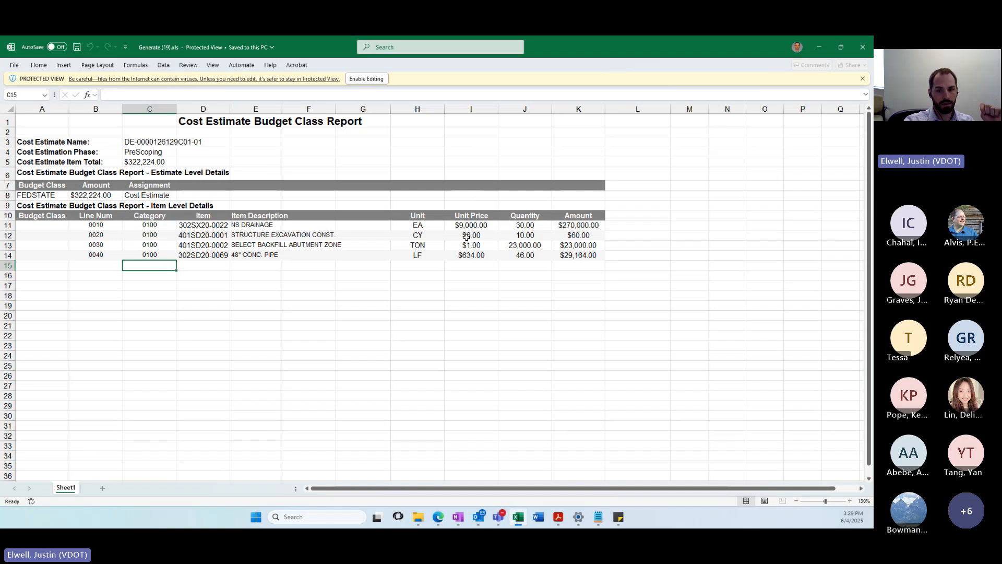
left_click_drag(471, 216, 484, 254)
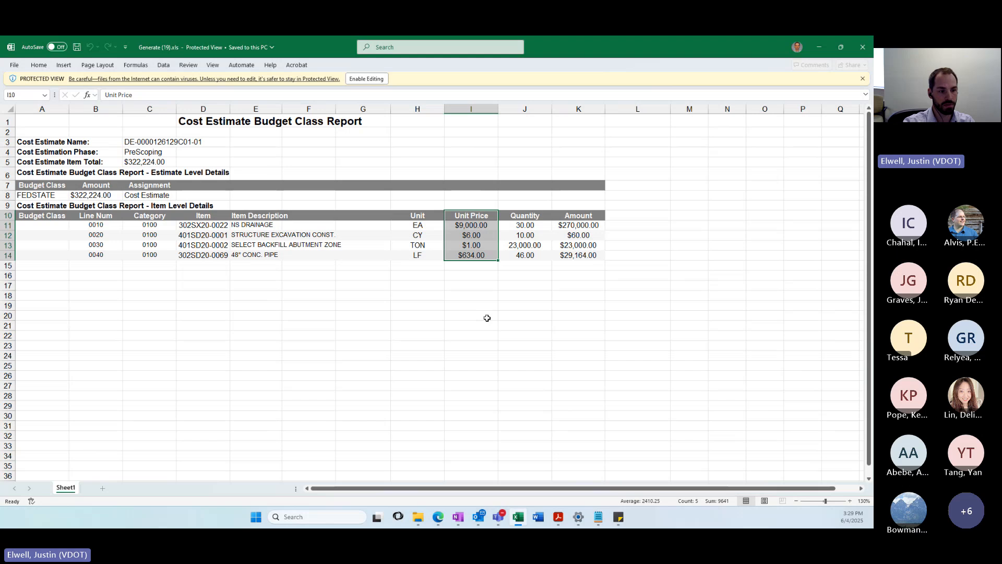
left_click(151, 217)
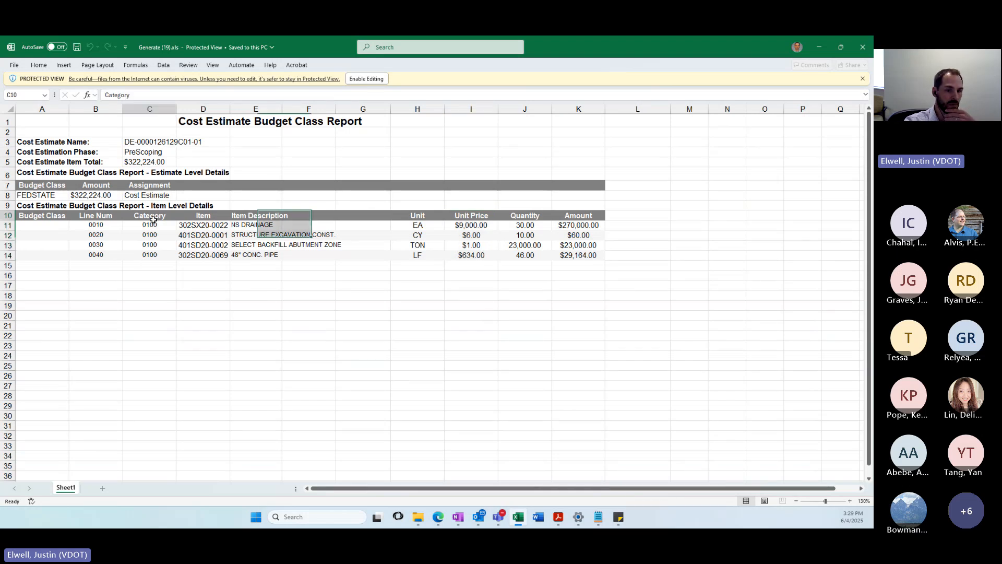
left_click_drag(153, 218, 154, 254)
left_click_drag(467, 217, 475, 256)
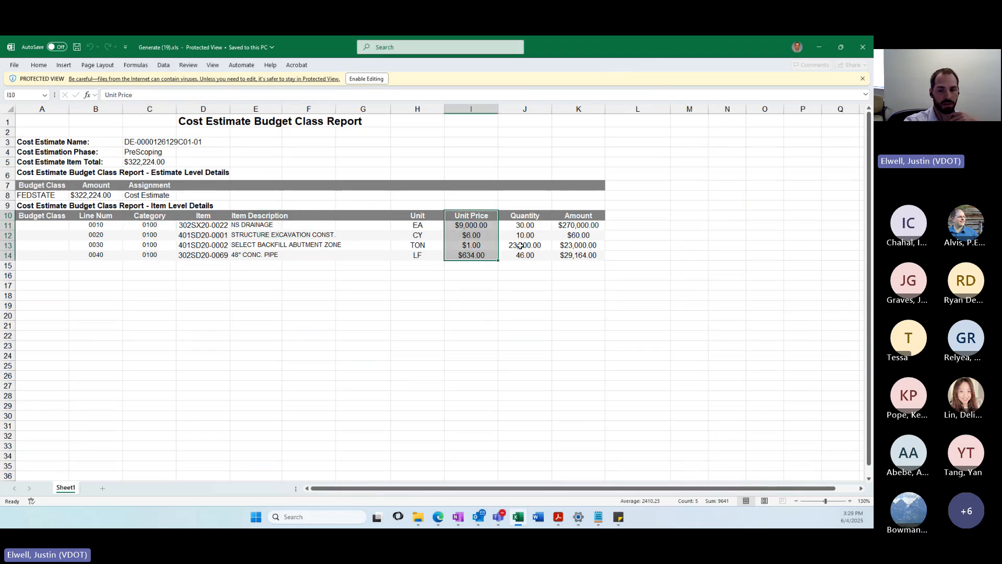
left_click(819, 50)
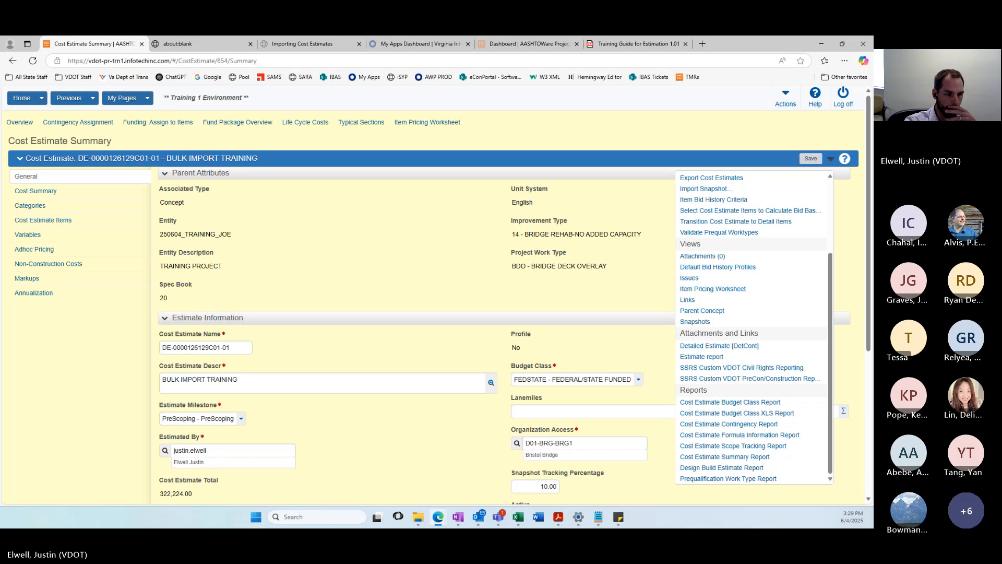
- Close the estimate Actions list and bring the Budget Class report, Generate (19).xls, back in Excel
left_click(34, 404)
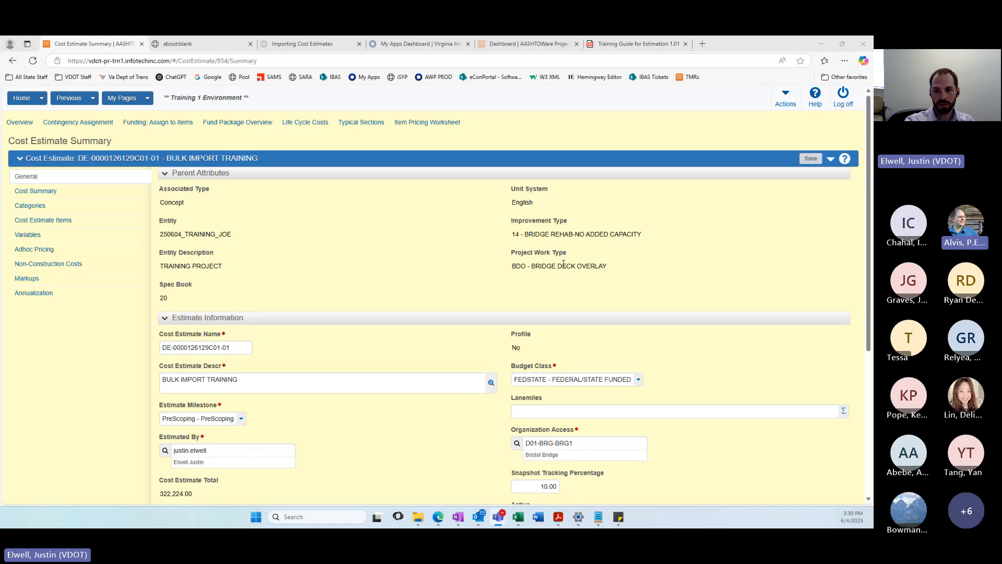
double_click(593, 272)
left_click(586, 269)
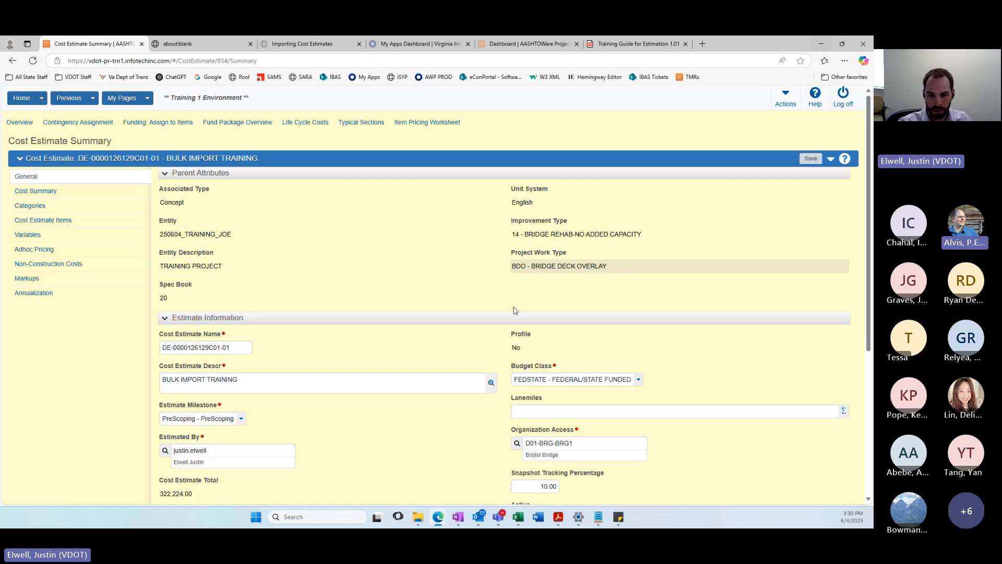
left_click(518, 517)
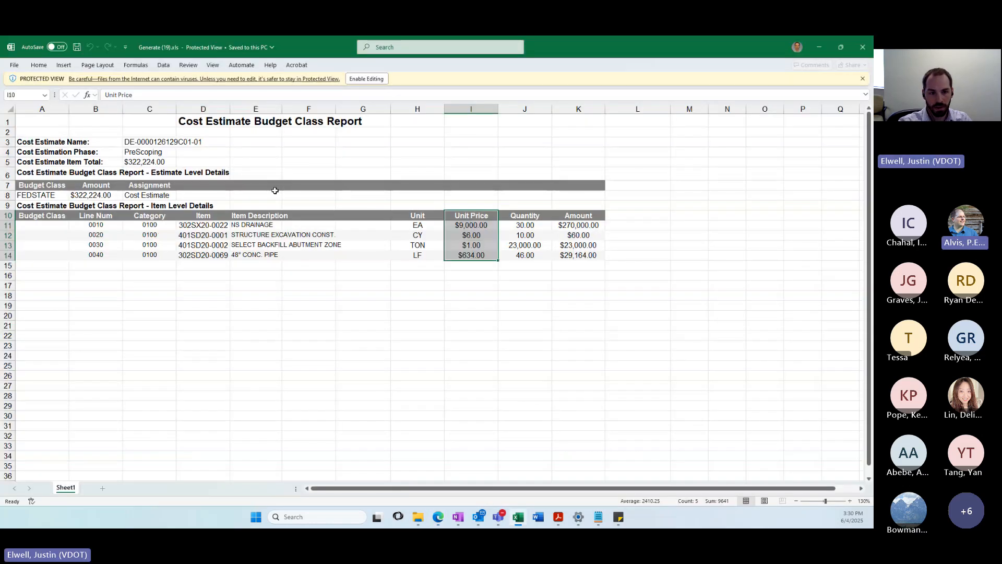
- Check the first report line's Category entry and line number 0010 in row 11
left_click(417, 306)
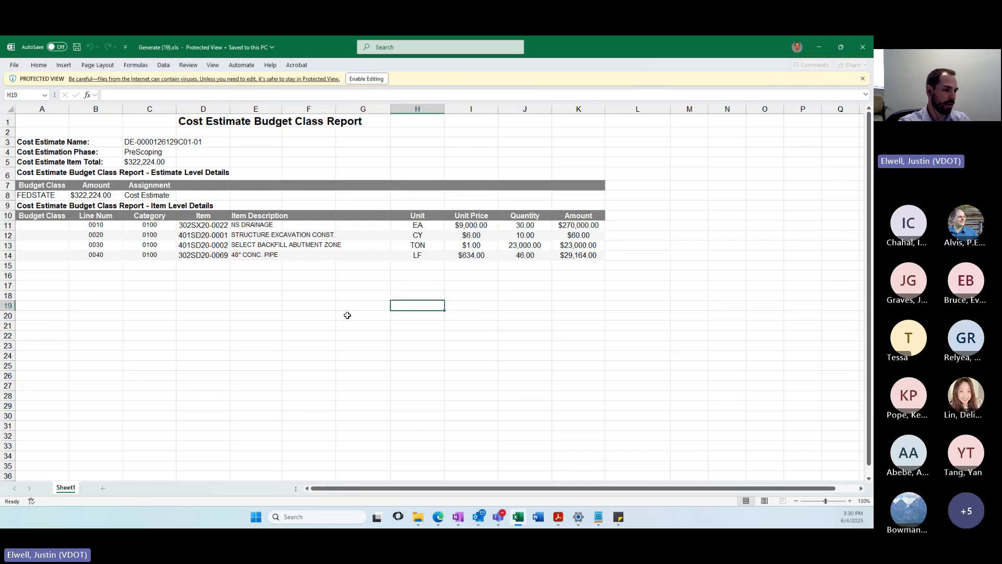
left_click(142, 225)
left_click(91, 226)
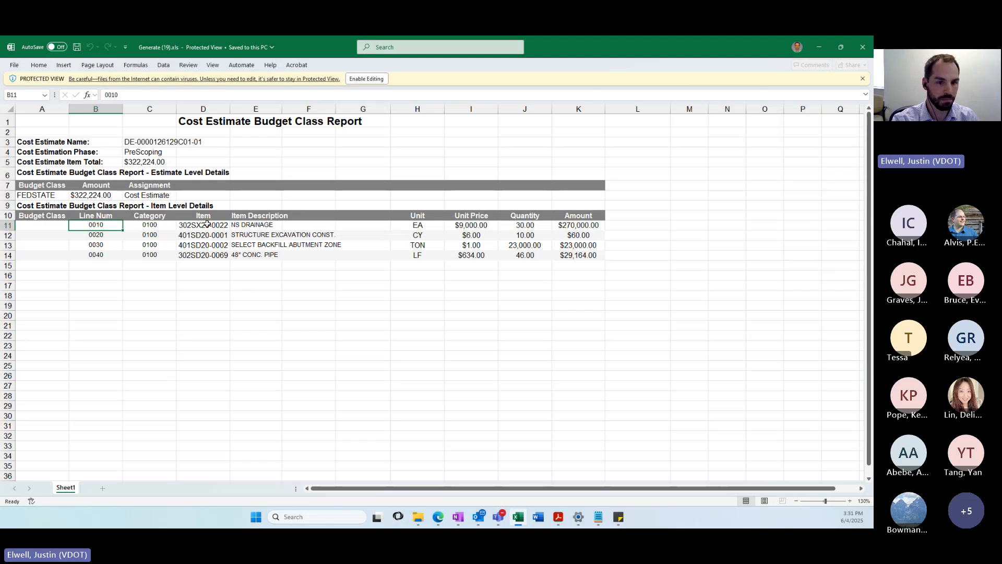
- Review the item codes in D11:D14, then minimize Excel to return to the Cost Estimate Summary
left_click_drag(207, 223, 205, 261)
left_click(258, 304)
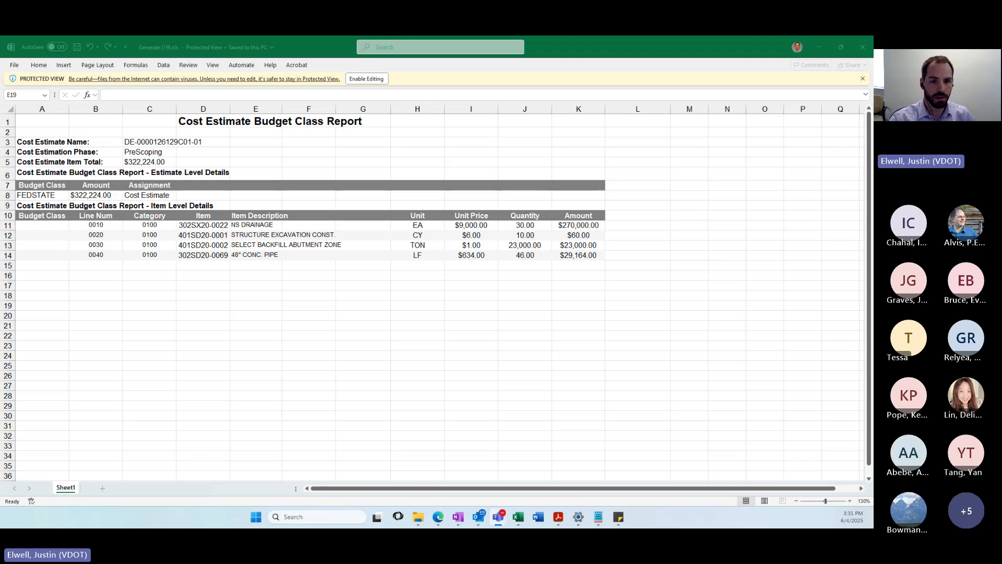
left_click(818, 48)
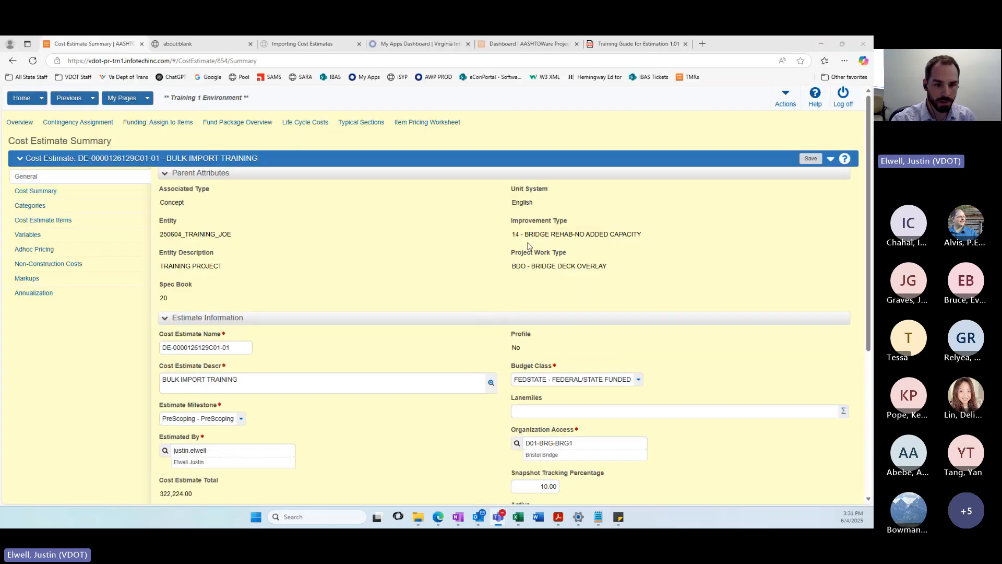